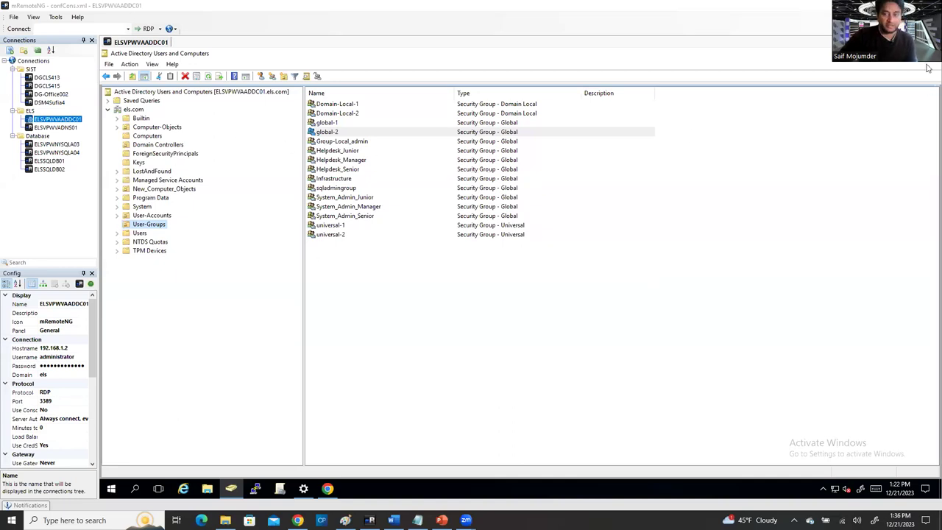
- Minimize the Active Directory Users and Computers window to reveal the domain controller's desktop
click(892, 53)
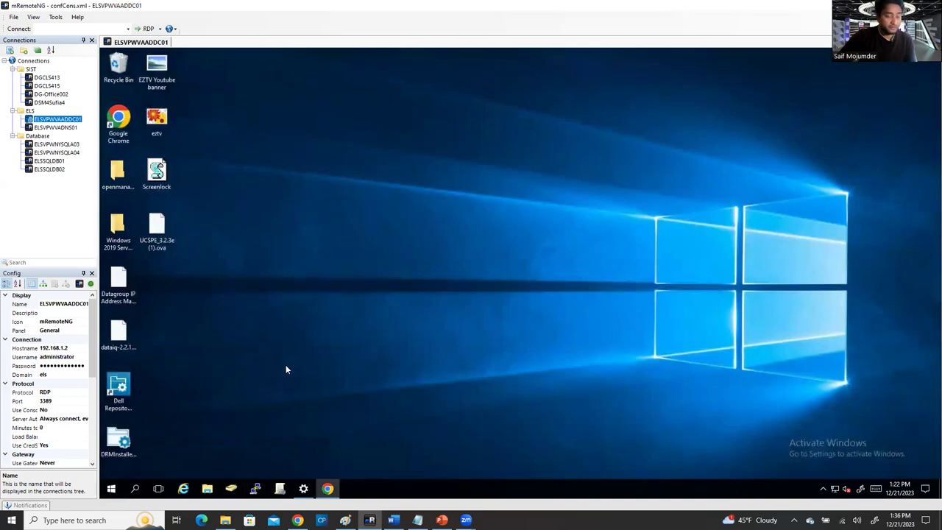
- Launch Server Manager from the Windows Server Start menu
click(110, 490)
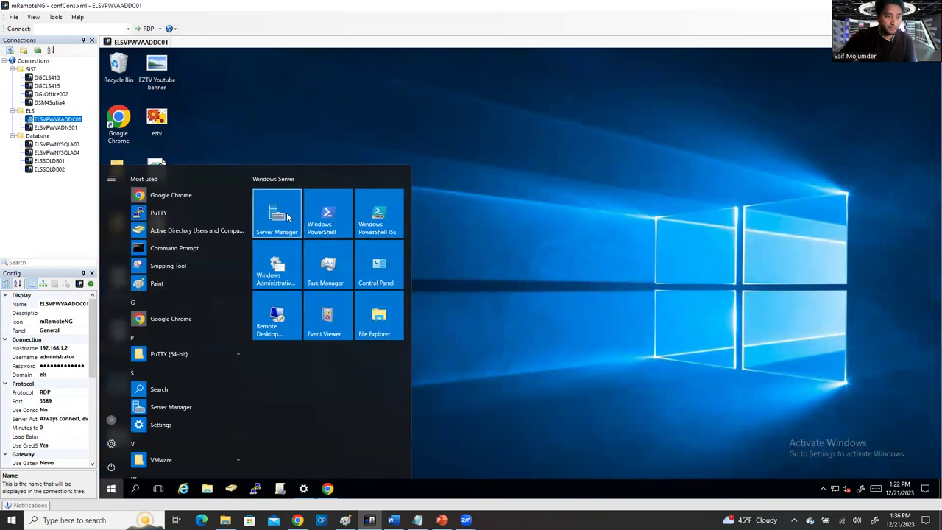
click(288, 214)
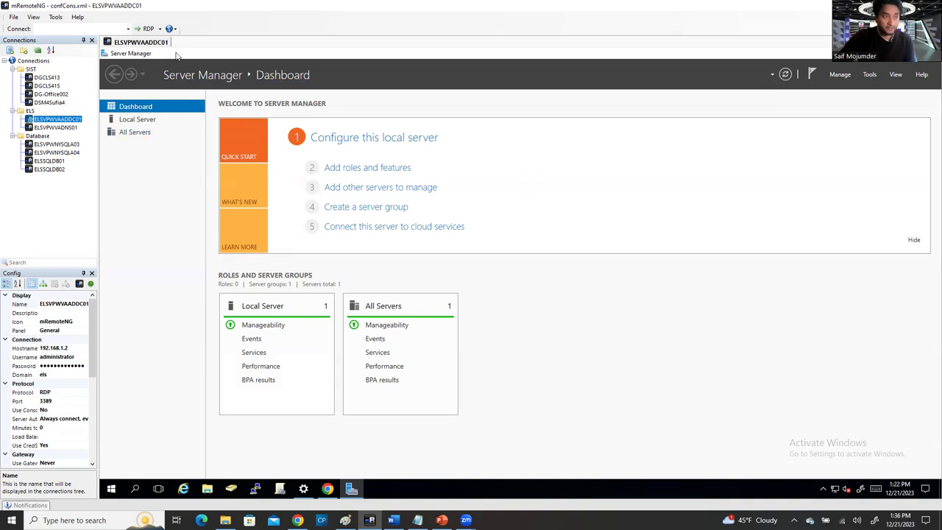
- Pick Active Directory Users and Computers from Server Manager's Tools and narrow the mRemoteNG connections panel
click(871, 74)
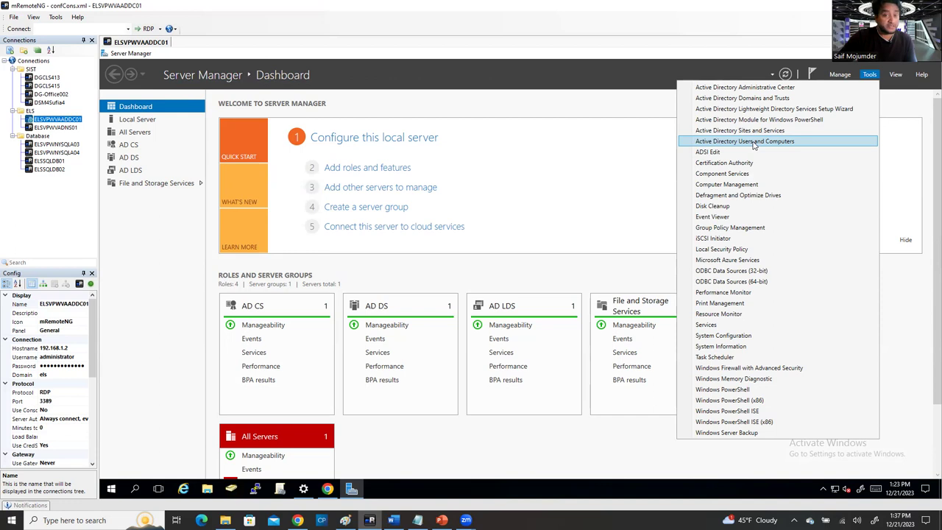
click(800, 147)
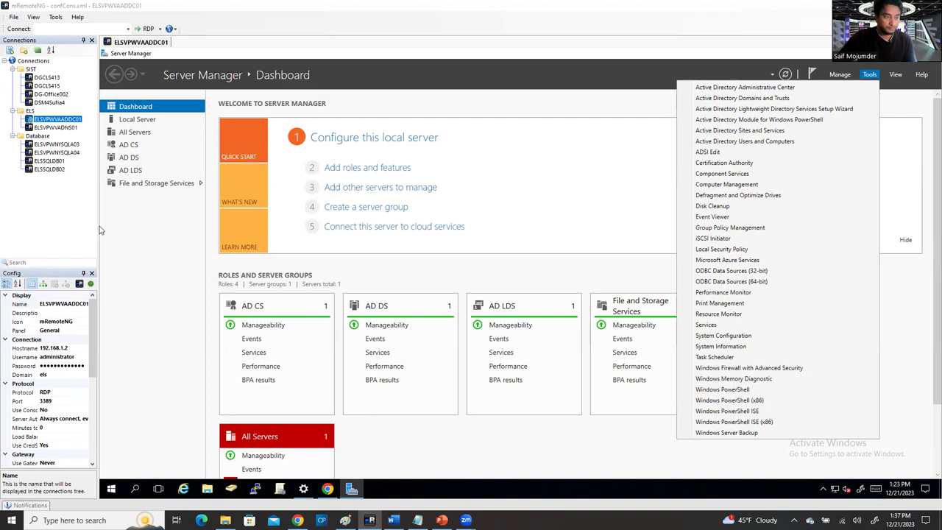
drag(96, 225, 58, 231)
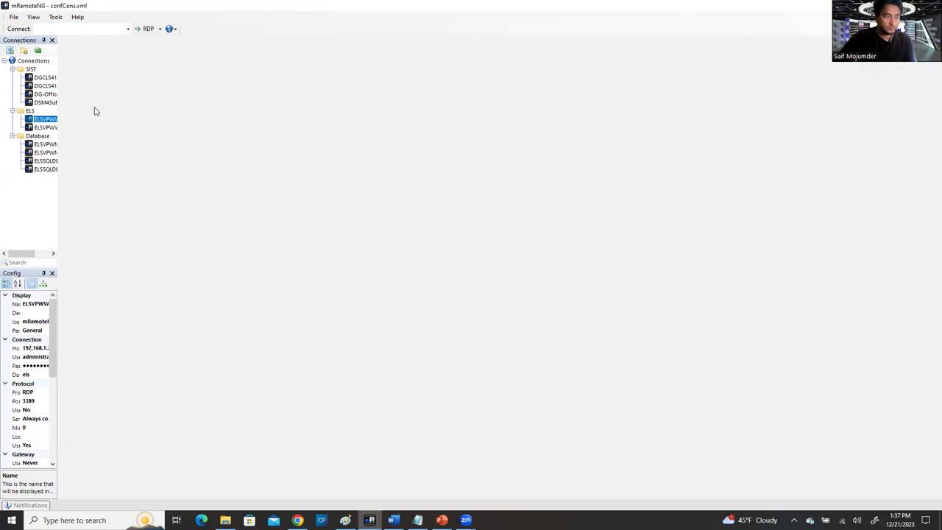
- Reconnect to ELSVPWVAADDC01 and start Active Directory Users and Computers from Server Manager's Tools
double_click(47, 119)
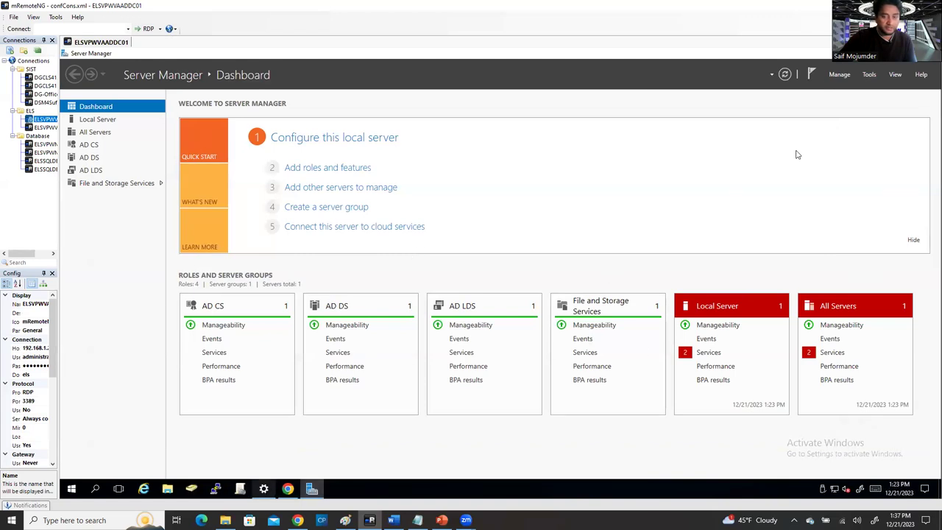
click(868, 74)
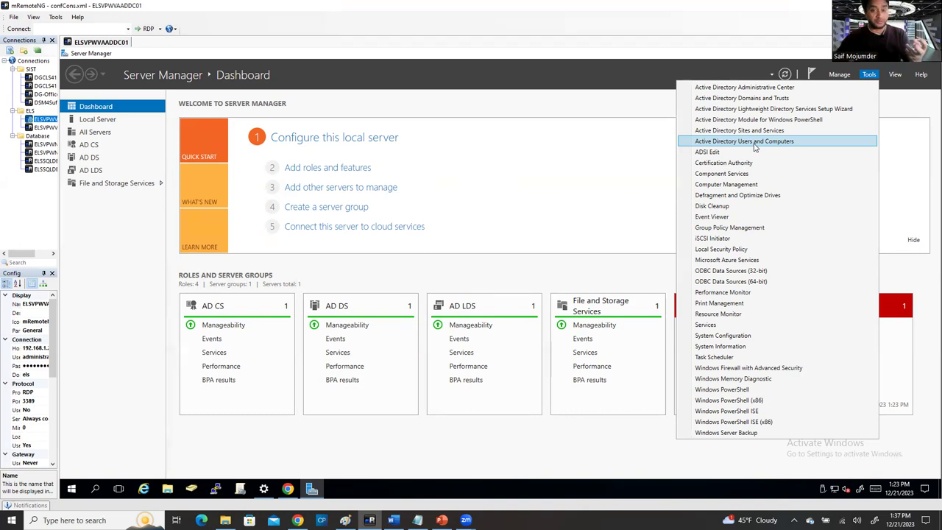
click(755, 141)
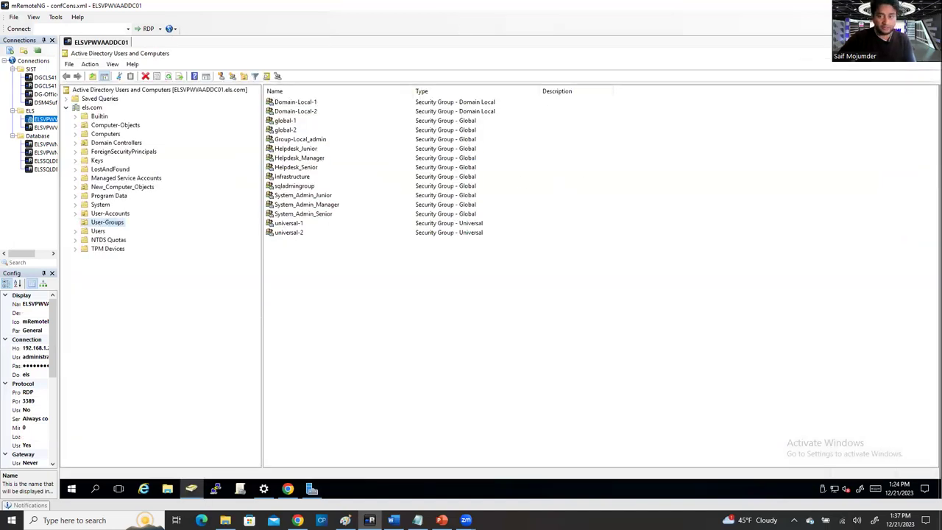
- Maximize the console and show els.com's Computers container with its five computer accounts
double_click(442, 53)
click(444, 100)
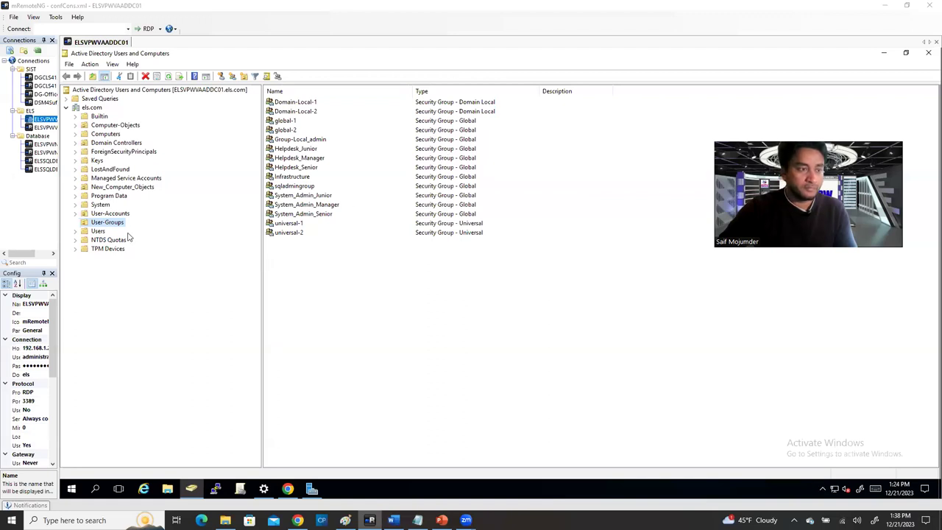
click(92, 109)
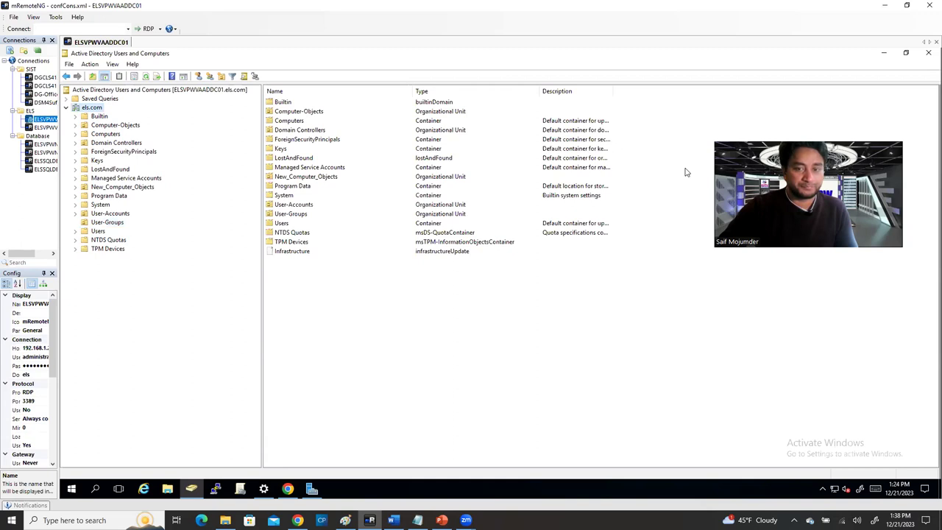
click(105, 134)
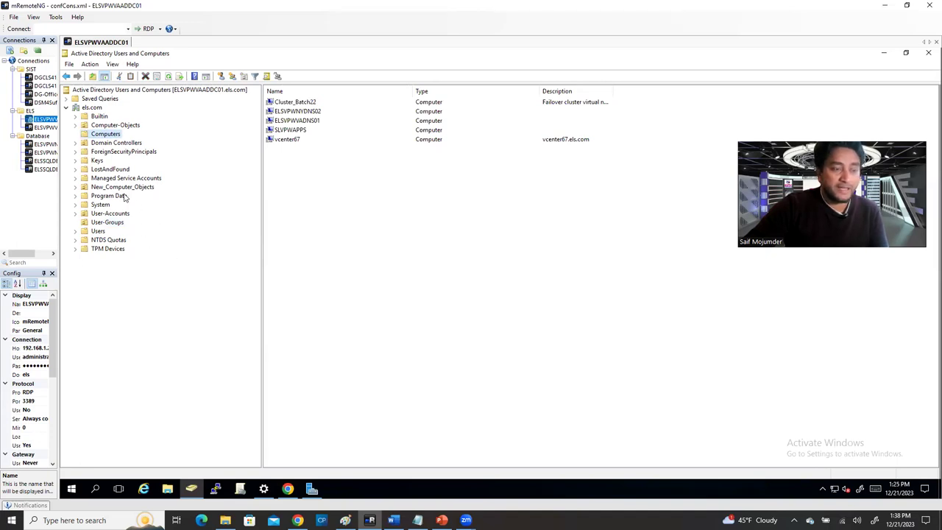
right_click(100, 138)
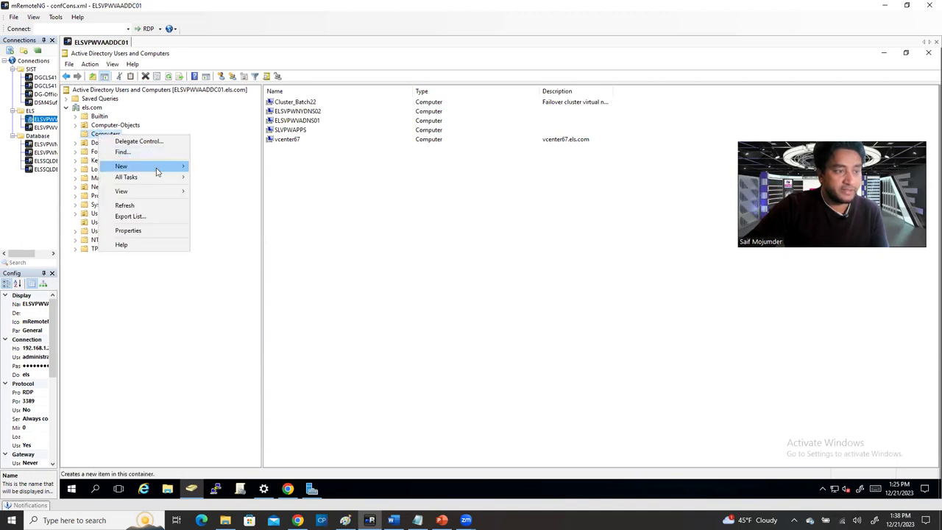
mouse_move(156, 171)
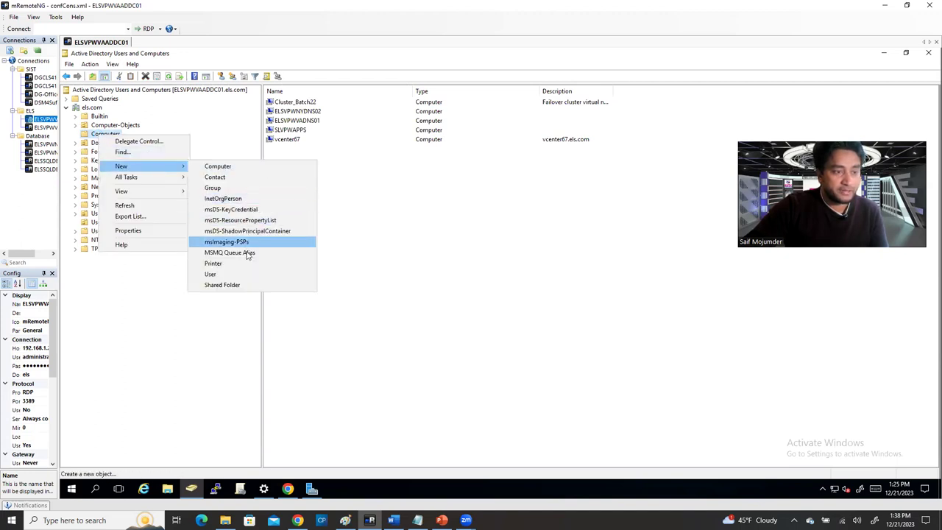
click(429, 340)
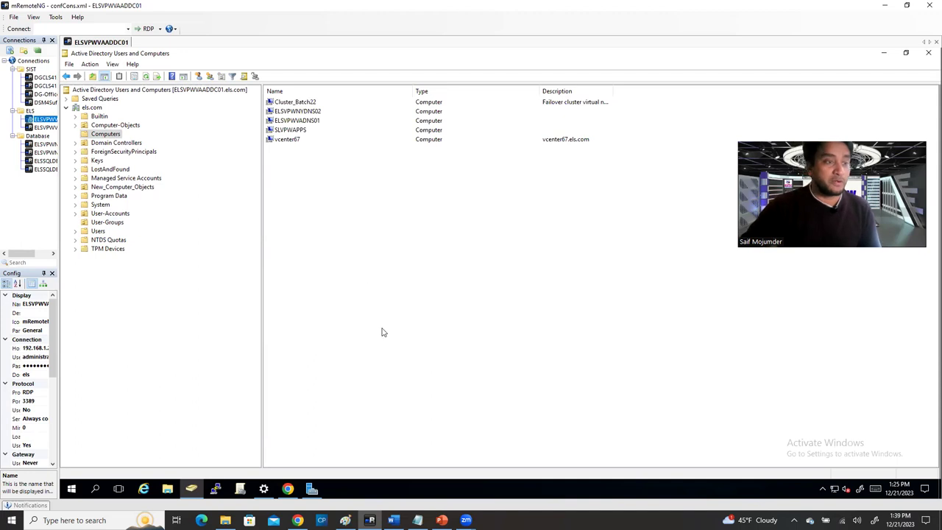
right_click(116, 134)
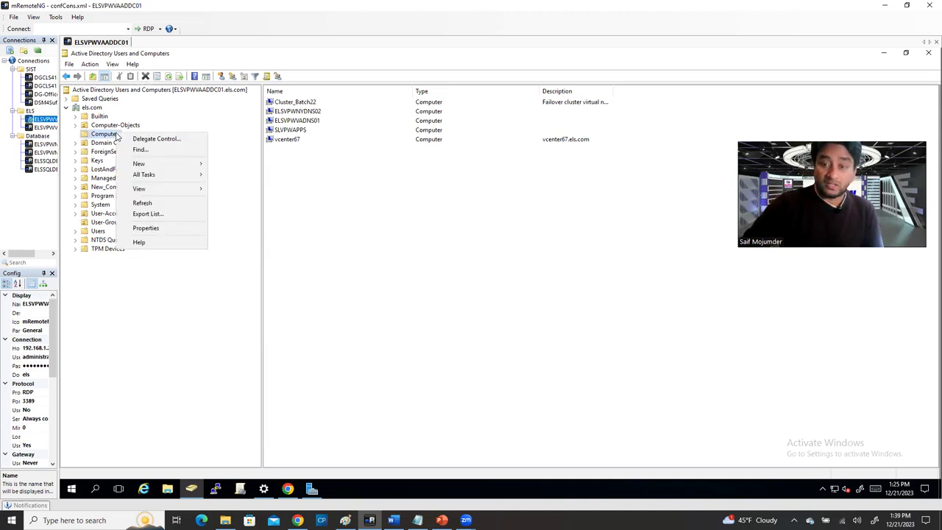
click(409, 212)
click(126, 144)
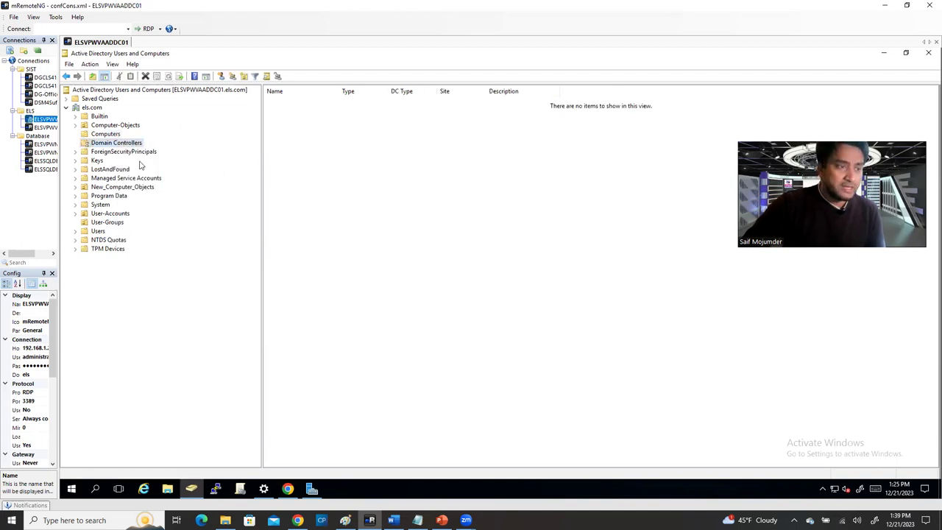
click(132, 151)
click(103, 168)
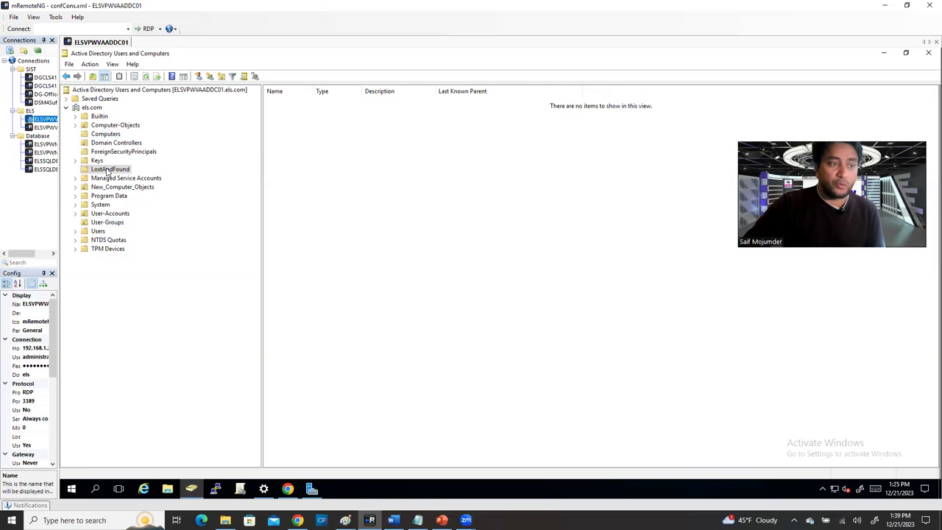
click(121, 187)
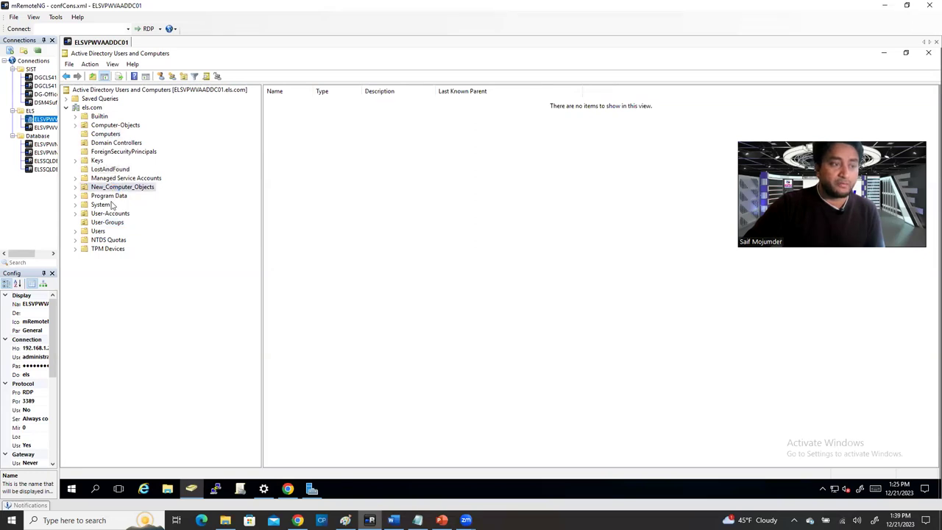
click(114, 127)
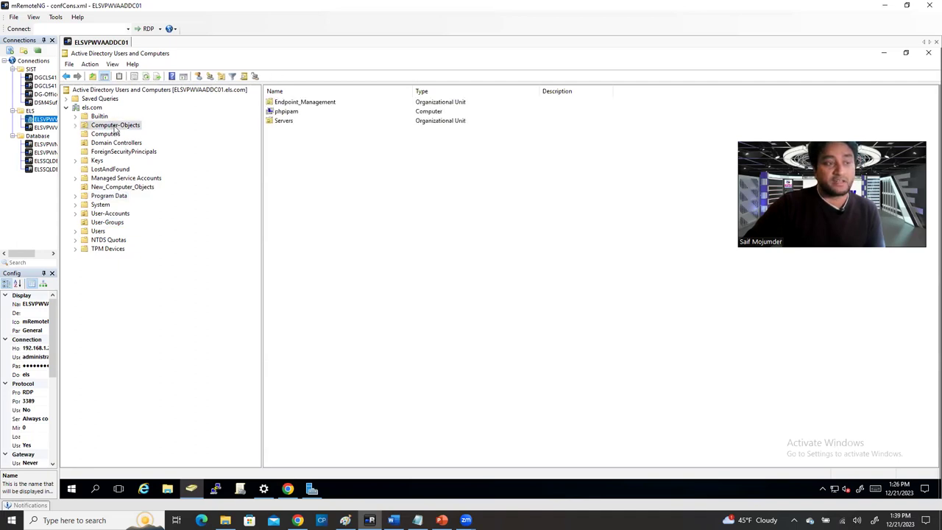
click(105, 133)
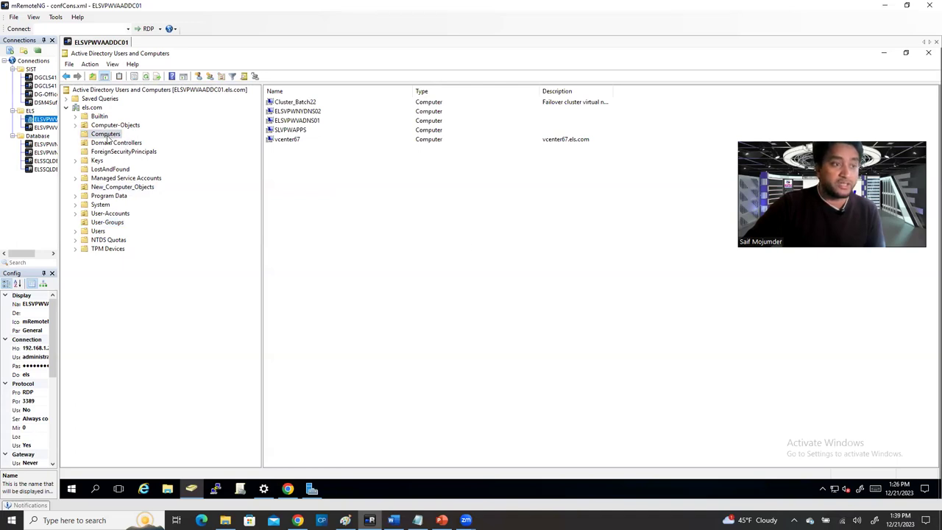
drag(272, 198, 398, 103)
click(526, 321)
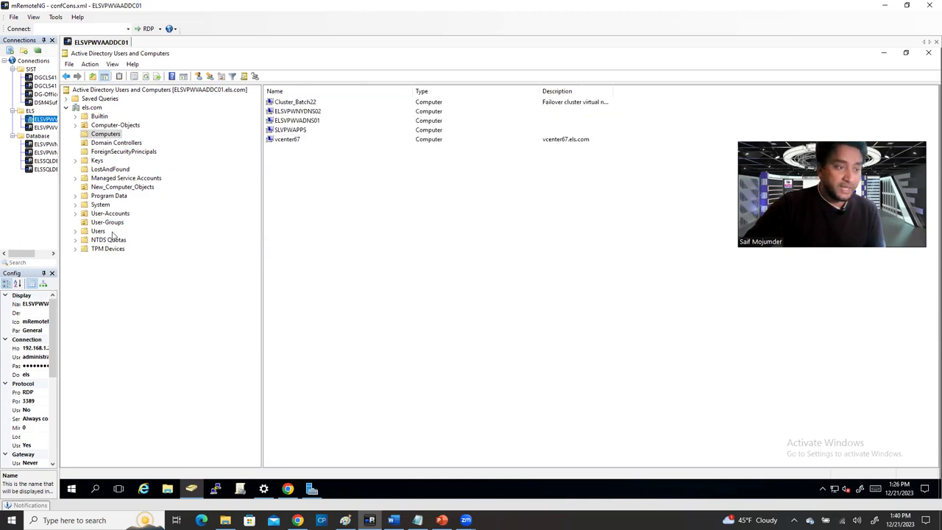
- Open the Builtin Administrators group's Members tab and widen its Name column
click(96, 116)
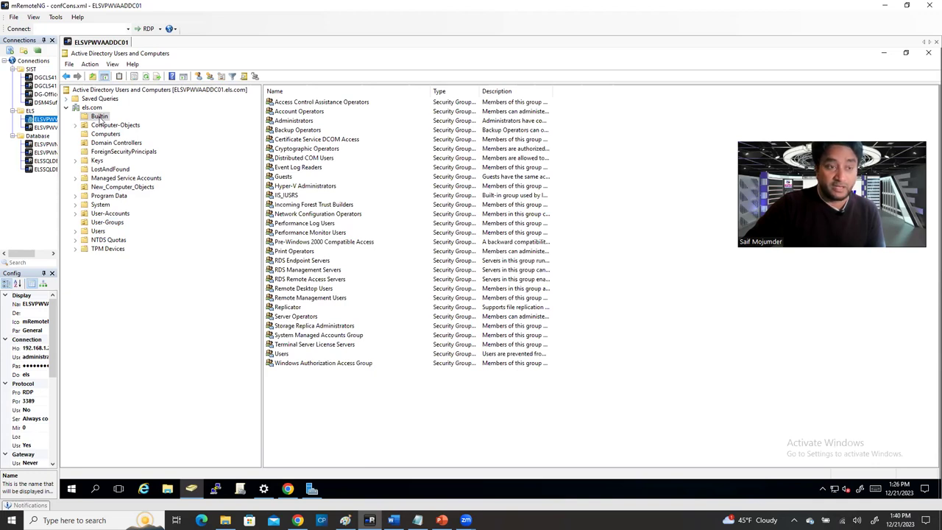
double_click(310, 122)
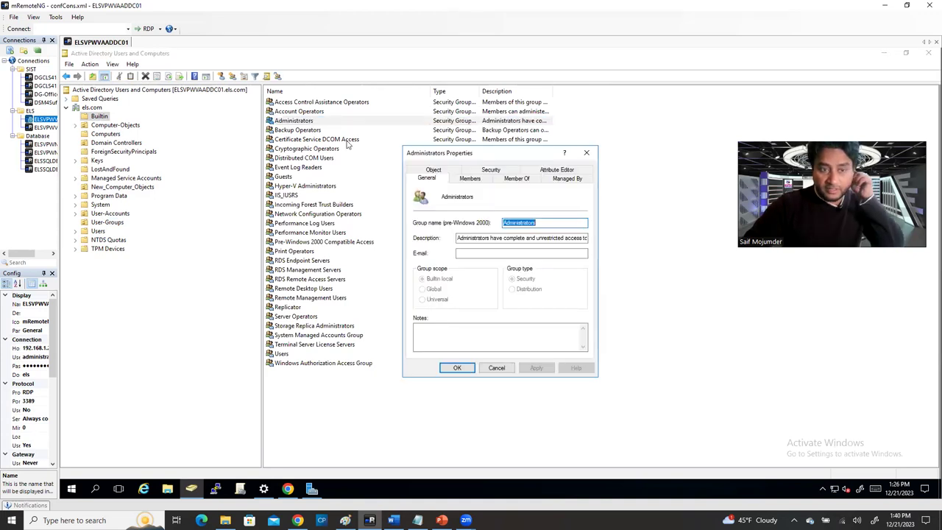
click(470, 179)
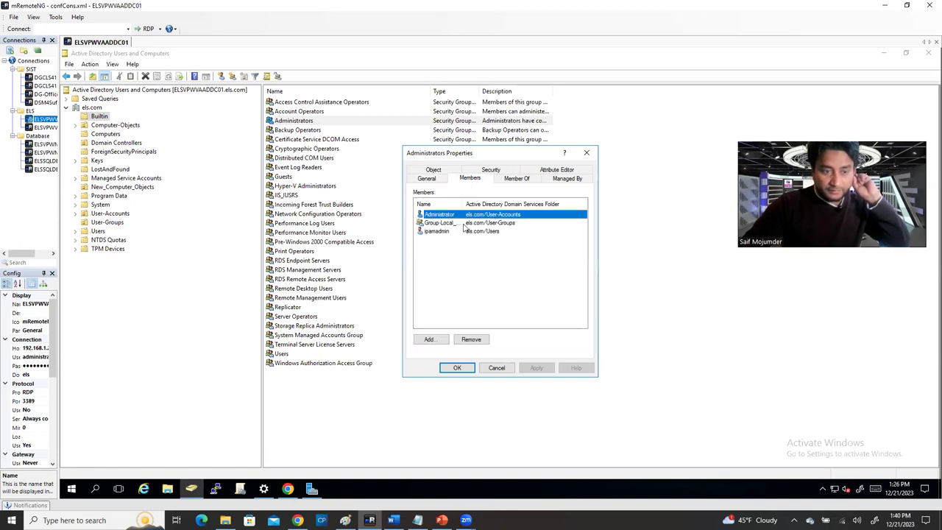
drag(462, 204, 509, 204)
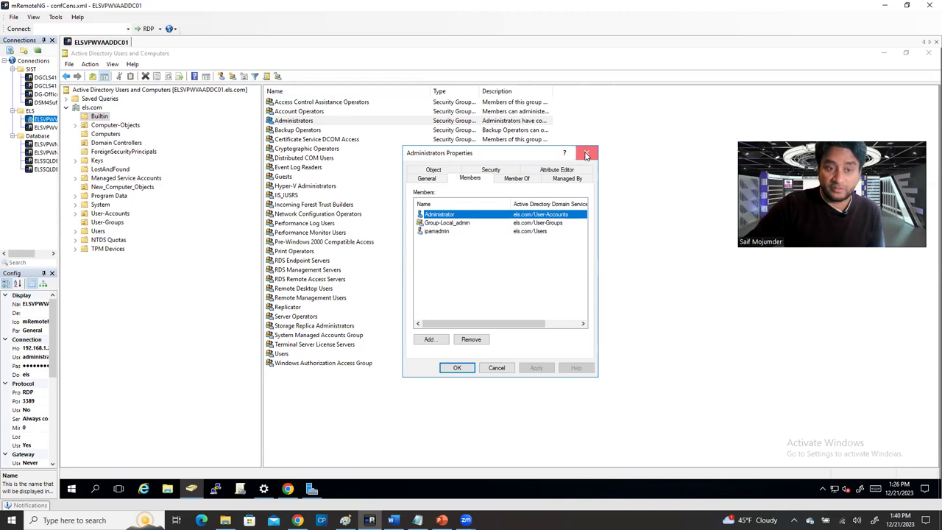
- Select each of the three members, ending on Group-Local_admin, then close Administrators Properties
click(454, 223)
click(448, 233)
click(468, 217)
click(465, 224)
click(446, 233)
click(452, 223)
click(436, 232)
click(446, 224)
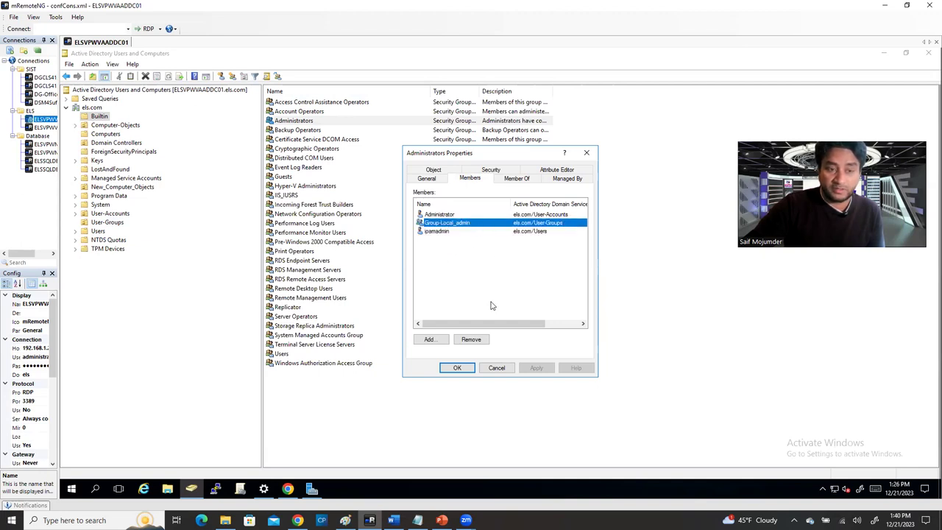
click(587, 152)
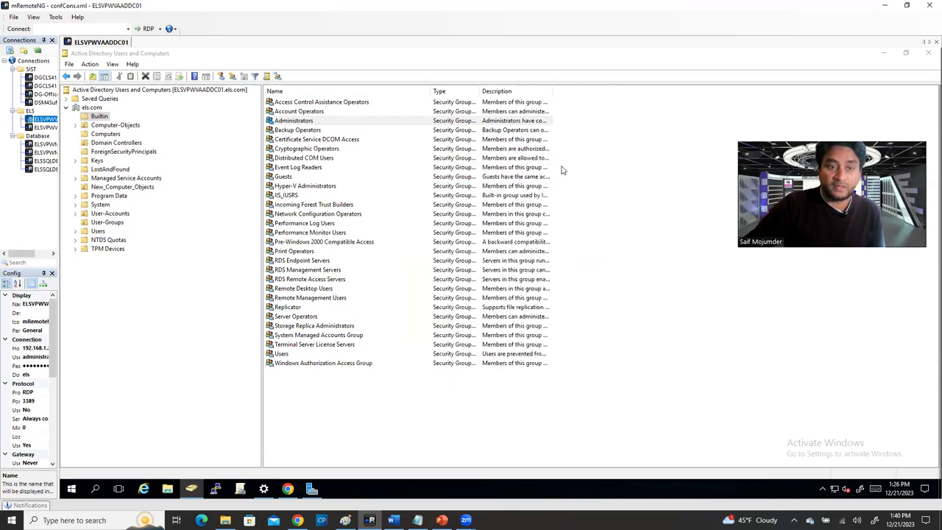
- Adjust the Builtin list's Name, Type and Description column widths until full descriptions show
drag(480, 89, 593, 90)
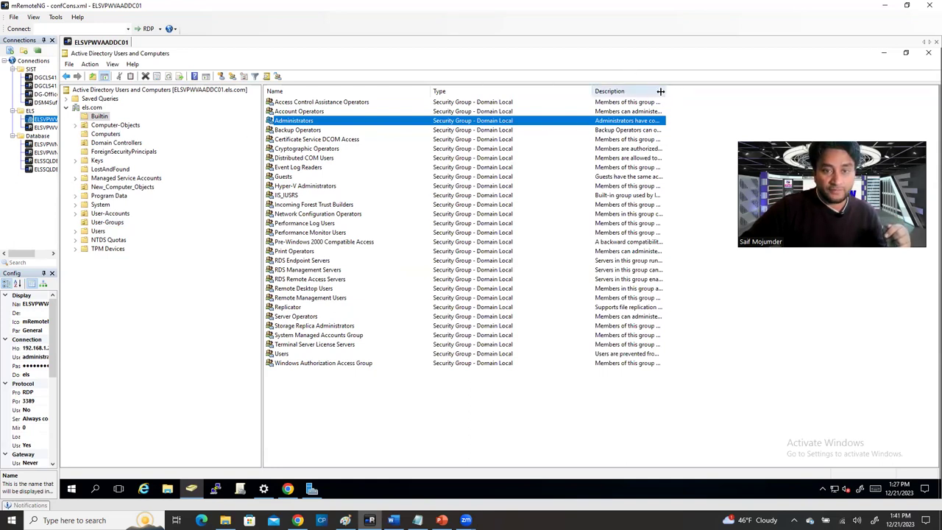
drag(729, 101, 730, 101)
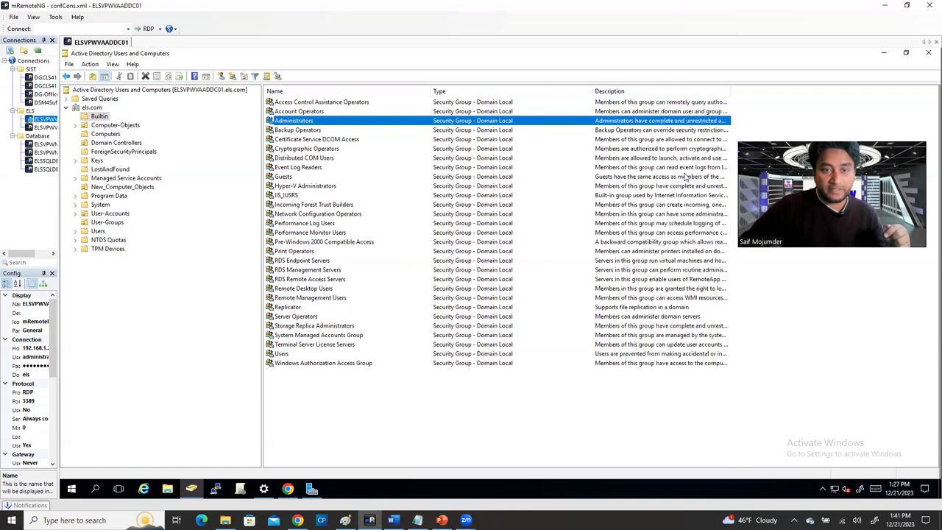
drag(593, 88, 535, 95)
drag(430, 91, 392, 96)
drag(693, 89, 708, 89)
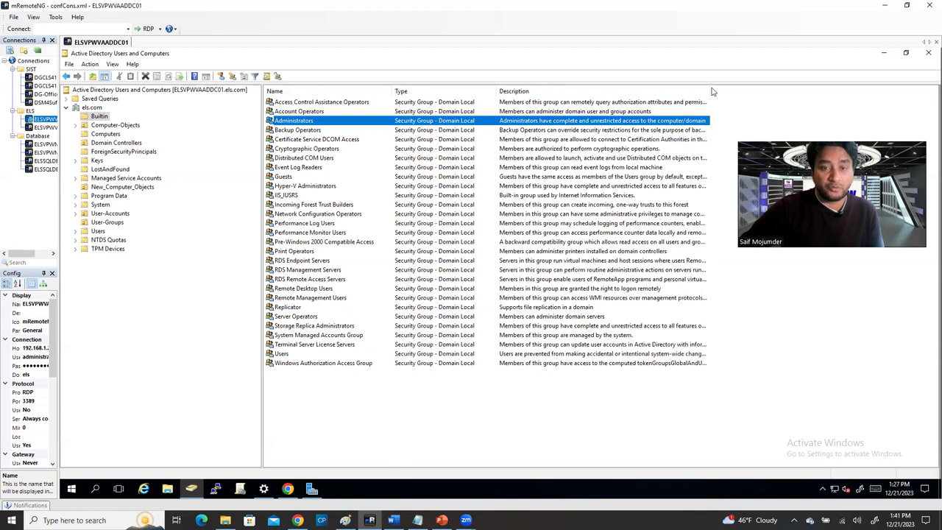
drag(717, 94, 737, 93)
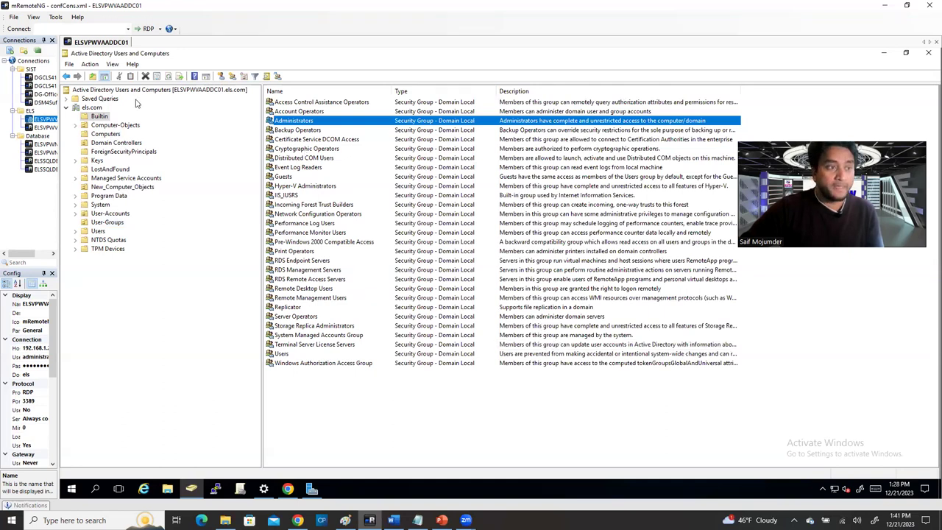
- Dismiss Computer-Objects' context menu, then show the New object types for the els.com domain
click(114, 125)
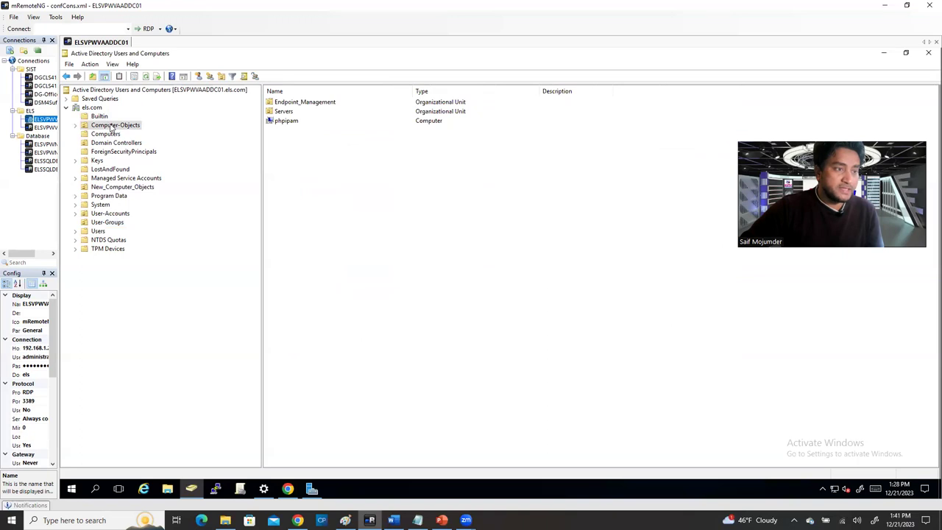
right_click(112, 126)
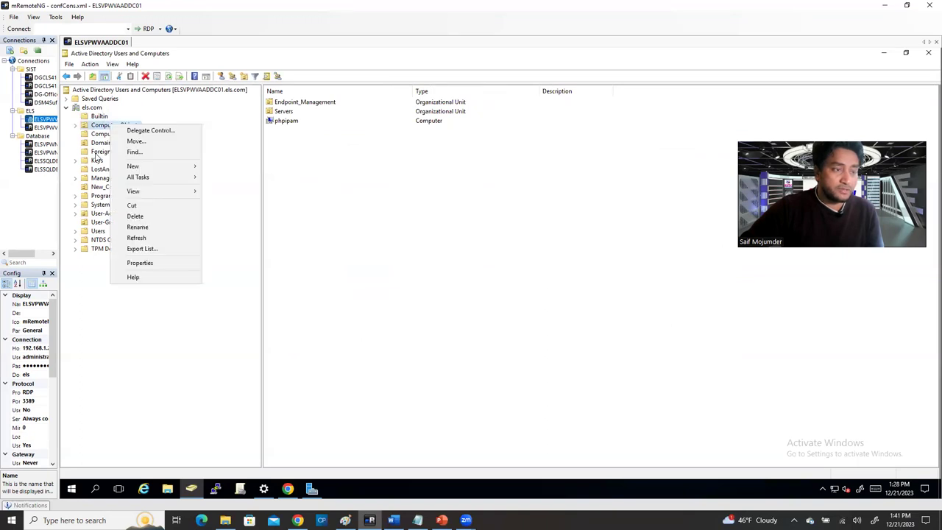
click(111, 306)
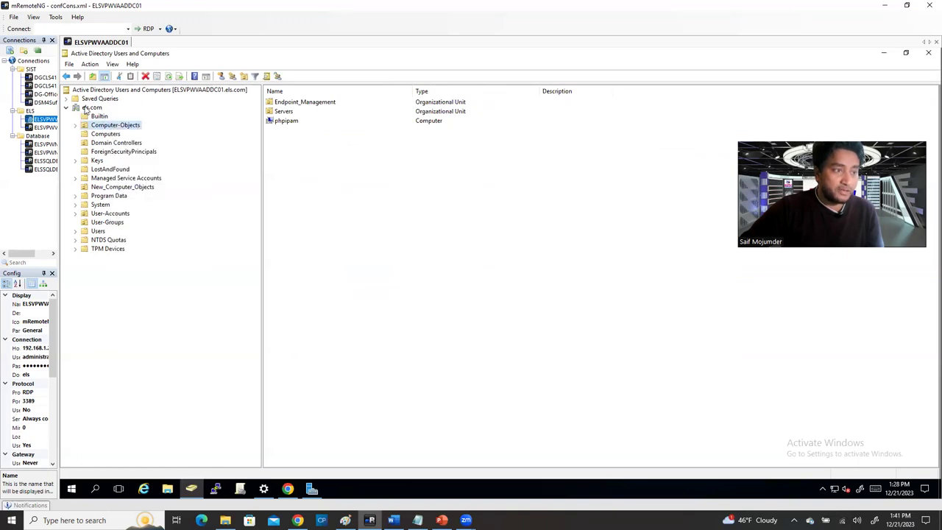
click(90, 107)
right_click(85, 109)
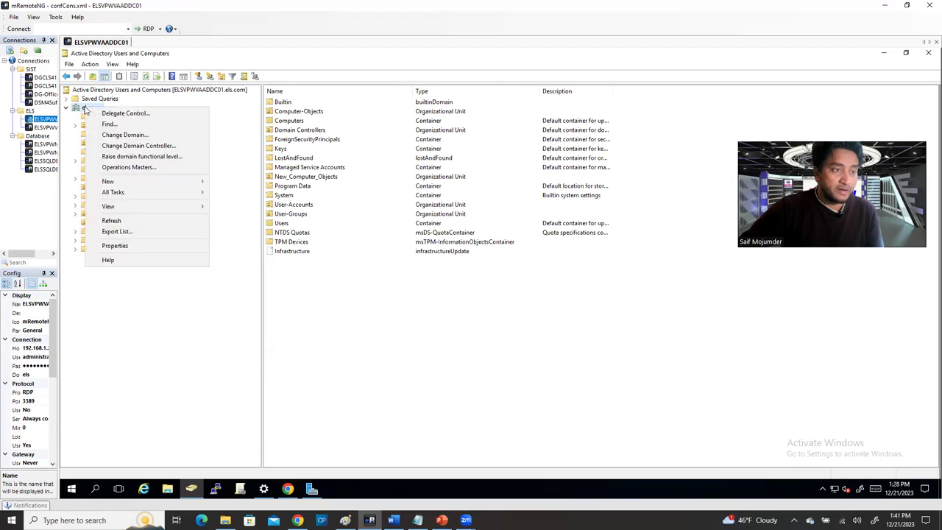
mouse_move(144, 188)
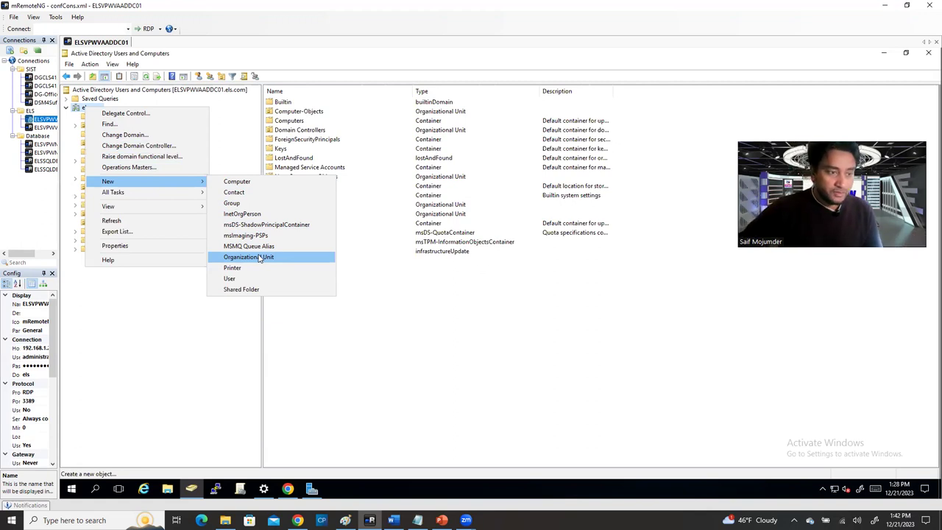
- Create the deletion-protected OU test01 under els.com and turn off View > Advanced Features
click(259, 258)
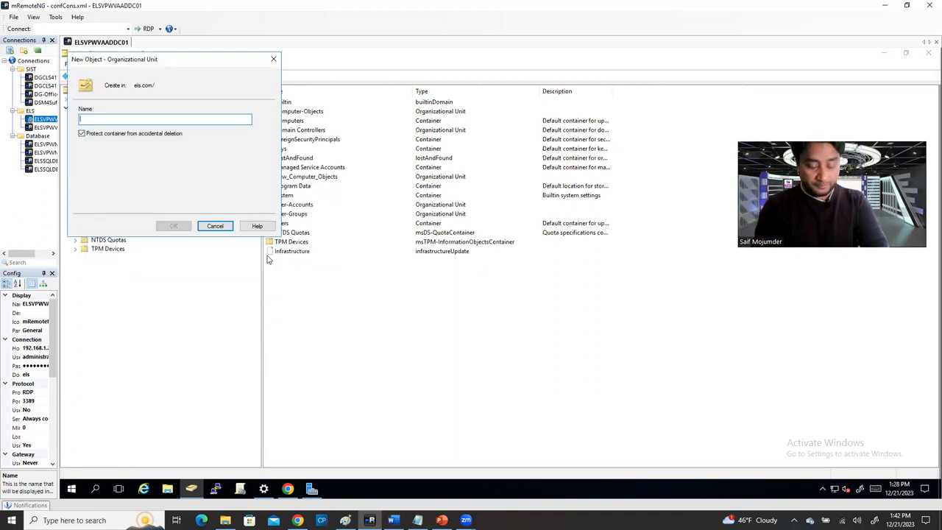
text(test01)
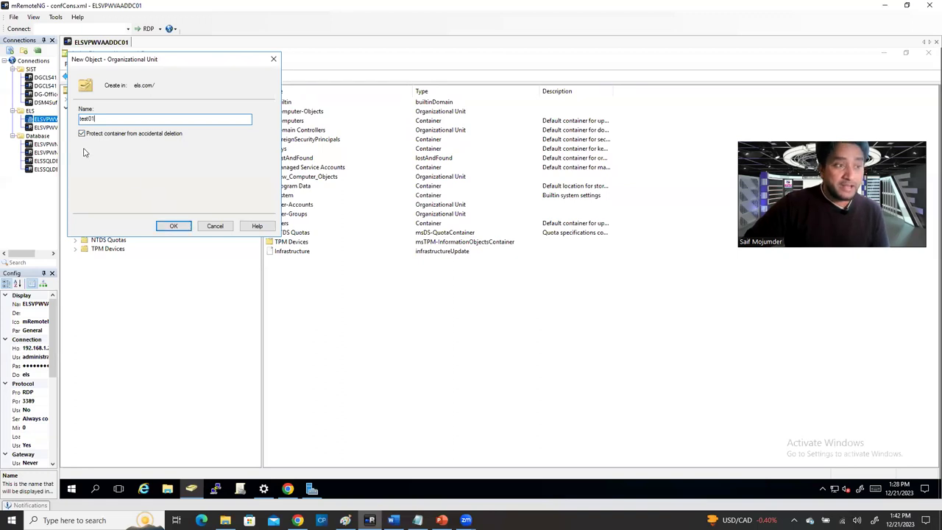
click(173, 226)
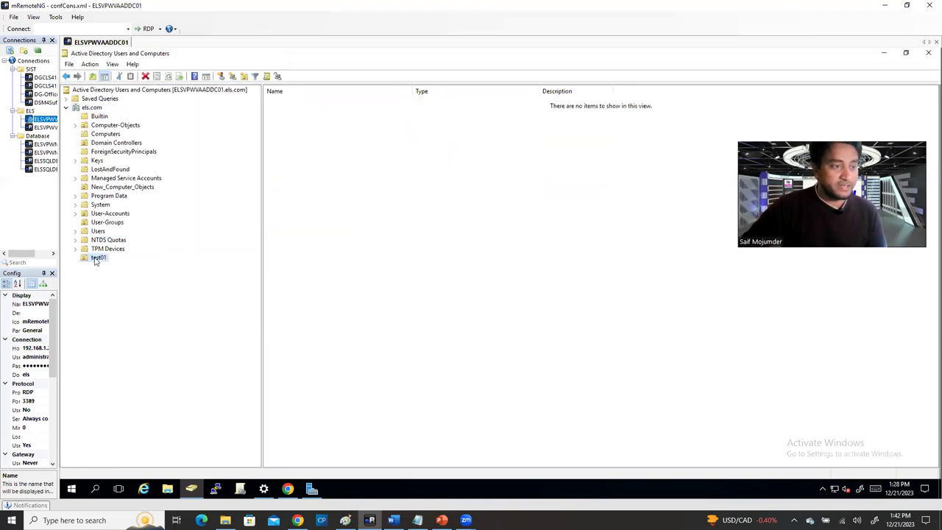
click(112, 64)
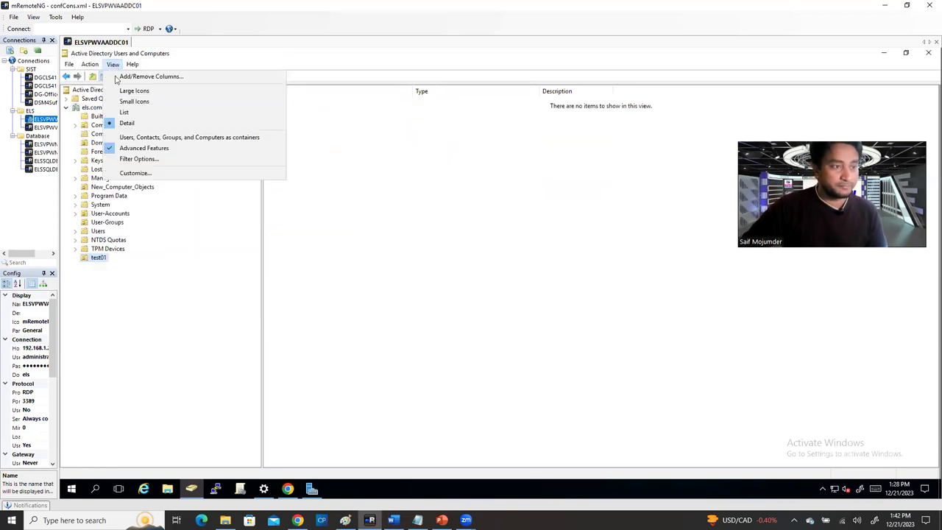
click(120, 148)
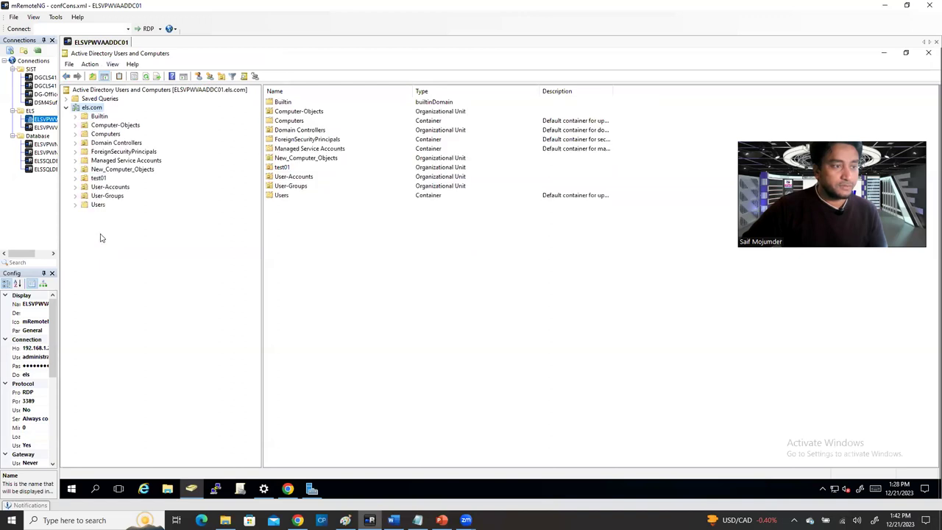
- Delete test01, confirm with Yes, and dismiss the resulting insufficient-privileges error
click(98, 180)
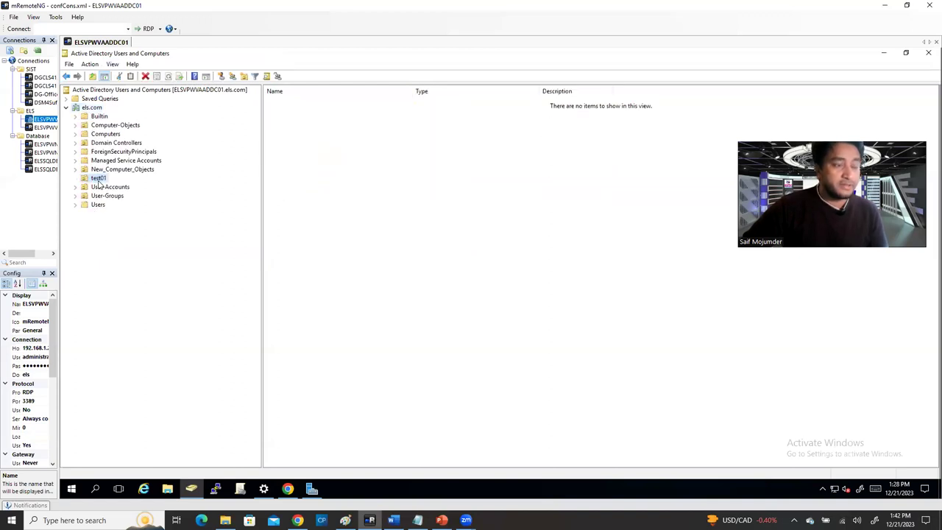
right_click(99, 185)
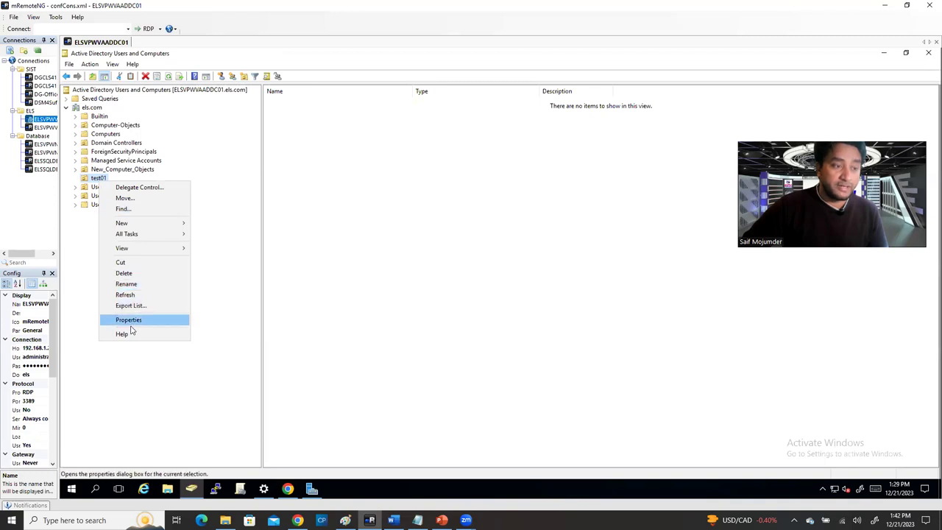
click(133, 273)
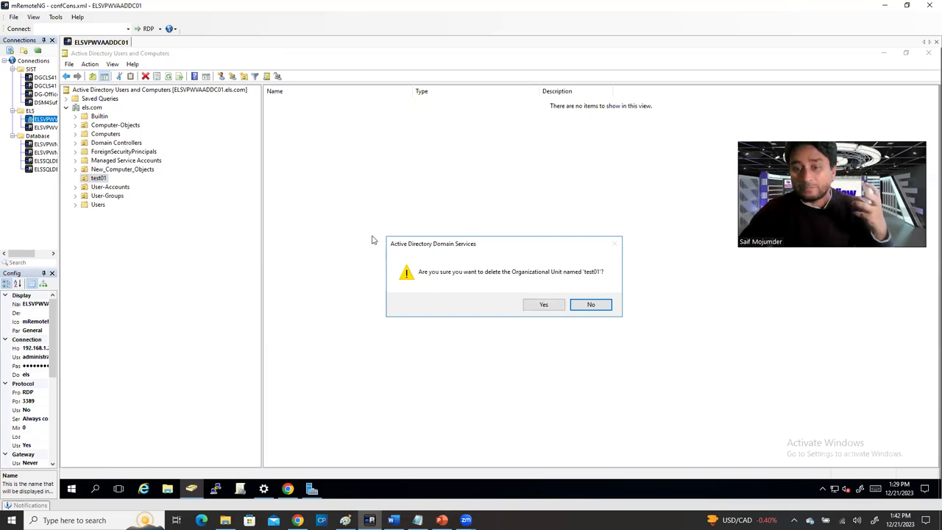
click(541, 305)
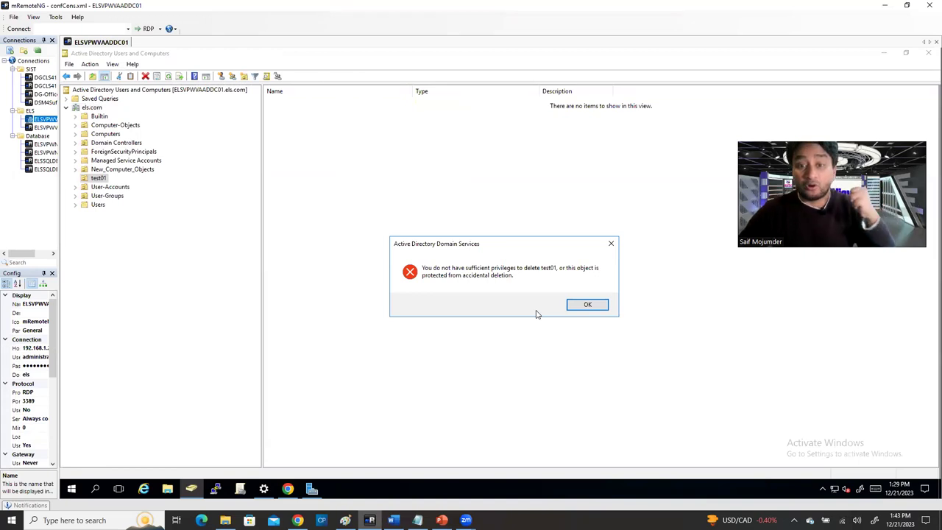
click(588, 304)
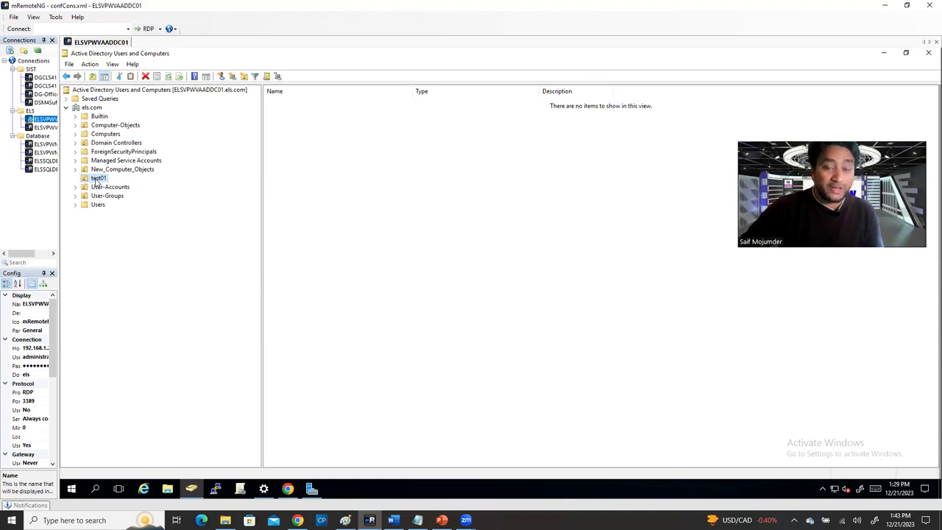
right_click(92, 189)
click(92, 182)
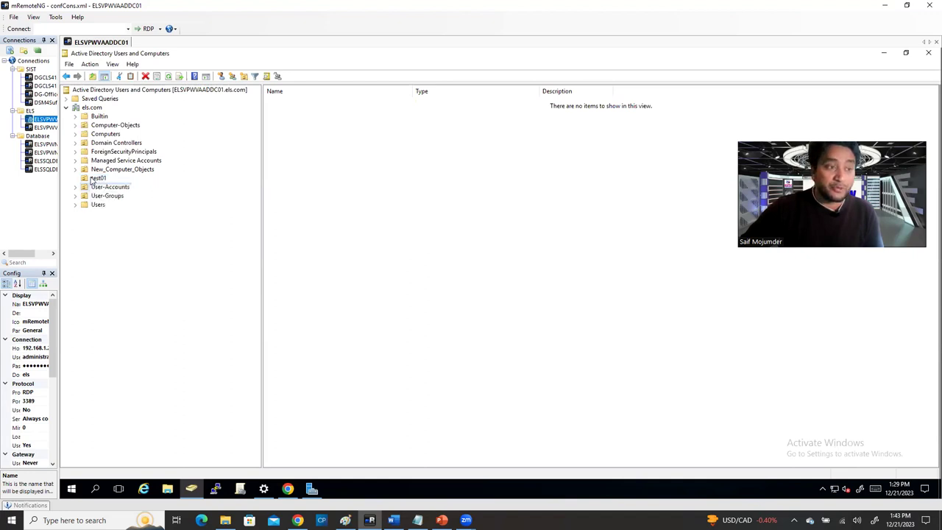
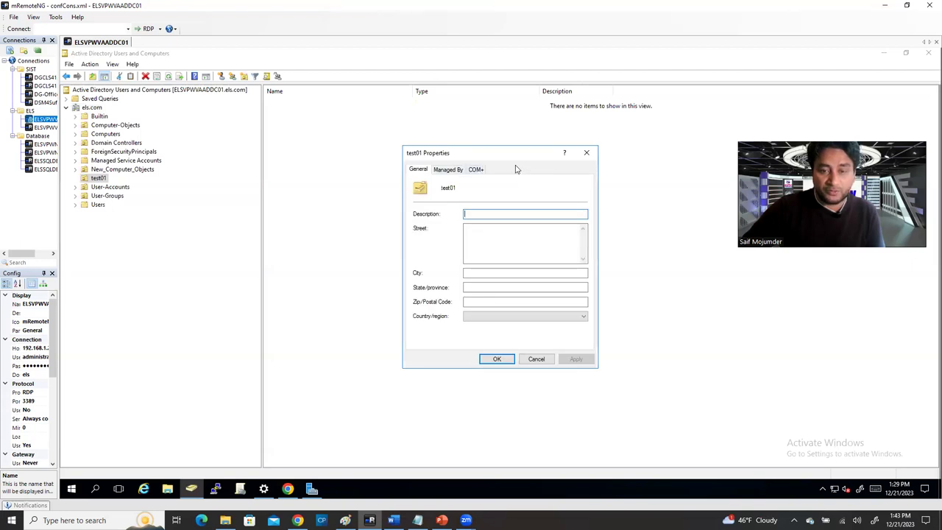
- Close the test01 Properties and show users, contacts, groups and computers as containers
click(587, 153)
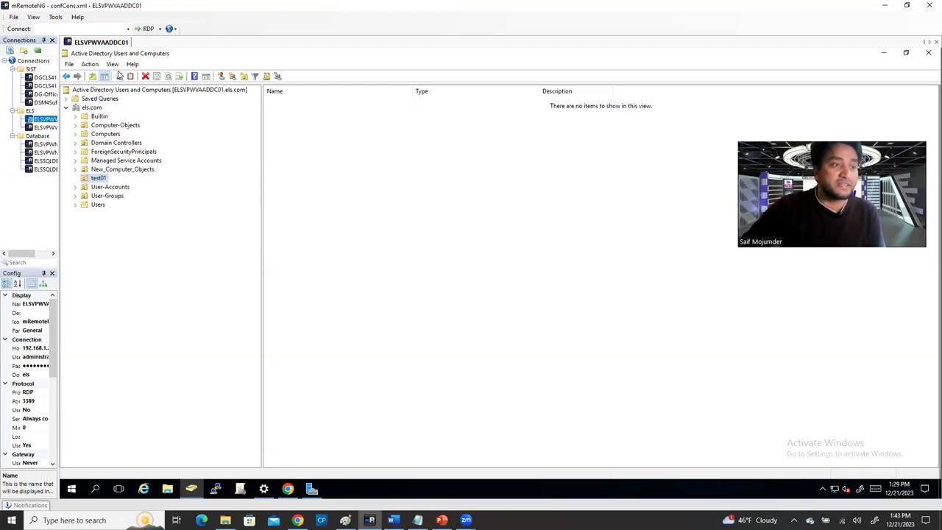
click(113, 65)
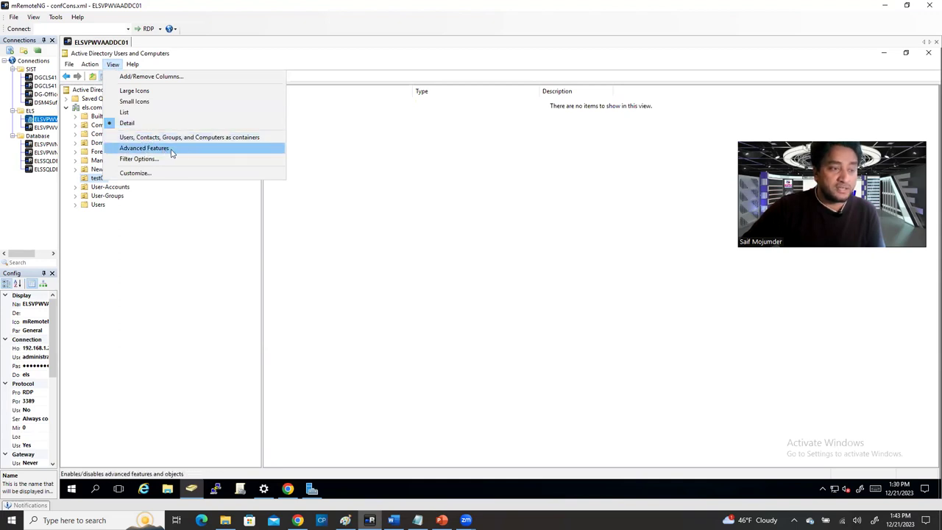
click(186, 293)
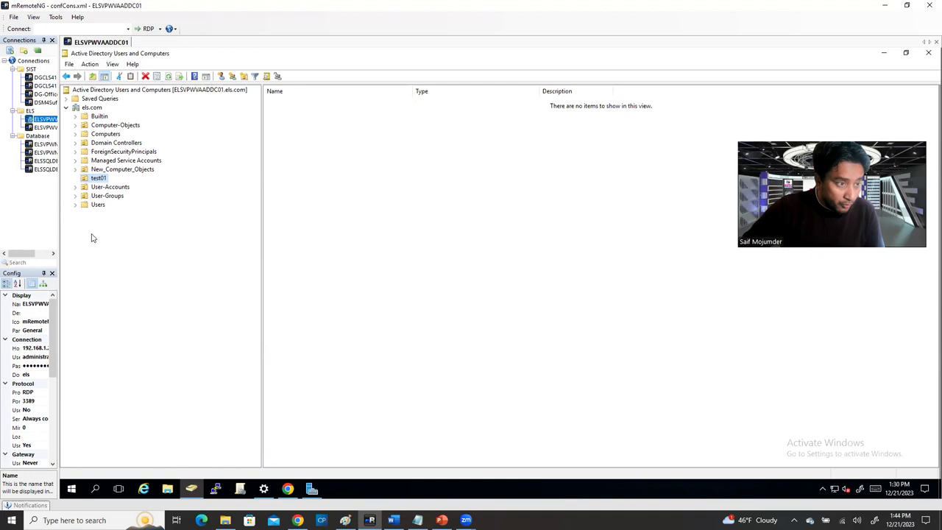
click(112, 64)
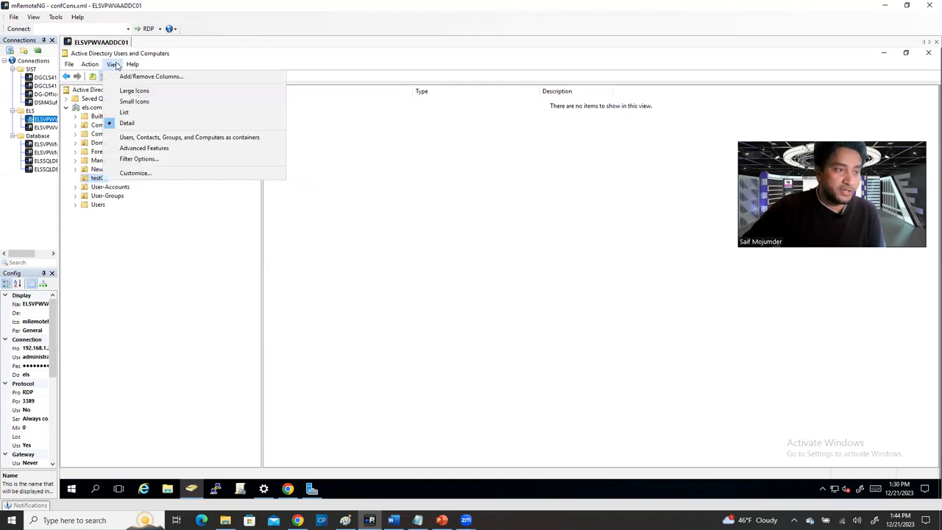
click(157, 140)
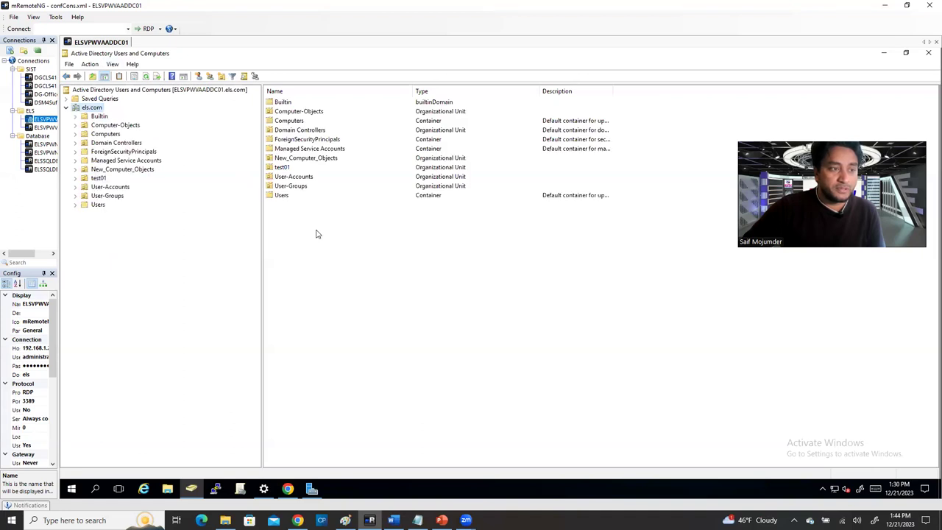
- Turn on Advanced Features to reveal System, LostAndFound and NTDS Quotas containers
click(112, 64)
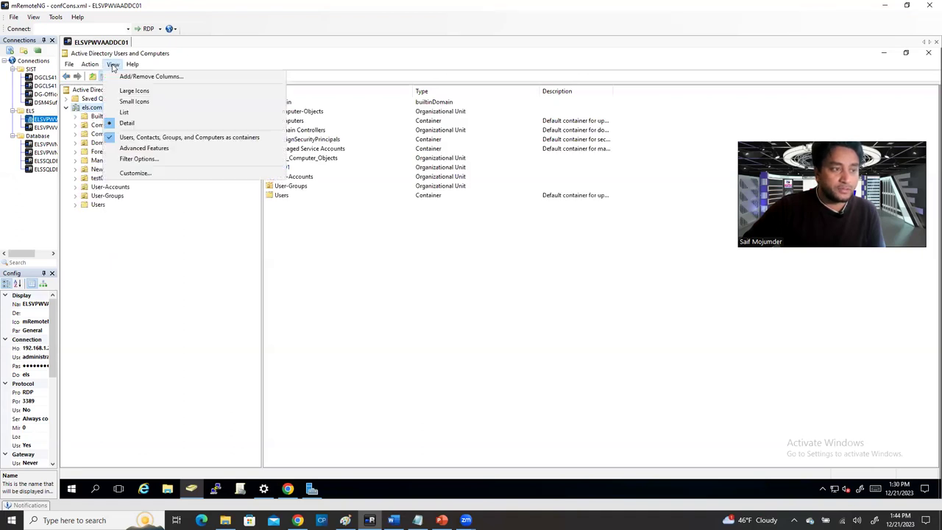
click(140, 149)
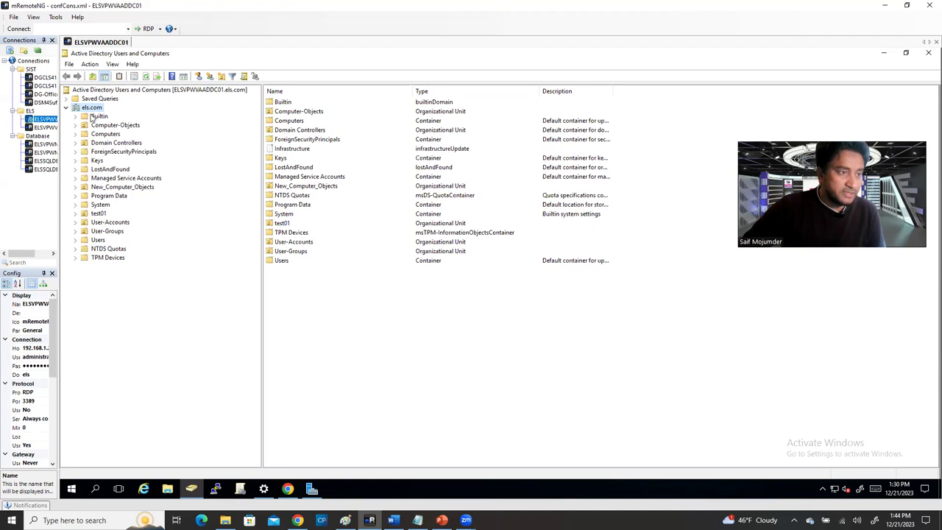
click(113, 65)
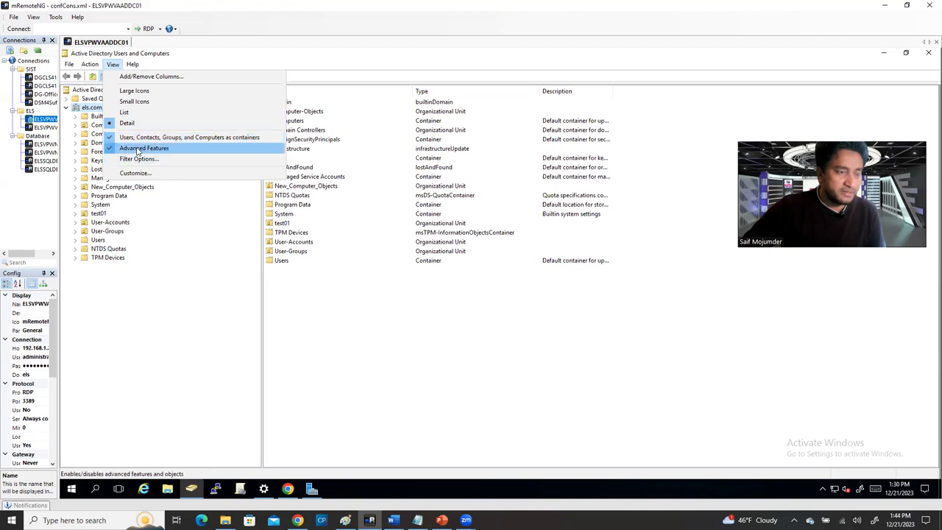
click(147, 148)
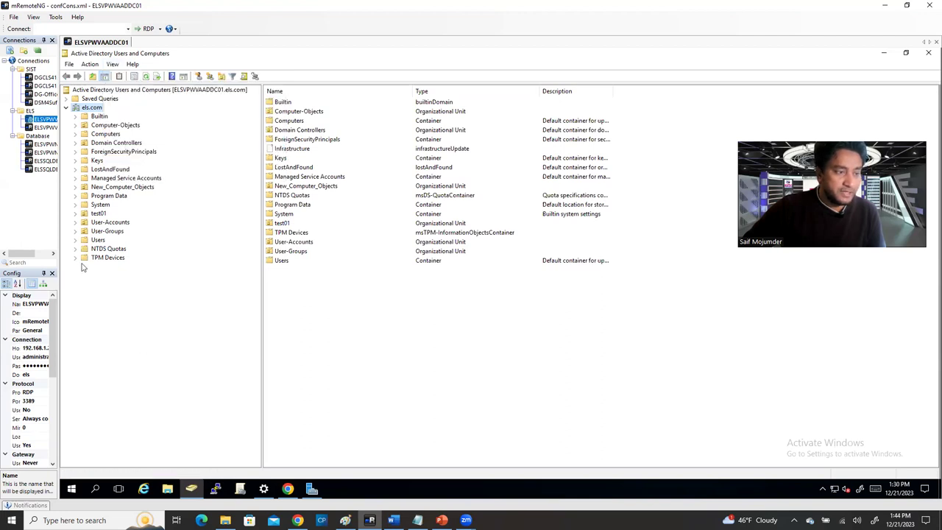
- Open test01's properties to its Object tab and restore the directory console window
click(98, 214)
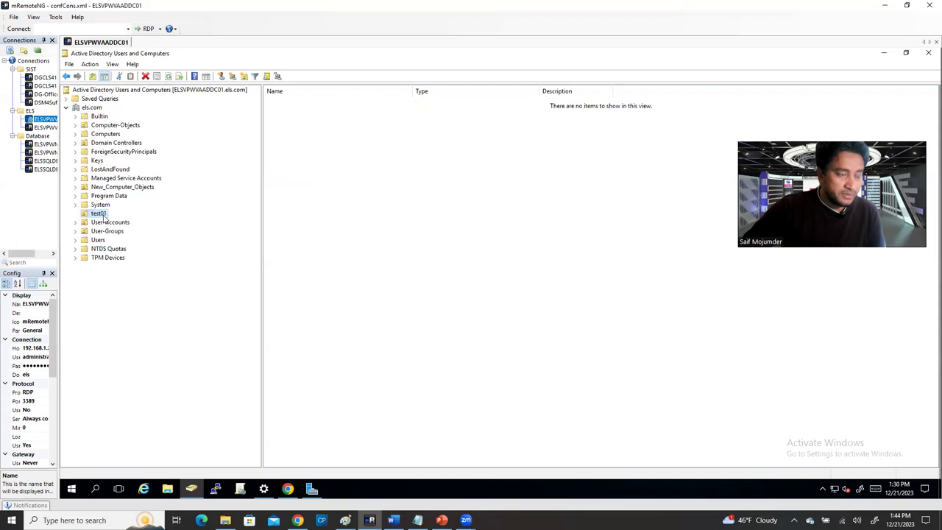
right_click(98, 215)
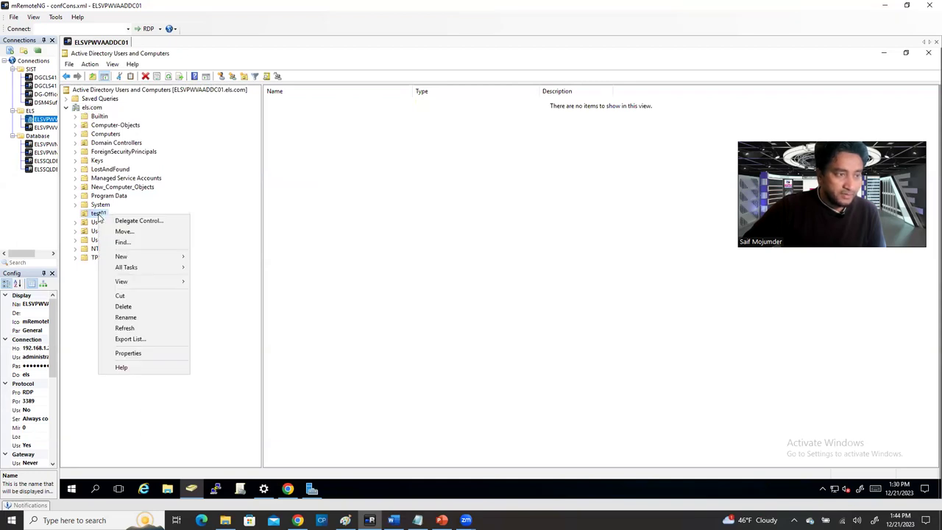
click(145, 353)
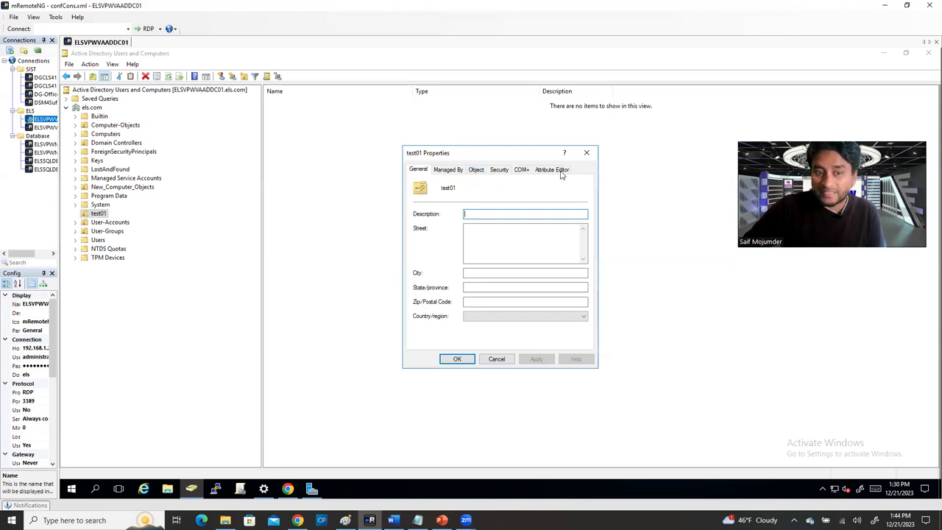
click(112, 65)
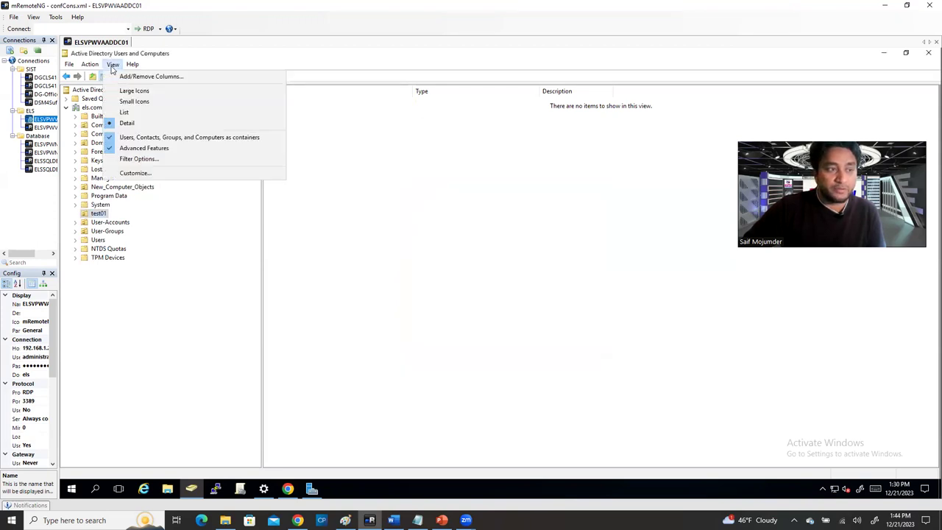
click(333, 243)
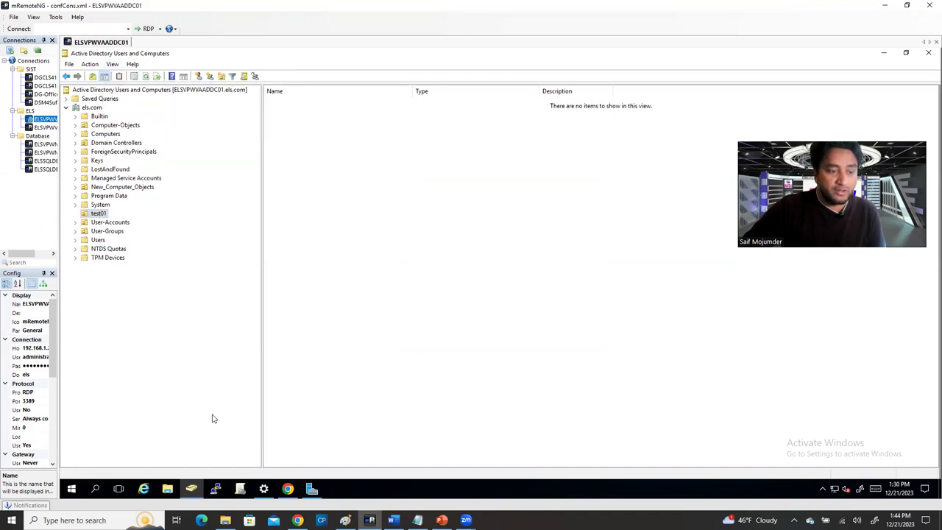
click(190, 492)
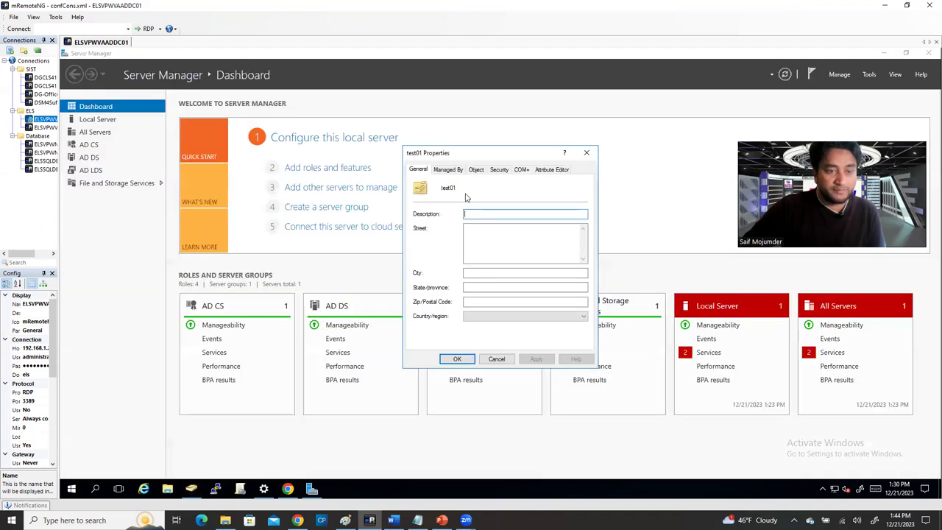
click(476, 170)
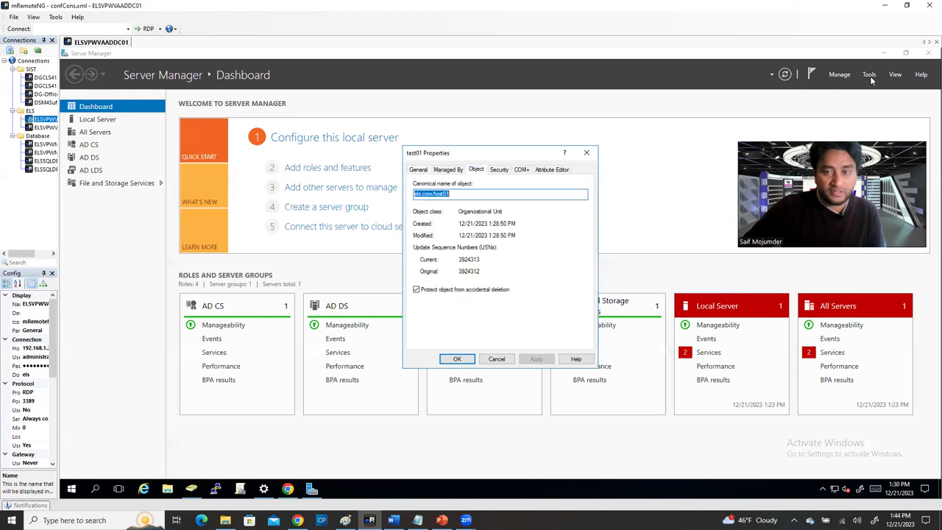
click(879, 56)
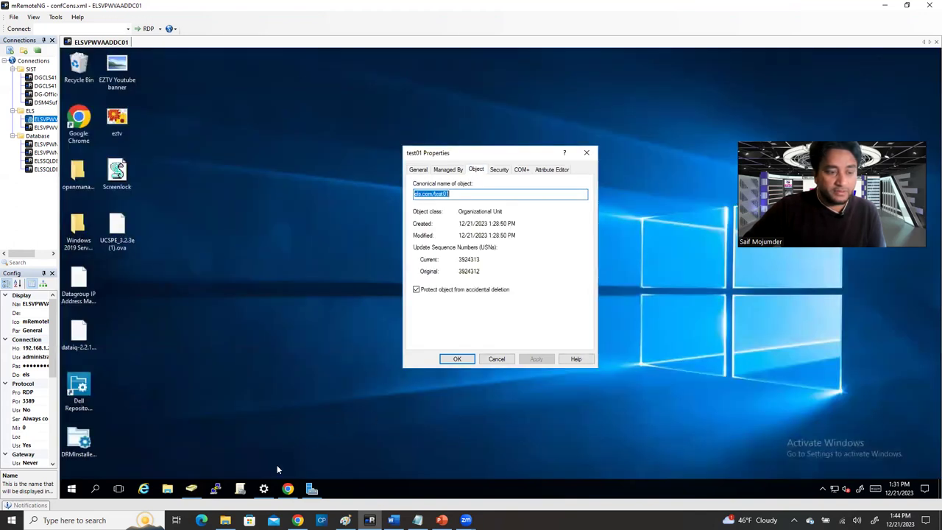
click(192, 488)
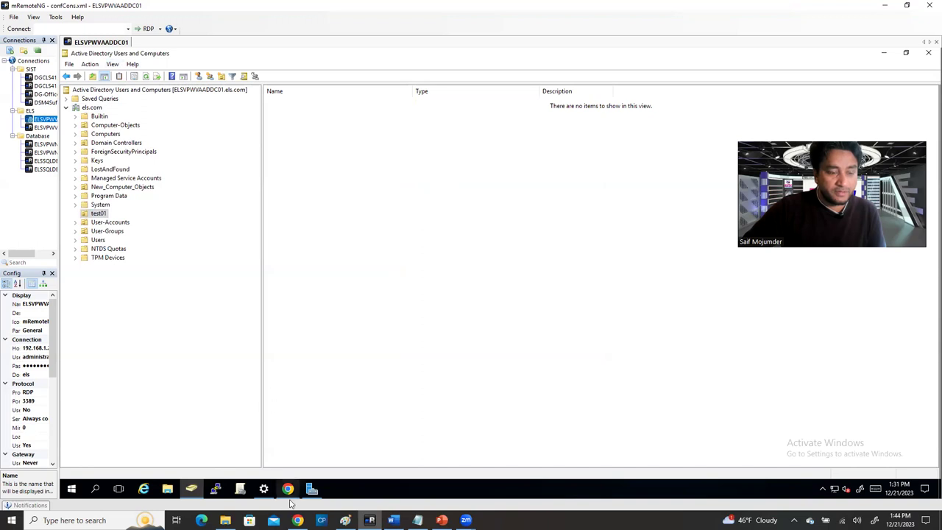
click(191, 490)
click(192, 490)
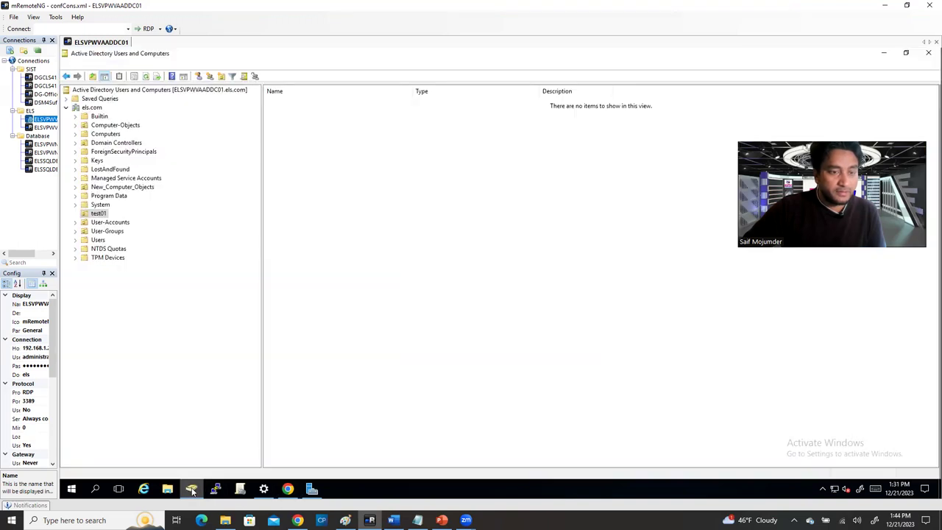
- Clear 'Protect object from accidental deletion' in test01's properties and apply the change
click(95, 214)
right_click(94, 213)
click(134, 357)
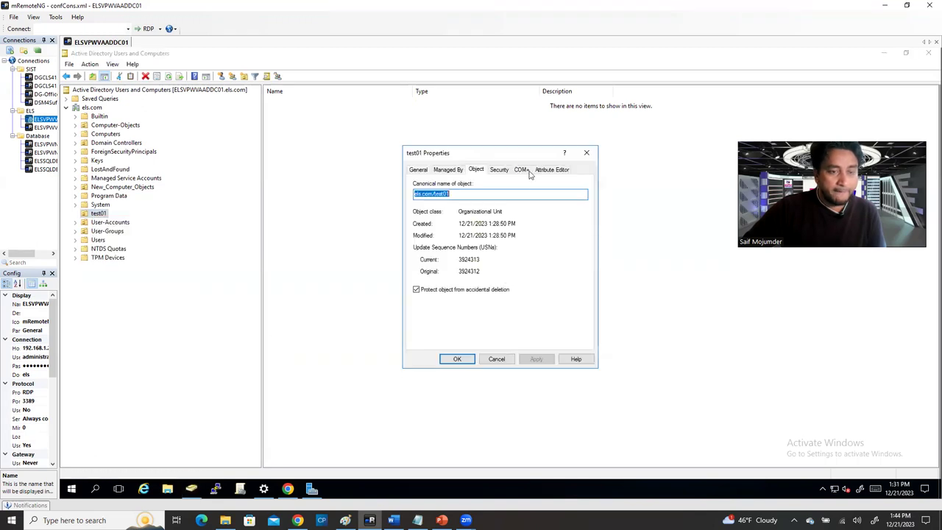
drag(517, 156, 464, 158)
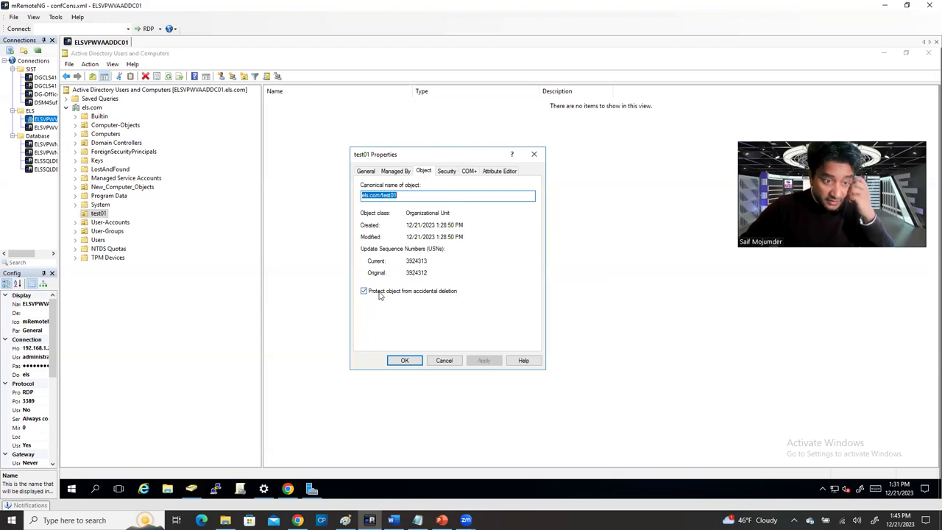
click(364, 291)
click(480, 360)
click(405, 360)
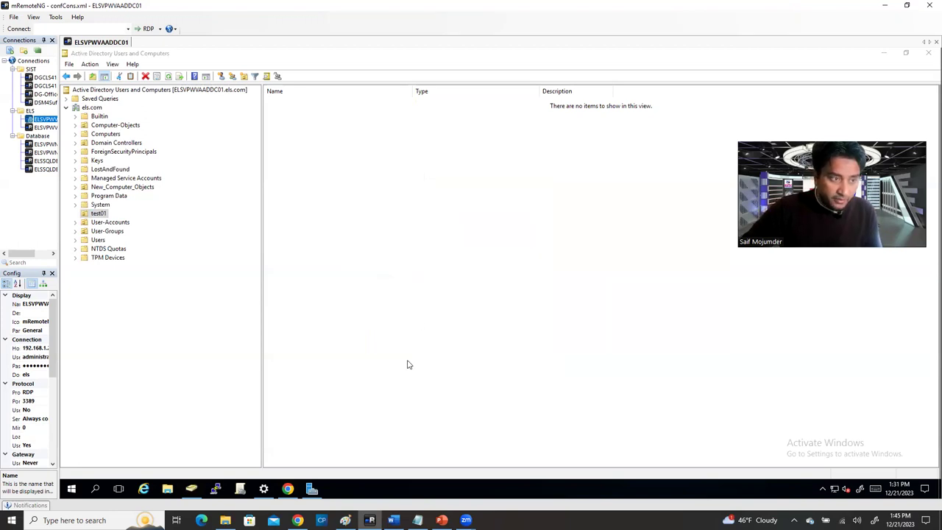
right_click(103, 214)
key(Escape)
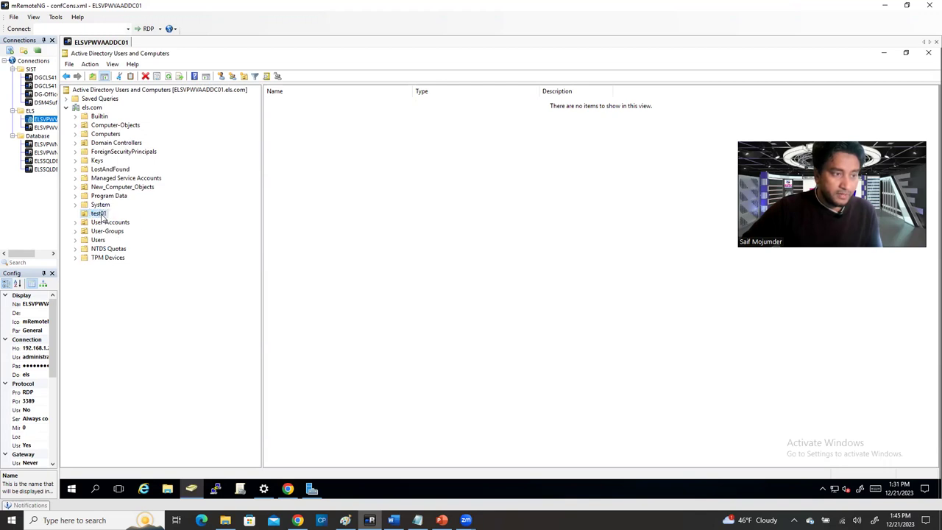
- Delete the test01 OU from els.com and confirm the prompt
right_click(102, 214)
click(143, 305)
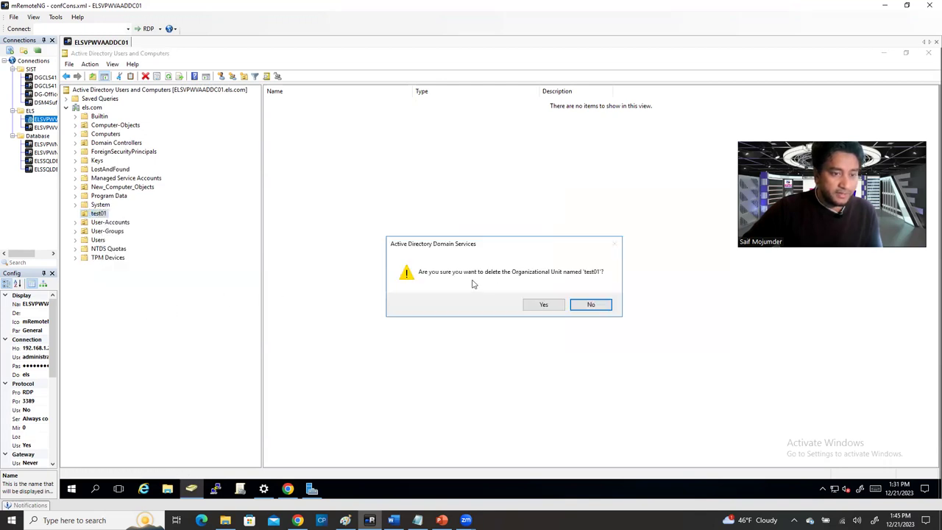
click(542, 304)
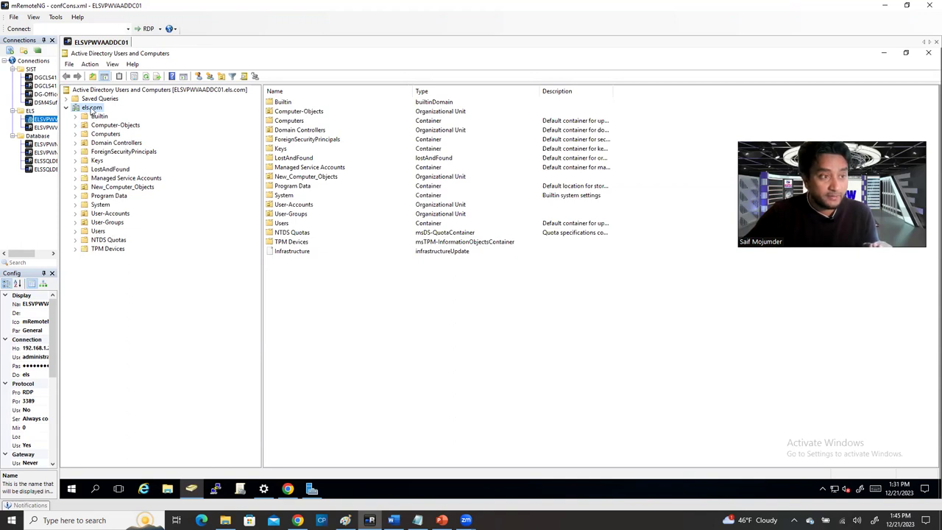
- Create OU 'test' directly under els.com with accidental-deletion protection unchecked
right_click(92, 107)
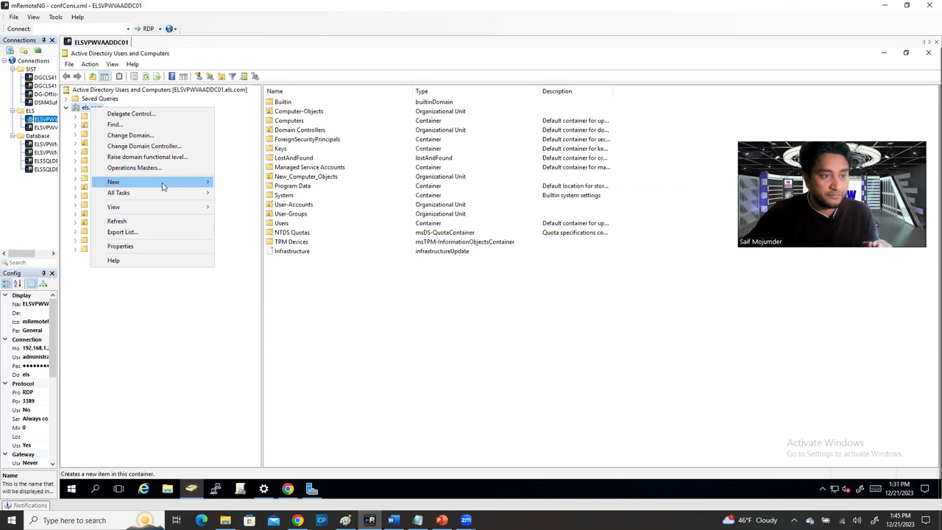
mouse_move(163, 184)
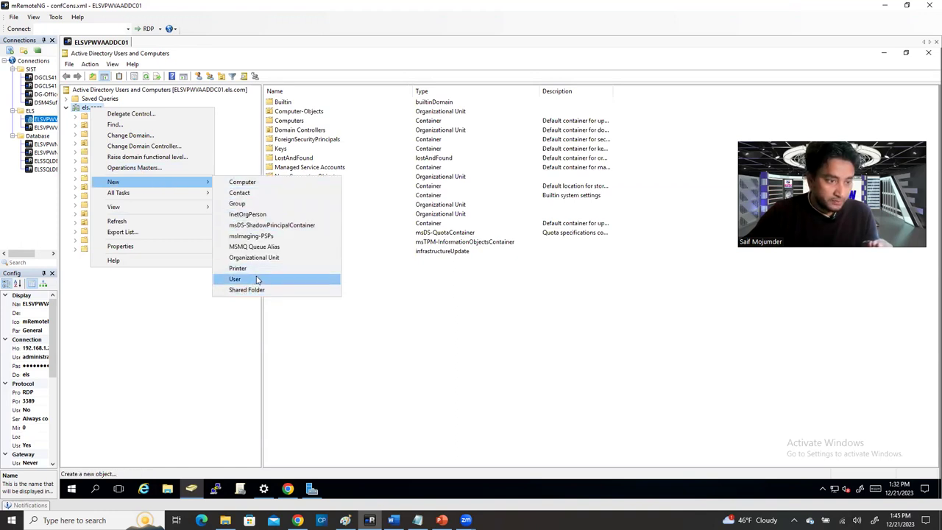
click(259, 257)
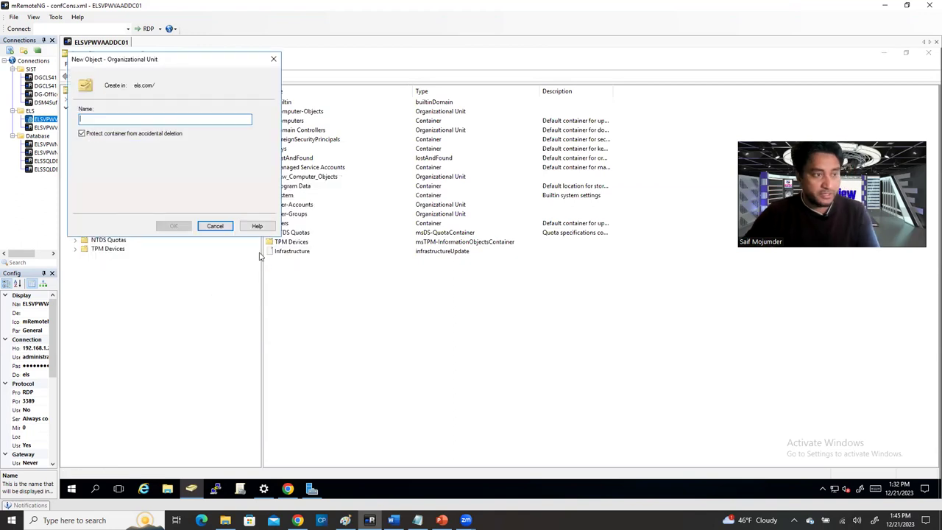
text(test)
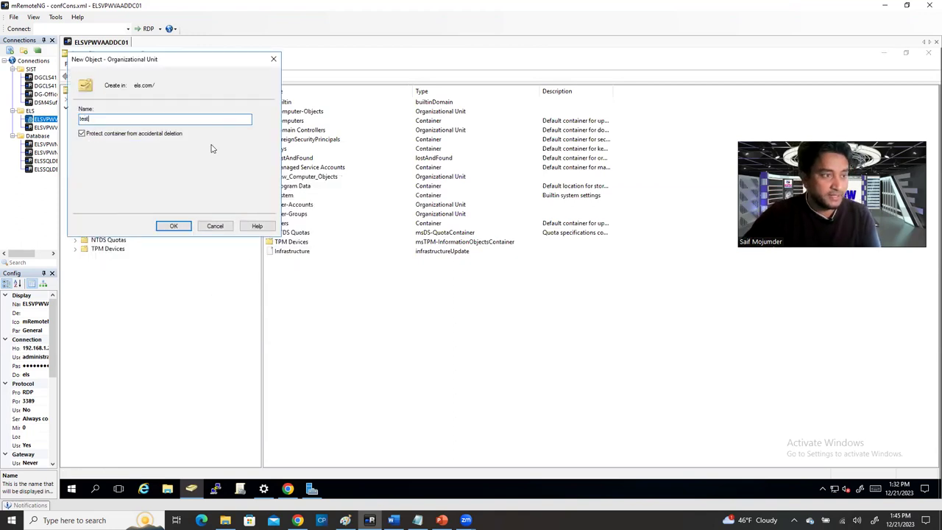
click(82, 133)
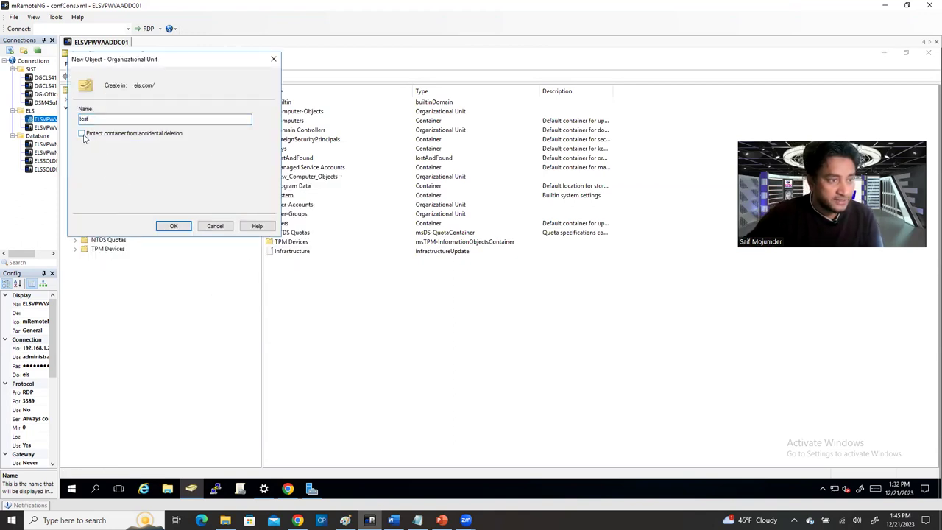
click(173, 226)
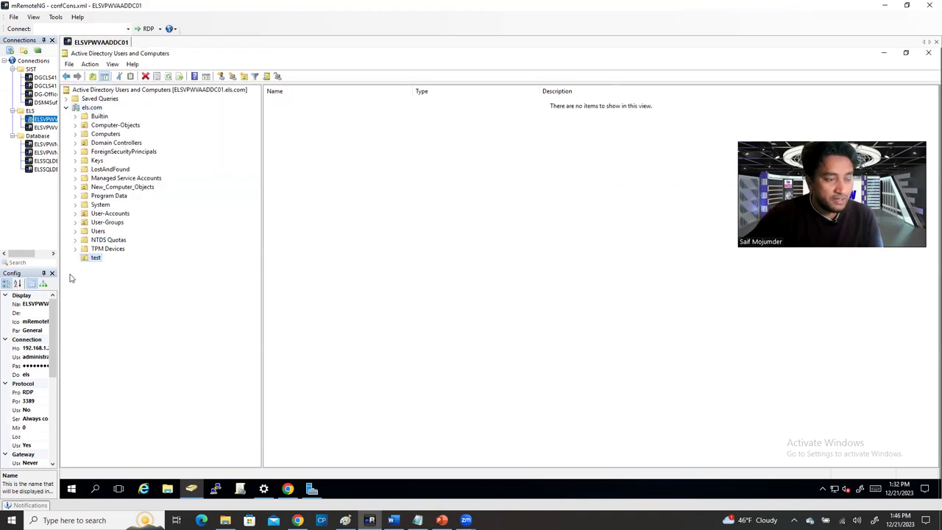
right_click(95, 259)
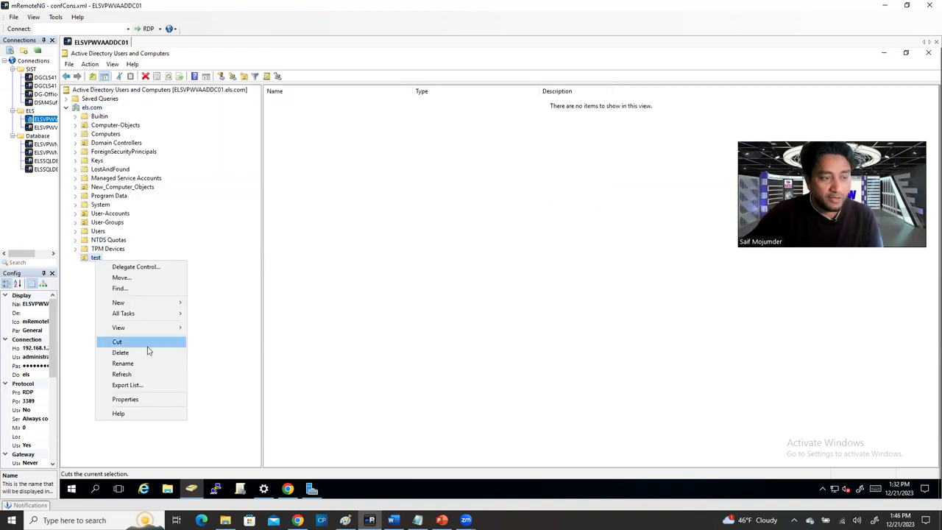
click(324, 301)
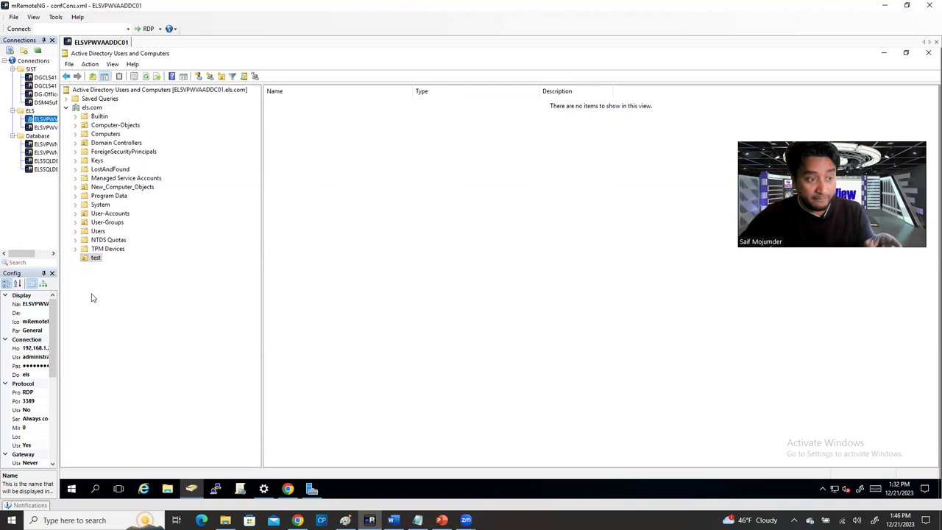
right_click(95, 259)
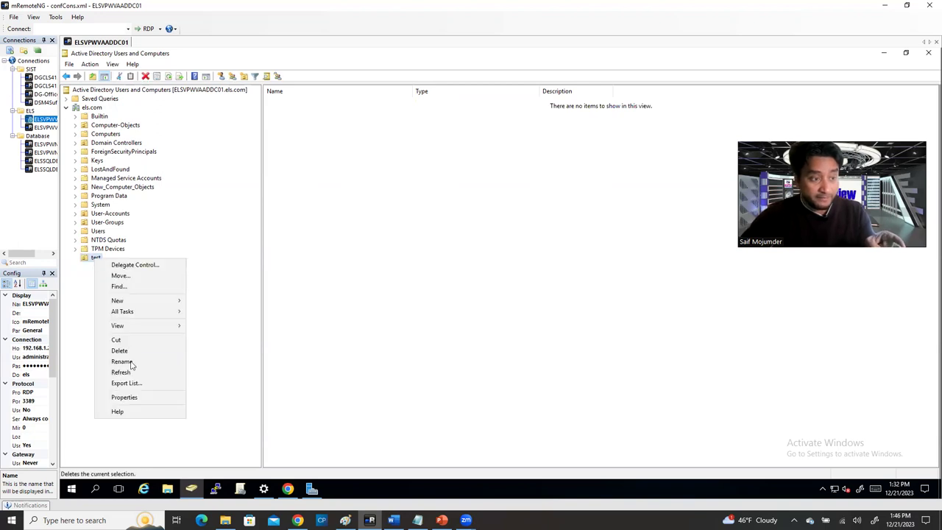
click(152, 396)
click(423, 171)
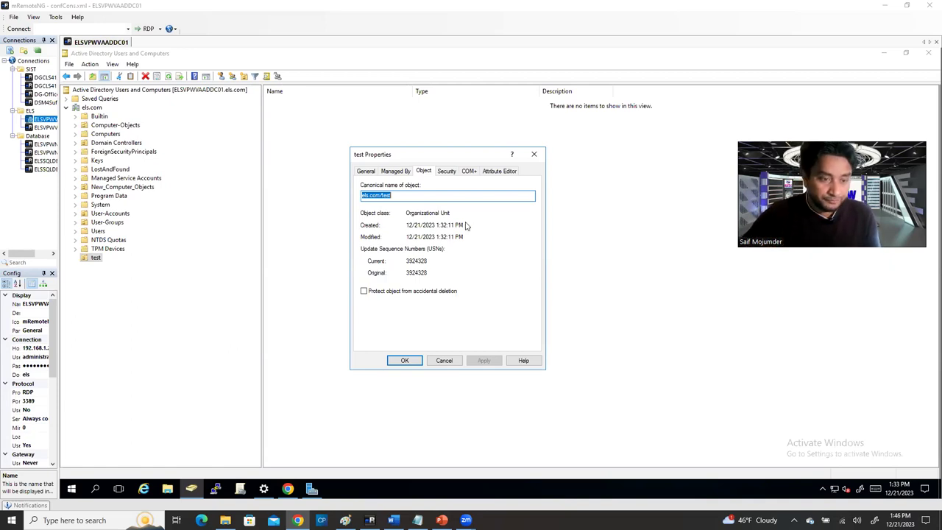
click(534, 156)
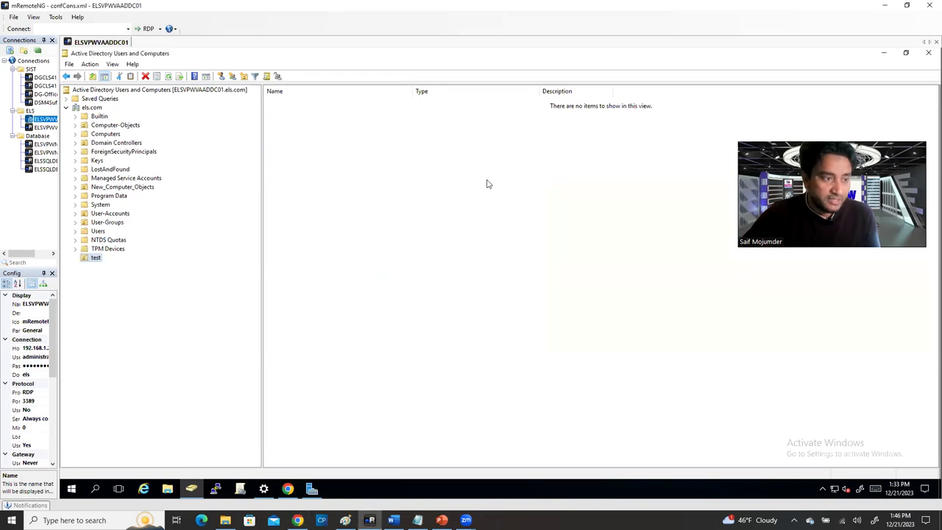
right_click(97, 259)
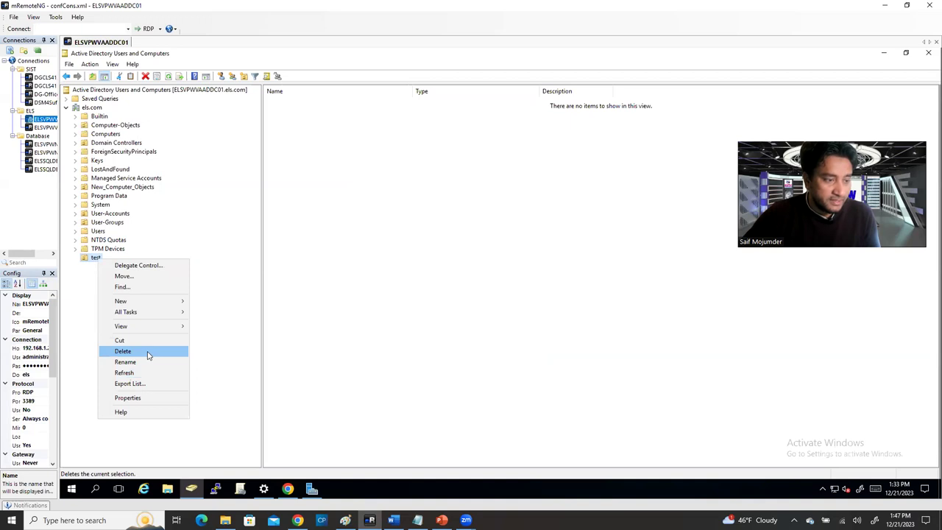
click(82, 290)
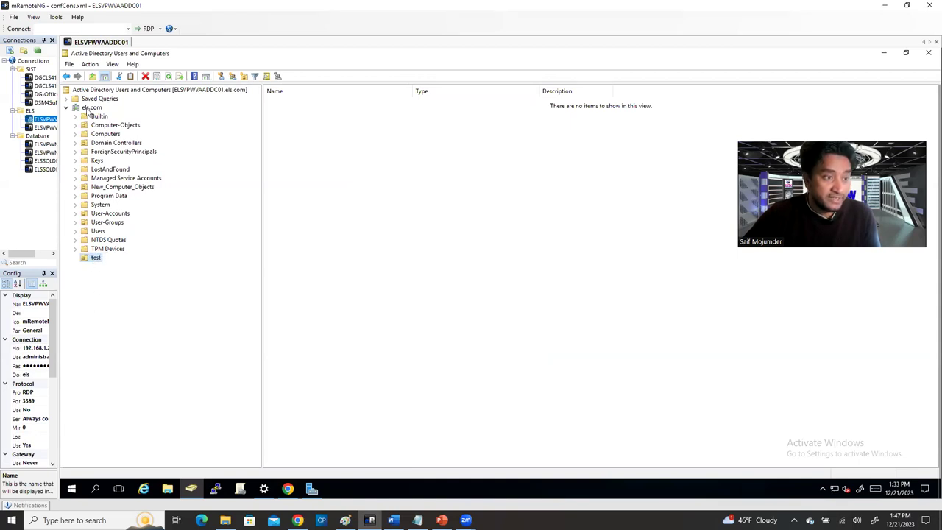
- Create the OU 'nested ou test01' inside the test OU
right_click(100, 263)
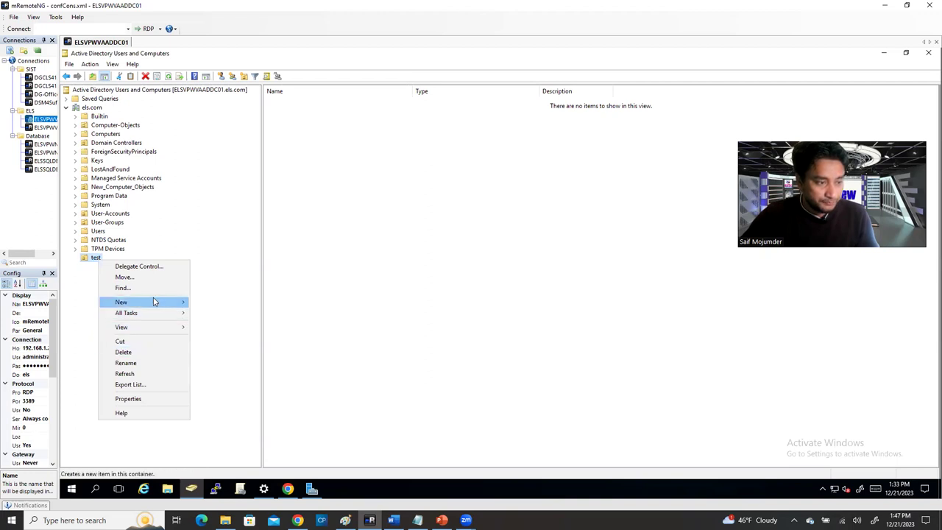
mouse_move(153, 300)
click(237, 378)
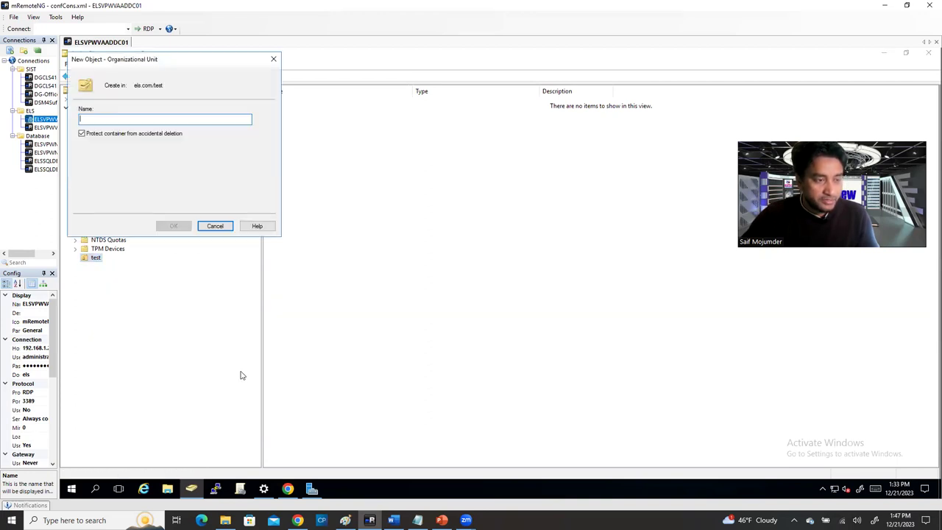
text(test)
key(BackSpace)
text(nested ou)
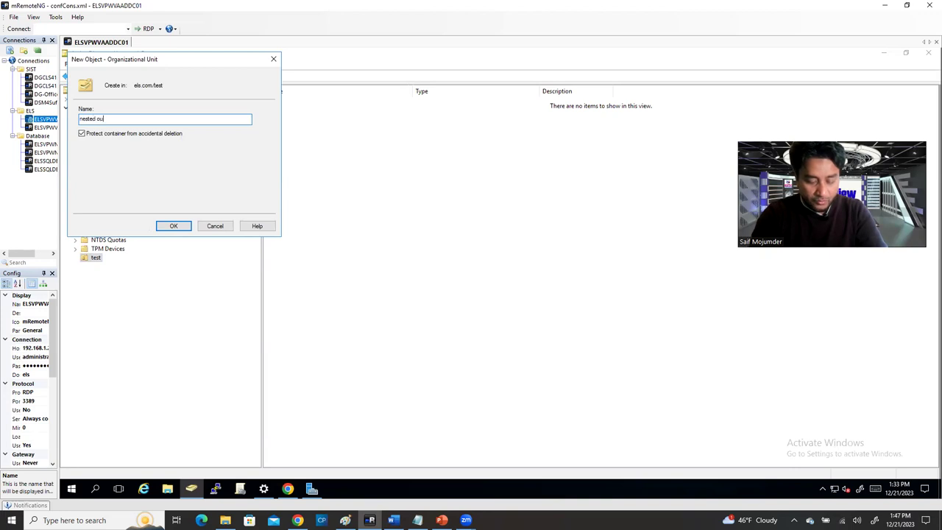
text( test01)
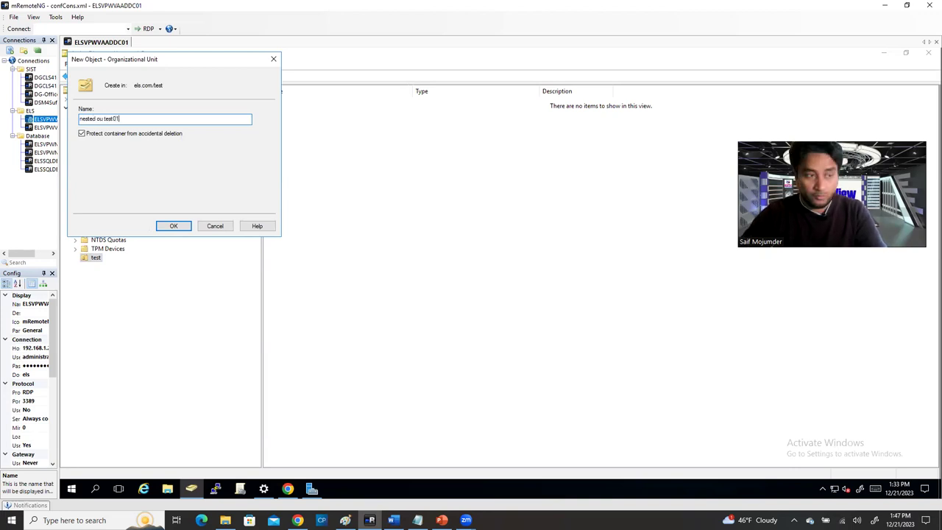
click(184, 226)
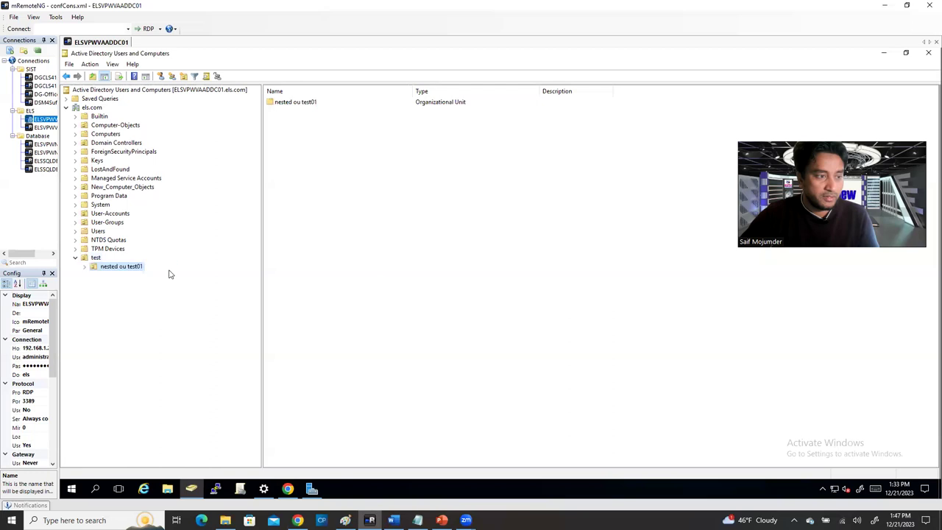
- Create 'nested-nested test01' inside nested ou test01
click(94, 257)
click(117, 267)
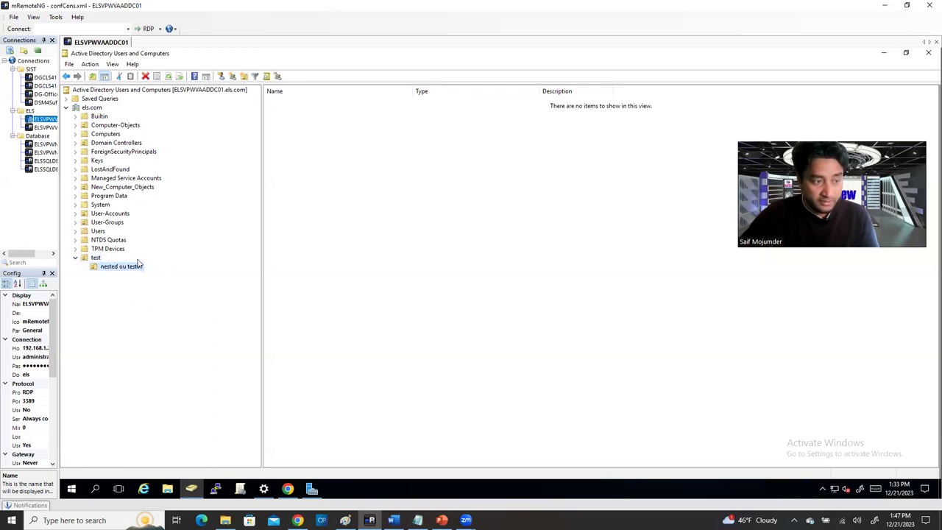
right_click(124, 270)
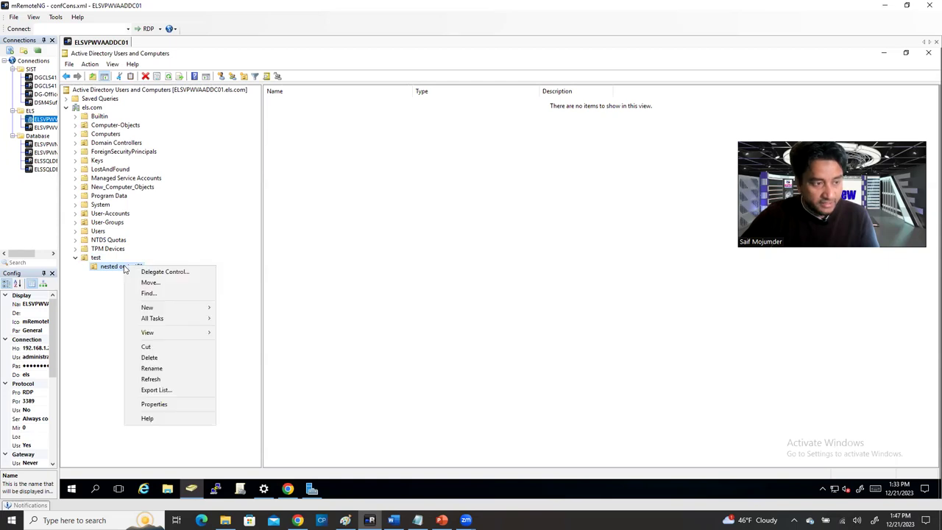
mouse_move(166, 312)
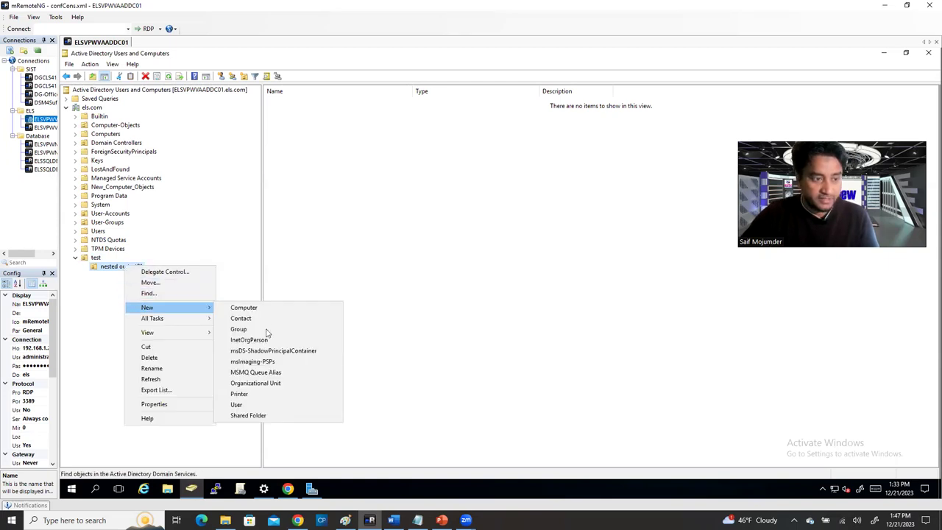
click(279, 383)
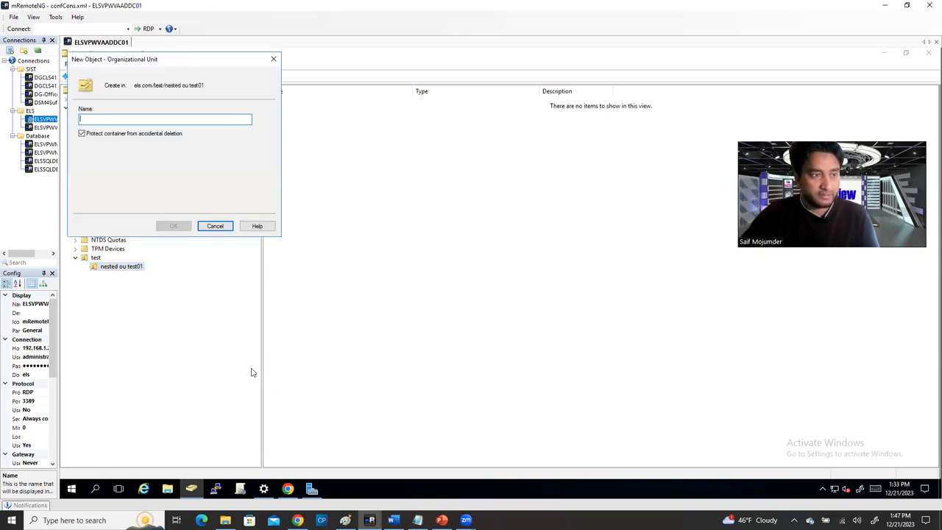
text(nested-nested test01)
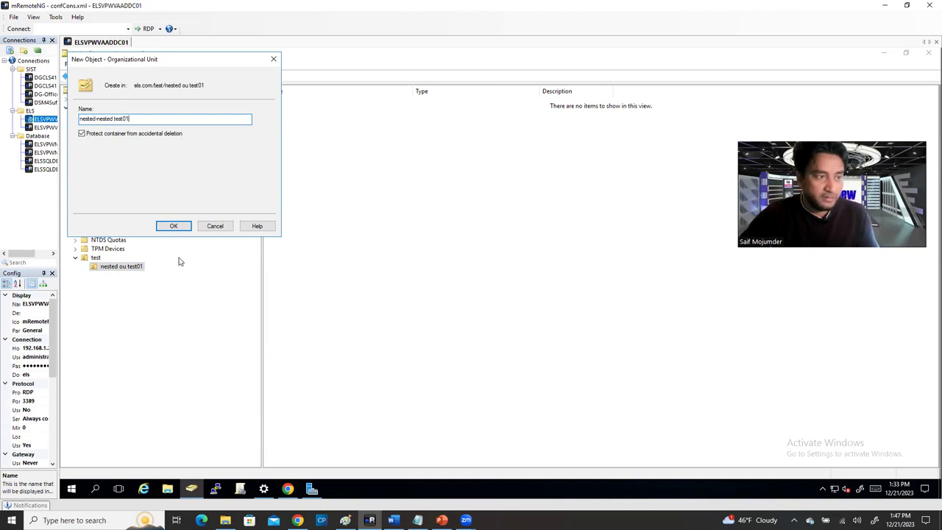
click(175, 226)
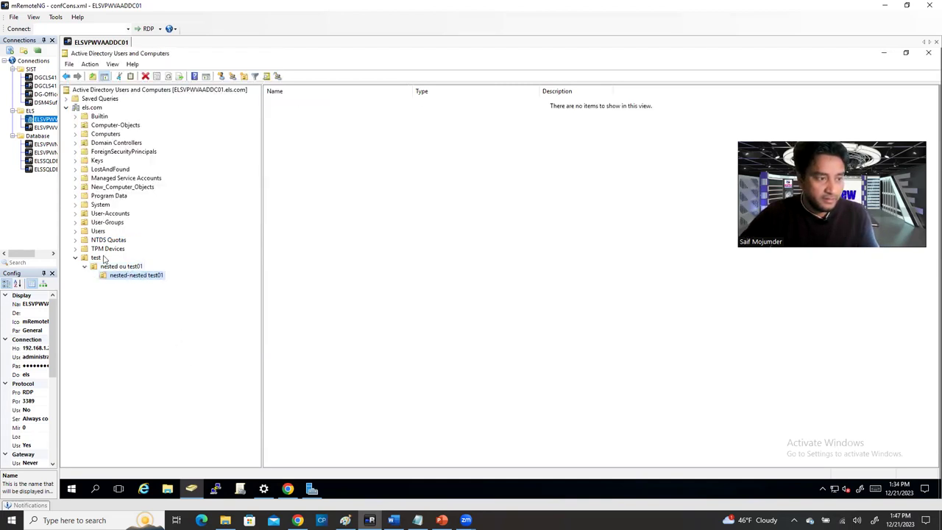
- Add the third-level OU nested-nesrted-nested-test01 beneath nested-nested test01
right_click(142, 277)
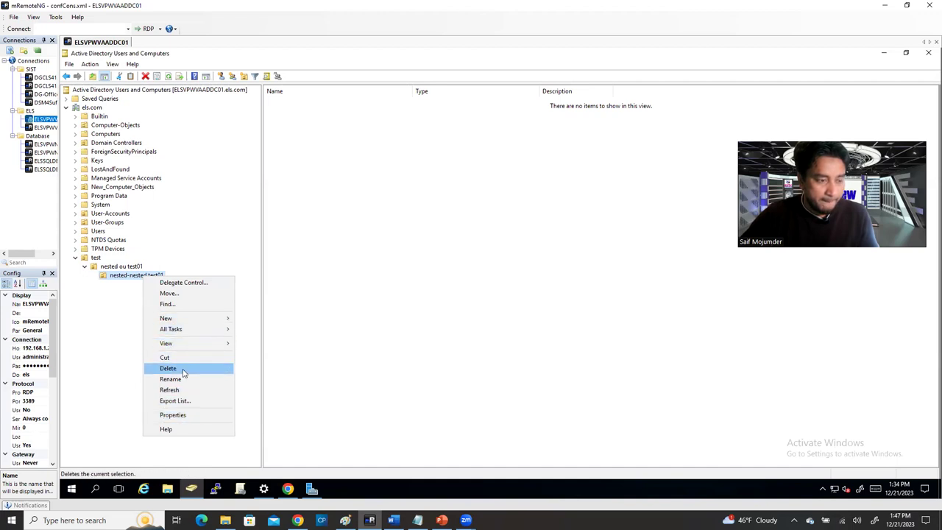
mouse_move(185, 344)
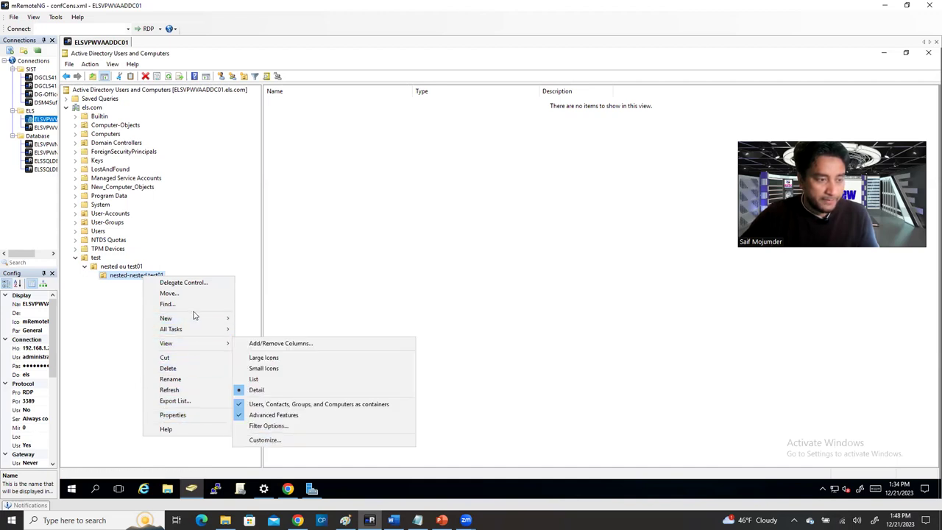
mouse_move(206, 318)
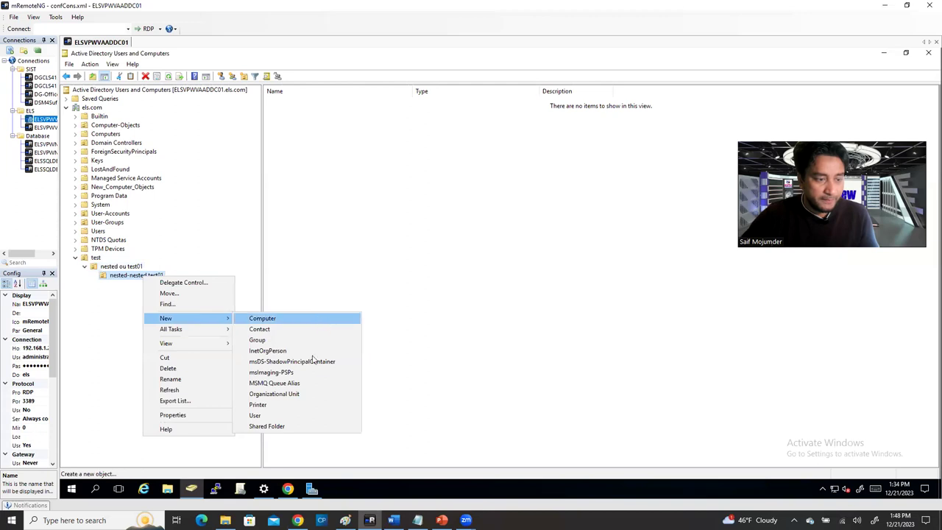
click(293, 395)
text(nested-nested-nested-test01)
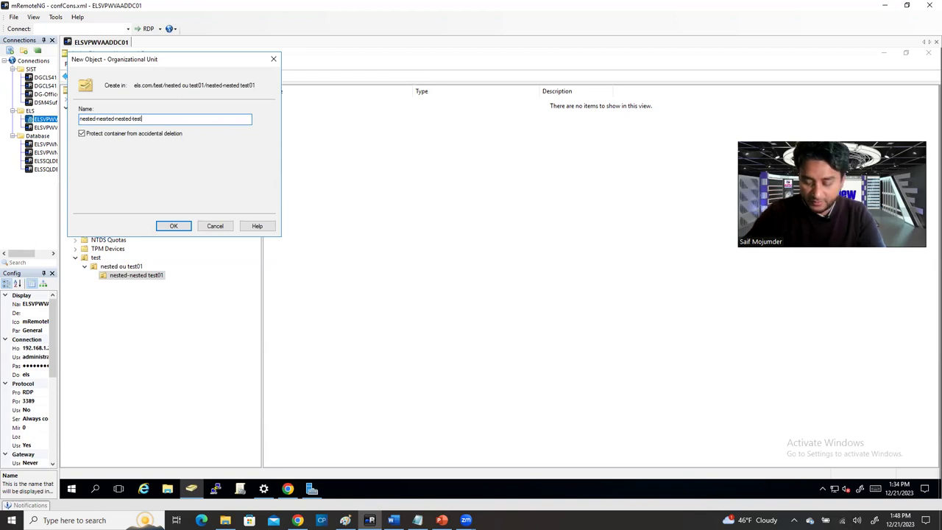
click(180, 225)
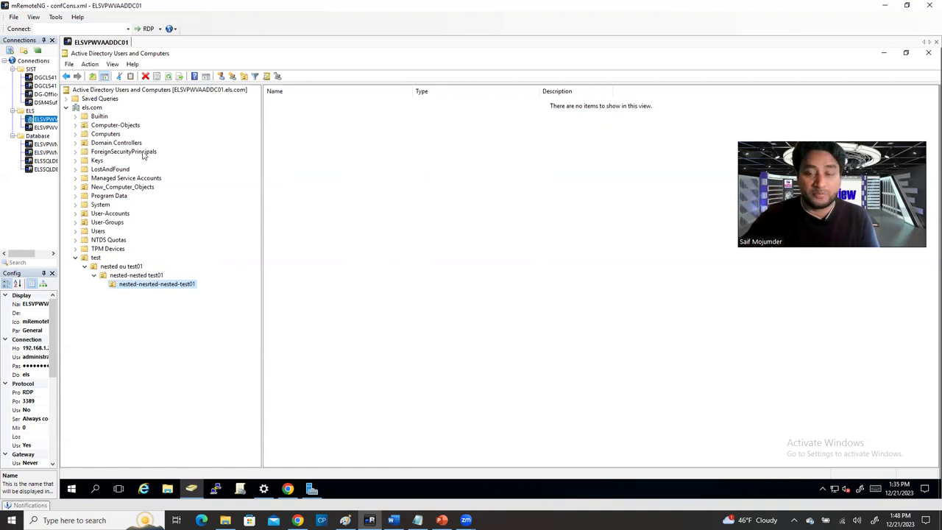
- Review the deepest nested OU's Object tab properties and apply them
right_click(155, 287)
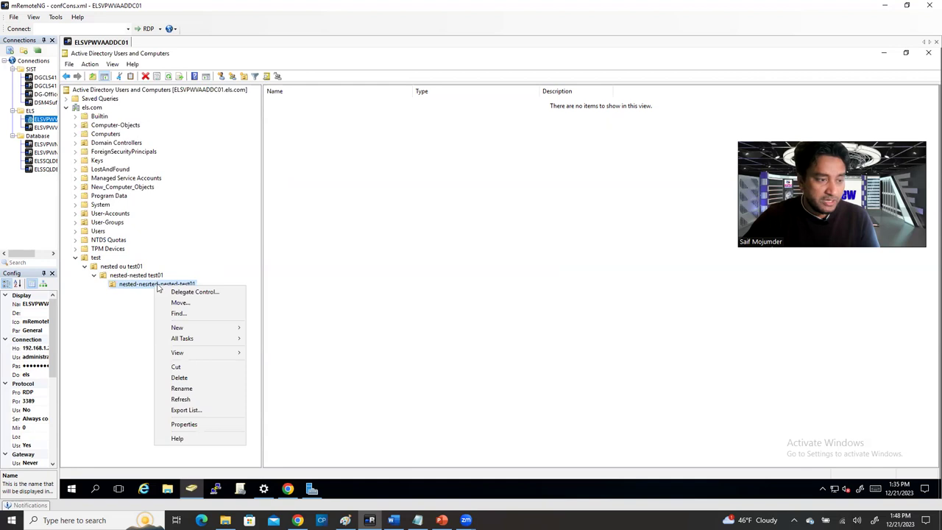
click(207, 426)
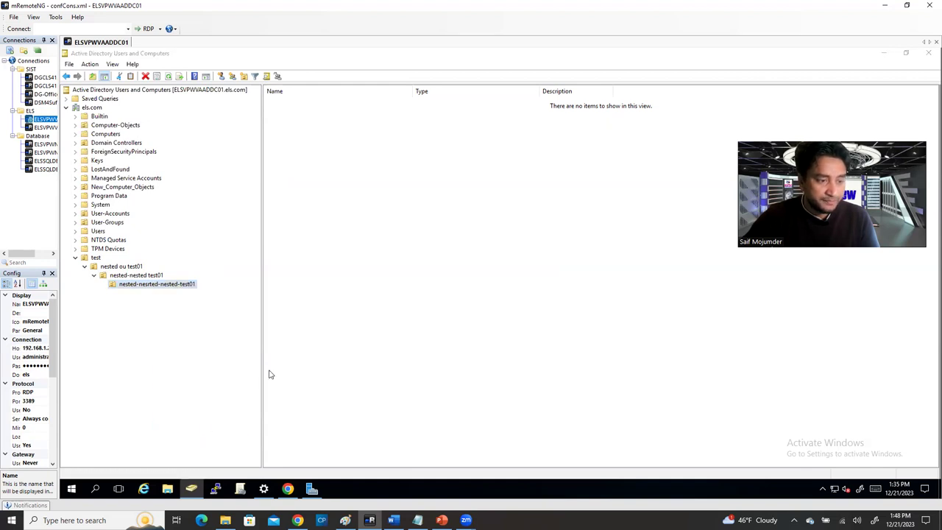
click(423, 171)
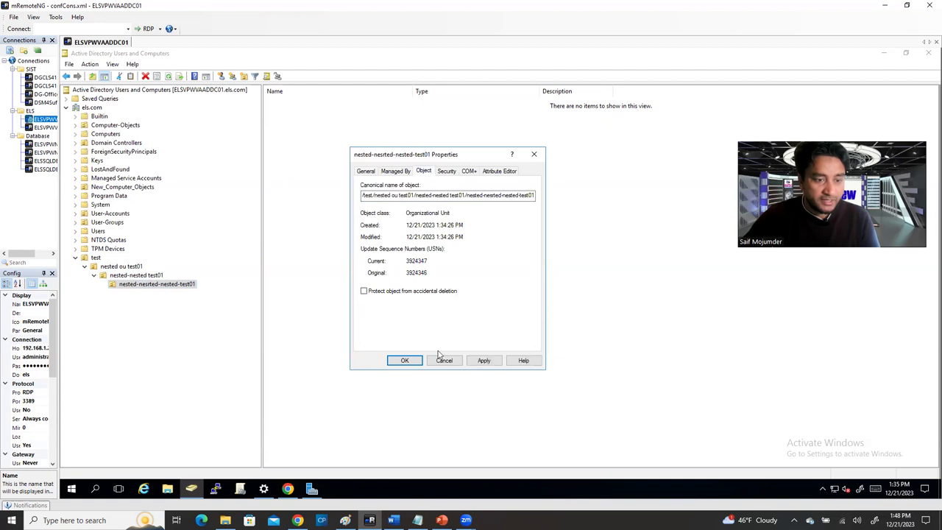
click(484, 361)
click(405, 360)
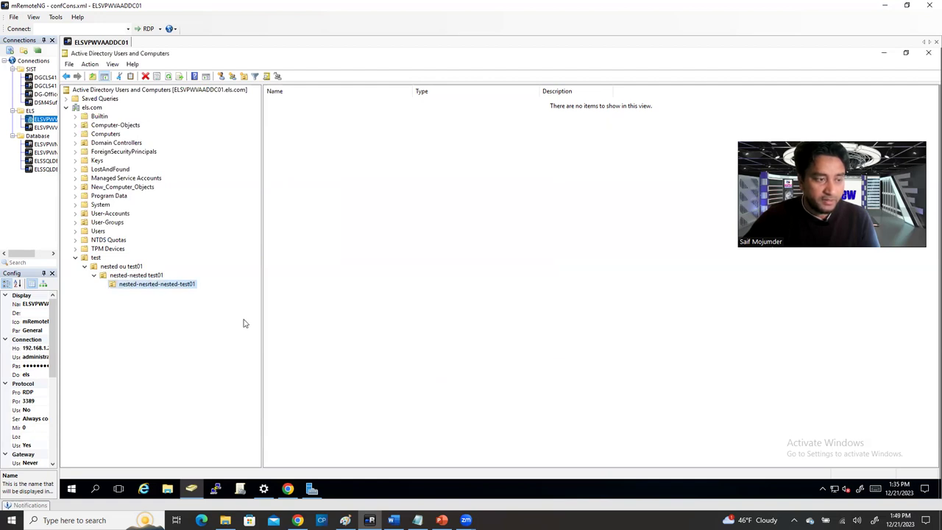
- Delete nested-nesrted-nested-test01 and confirm the deletion
right_click(191, 286)
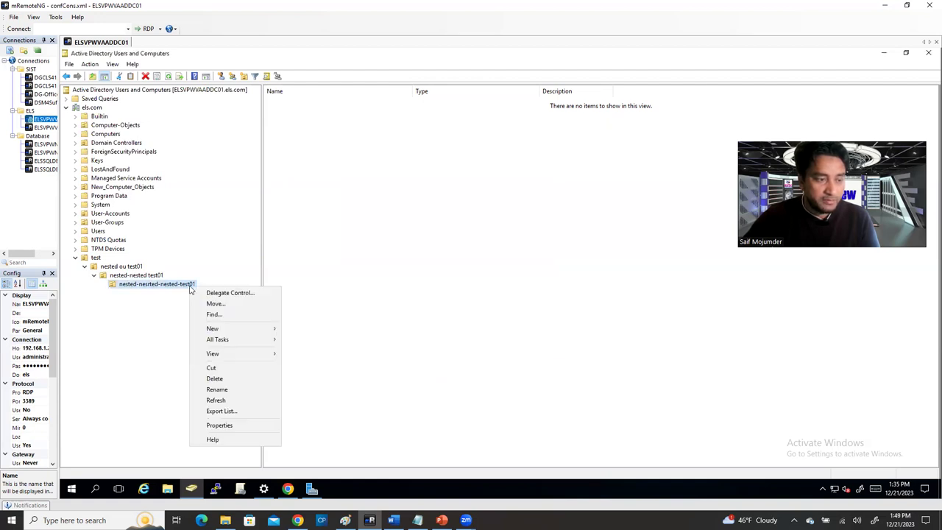
click(234, 378)
click(534, 303)
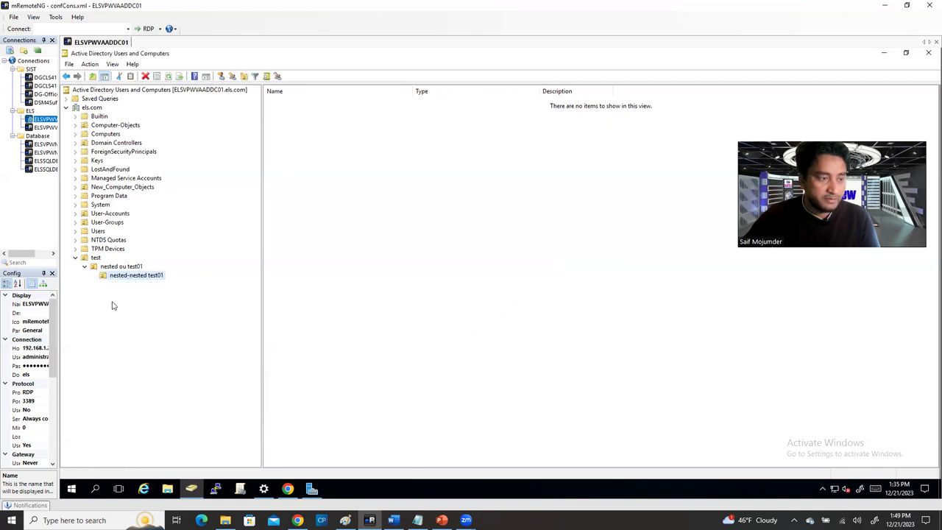
- Check the test OU's Object tab properties and close without changes
click(94, 259)
right_click(94, 261)
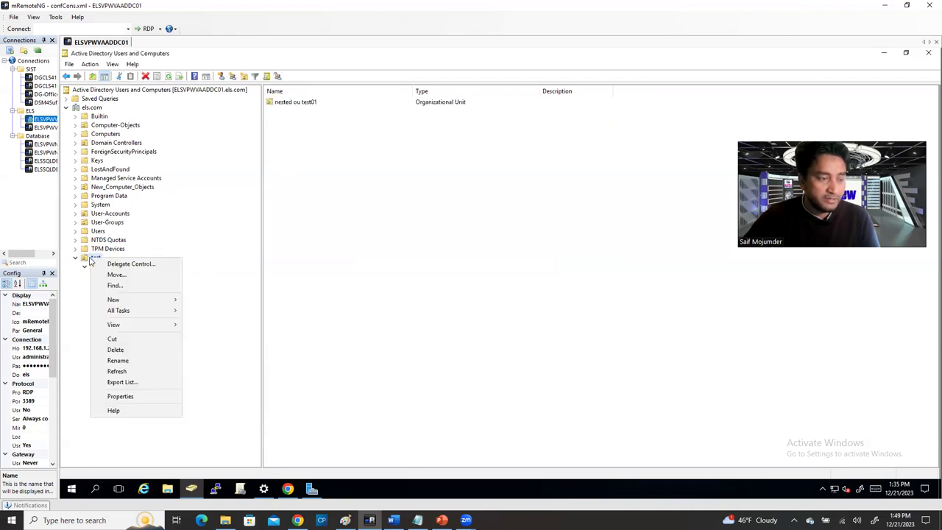
click(125, 397)
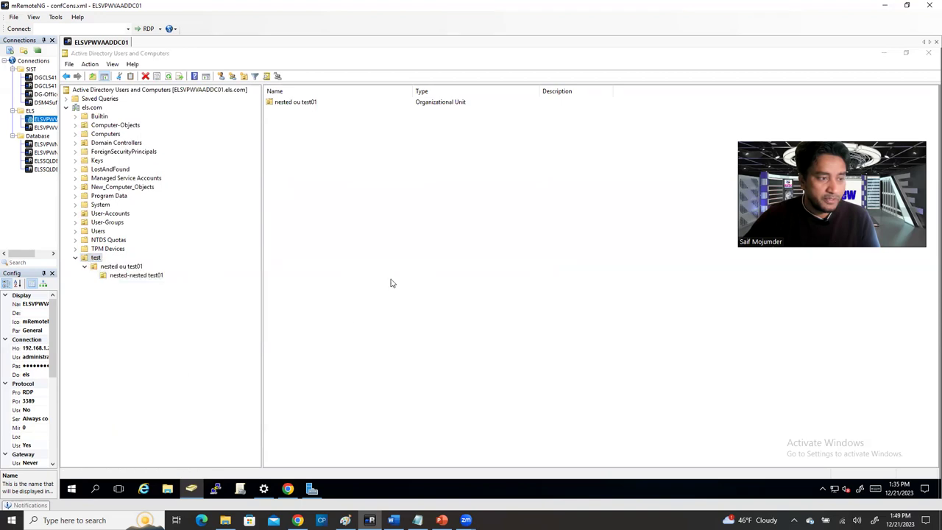
click(424, 171)
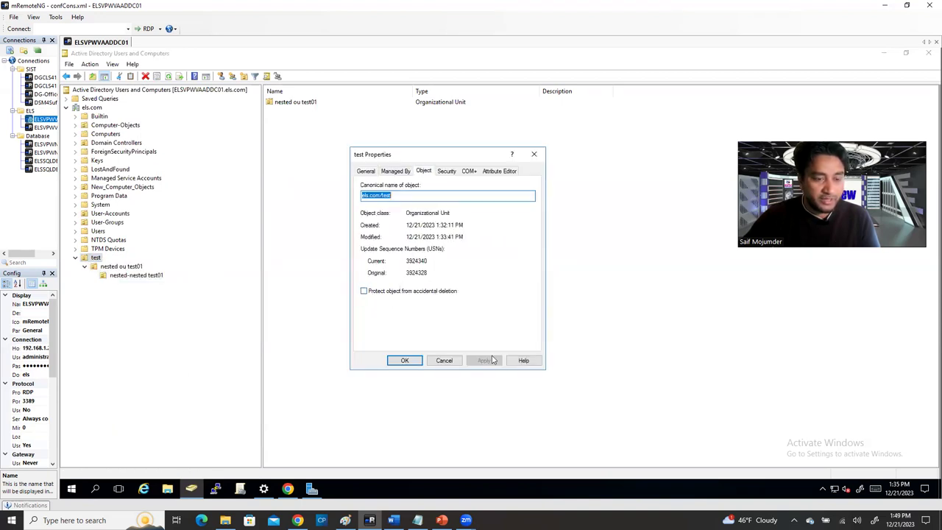
click(444, 360)
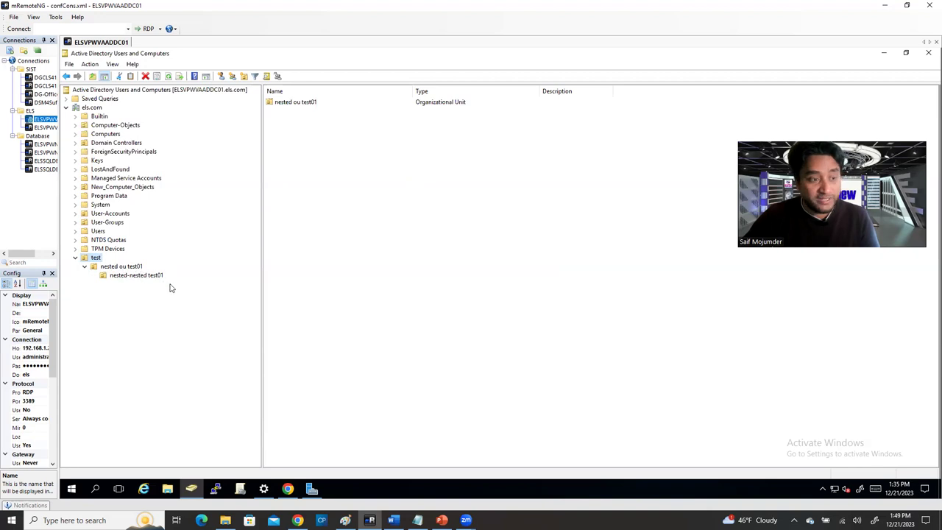
click(119, 268)
right_click(119, 269)
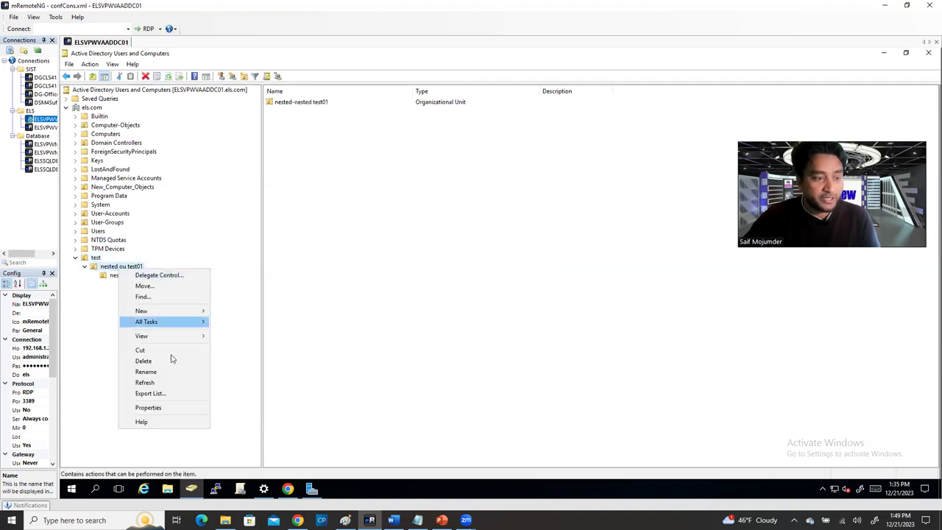
click(163, 407)
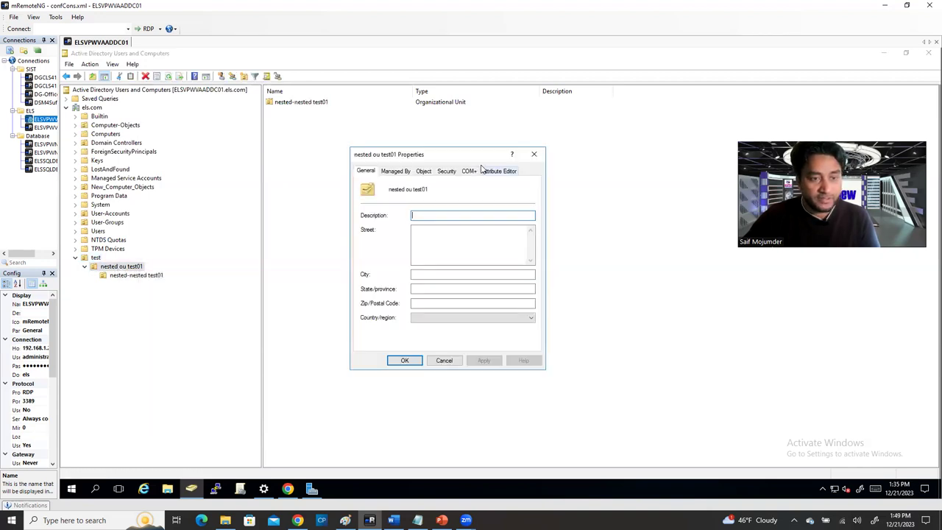
click(424, 172)
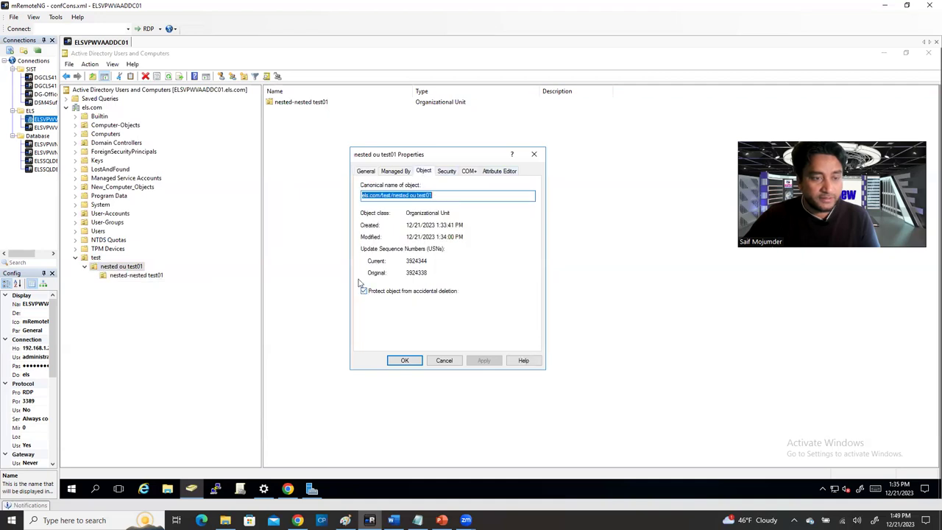
click(444, 361)
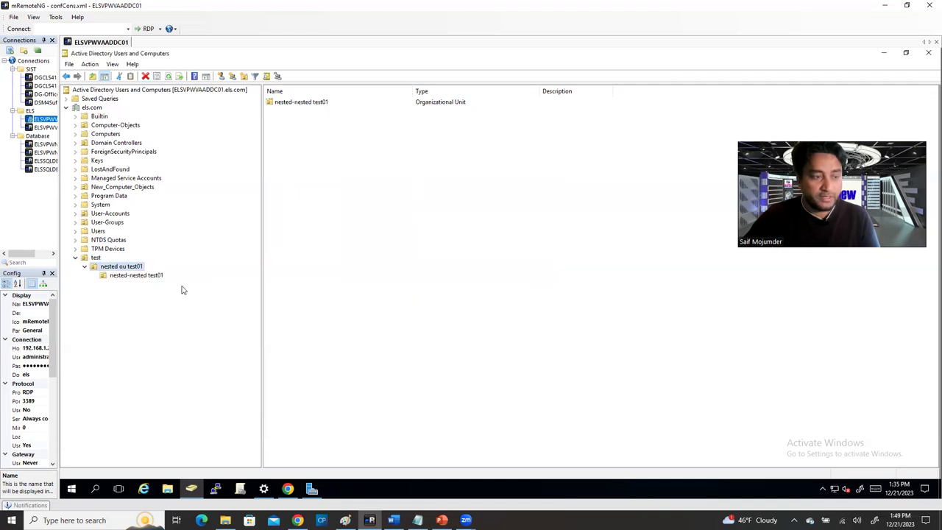
click(95, 258)
right_click(94, 258)
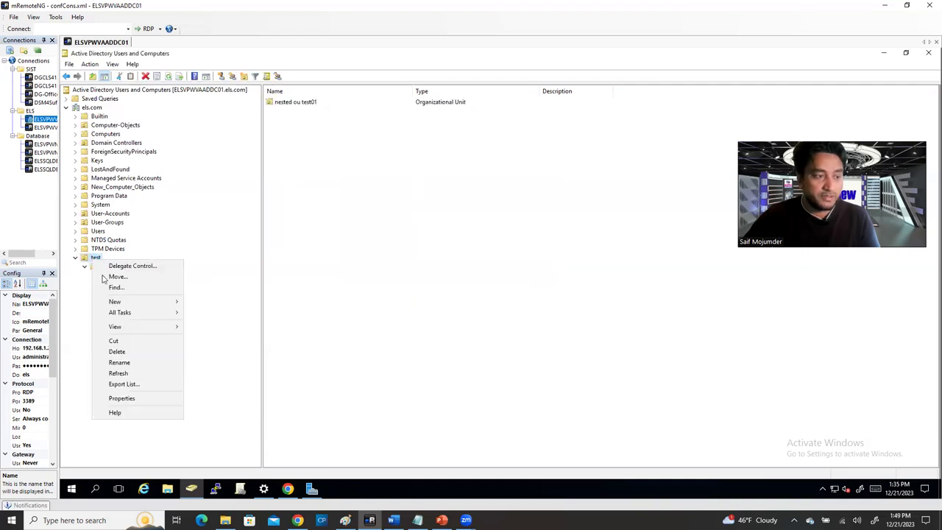
click(123, 351)
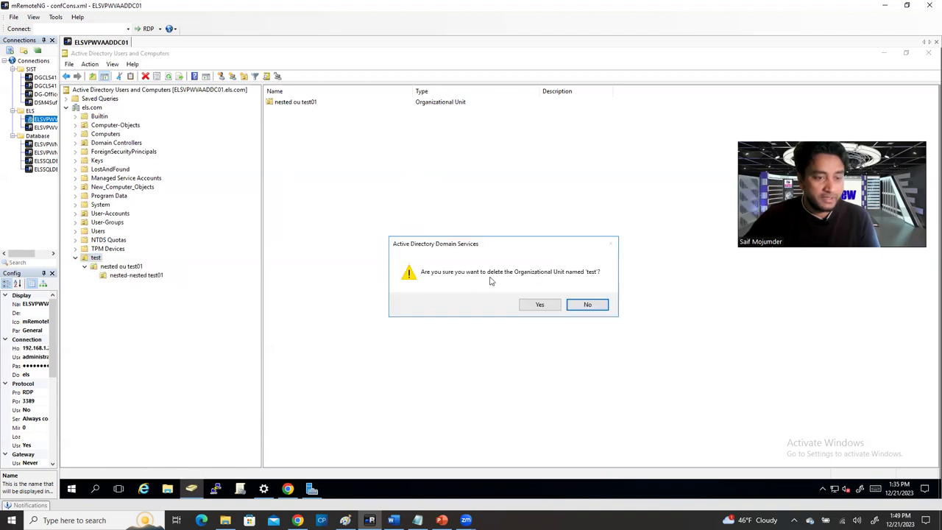
click(537, 305)
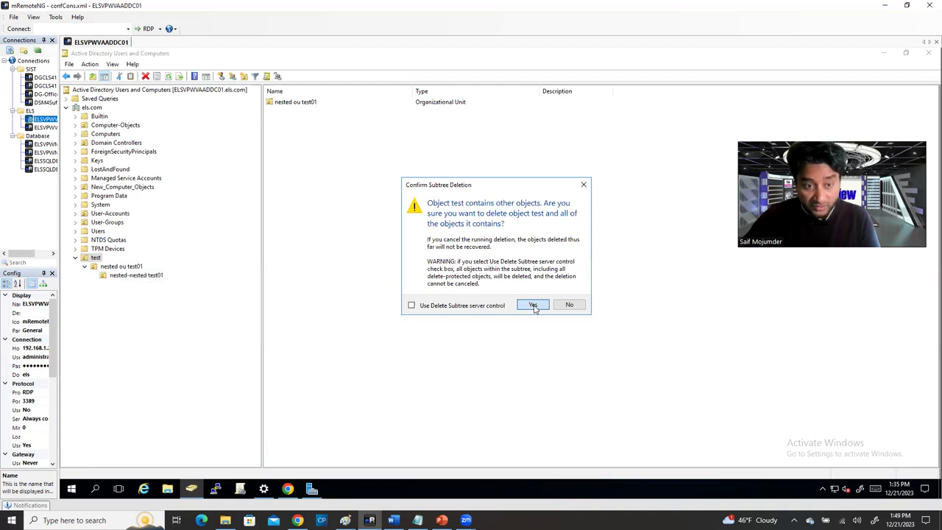
click(533, 307)
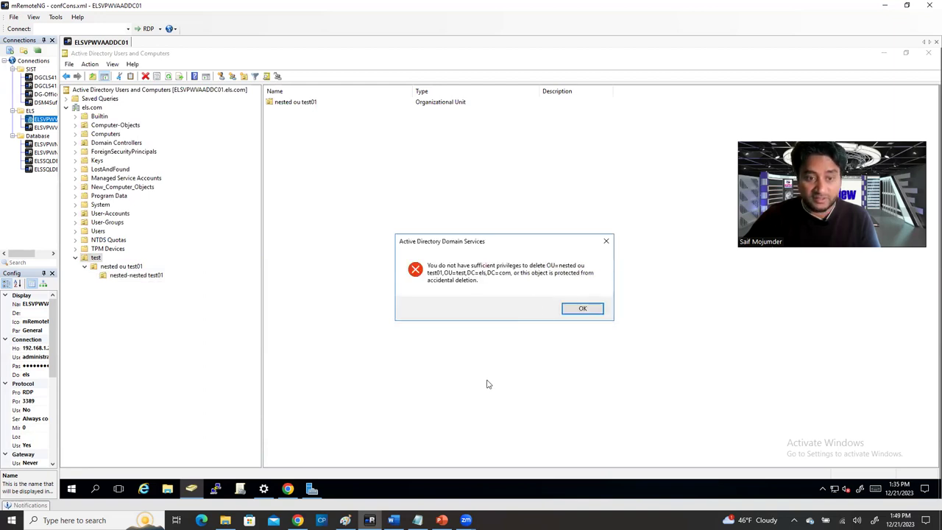
click(573, 309)
click(155, 277)
right_click(155, 277)
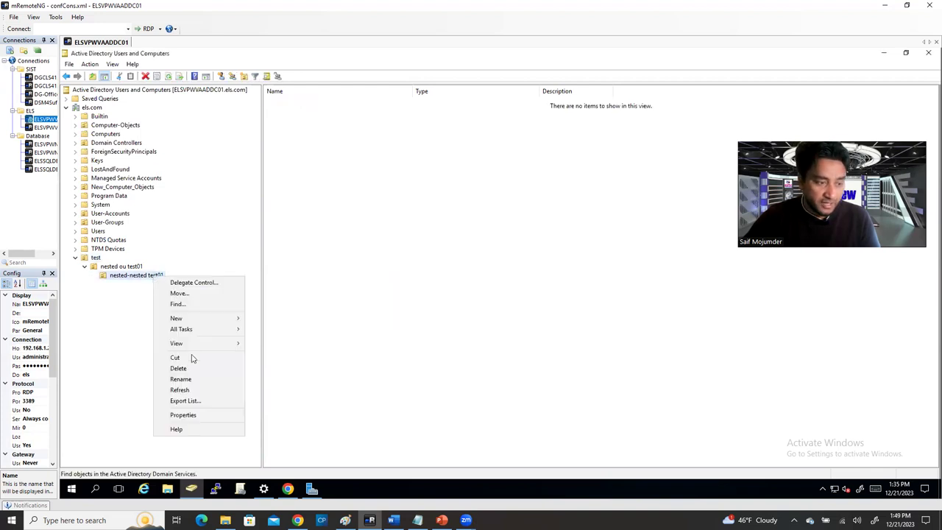
- Remove accidental-deletion protection from nested-nested test01
click(184, 416)
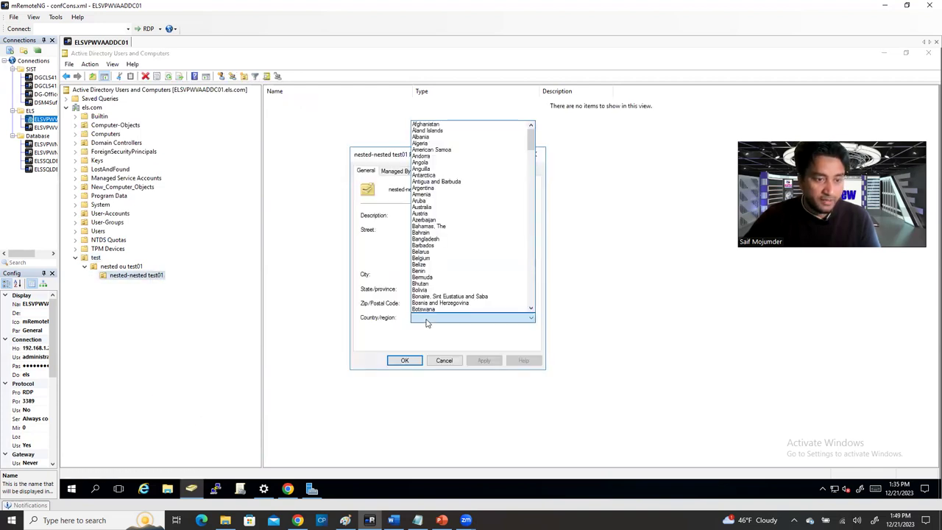
click(424, 171)
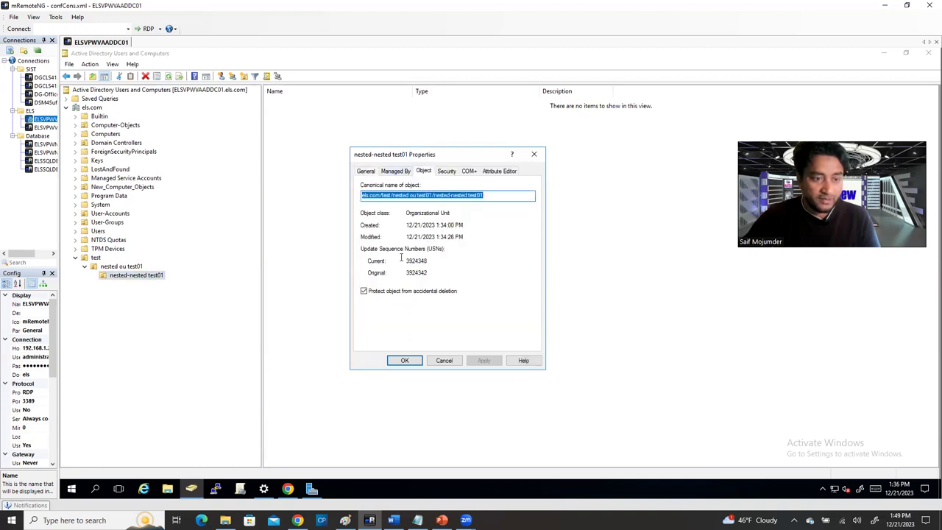
click(364, 290)
click(479, 361)
click(404, 360)
- Remove accidental-deletion protection from nested ou test01
click(135, 268)
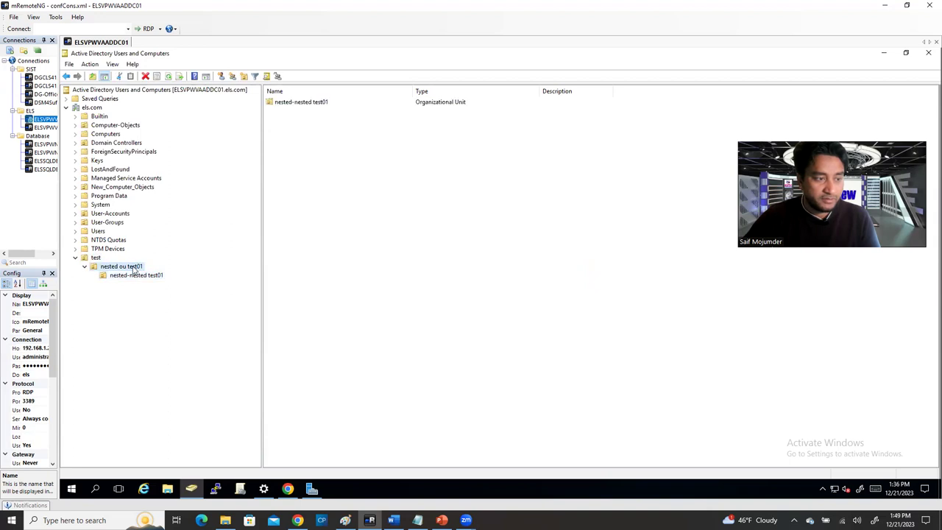
right_click(135, 270)
click(184, 404)
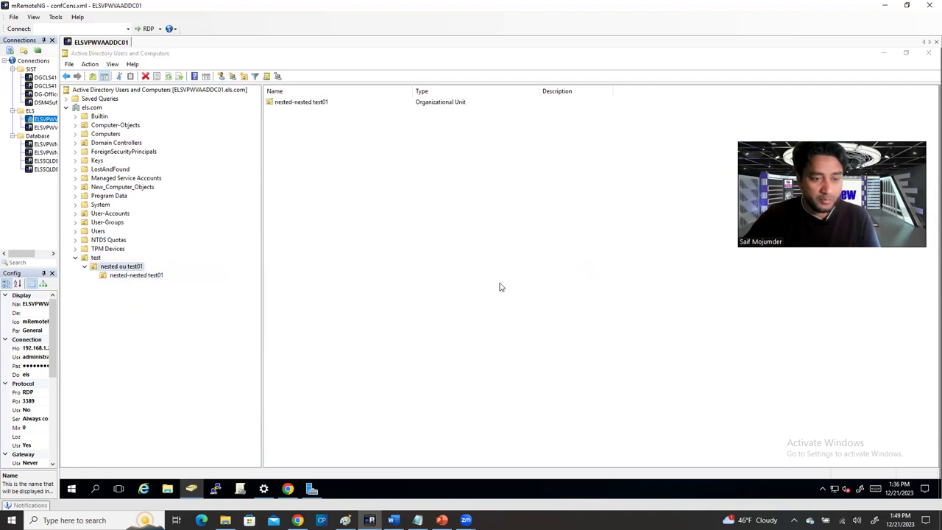
click(396, 171)
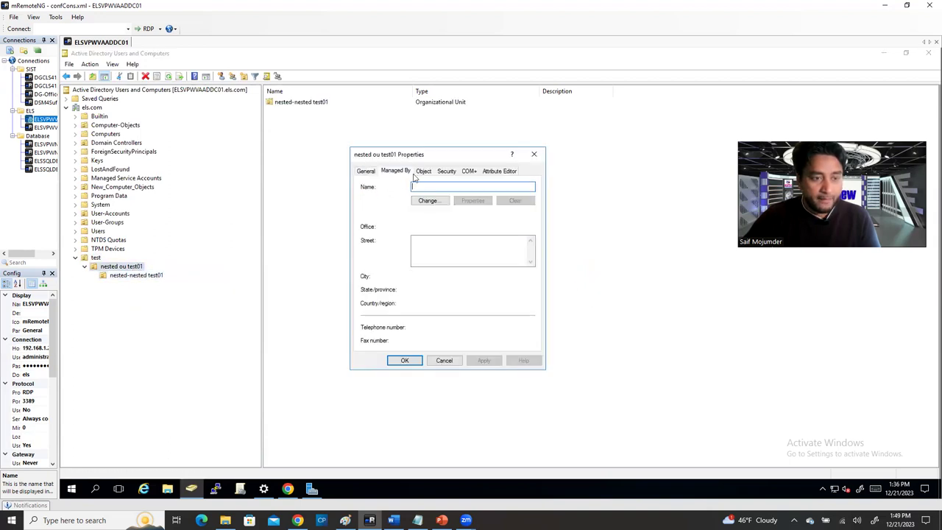
click(424, 171)
click(363, 291)
click(484, 361)
click(404, 361)
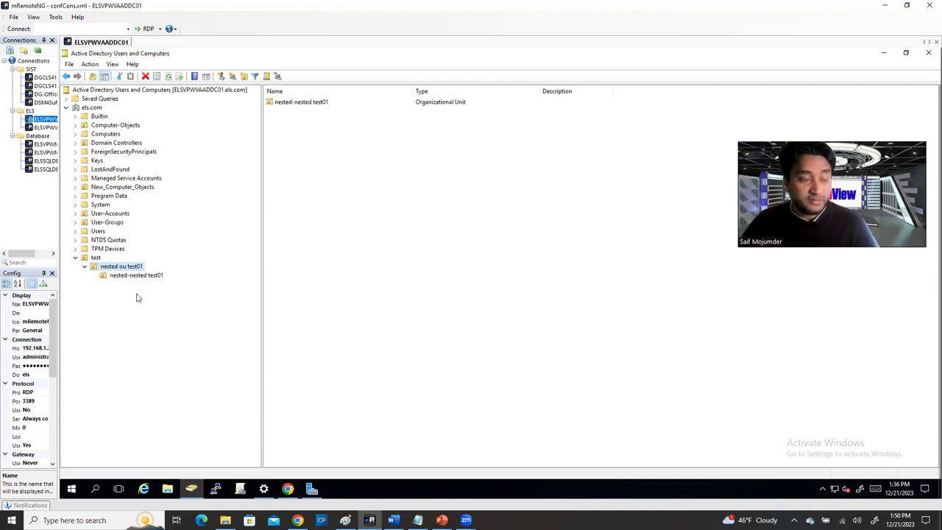
- Glance at the test OU's properties, then bring up its context menu
click(96, 257)
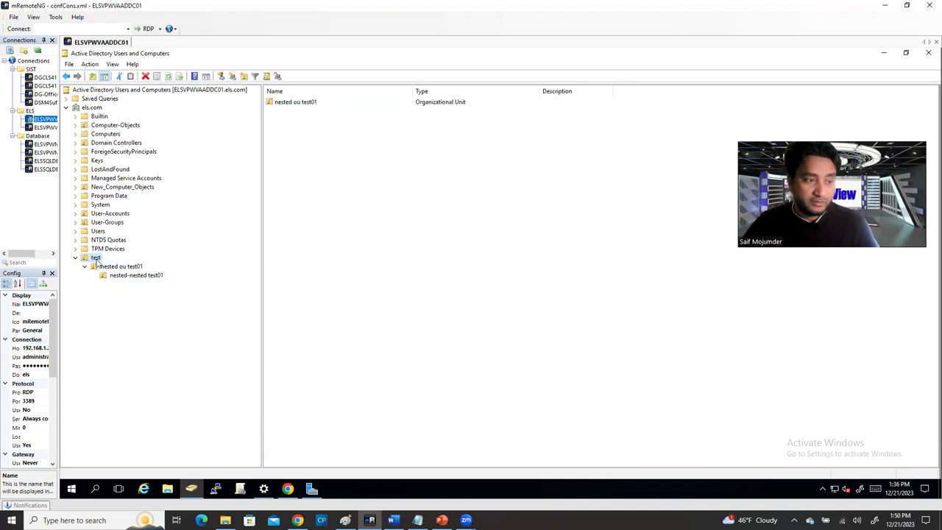
right_click(96, 259)
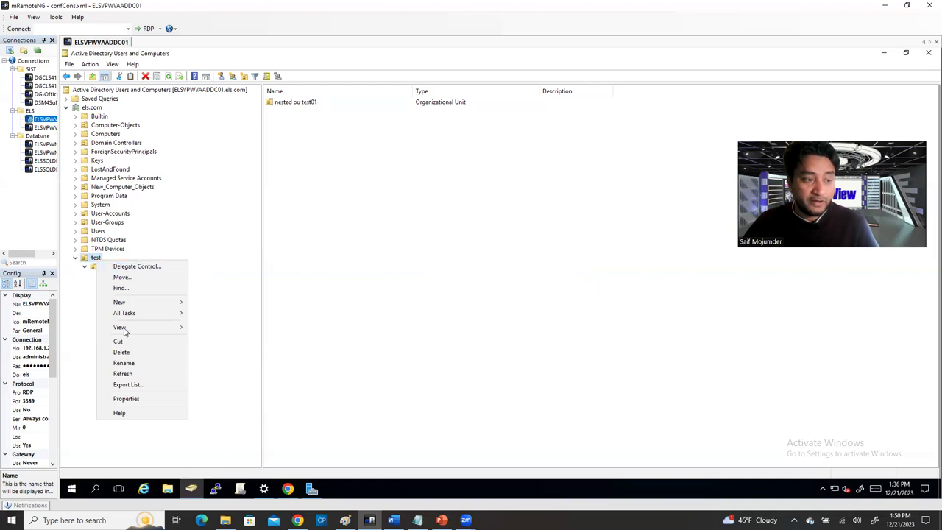
click(190, 402)
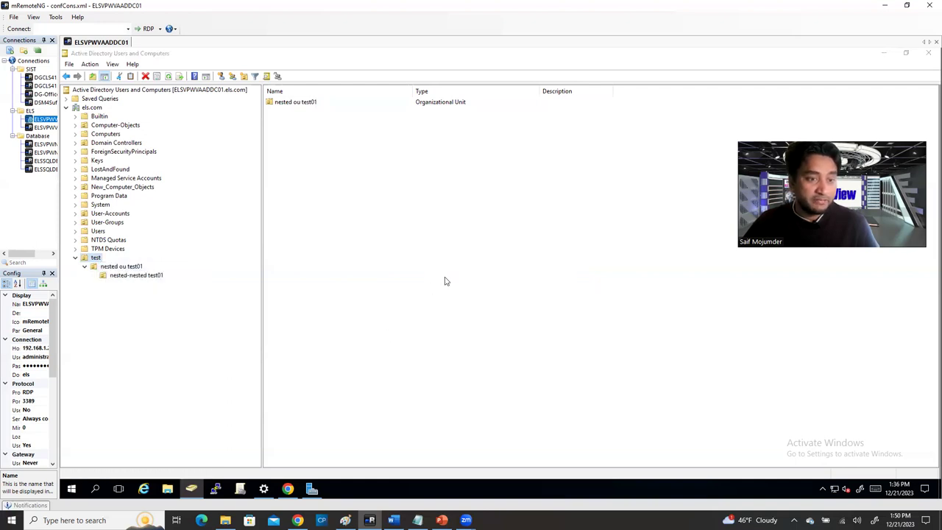
click(533, 156)
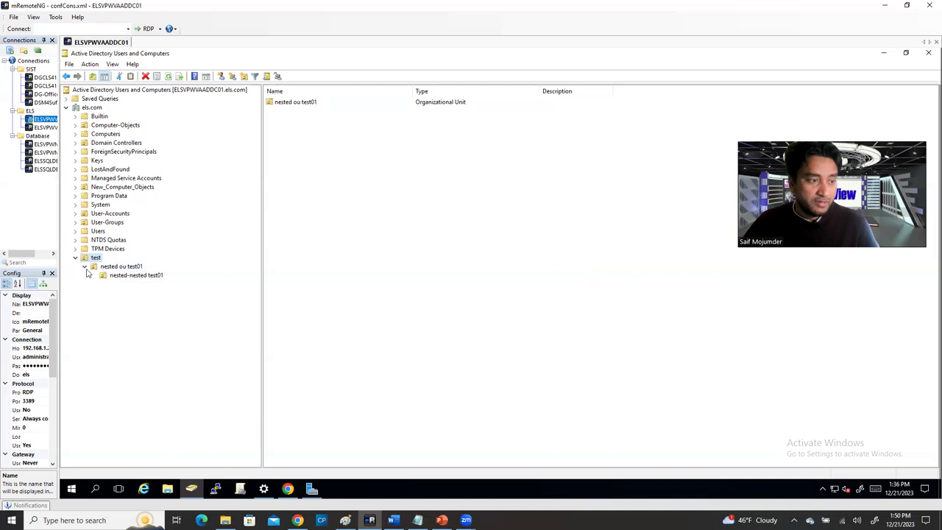
right_click(92, 258)
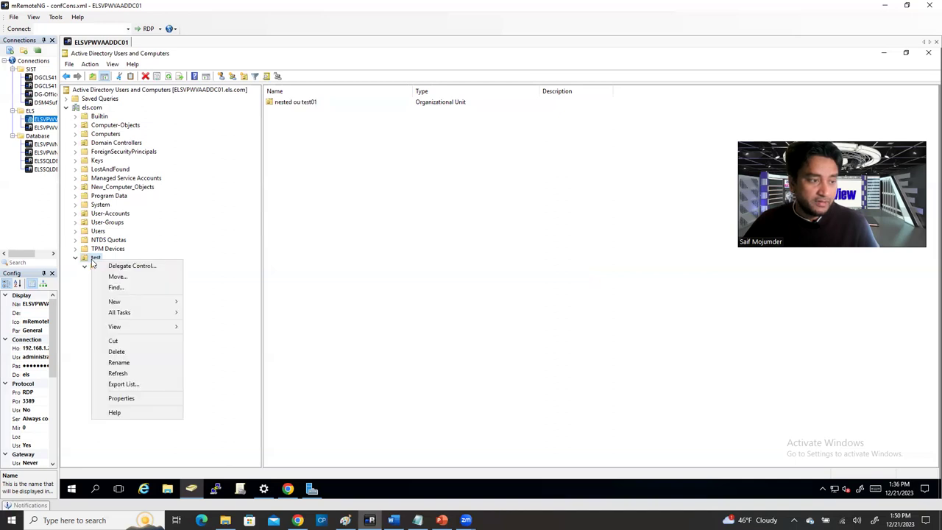
- Delete the test OU with its whole subtree, then view the Computers container
click(131, 351)
click(533, 305)
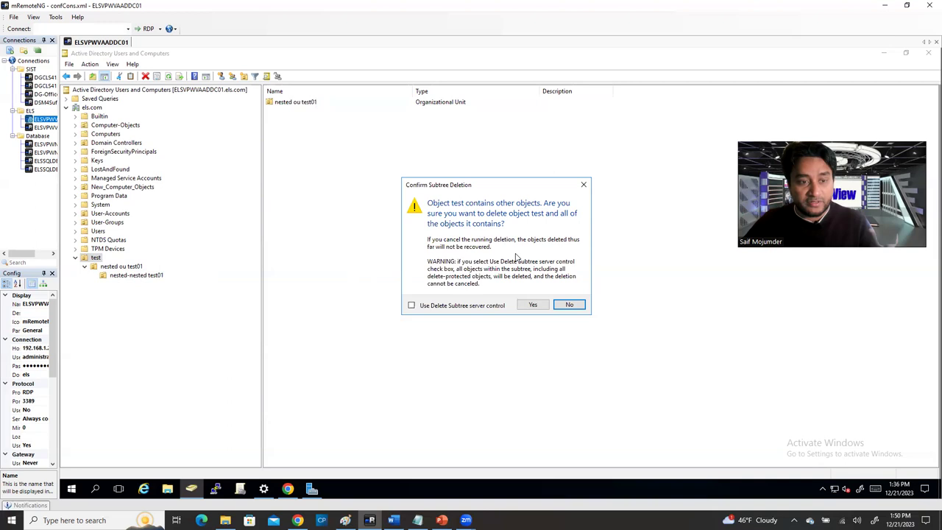
click(534, 305)
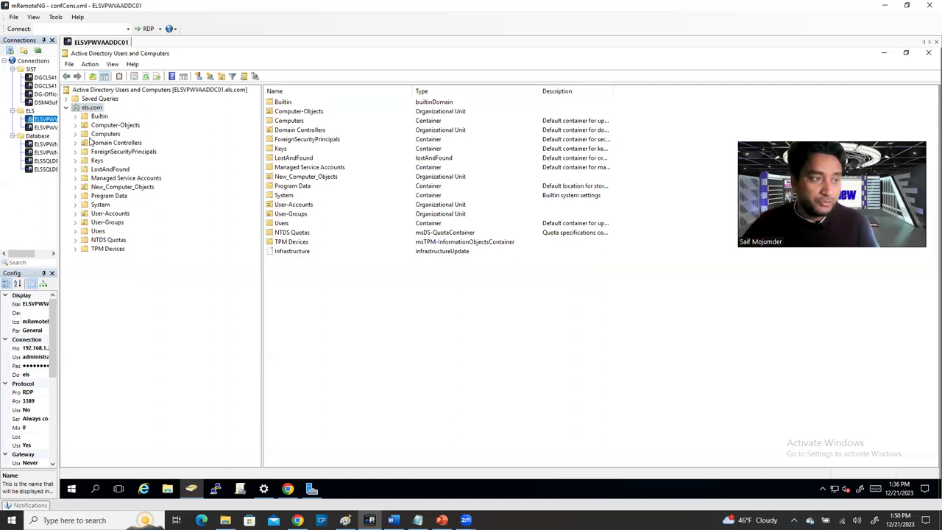
click(85, 134)
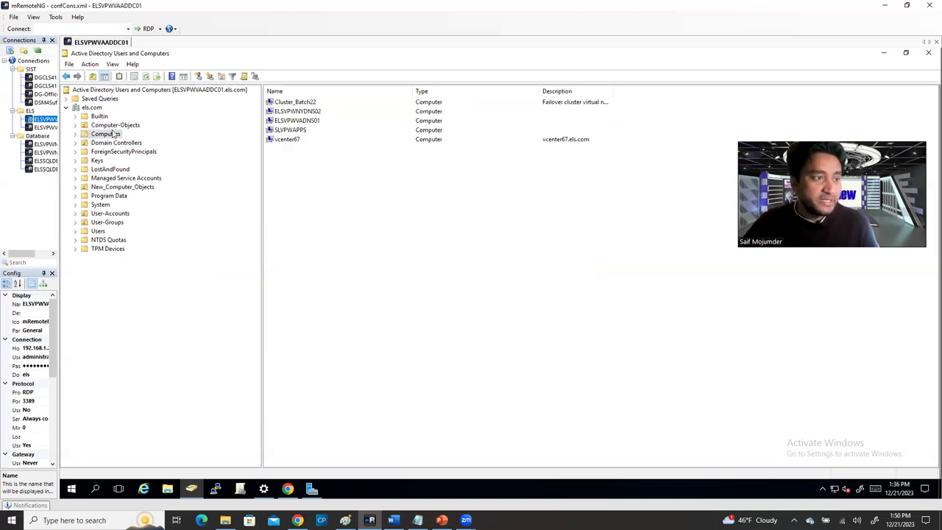
- Expand Computer-Objects through Endpoint_Management and Workstations down to Windows 10
click(74, 126)
click(113, 126)
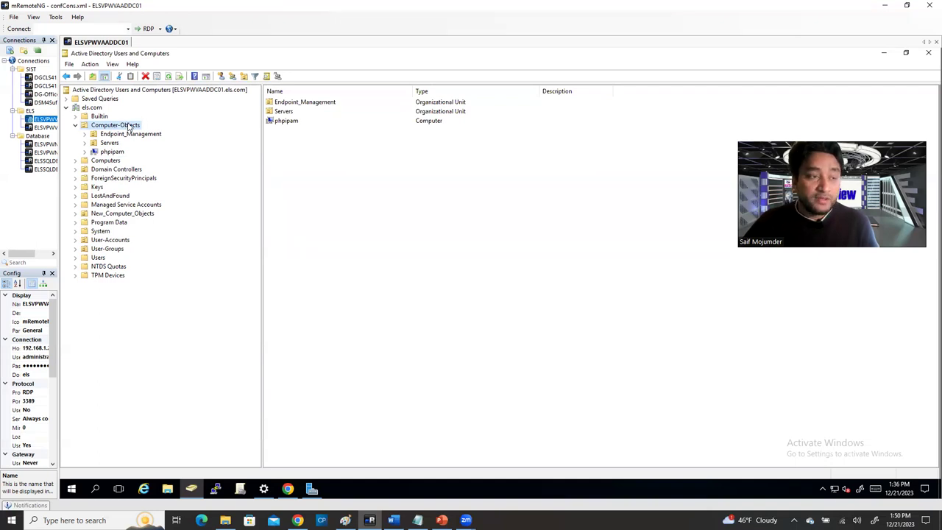
click(105, 160)
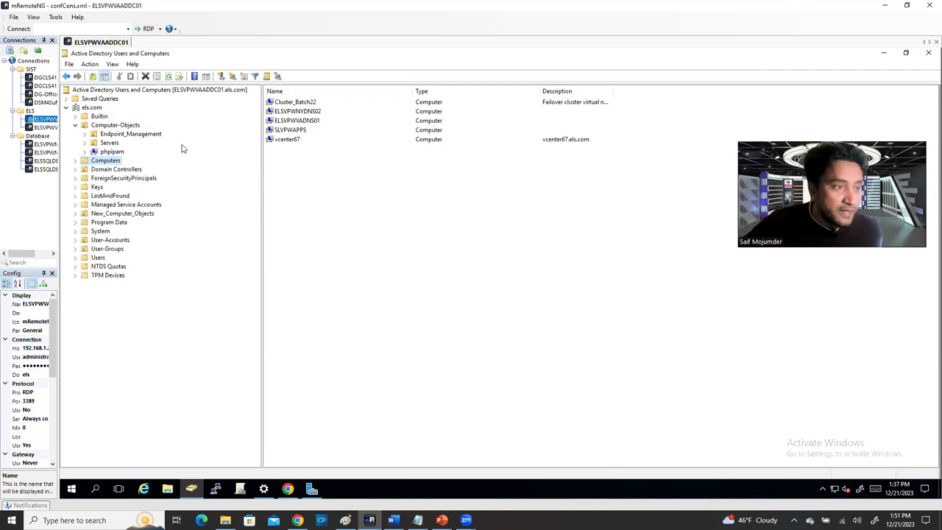
click(109, 127)
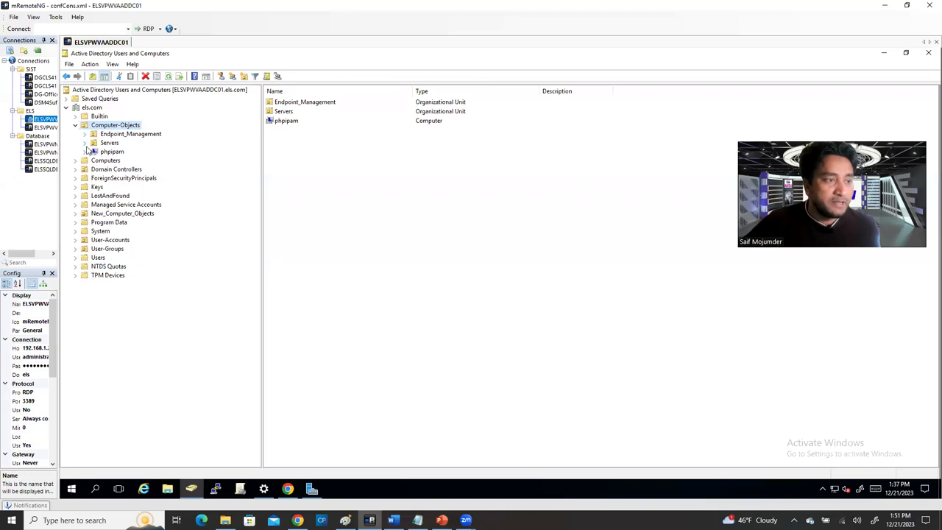
click(111, 143)
click(94, 151)
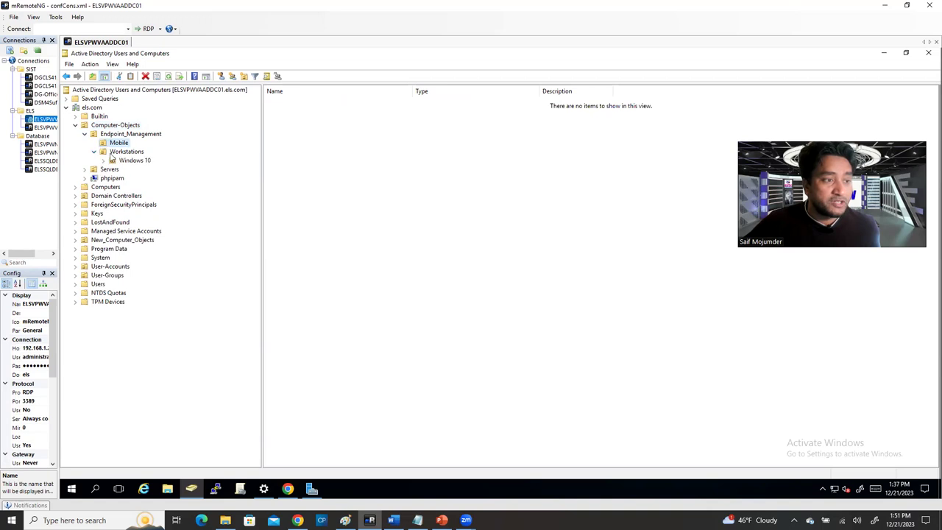
click(104, 160)
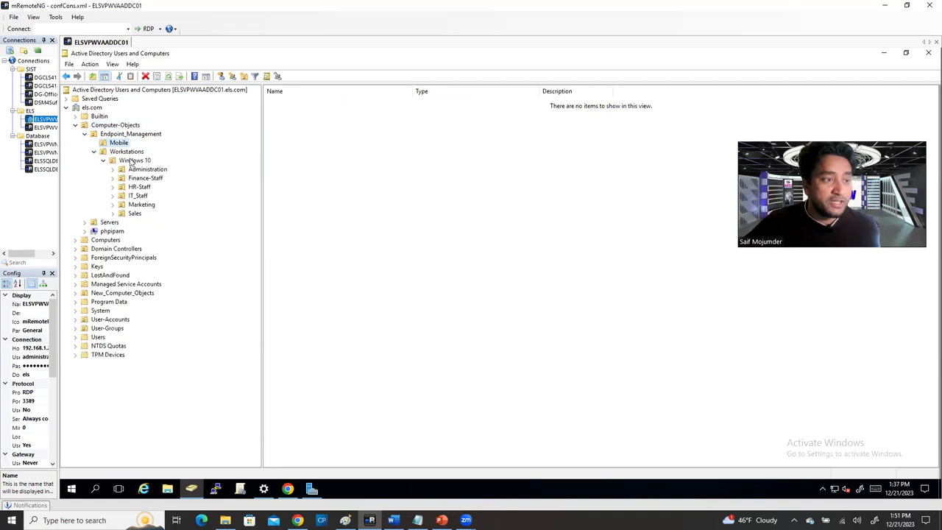
- Inspect the Windows 10 department OUs: Administration, Finance-Staff, HR-Staff and Sales
click(148, 172)
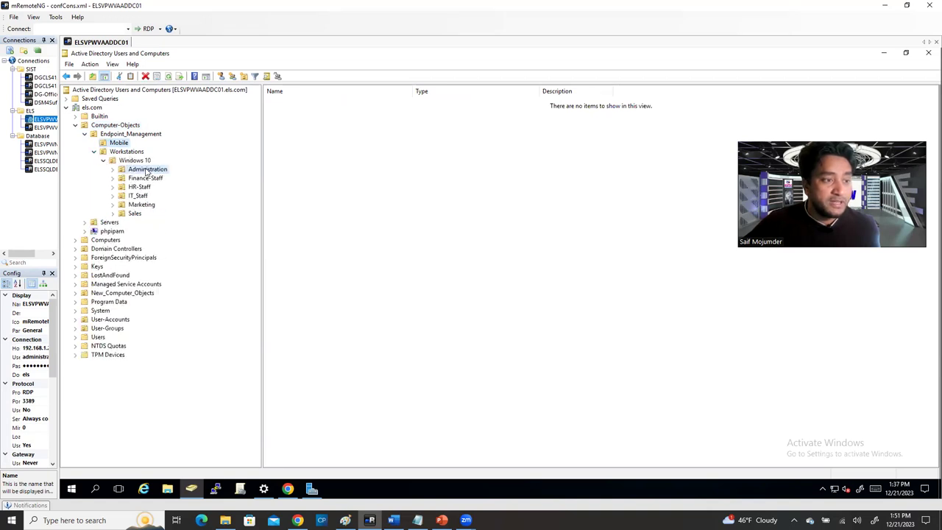
click(146, 180)
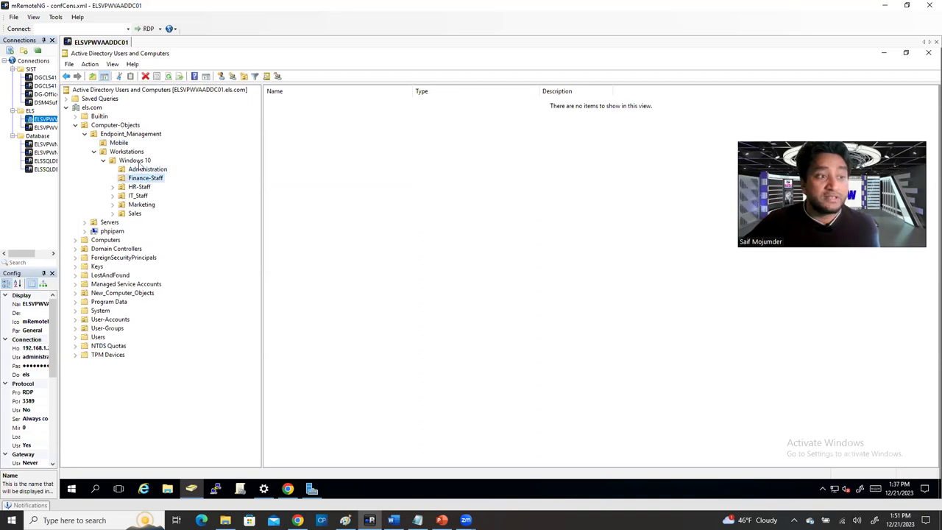
click(136, 161)
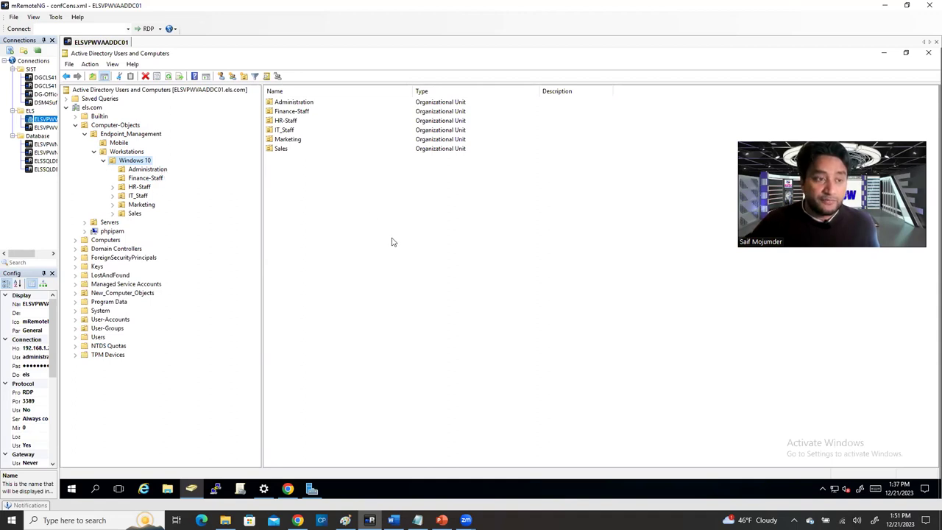
click(156, 171)
click(154, 181)
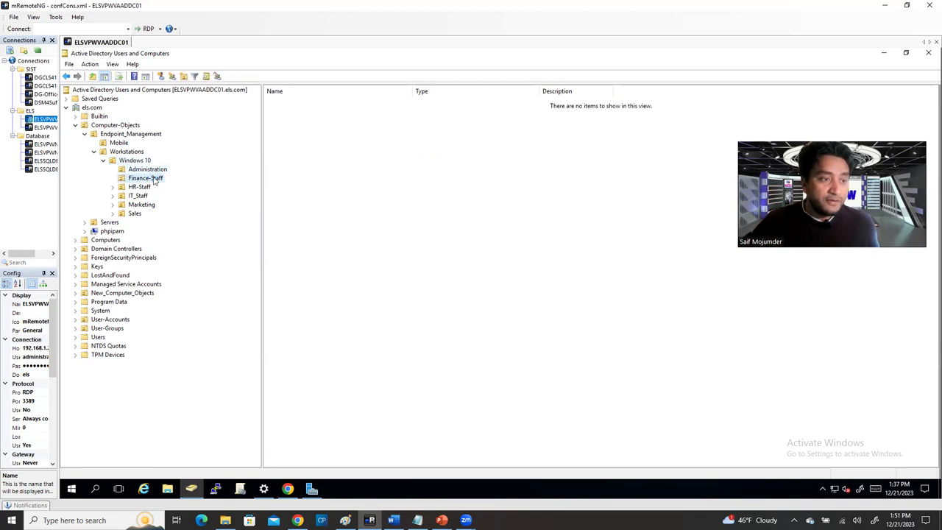
click(285, 240)
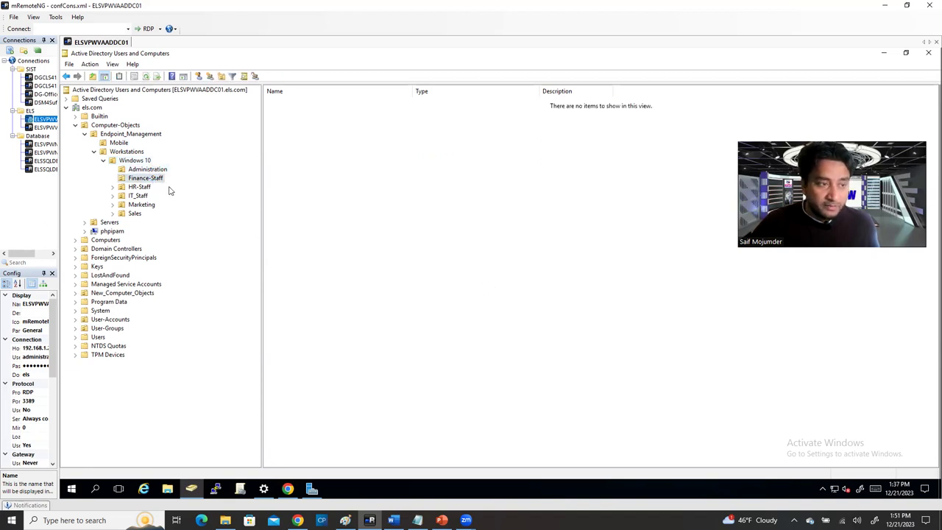
click(141, 186)
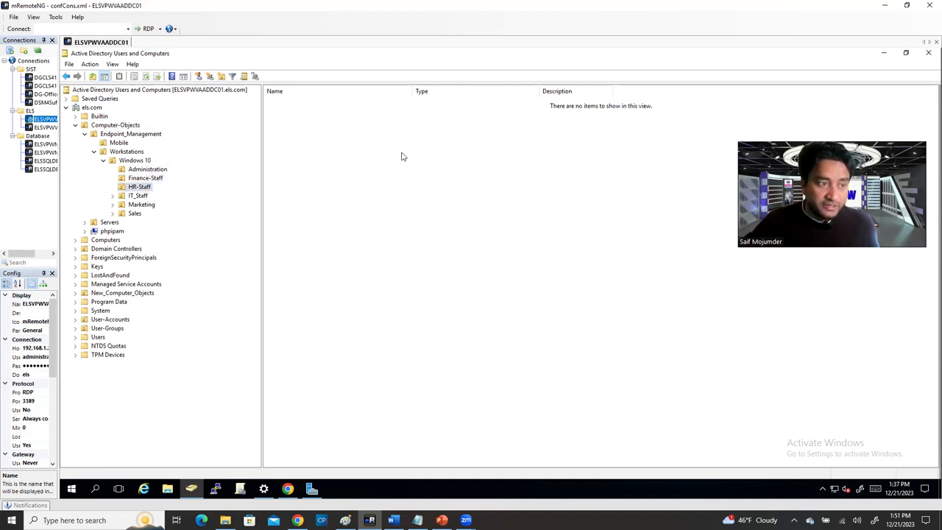
click(135, 212)
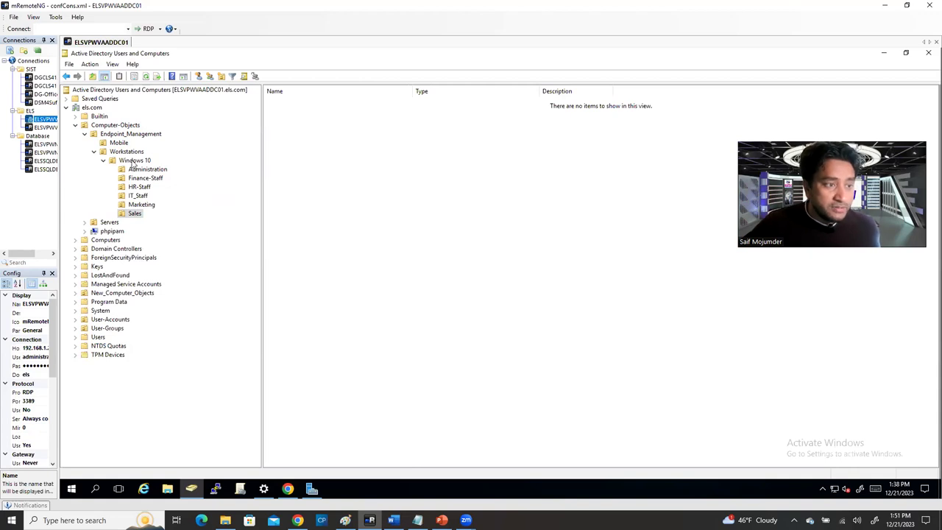
click(134, 161)
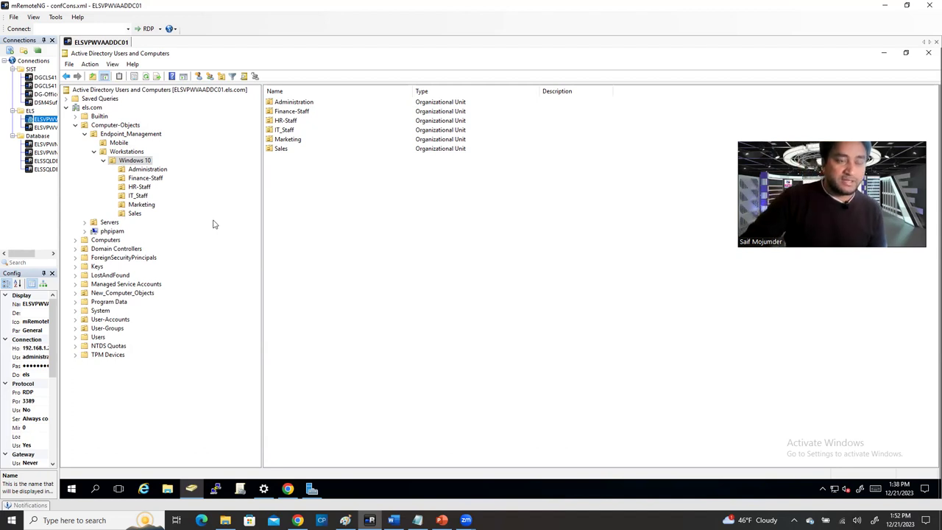
- Expand Servers along with its NY-Datacenter and VA-Datacenter OUs
click(86, 222)
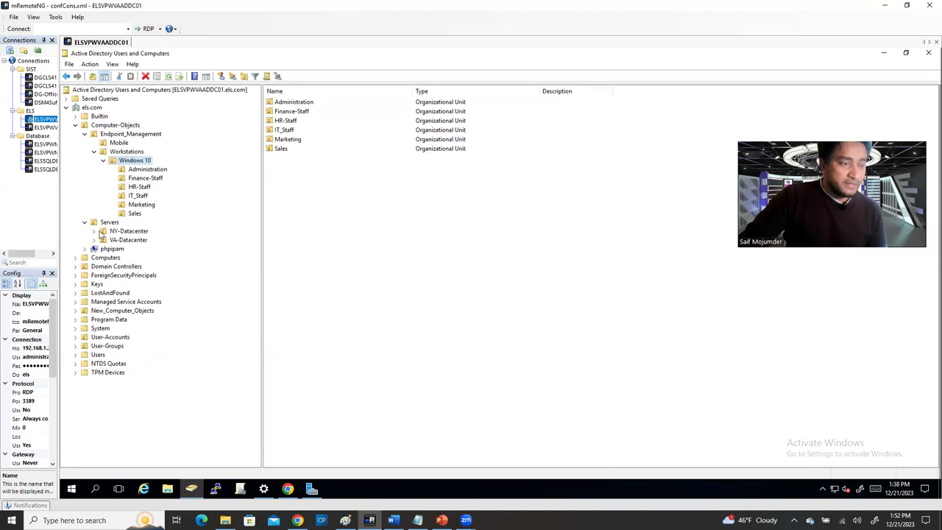
click(99, 231)
click(94, 240)
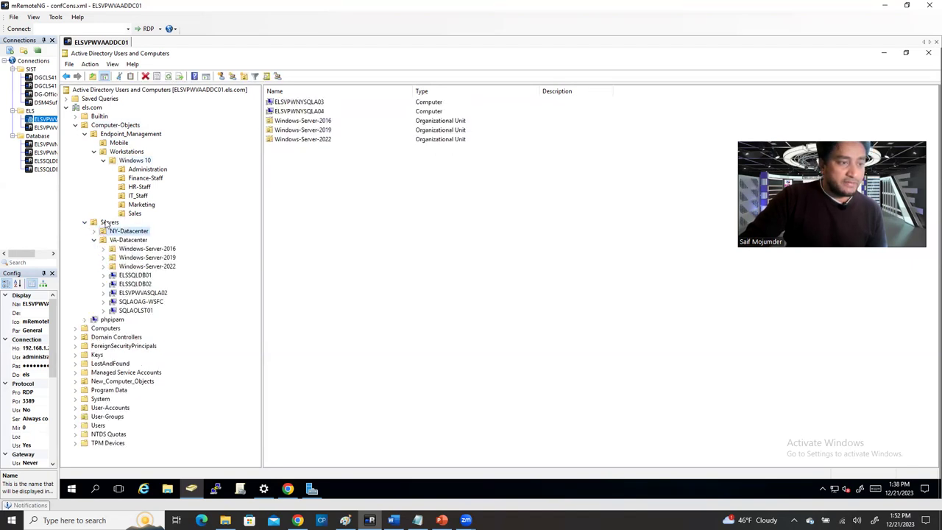
double_click(119, 234)
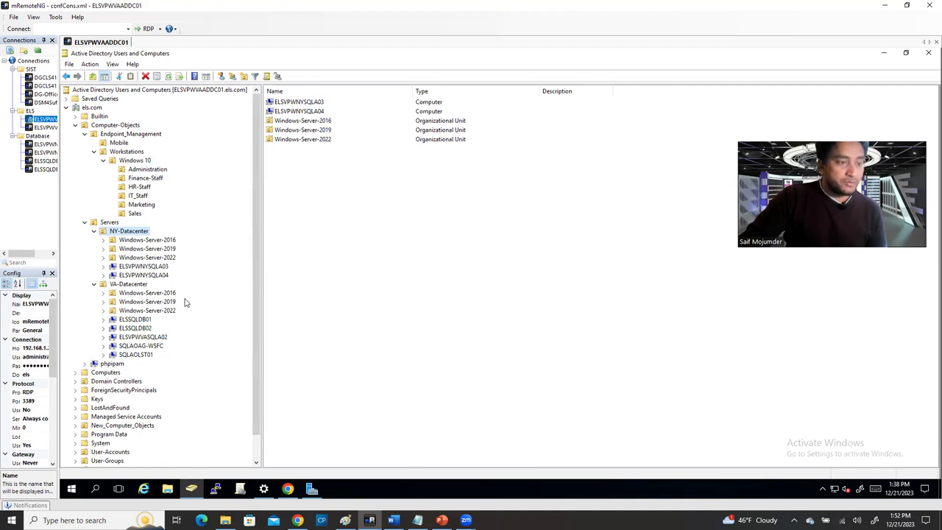
- Expand VA-Datacenter's Windows-Server-2016 and inspect its Development and Production OUs
click(104, 293)
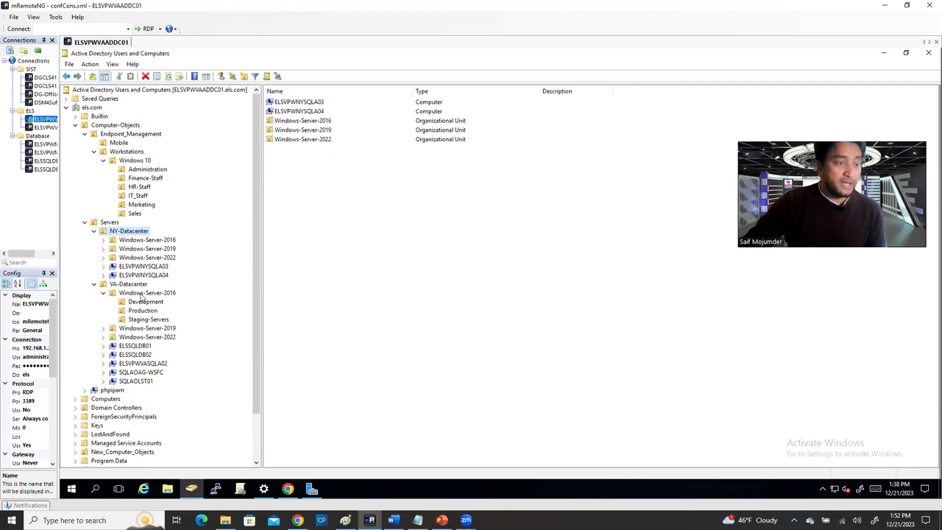
click(140, 294)
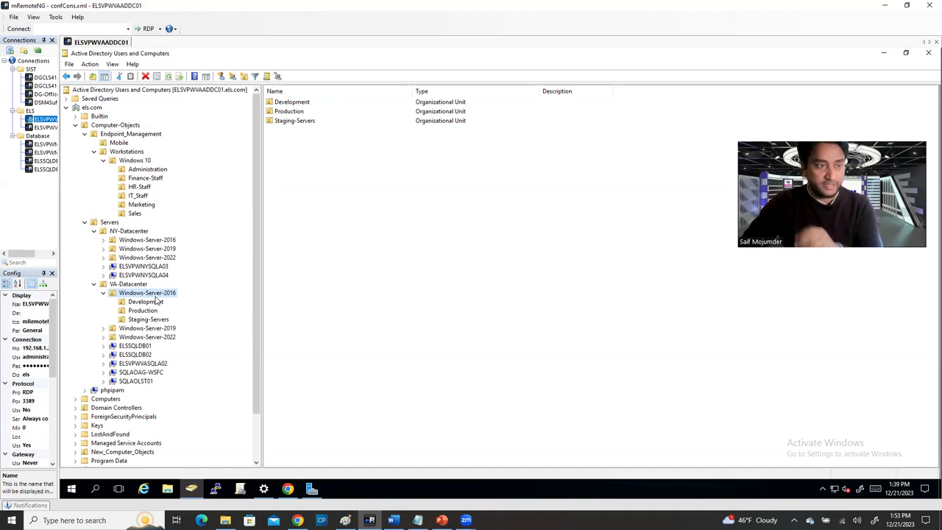
click(151, 303)
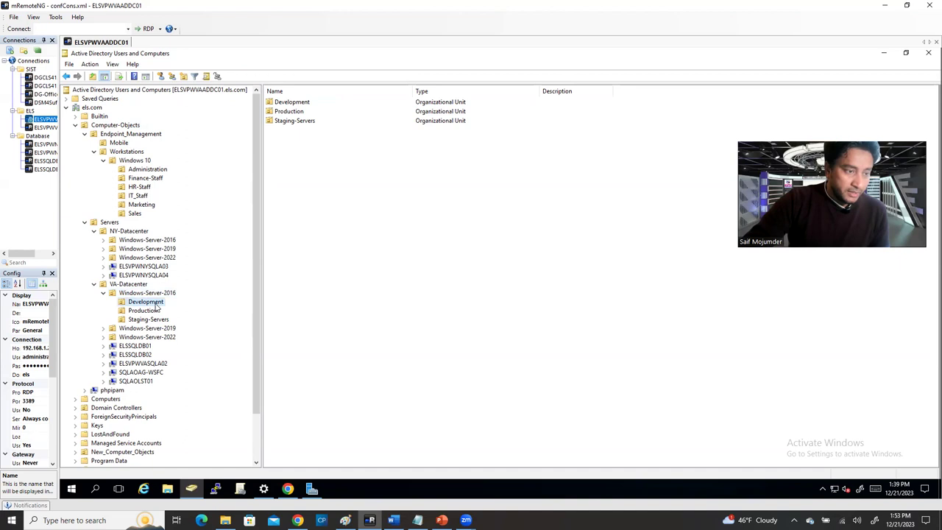
click(153, 311)
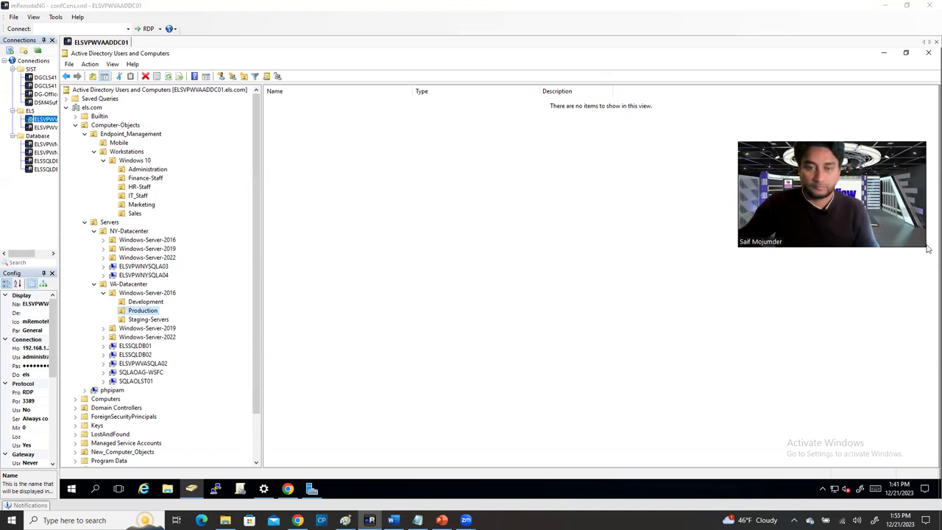
- Collapse the VA-Datacenter, NY-Datacenter, Endpoint_Management and Servers branches after viewing the empty Production OU
click(136, 310)
click(94, 285)
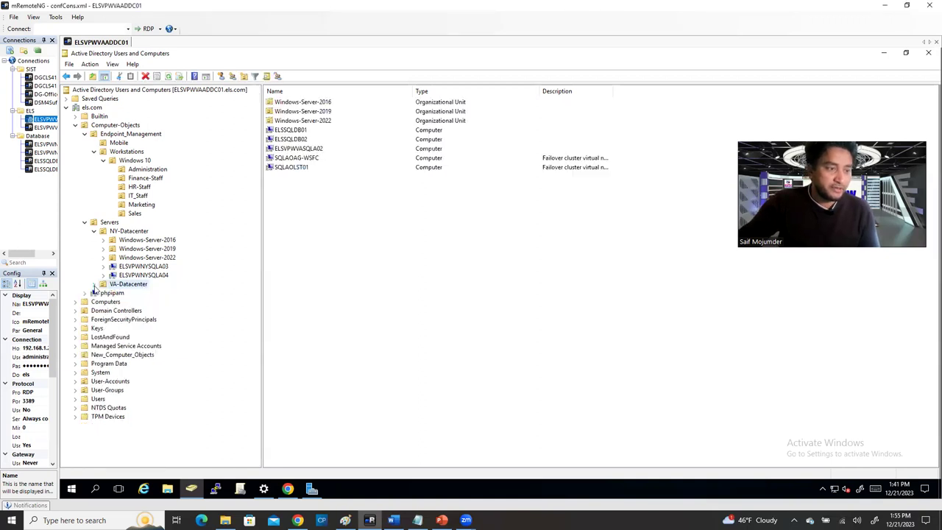
click(94, 231)
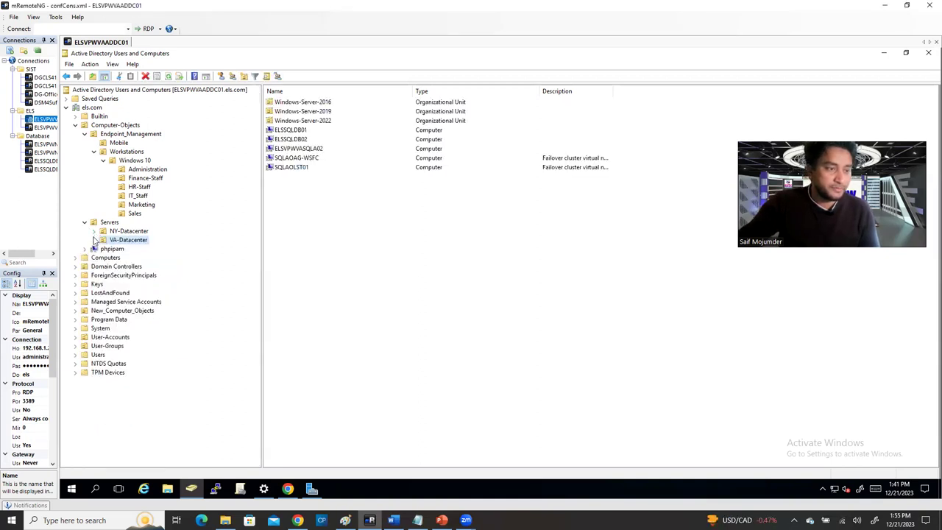
click(85, 134)
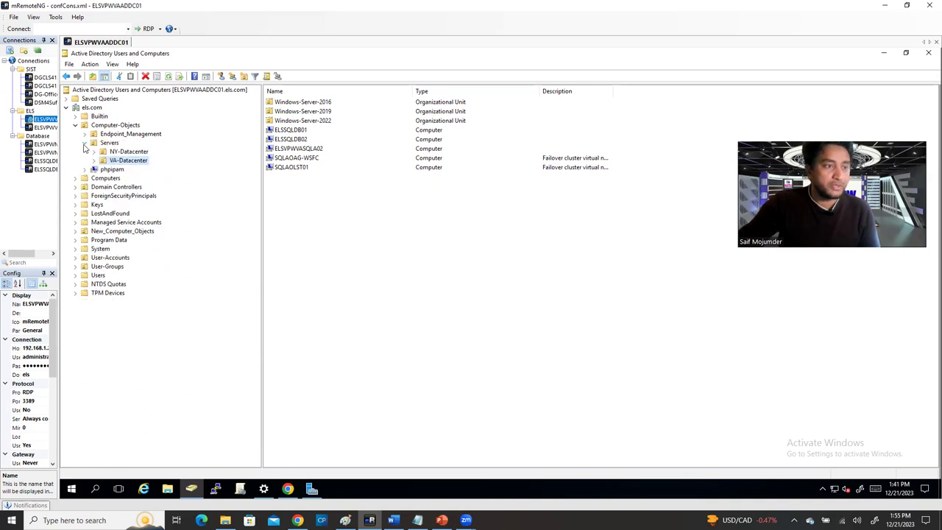
click(85, 144)
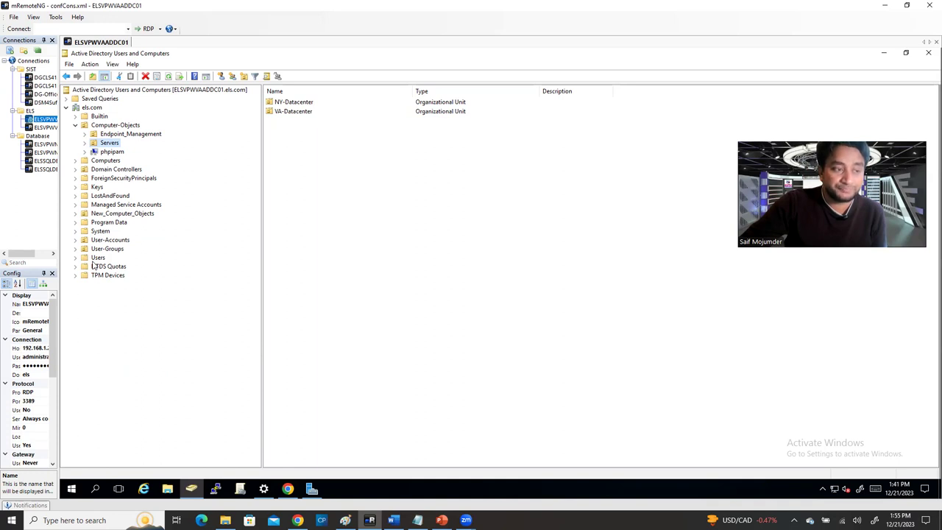
- Browse the Users container and User-Groups, then list the contents of User-Accounts
click(96, 258)
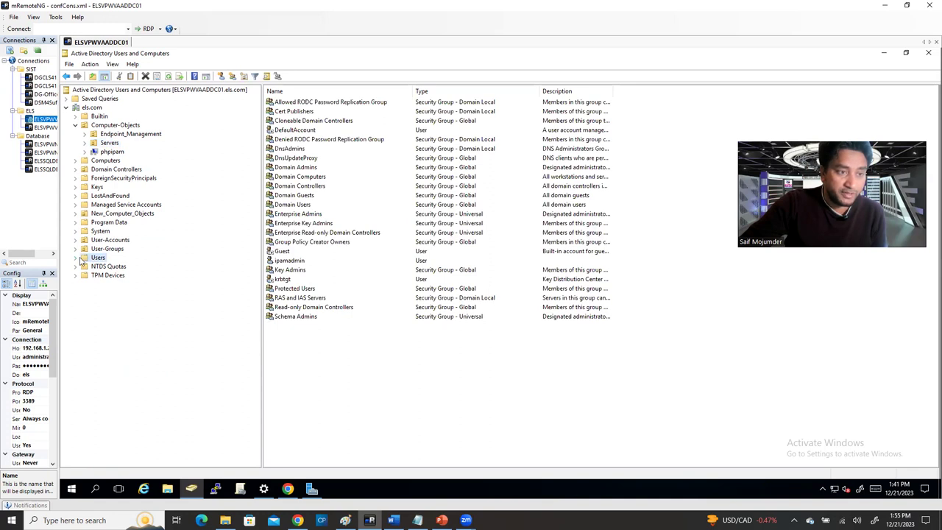
click(79, 257)
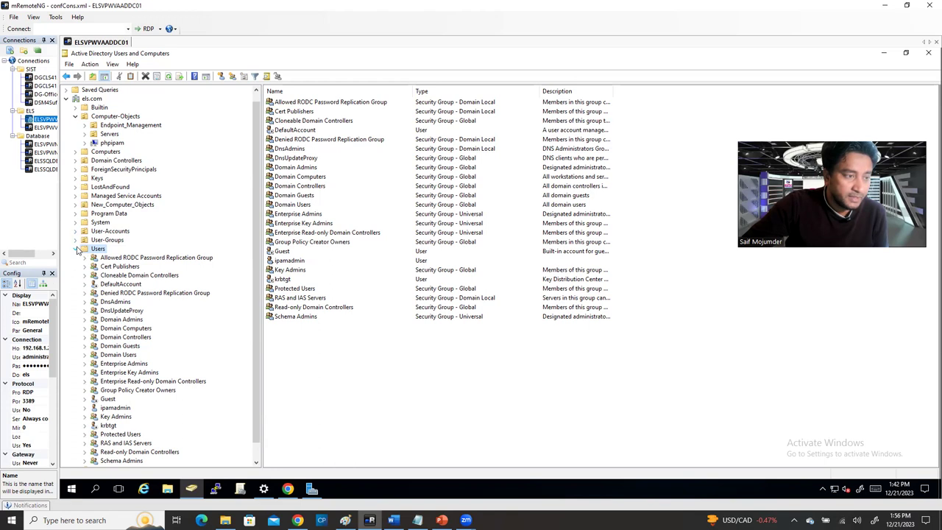
click(76, 249)
click(87, 249)
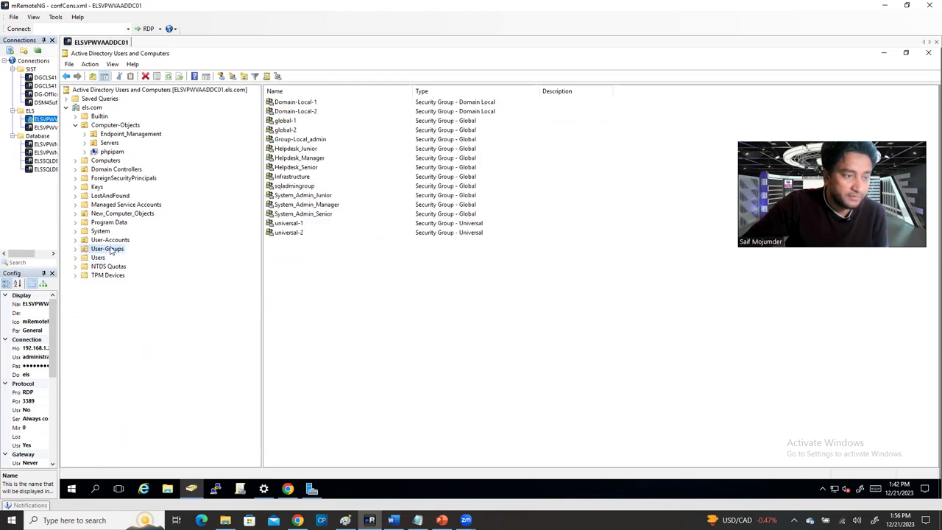
click(108, 242)
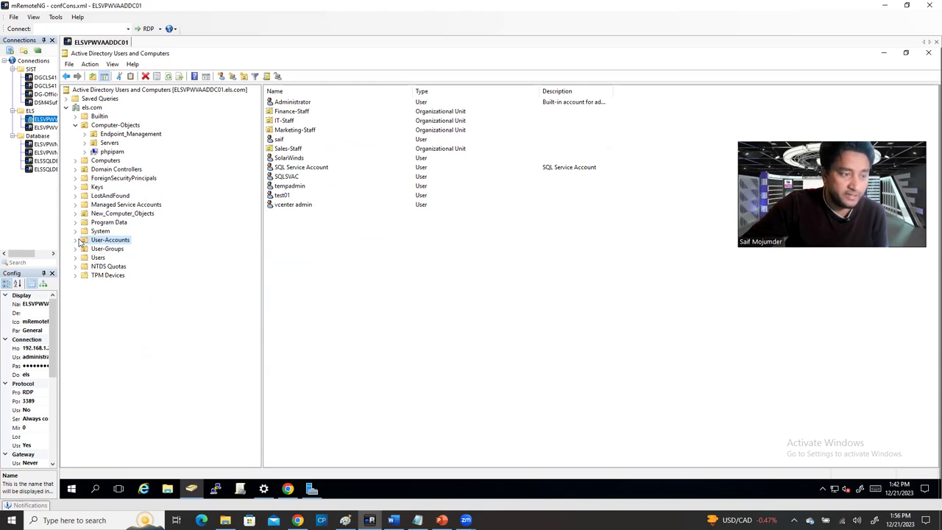
- Rename Finance-Staff's Regular-Accounts OU to Standard-Accounts
click(76, 240)
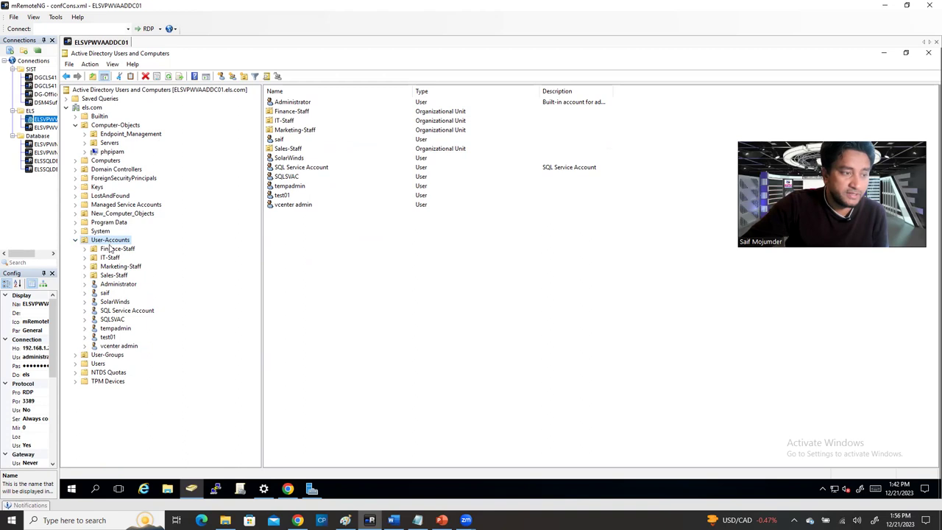
click(85, 248)
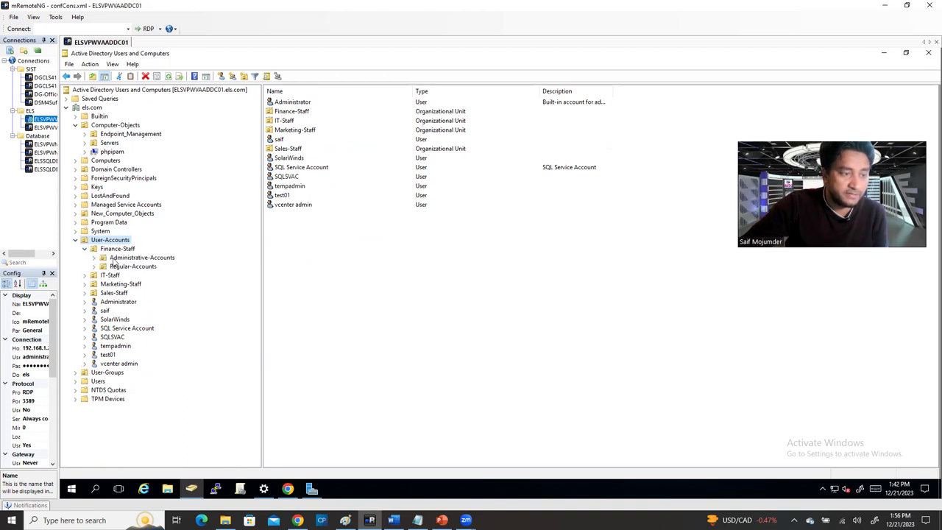
click(115, 259)
click(120, 267)
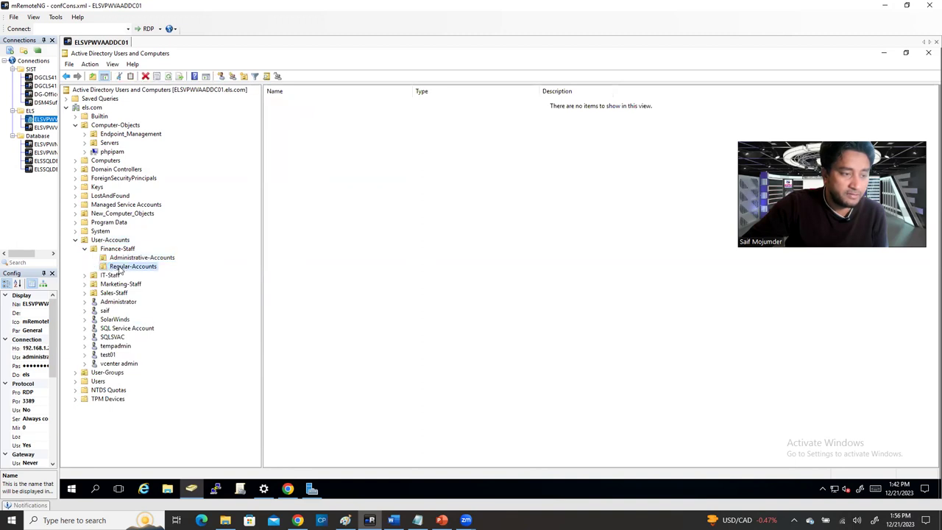
right_click(120, 269)
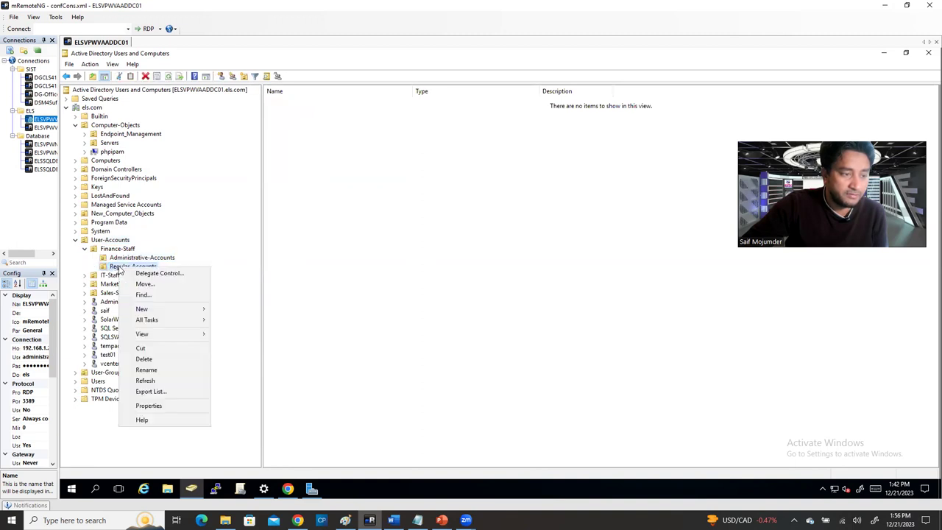
click(152, 371)
drag(110, 266, 132, 266)
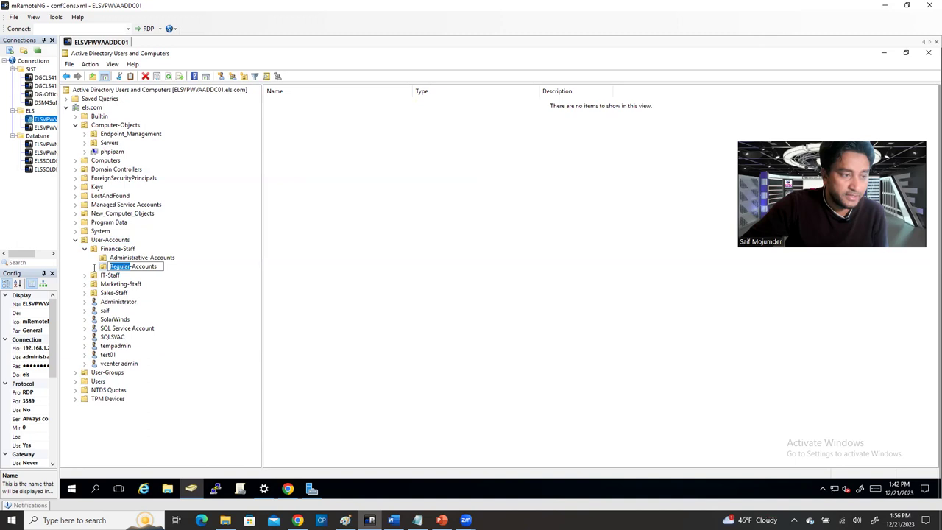
text(Standa)
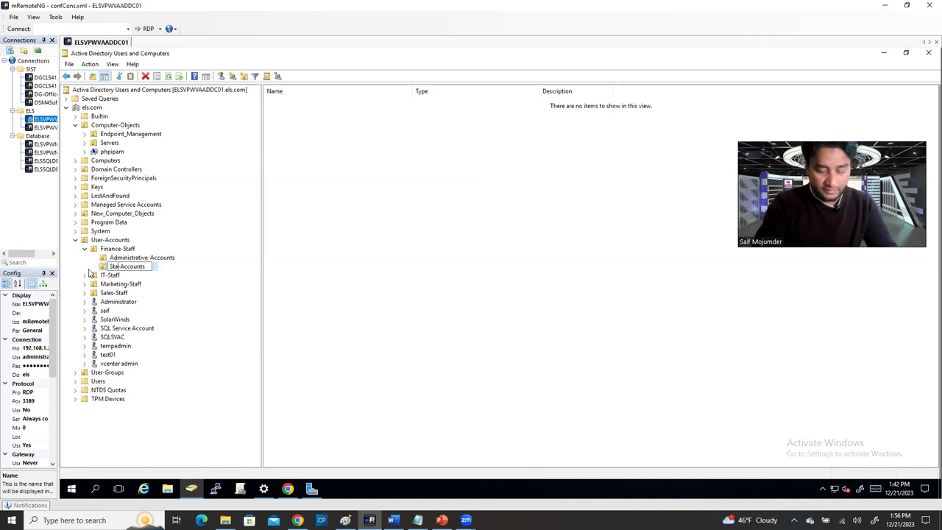
text(rd)
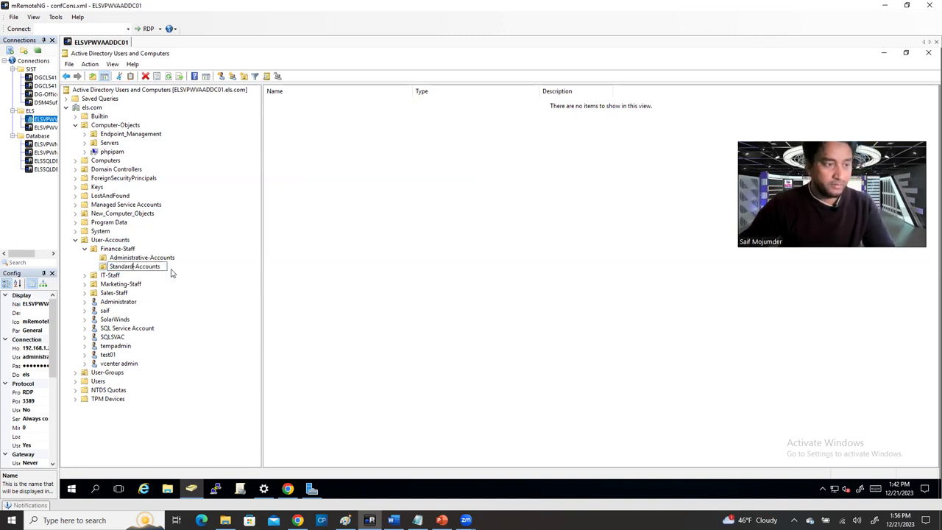
key(Return)
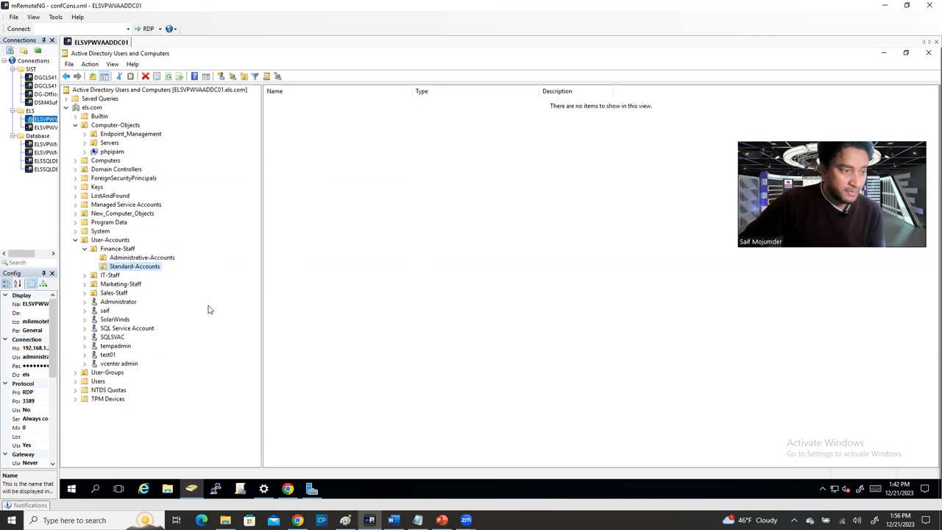
- Expand the IT-Staff, Marketing-Staff and Sales-Staff OUs to reveal their sub-OUs
click(131, 258)
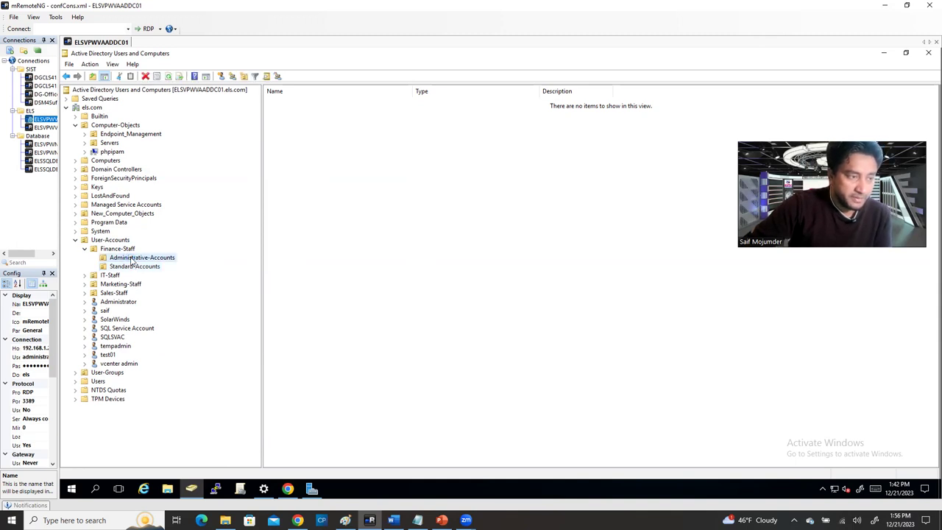
click(118, 249)
click(109, 274)
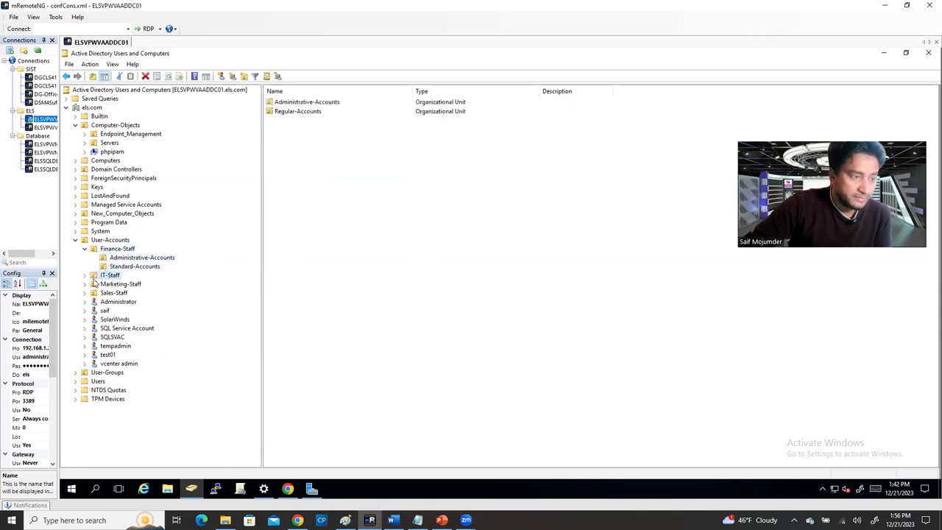
click(85, 275)
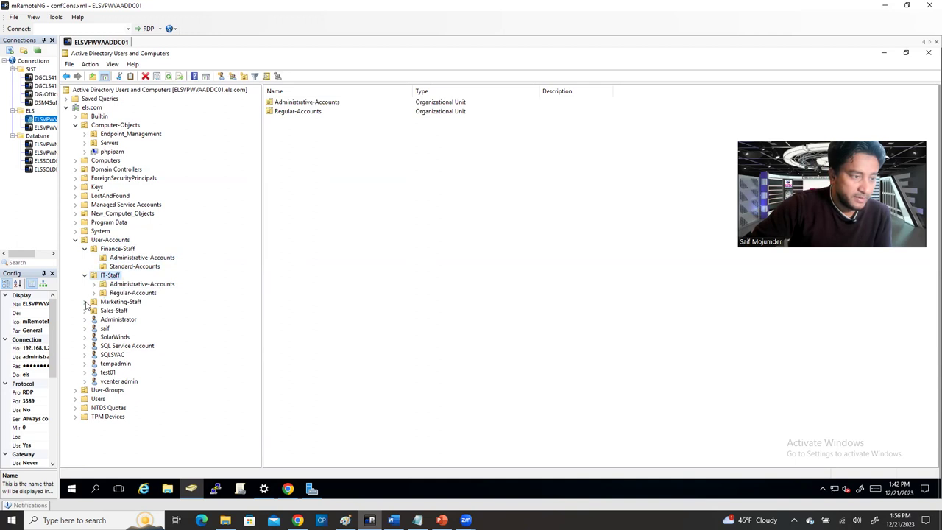
click(85, 302)
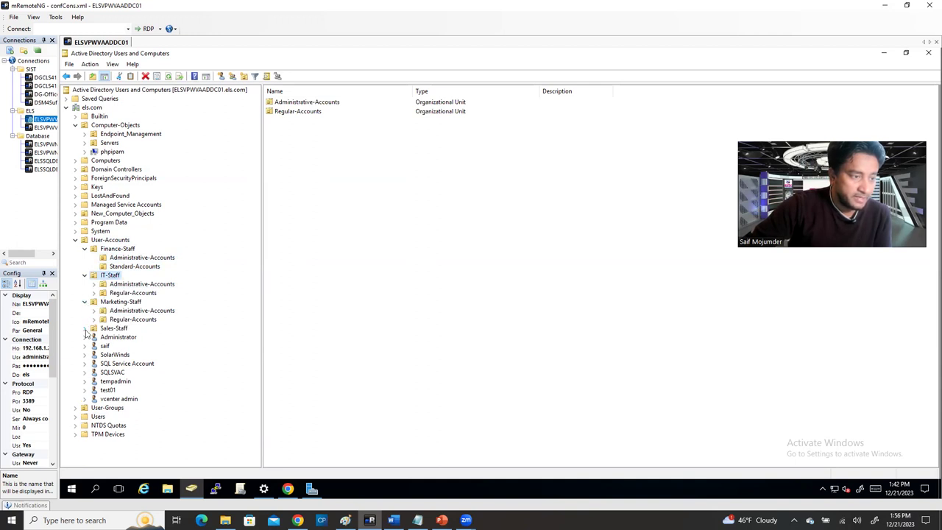
click(85, 329)
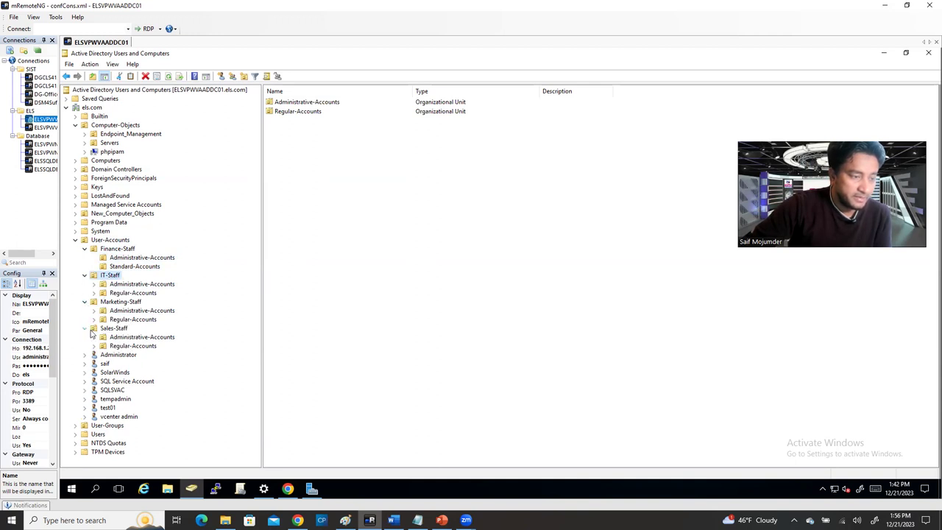
- Rename IT-Staff's Regular-Accounts OU to Standard-Accounts
click(120, 293)
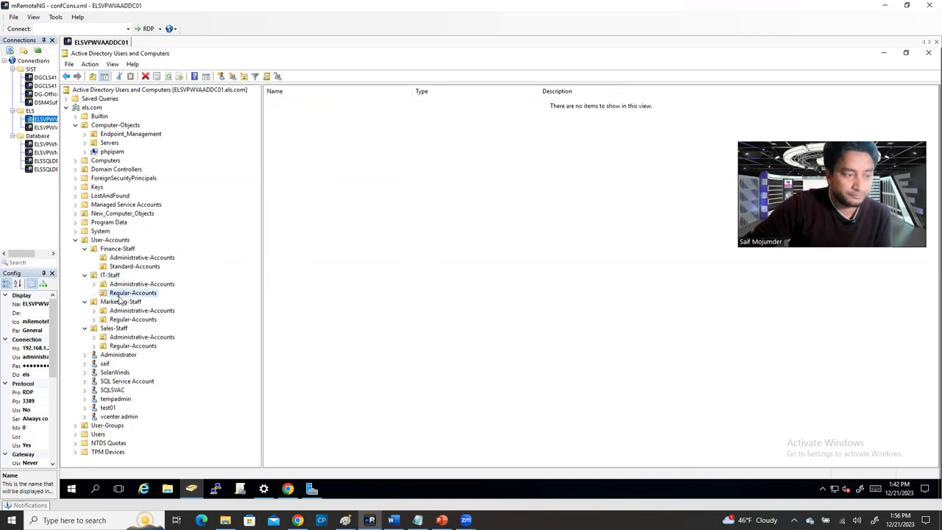
right_click(118, 295)
click(147, 399)
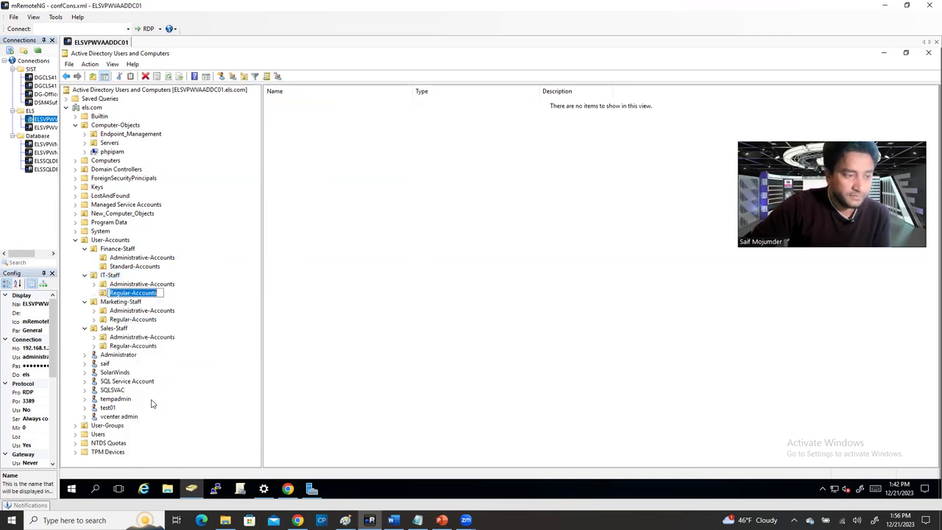
drag(130, 293, 101, 294)
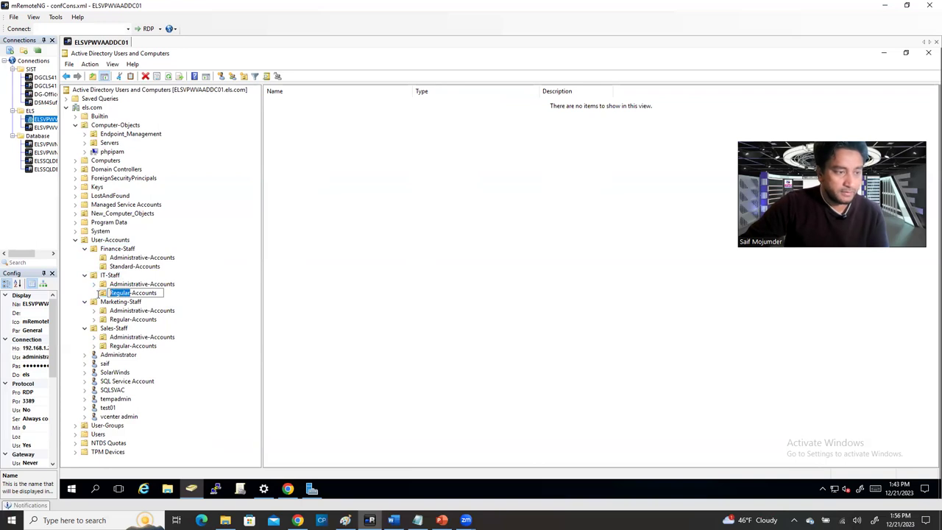
text(Standa)
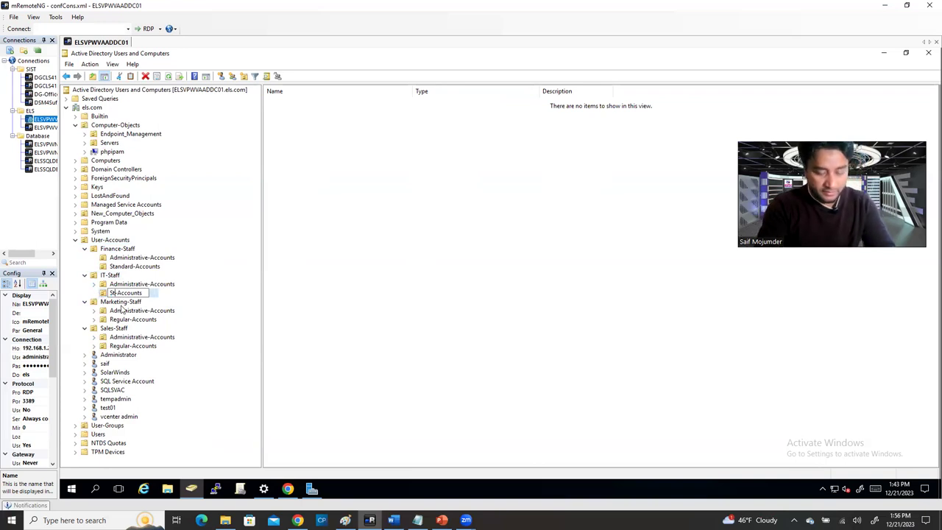
text(rd)
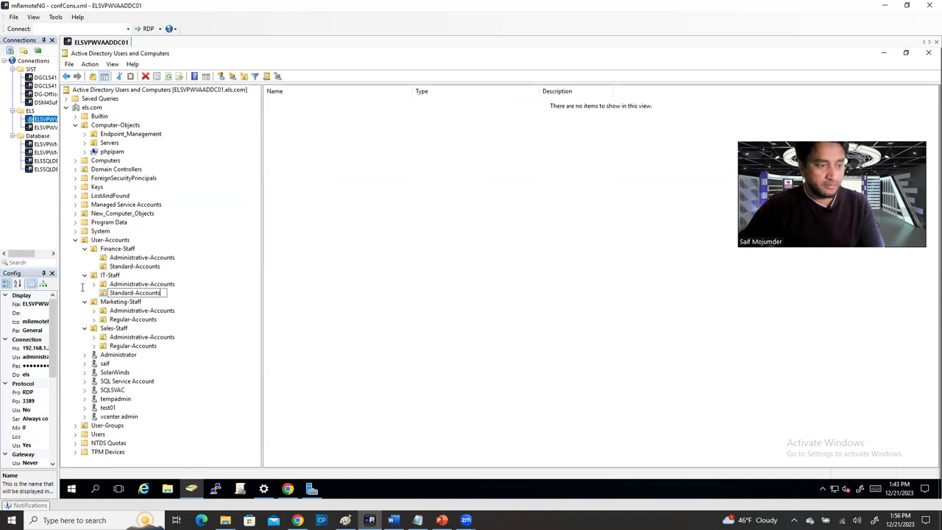
key(Return)
- Rename the Regular-Accounts OUs under Marketing-Staff and Sales-Staff to Standard-Accounts
click(131, 320)
right_click(132, 320)
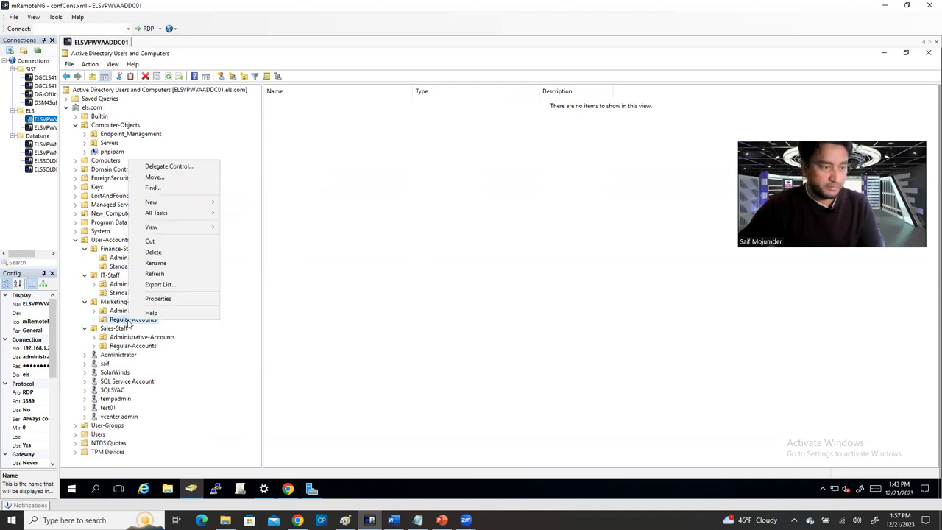
click(170, 263)
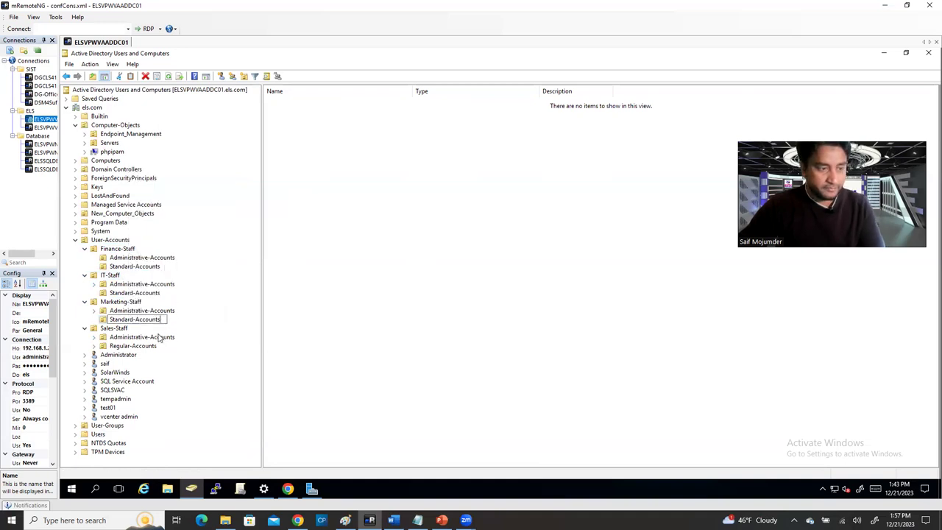
click(136, 347)
right_click(136, 348)
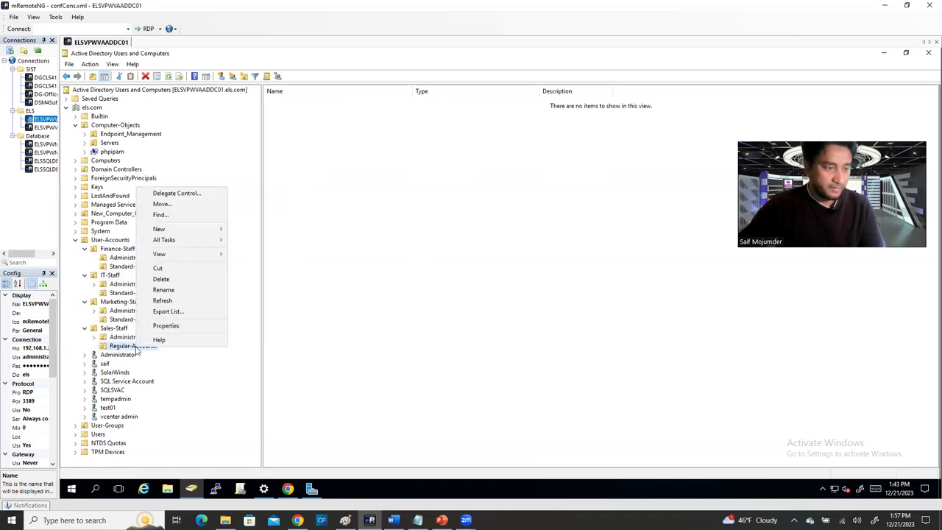
click(185, 290)
text(Standard-Accounts)
key(Return)
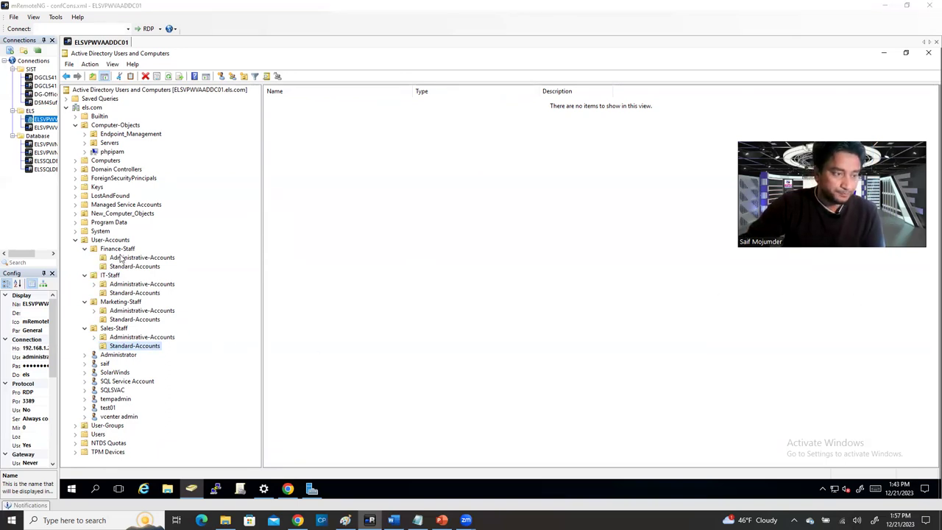
- Review the renamed Standard-Accounts and Administrative-Accounts OUs, then bring up the Active Directory Users slide in PowerPoint
click(130, 347)
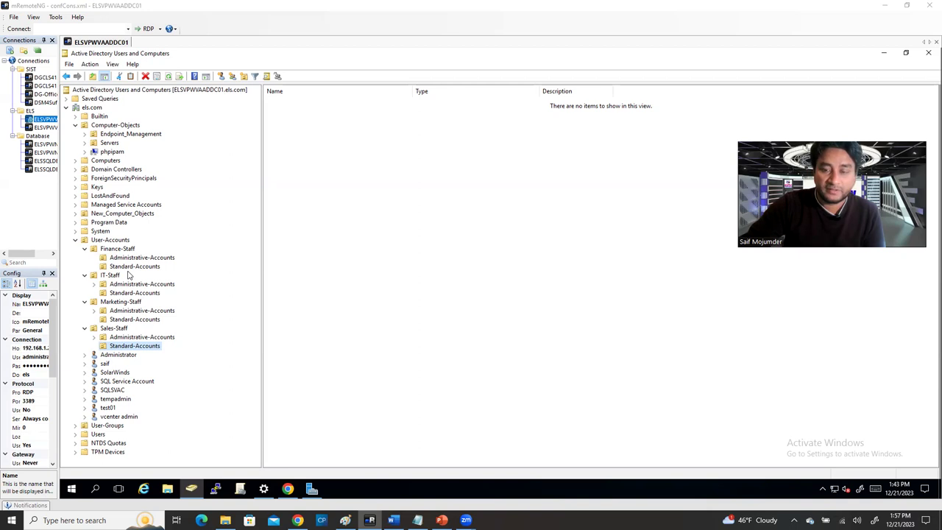
click(125, 258)
click(124, 267)
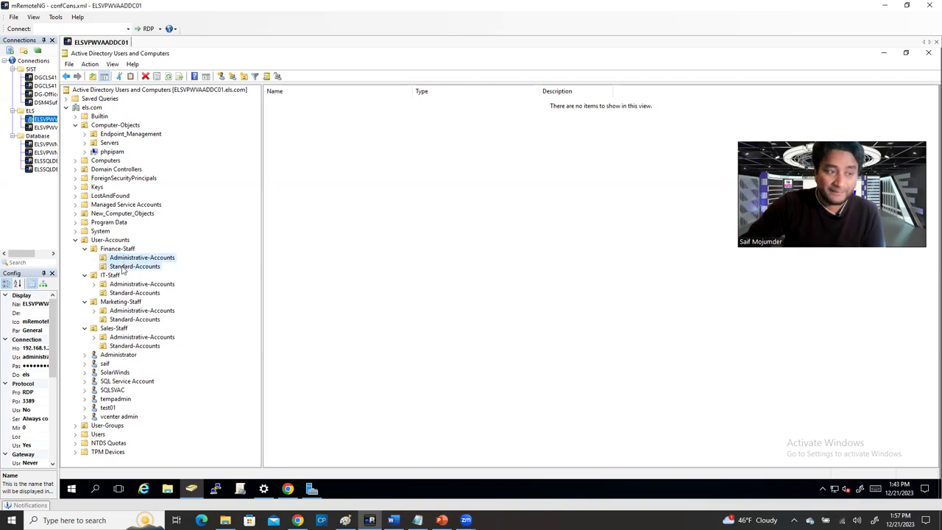
click(125, 258)
click(124, 268)
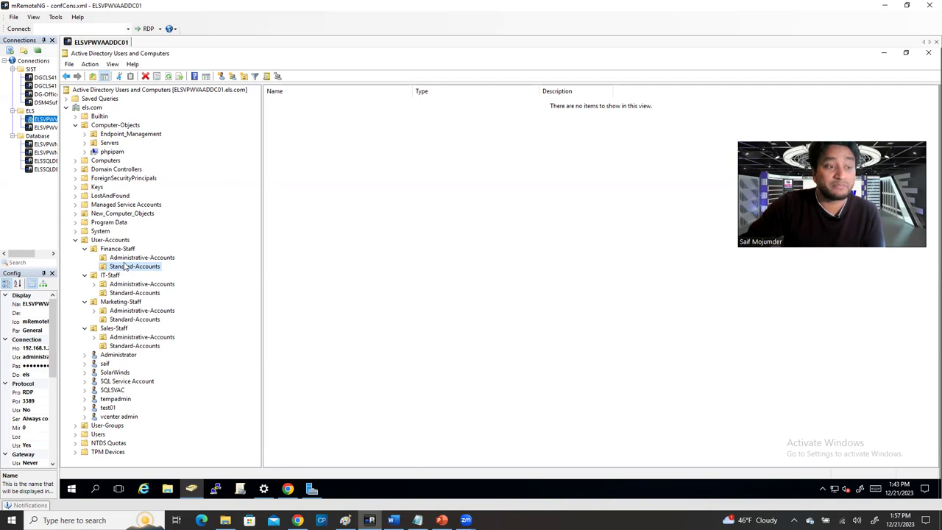
click(125, 260)
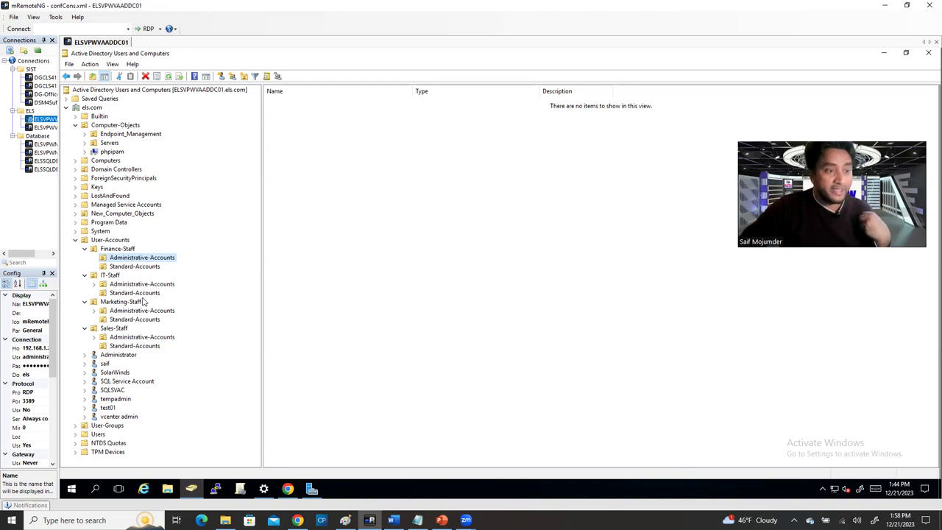
click(129, 285)
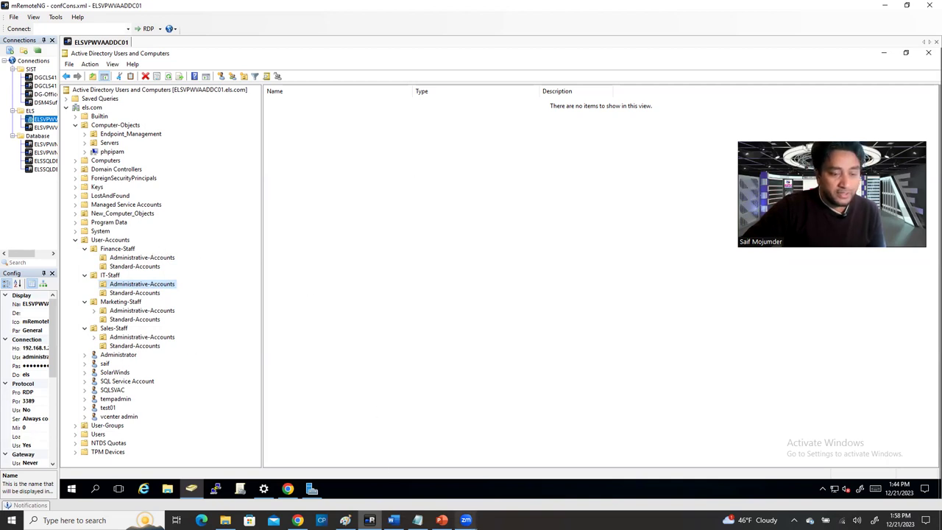
click(442, 520)
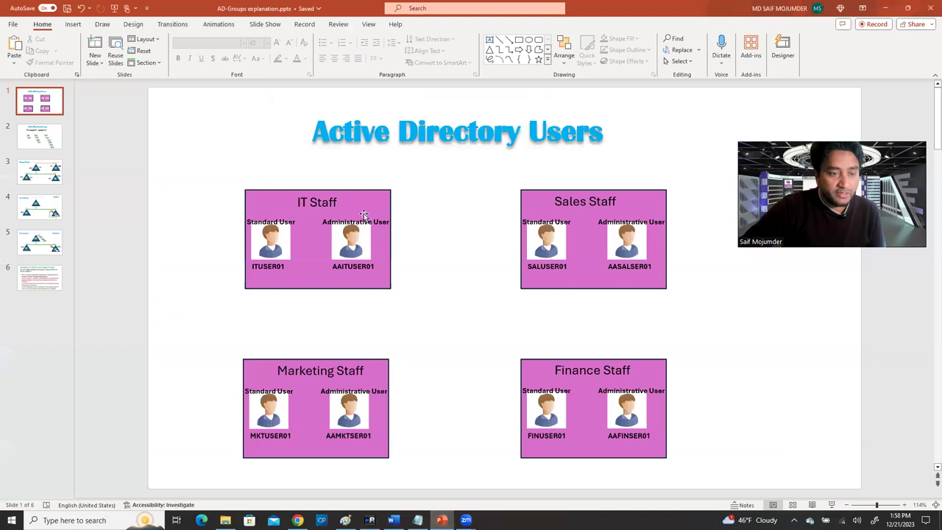
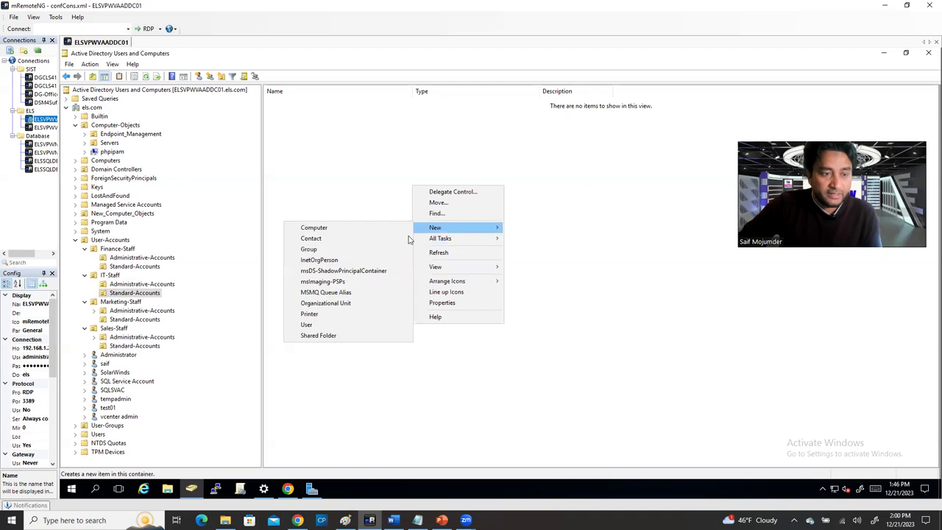
- Start a new user in IT-Staff's Standard-Accounts with first name and logon name ittest01
right_click(367, 133)
mouse_move(405, 175)
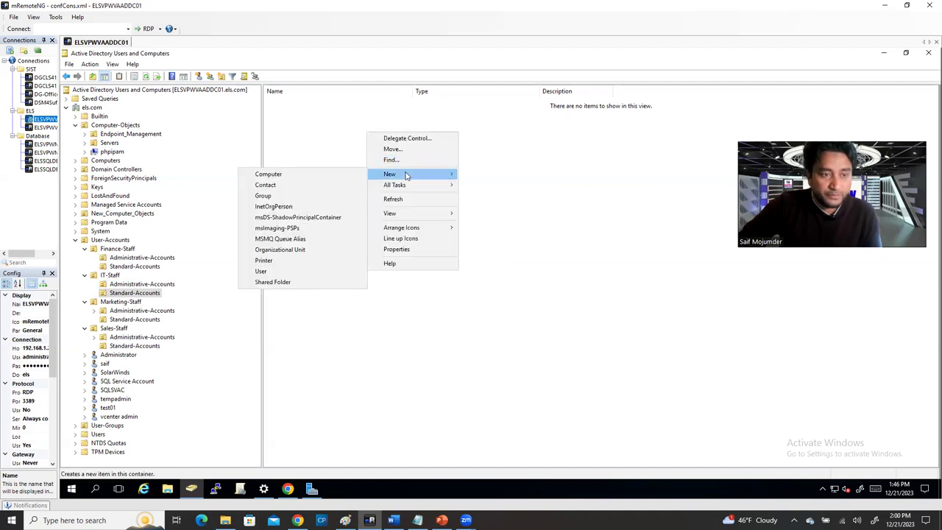
click(286, 272)
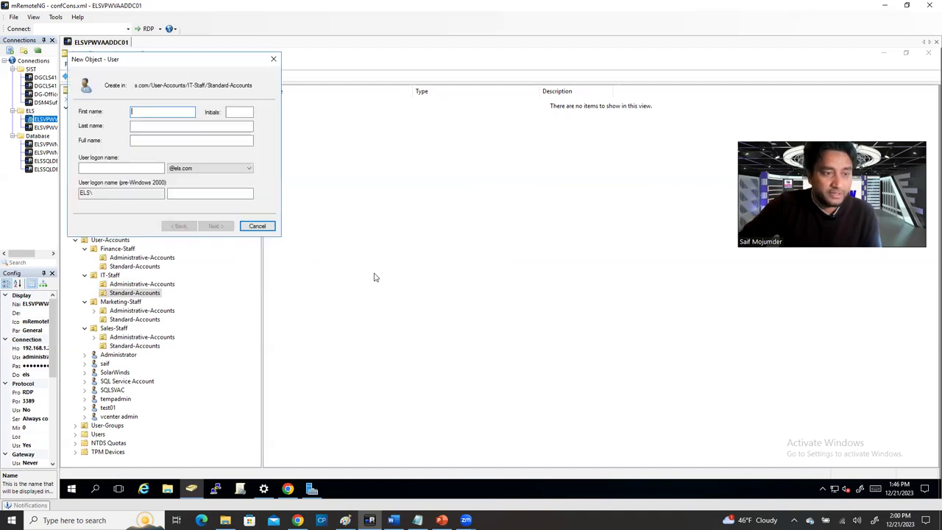
drag(204, 63, 520, 165)
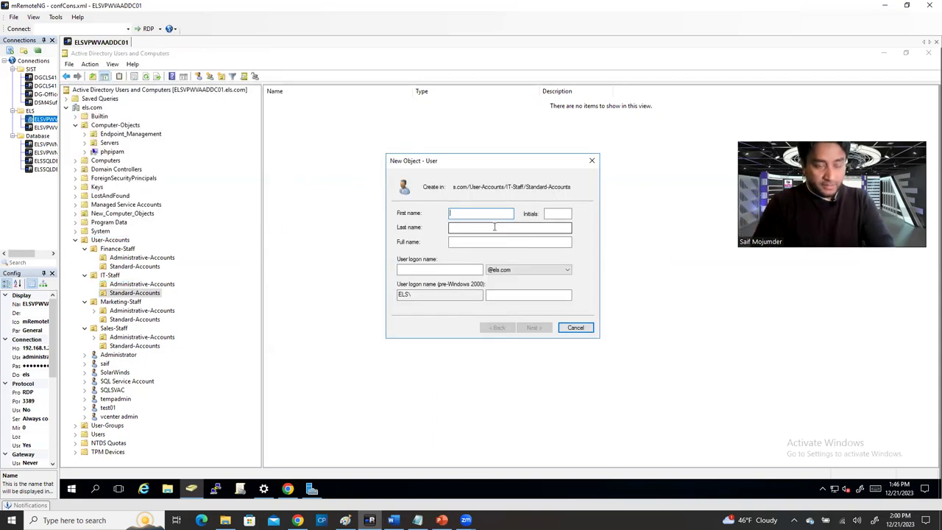
text(itss)
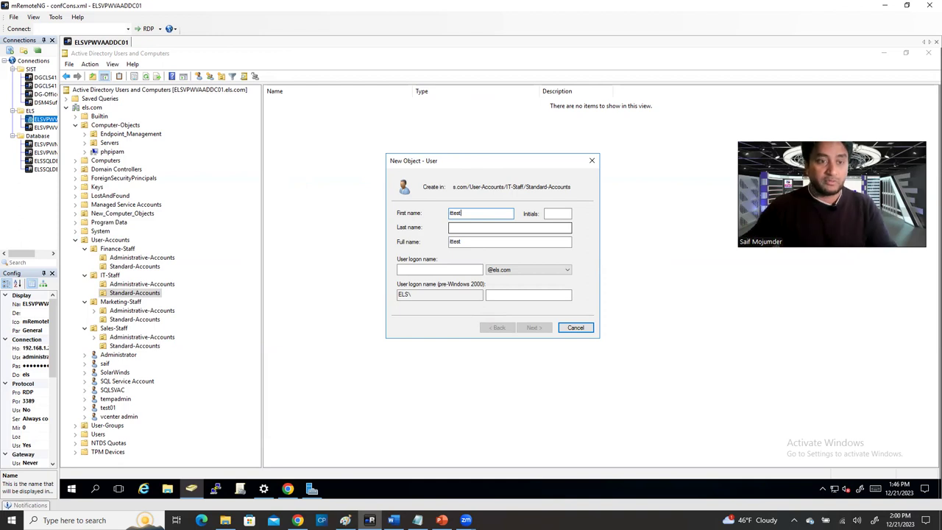
text(01)
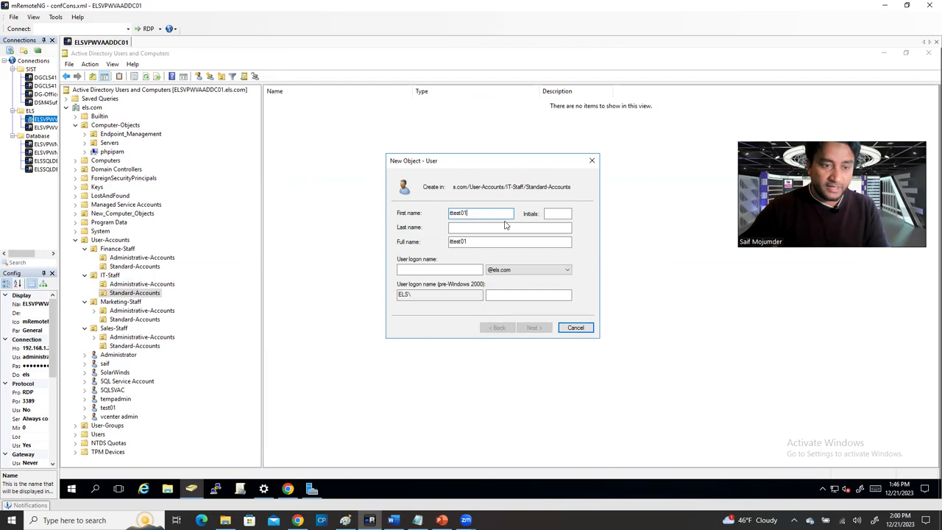
click(460, 271)
text(itest)
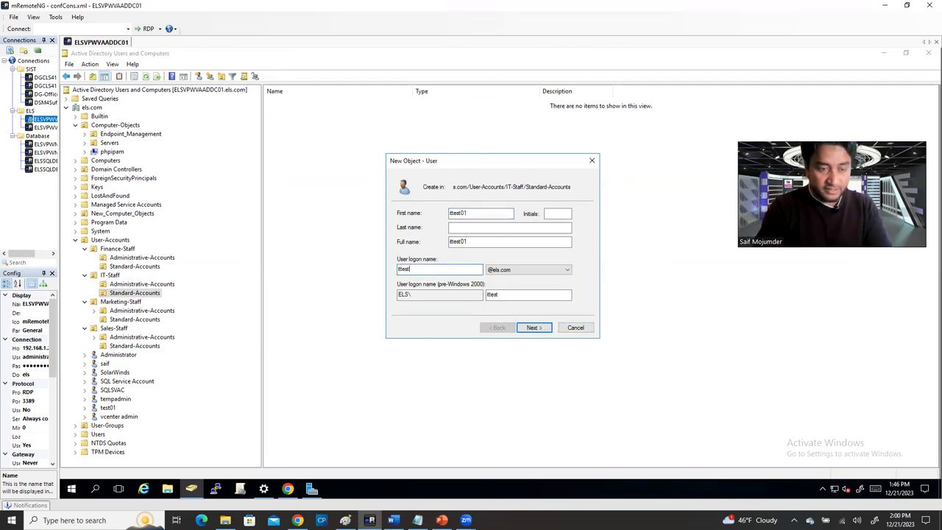
text(01)
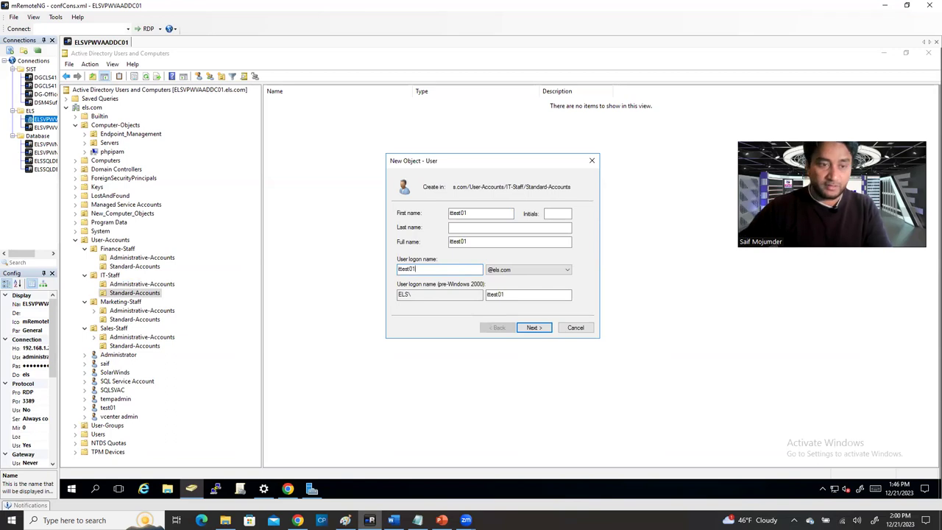
click(534, 328)
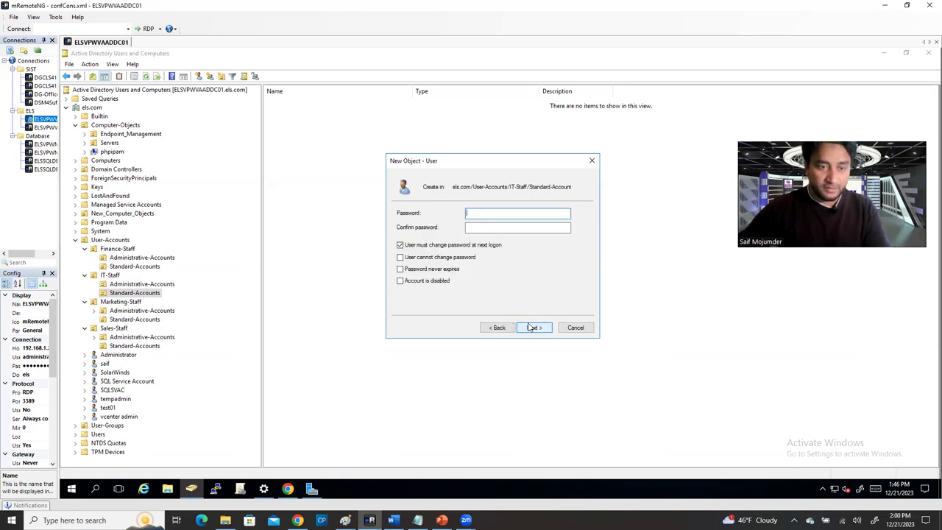
- Uncheck 'User must change password at next logon' and check 'Password never expires'
click(400, 245)
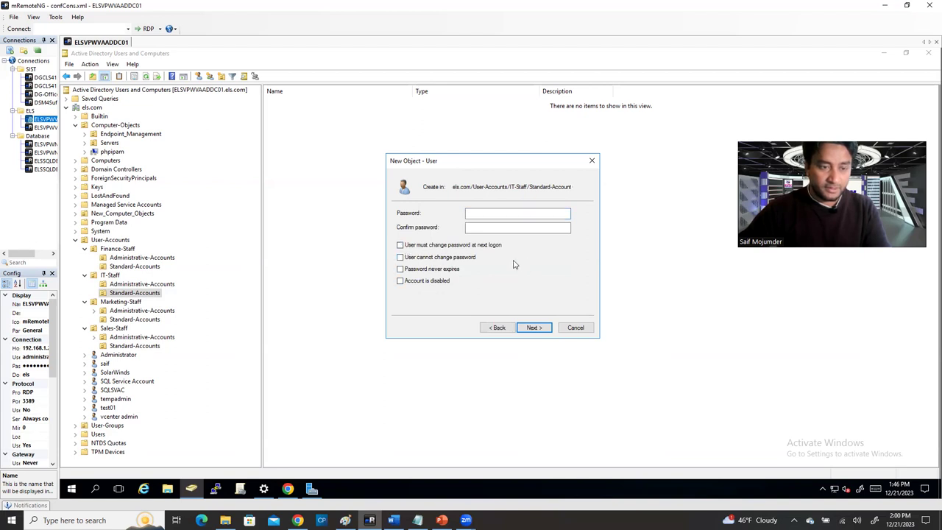
click(412, 271)
click(415, 272)
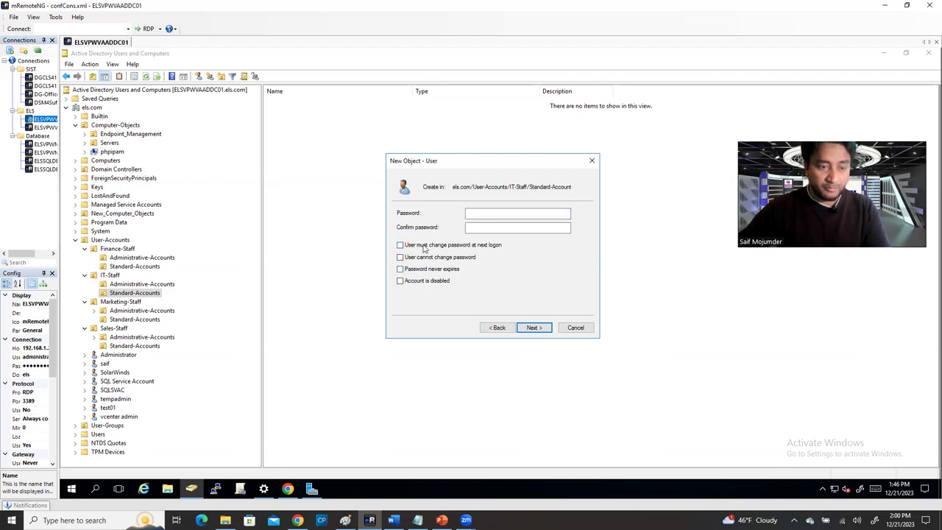
click(424, 274)
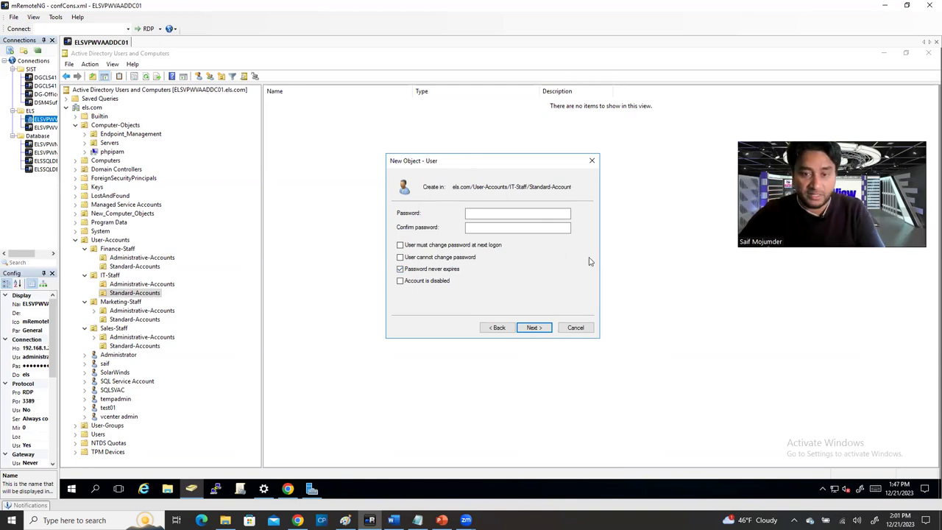
- Enter and confirm the account password, then finish creating ittest01
click(502, 213)
text(****)
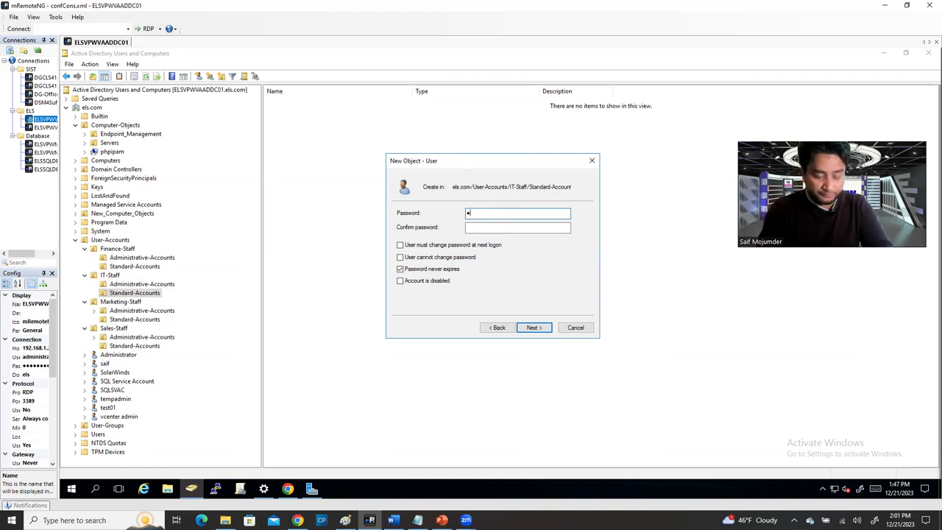
text(*********)
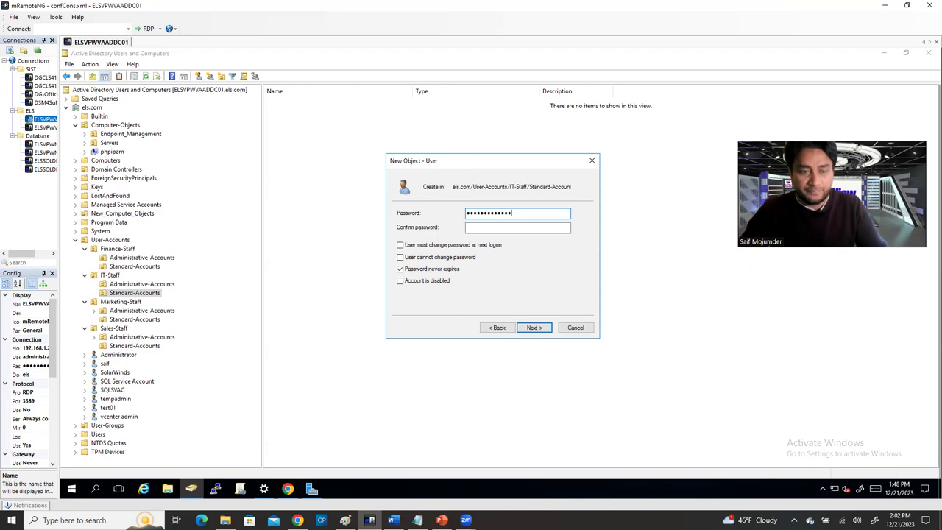
click(484, 228)
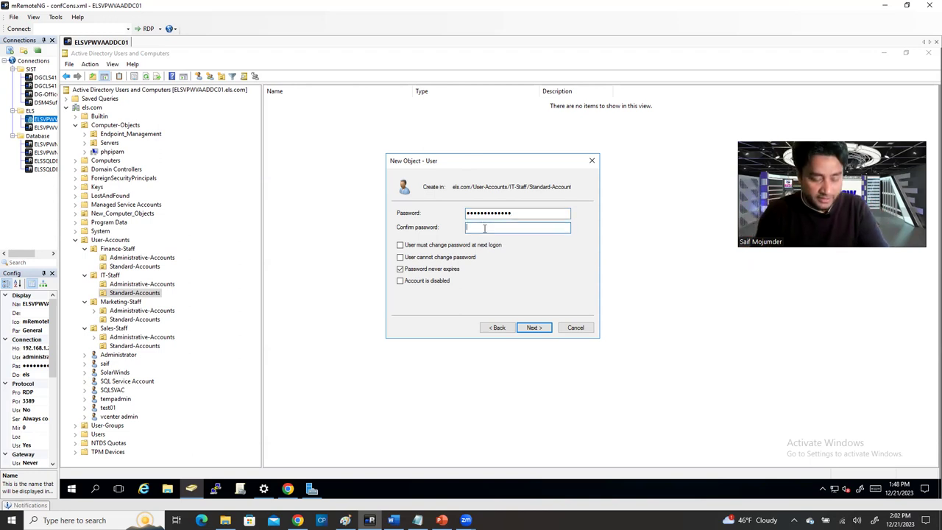
text(****)
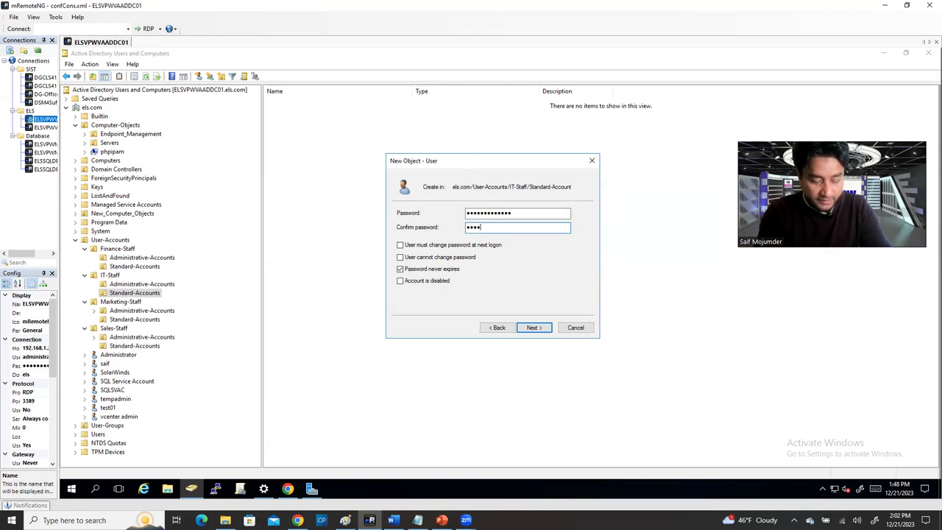
text(*********)
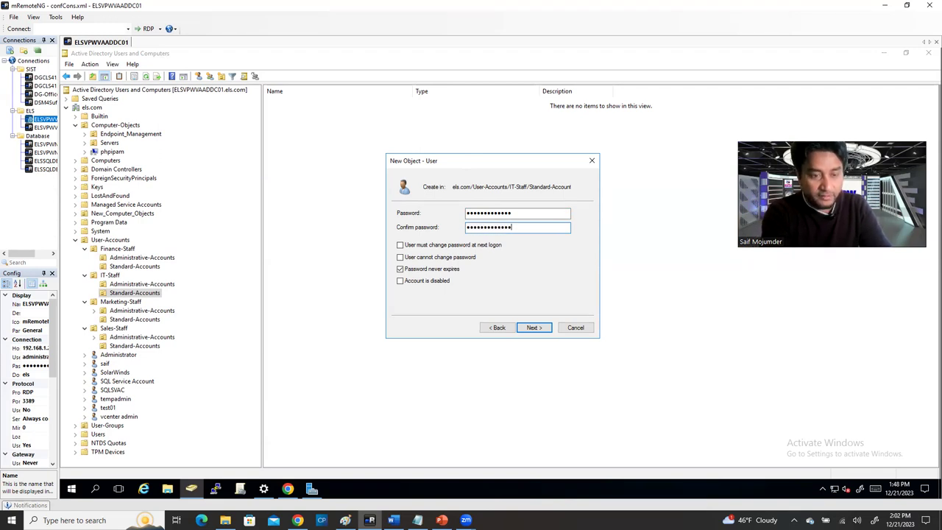
click(539, 327)
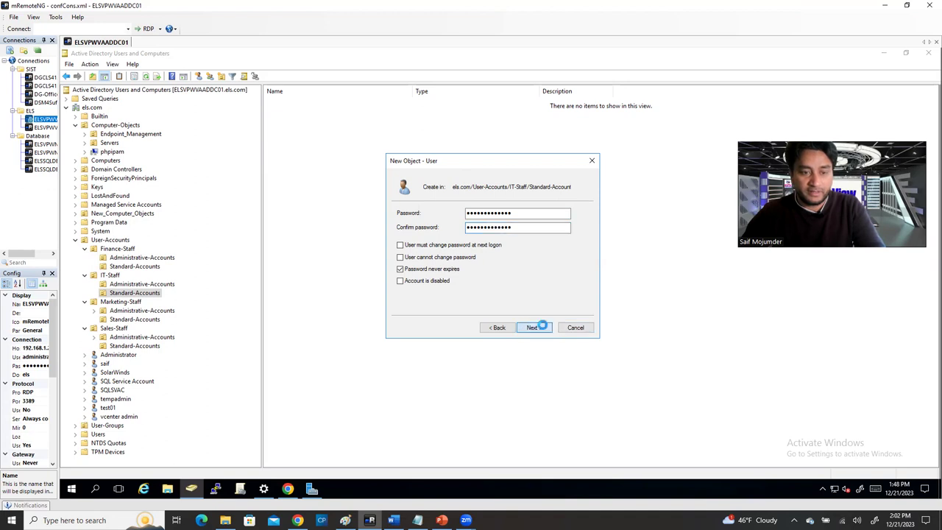
click(542, 328)
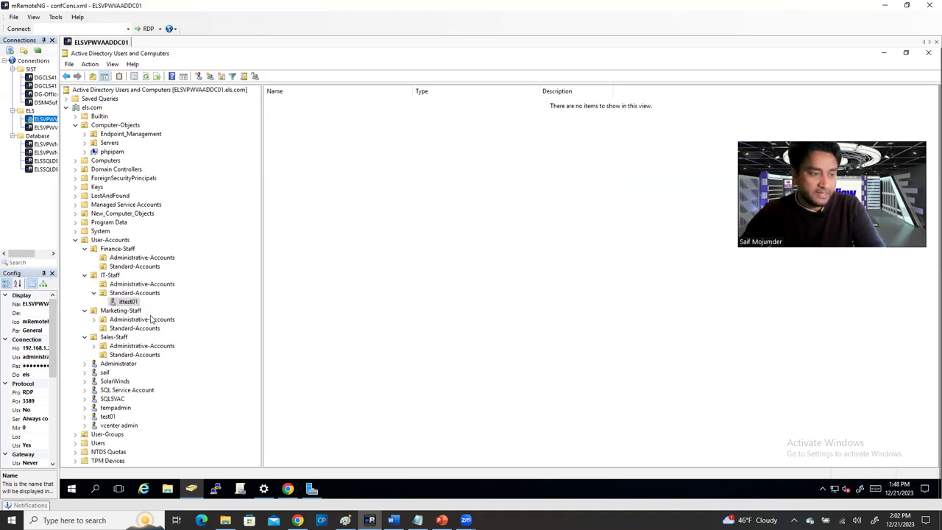
- Start a new user in IT-Staff's Administrative-Accounts container
click(137, 293)
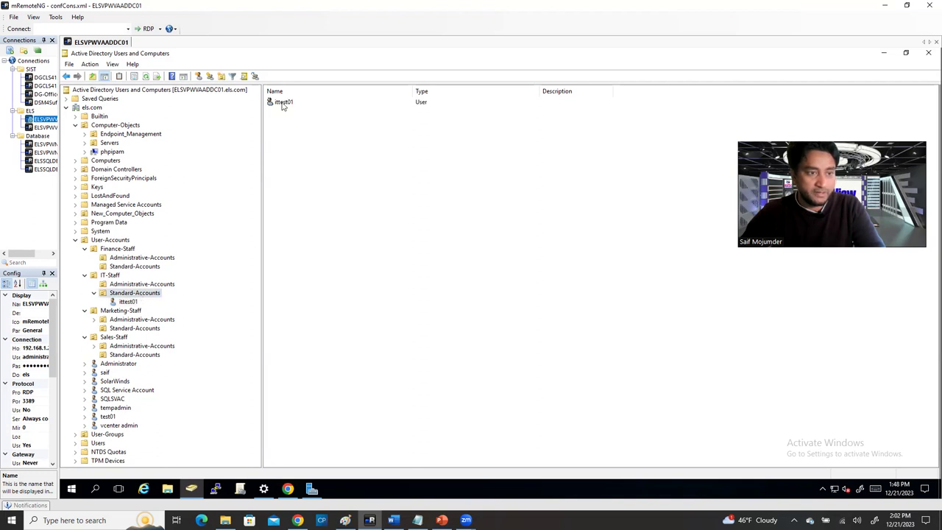
right_click(314, 163)
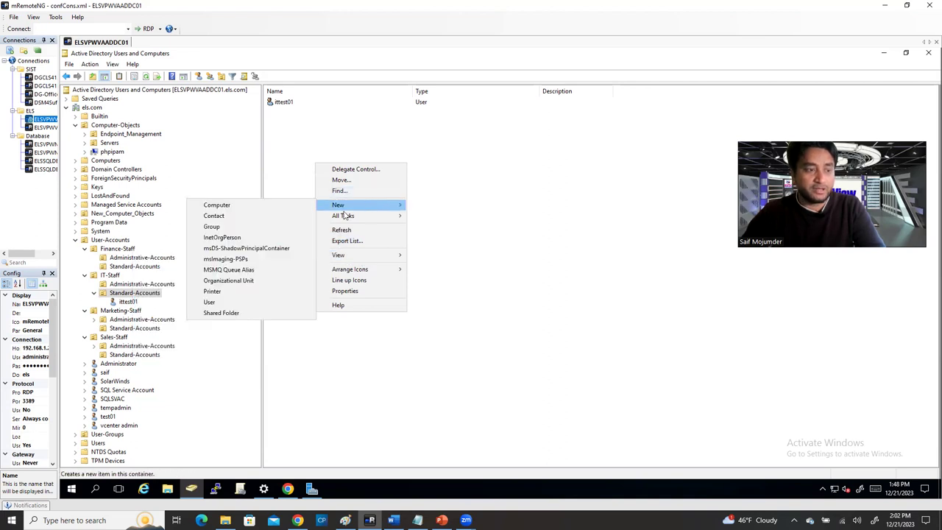
click(156, 285)
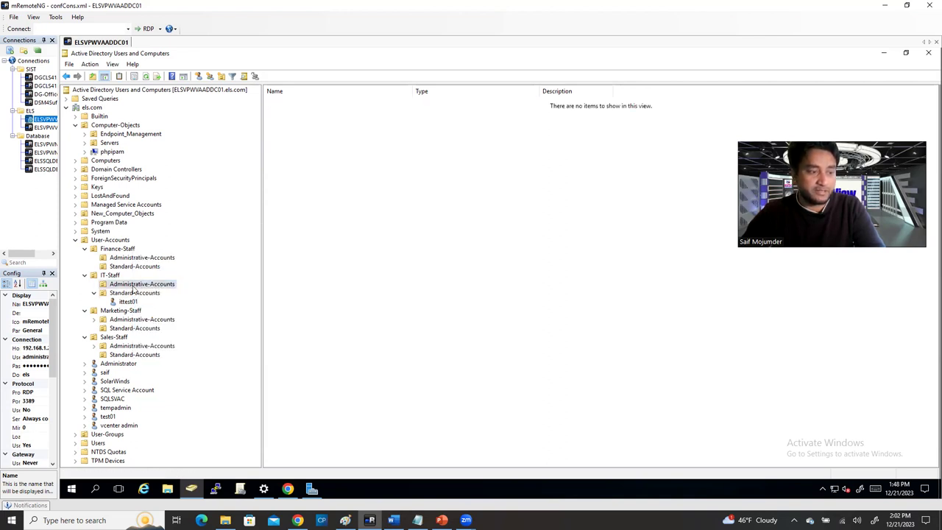
right_click(351, 169)
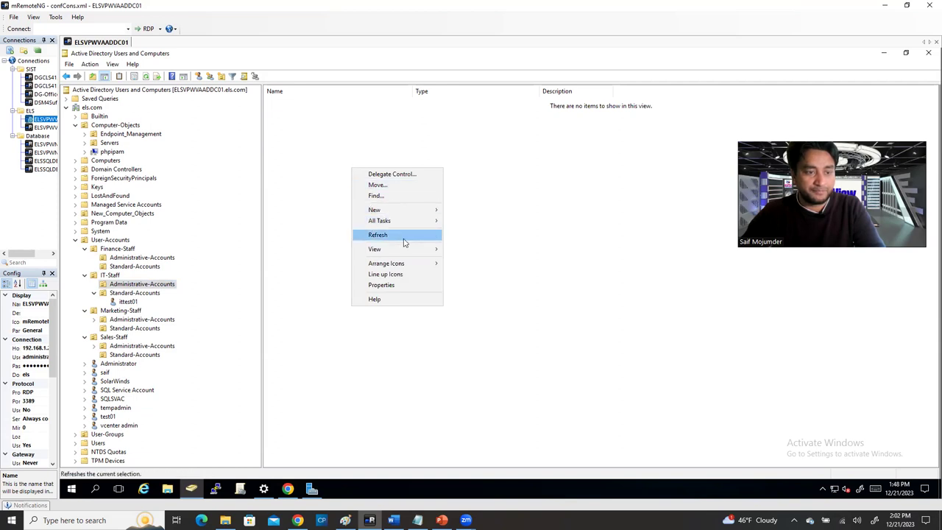
mouse_move(405, 213)
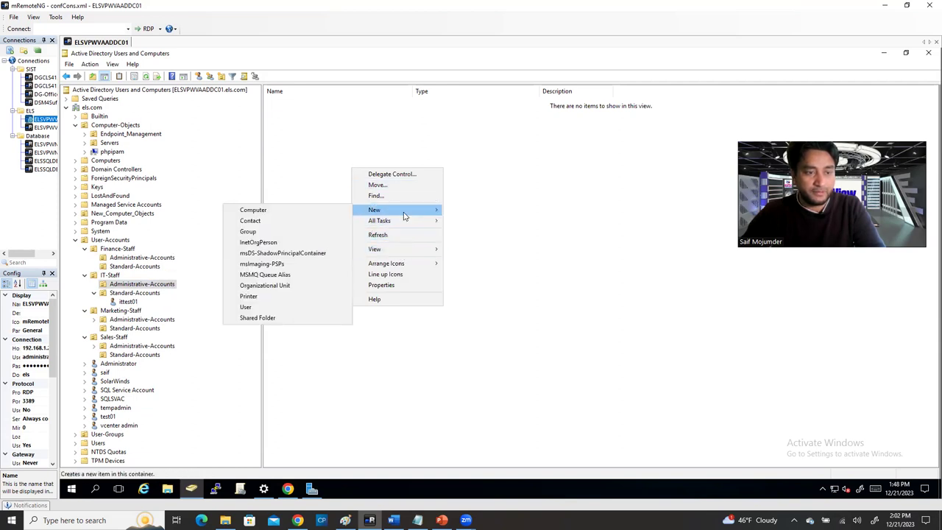
click(293, 307)
drag(232, 60, 573, 137)
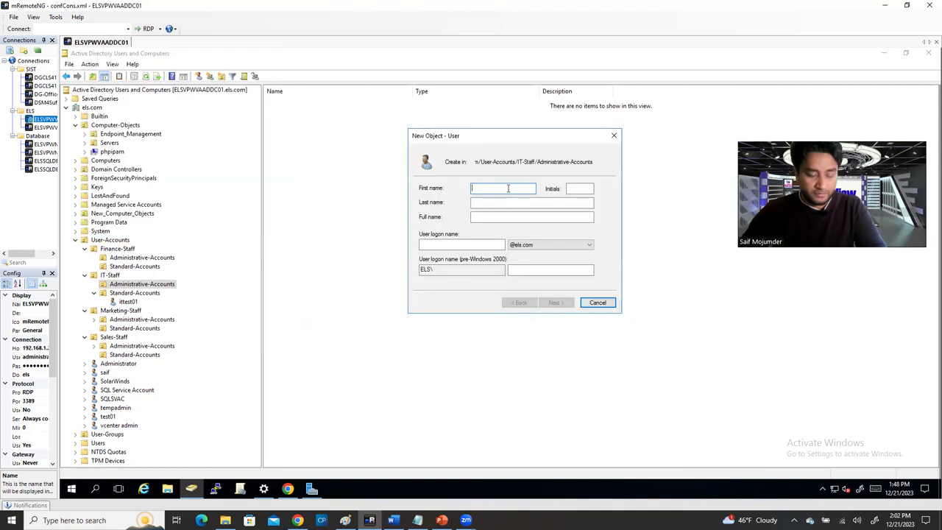
- Fill in the first name and logon name aaittest01, correcting typos, and continue
text(dasdgsaj)
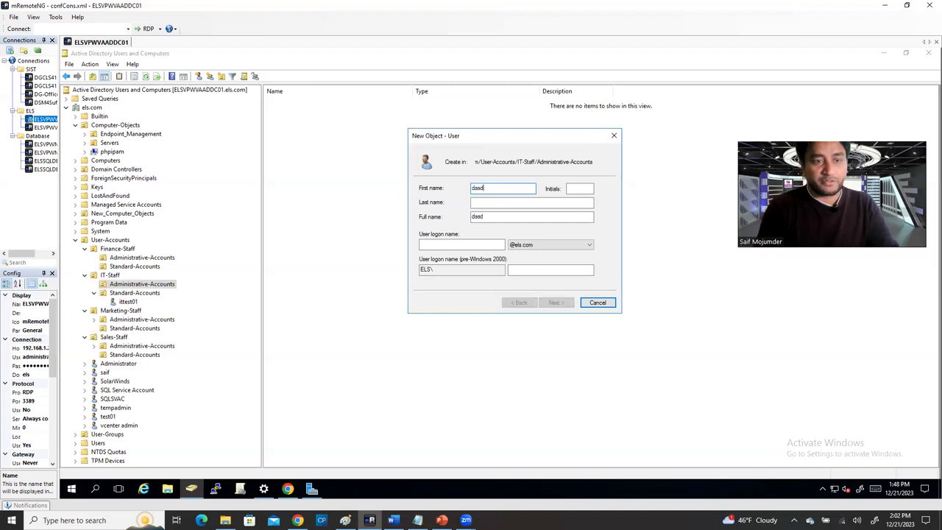
key(BackSpace)
key(BackSpace)
key(BackSpace)
key(BackSpace)
key(BackSpace)
key(BackSpace)
key(BackSpace)
key(BackSpace)
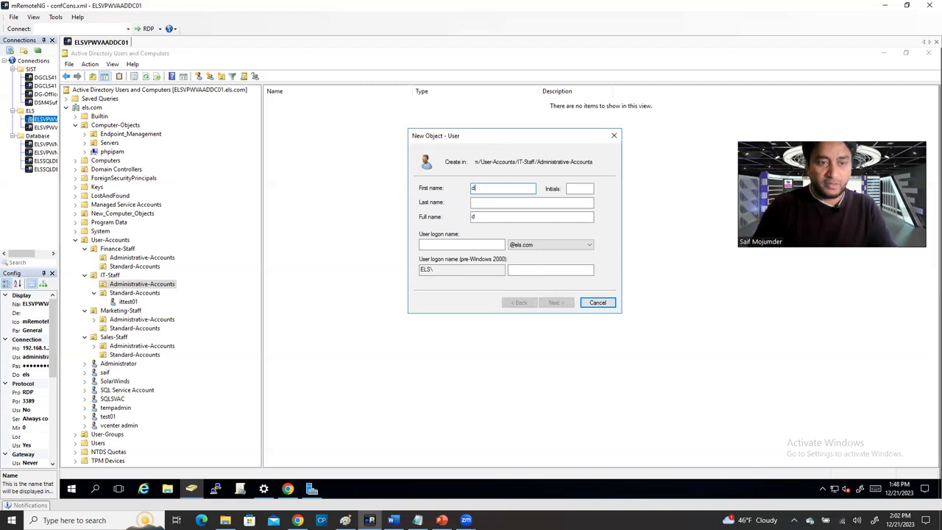
text(aatest)
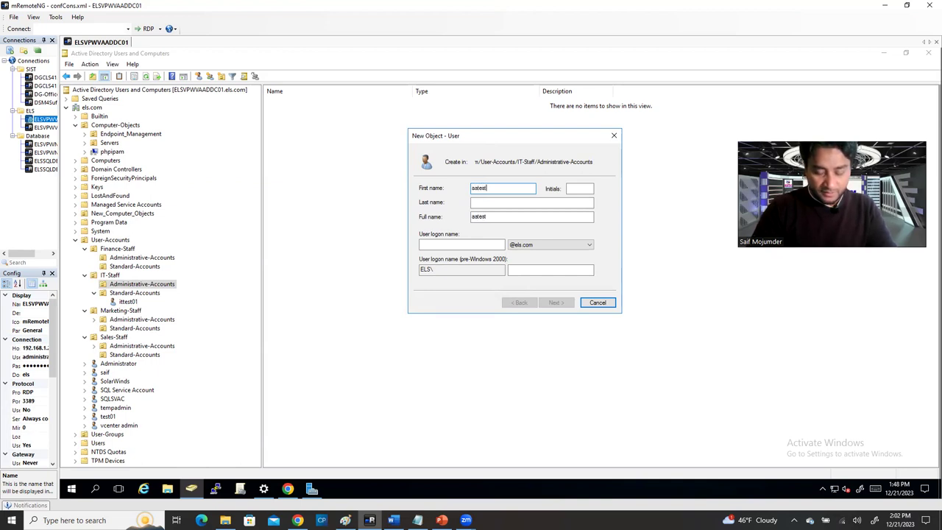
text(01)
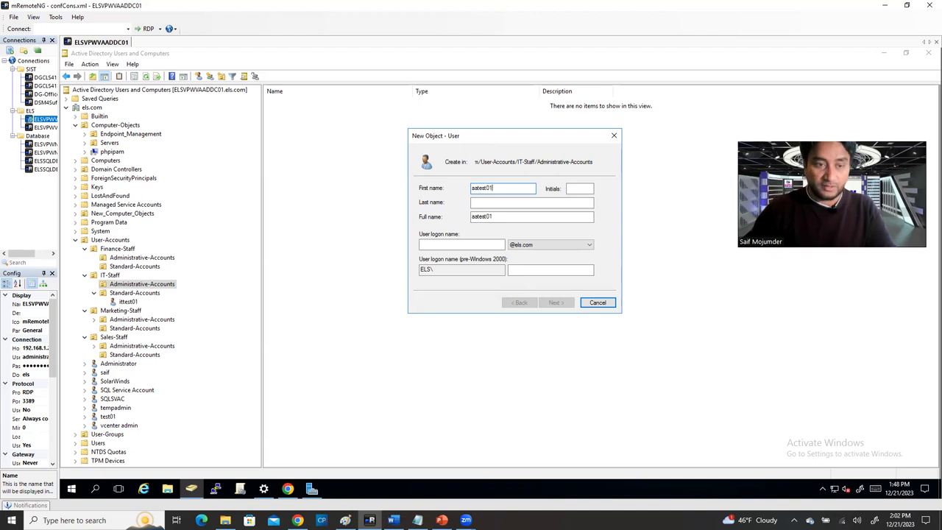
key(BackSpace)
key(BackSpace)
key(BackSpace)
key(BackSpace)
key(BackSpace)
key(BackSpace)
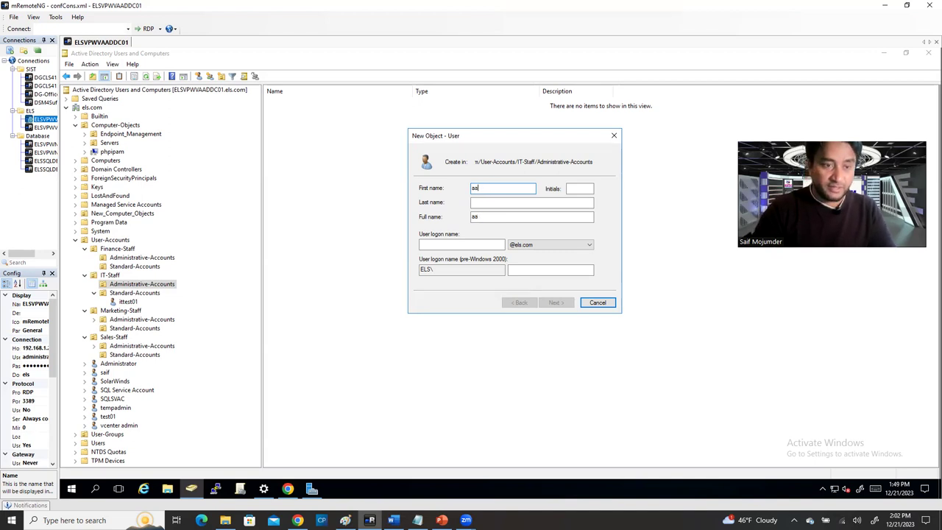
text(test)
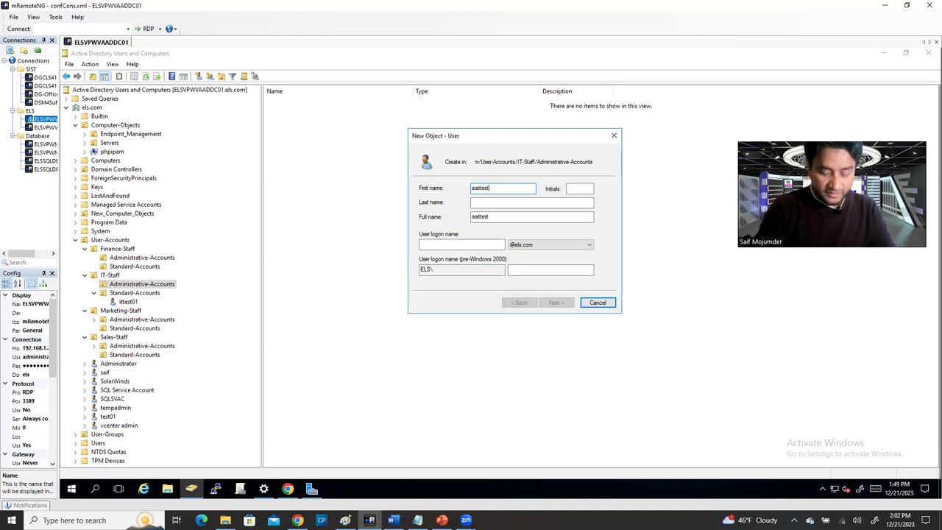
text(01)
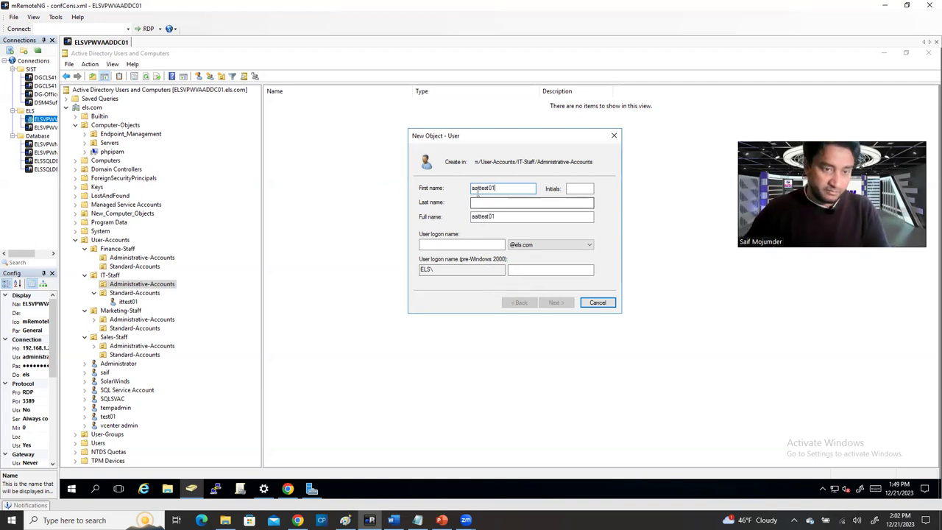
click(483, 245)
text(it)
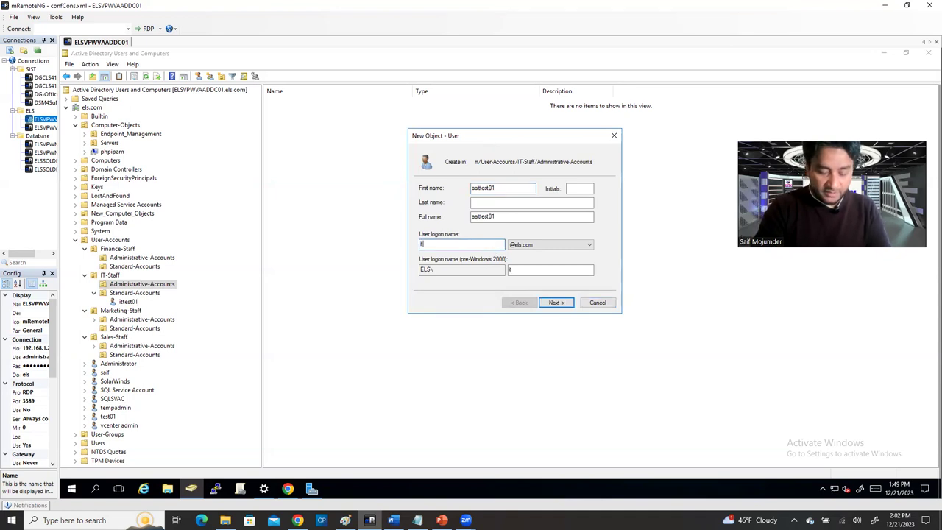
key(BackSpace)
key(BackSpace)
text(aa)
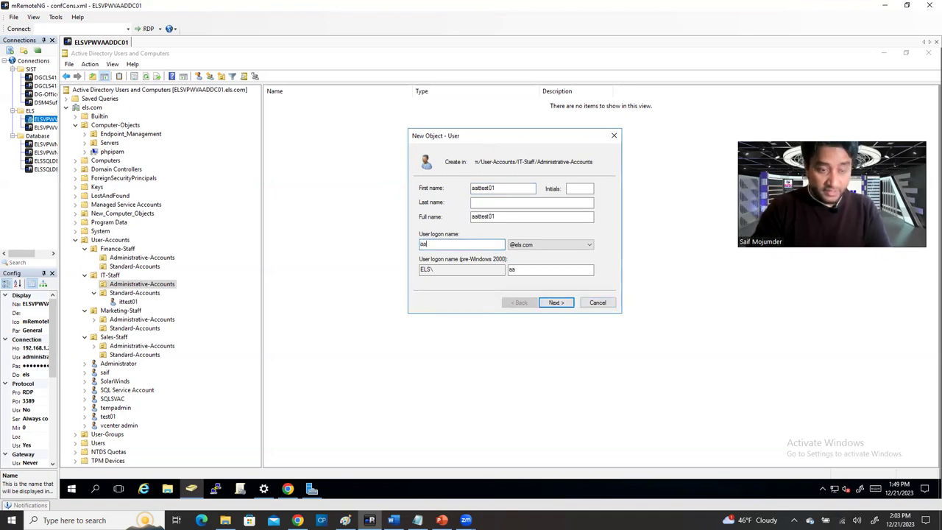
text(ttest01)
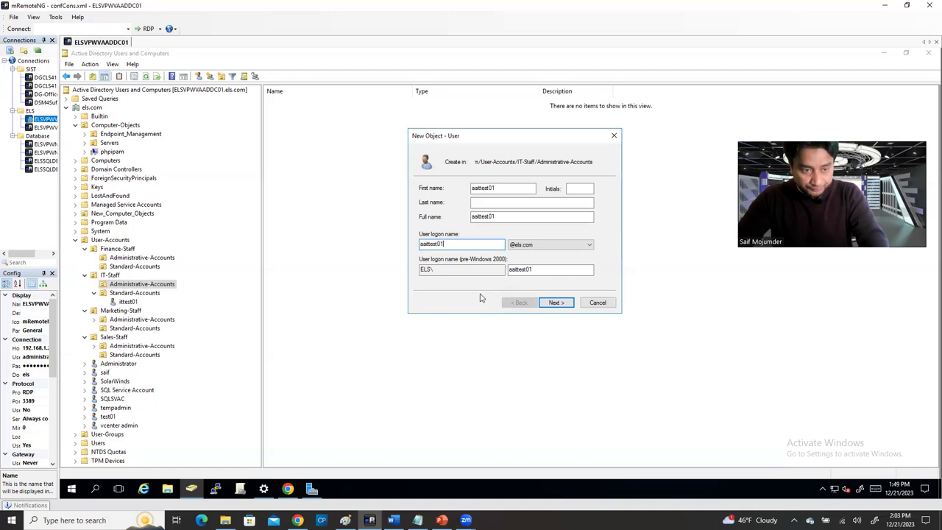
click(557, 304)
- Try the password checkboxes, then enter and confirm a password
click(422, 221)
click(423, 245)
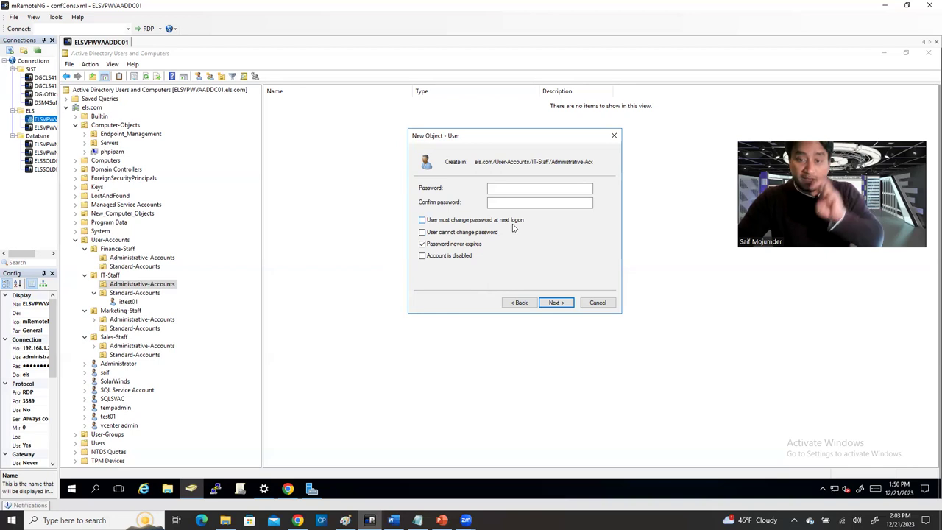
click(424, 246)
click(422, 220)
click(520, 189)
text(*****)
key(Tab)
text(*****)
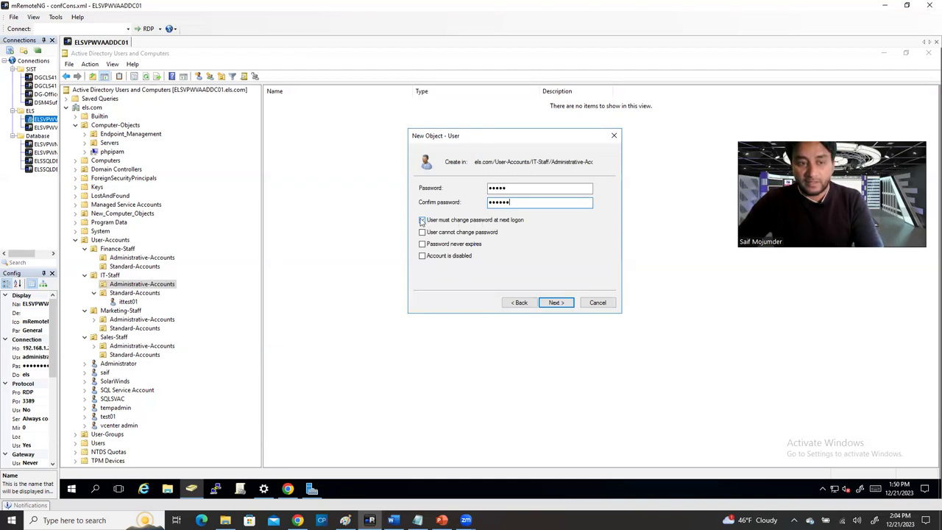
- Uncheck 'must change password', check 'Password never expires', and re-enter the confirmed password
click(422, 220)
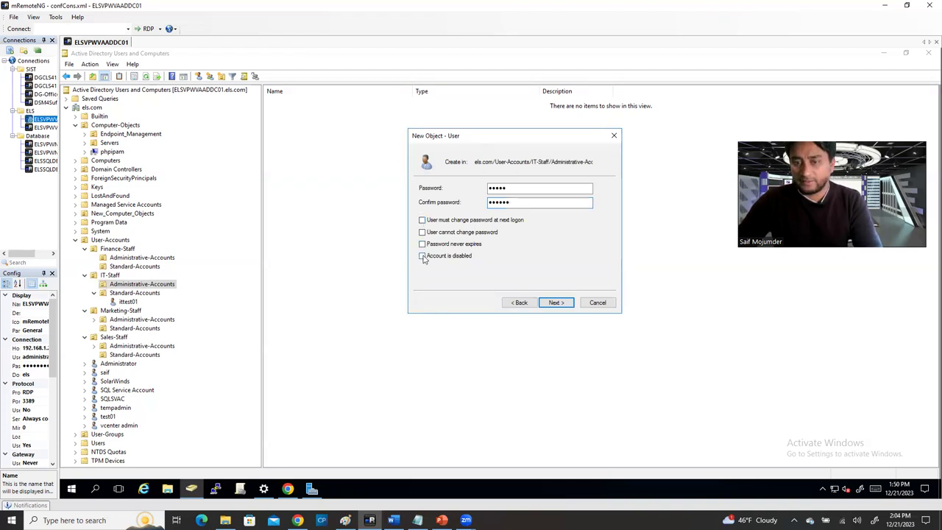
click(422, 244)
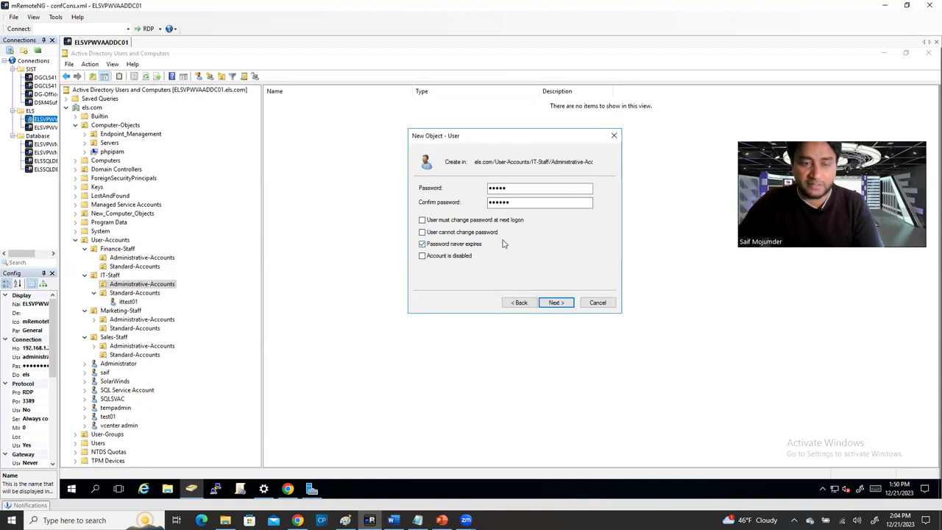
click(524, 187)
key(ctrl+a)
text(••••)
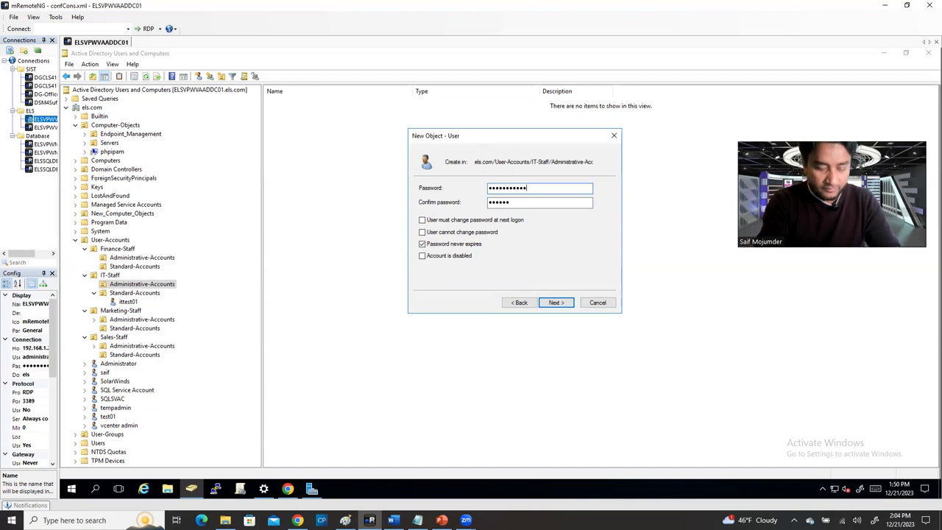
key(Tab)
text(••••)
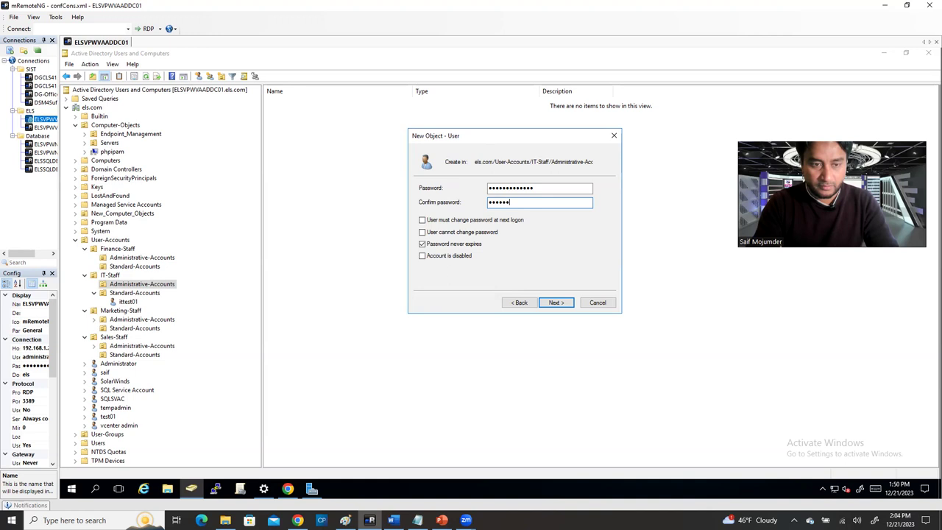
text(••••••••)
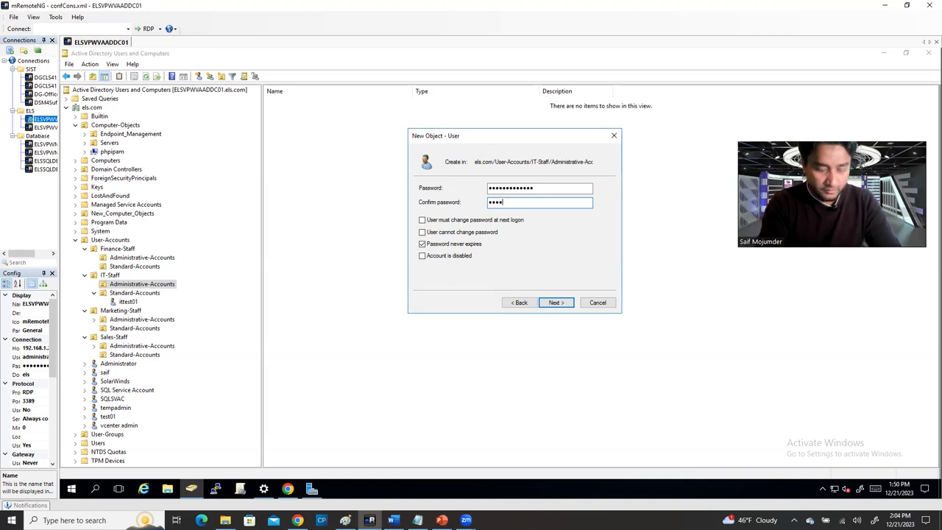
text(•••••)
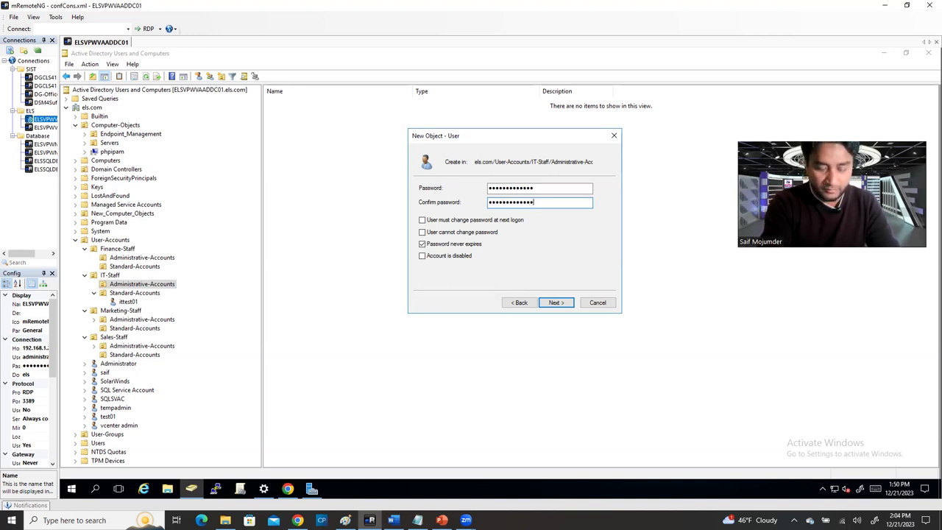
- Finish creating aaittest01 and locate it among the IT-Staff accounts
click(556, 303)
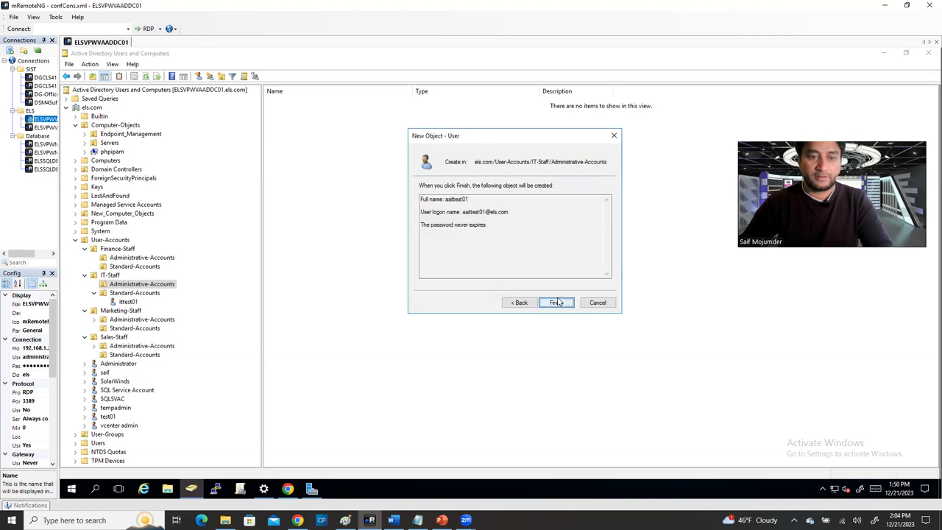
click(556, 303)
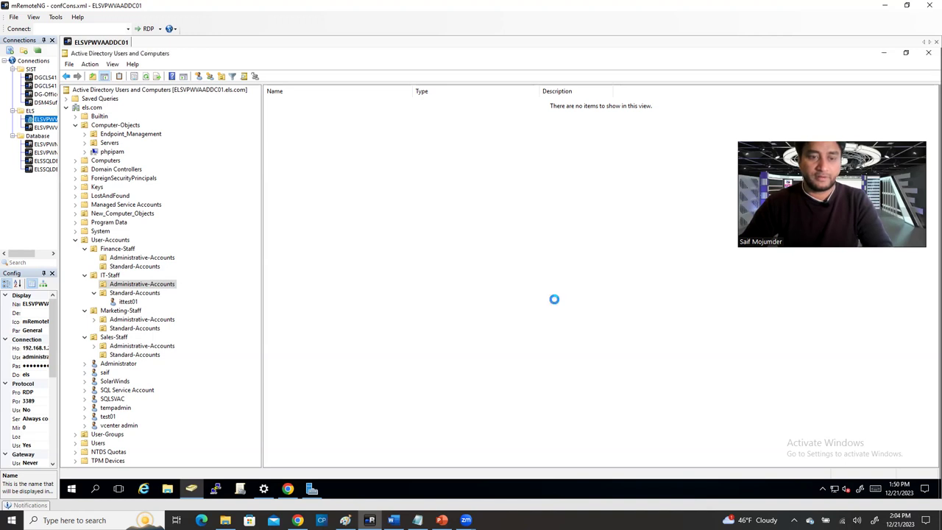
click(143, 284)
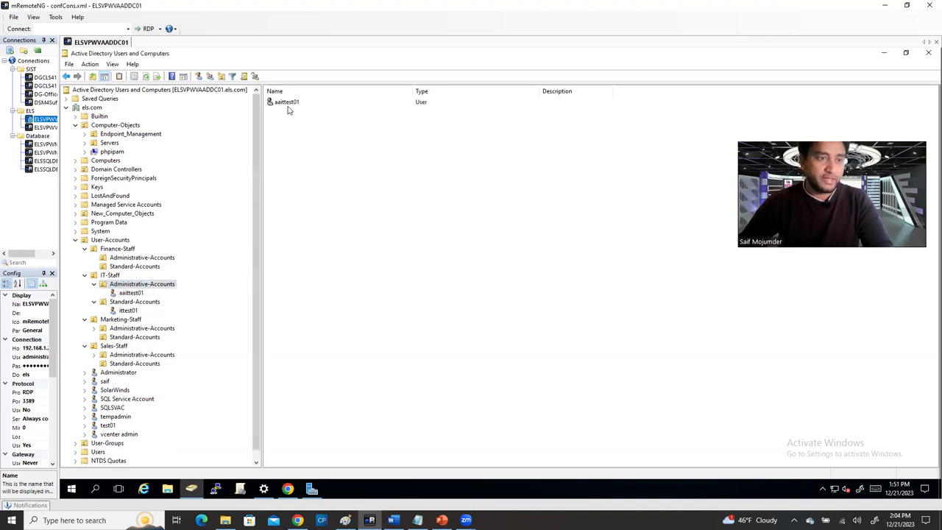
click(135, 302)
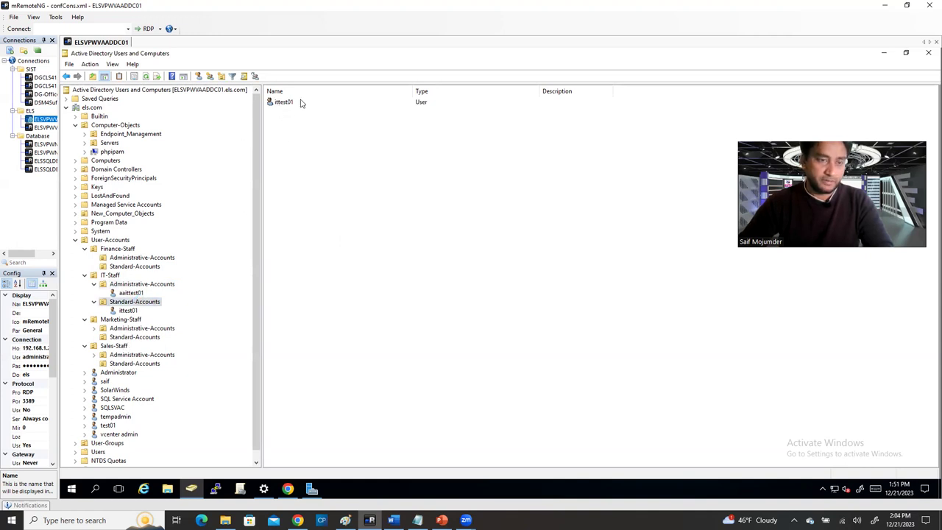
click(132, 293)
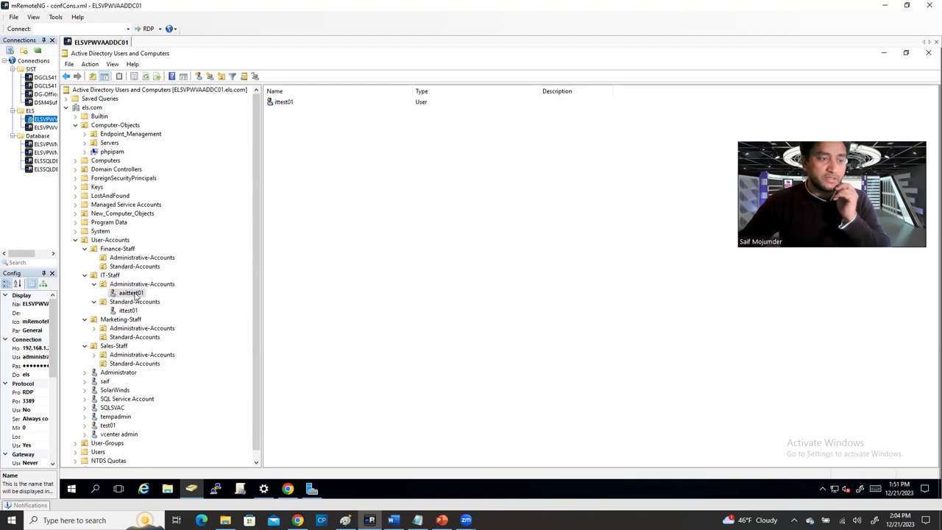
click(143, 284)
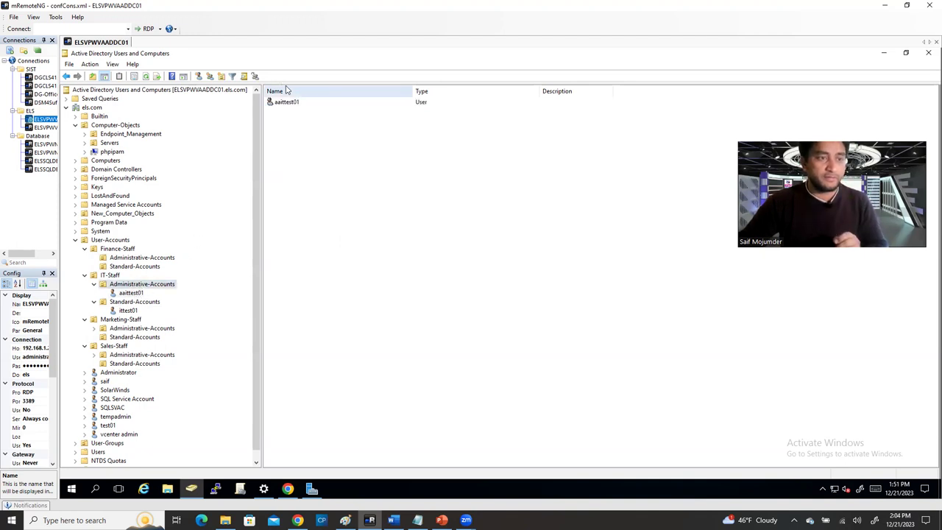
right_click(281, 102)
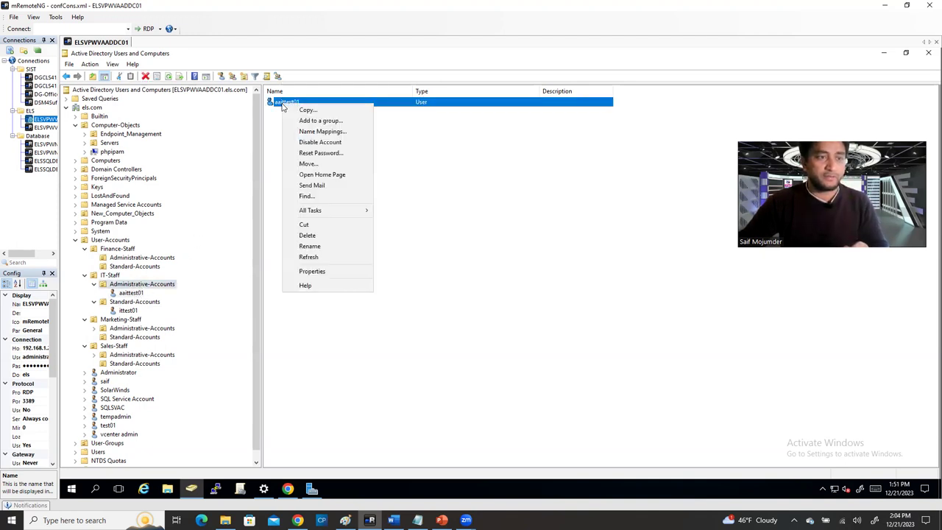
click(332, 271)
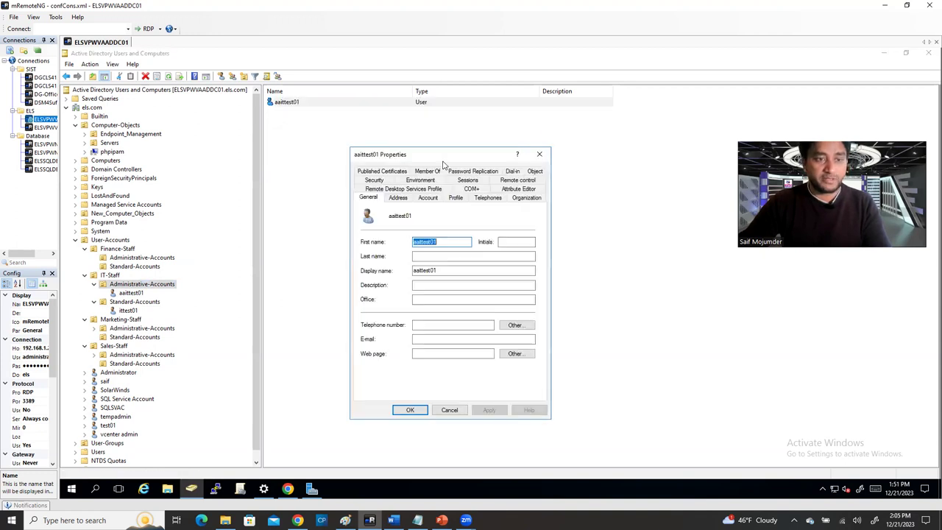
click(428, 171)
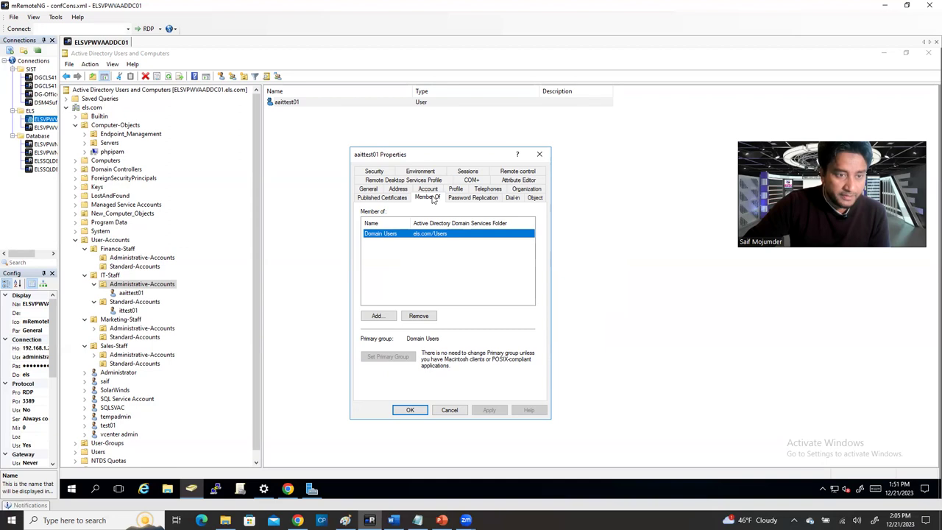
click(541, 154)
click(130, 311)
right_click(131, 312)
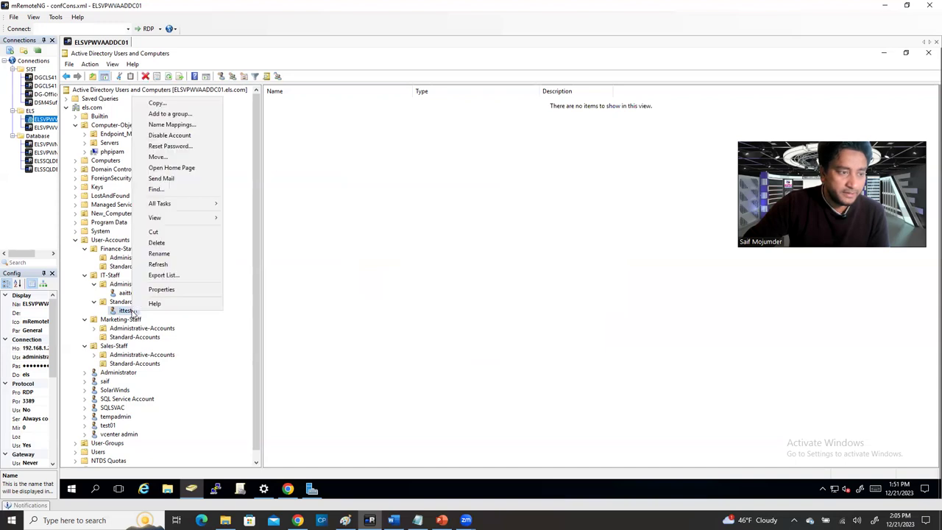
click(119, 303)
right_click(283, 103)
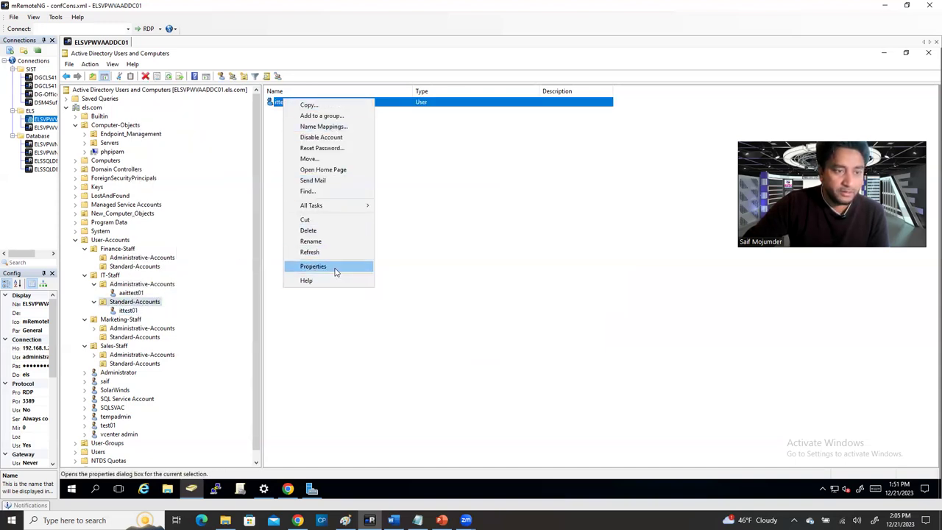
click(335, 268)
click(429, 197)
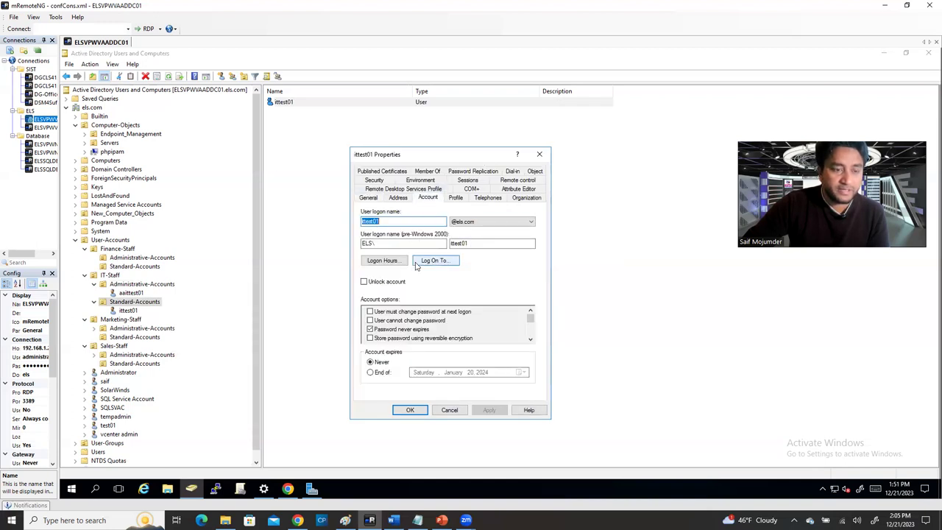
click(428, 170)
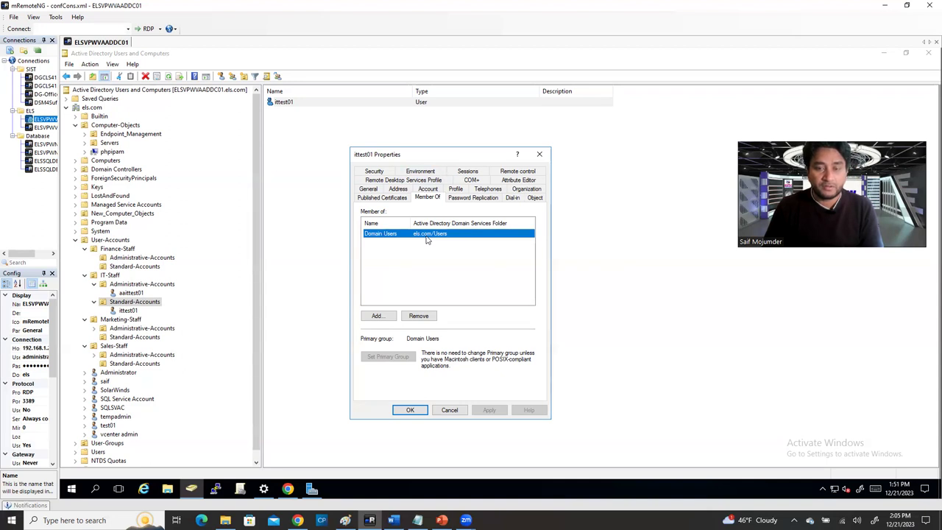
click(547, 155)
click(146, 285)
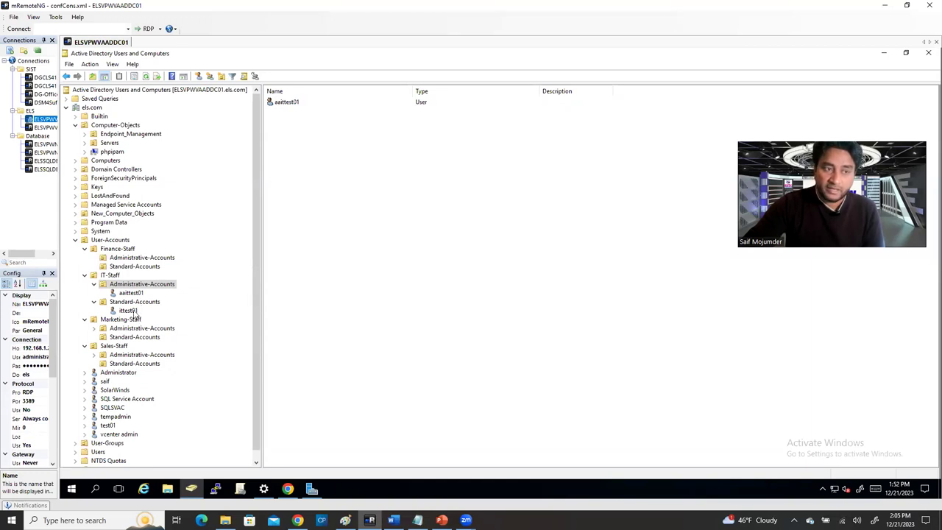
click(133, 312)
click(133, 294)
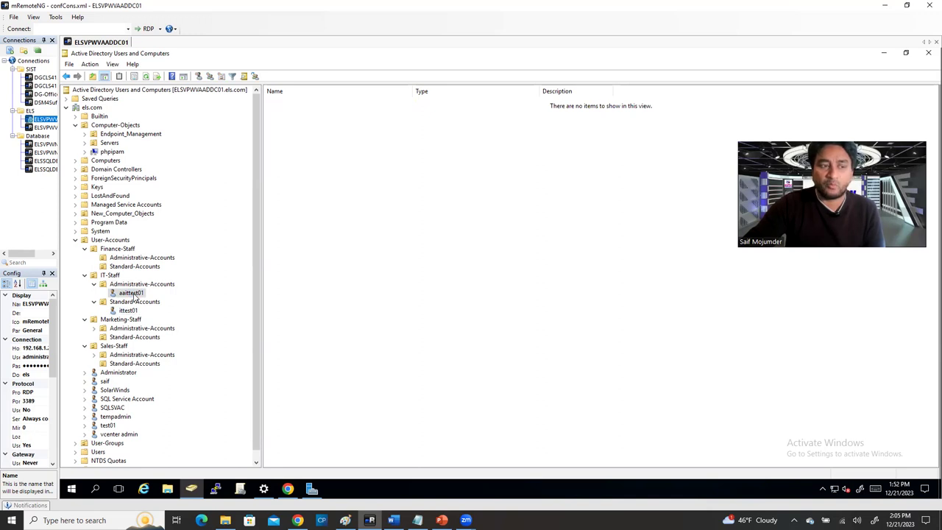
- Show aaittest01's Member Of list in its properties
click(138, 285)
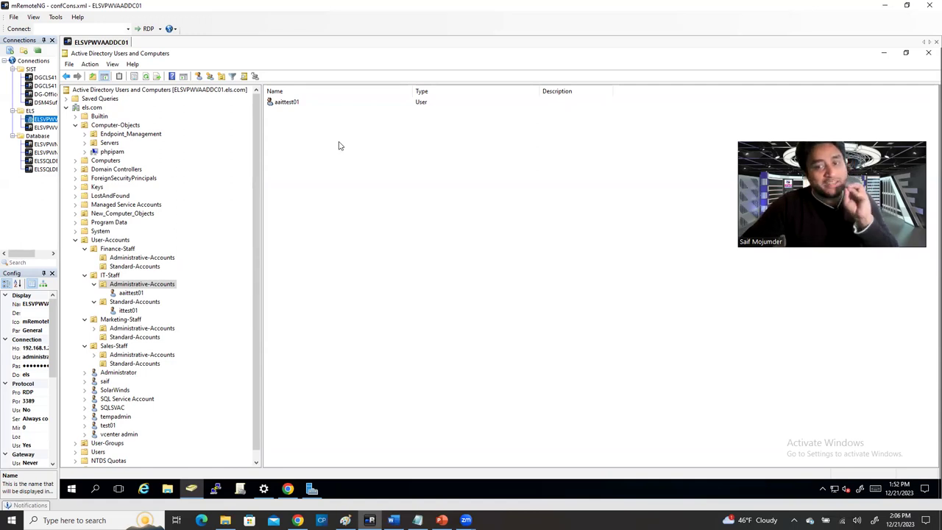
right_click(290, 105)
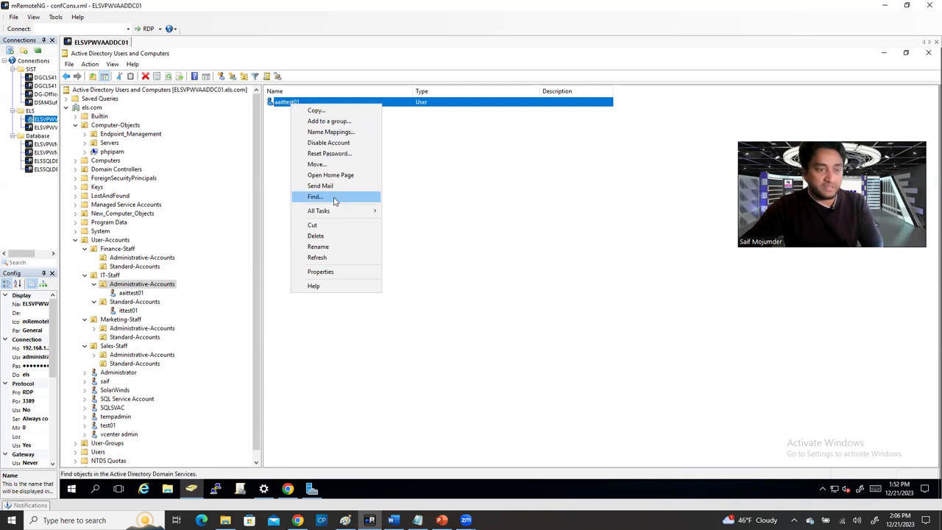
click(320, 272)
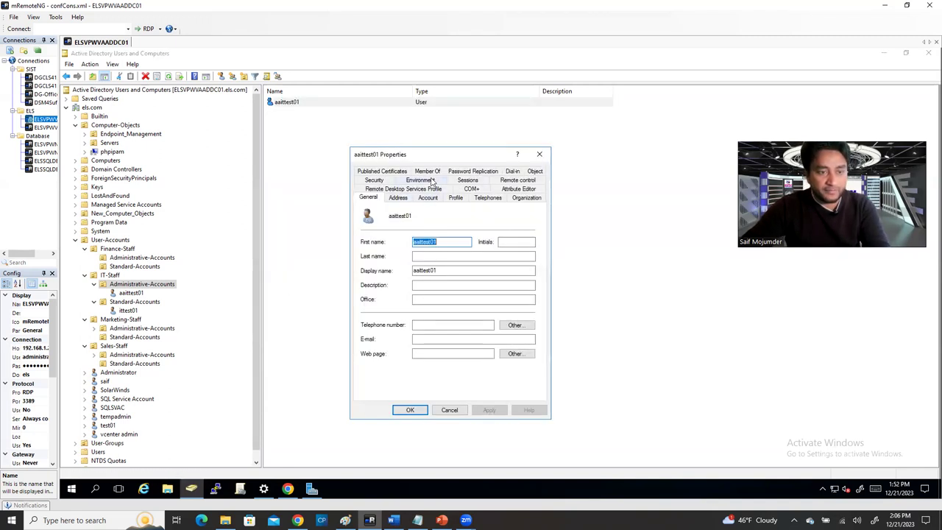
click(433, 172)
- Add the Administrators group to aaittest01's memberships
click(378, 315)
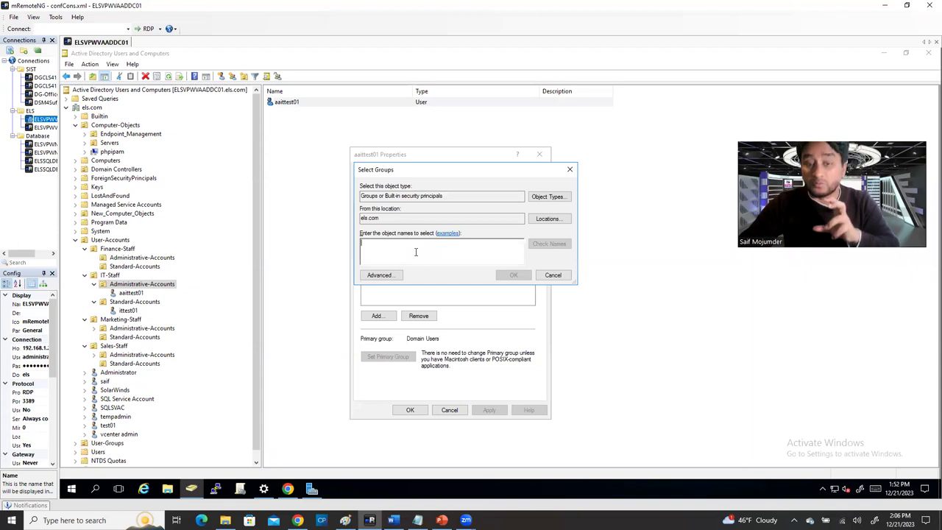
text(adm)
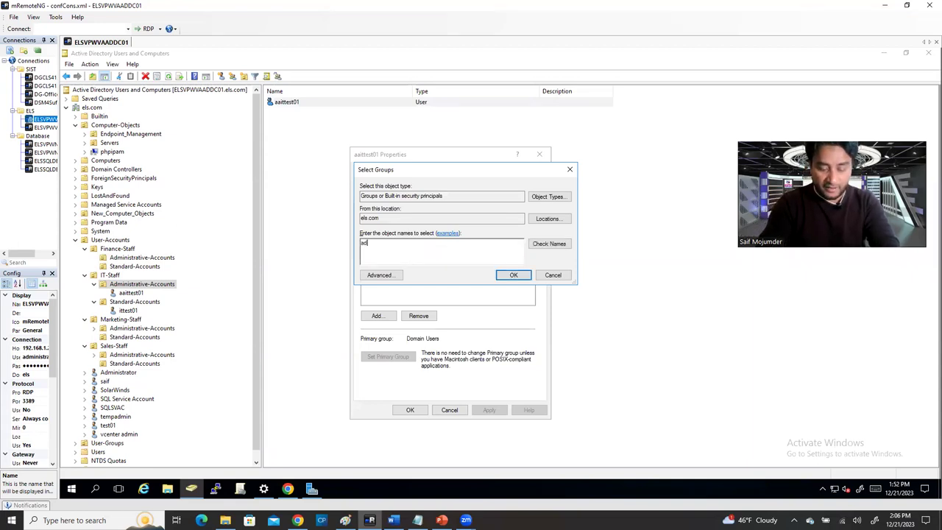
text(inistrators)
key(BackSpace)
click(560, 248)
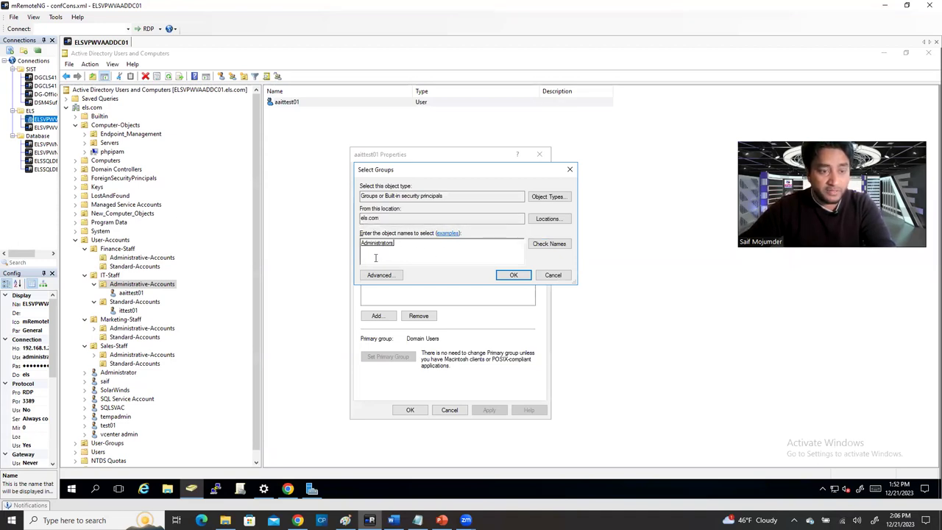
click(514, 275)
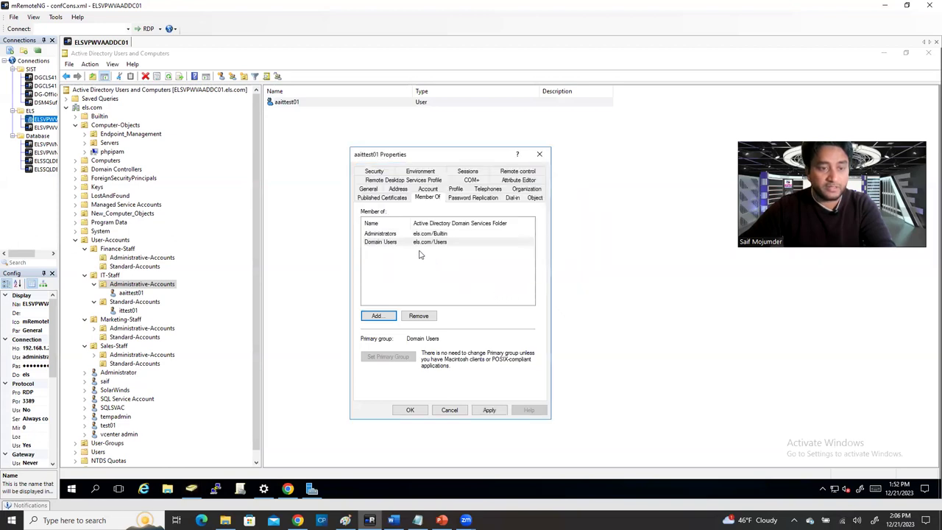
click(397, 234)
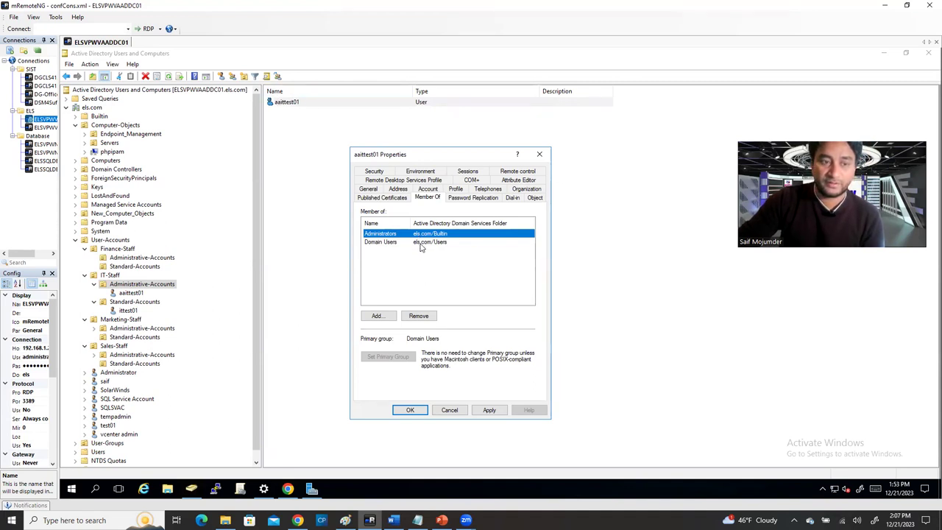
- Add the Domain Admins group to aaittest01's memberships
click(388, 315)
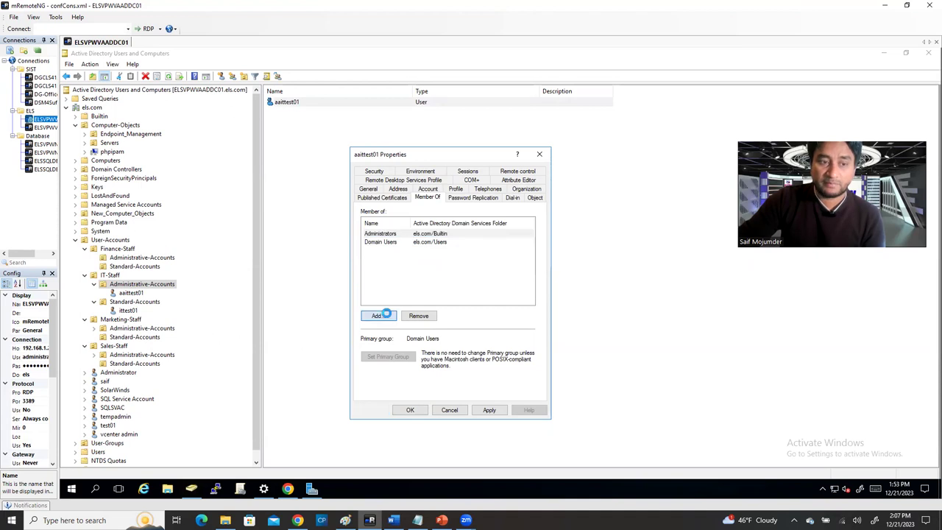
text(domain a)
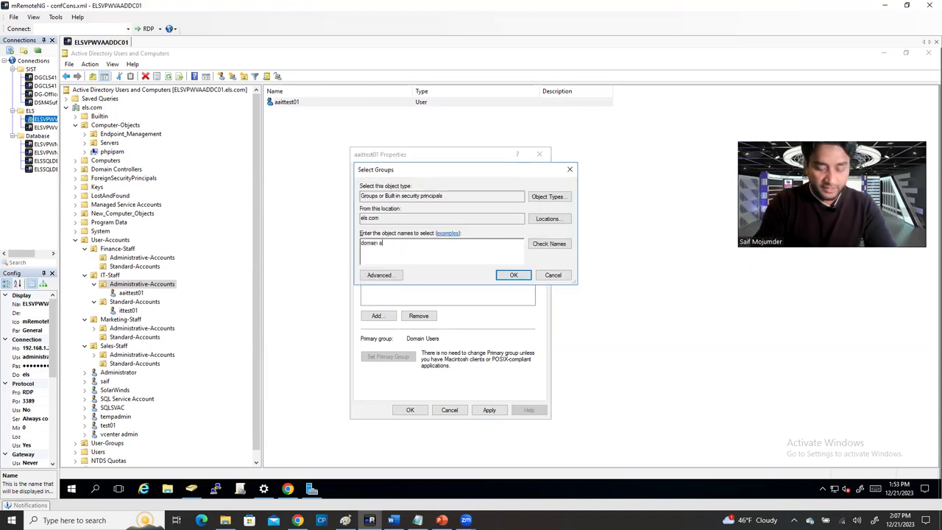
text(dmins)
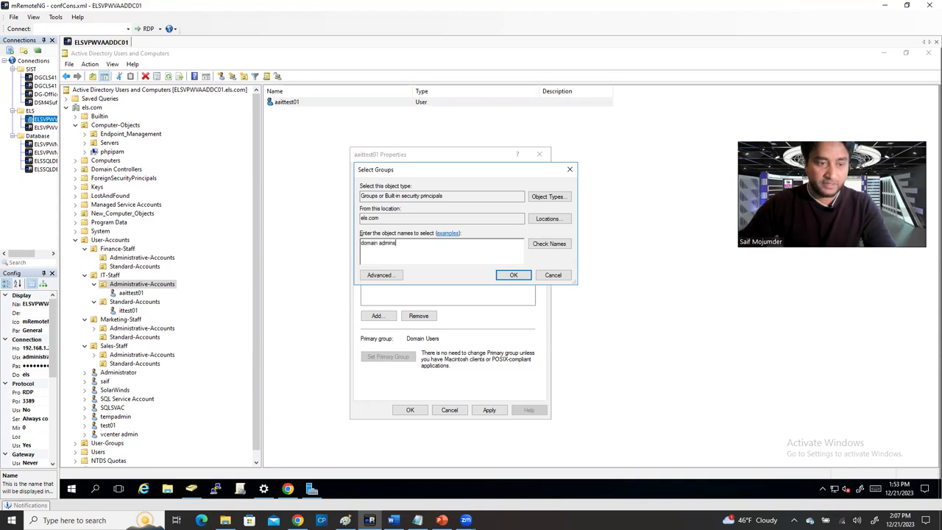
click(549, 244)
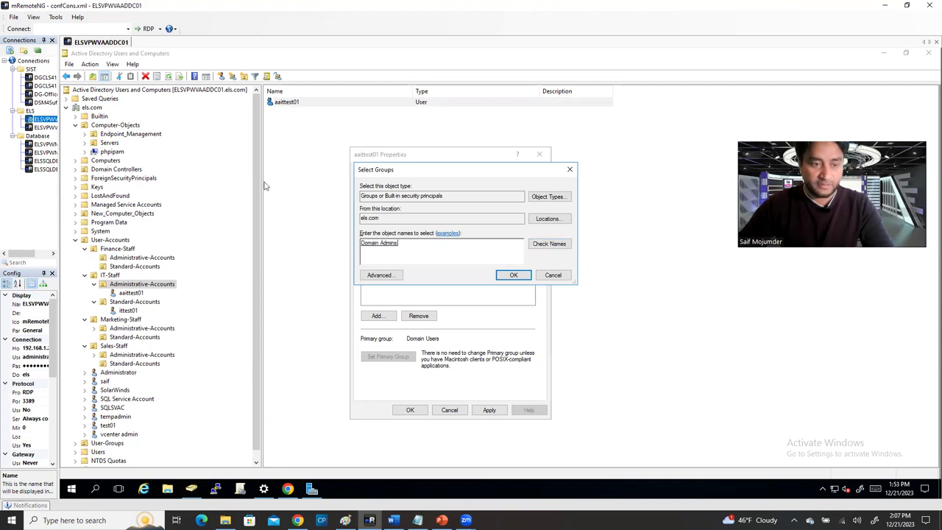
click(509, 275)
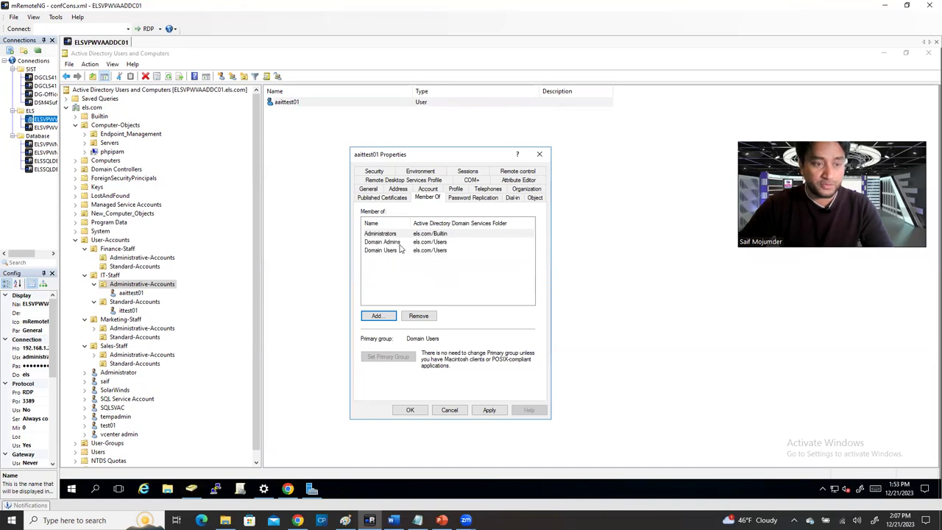
click(423, 244)
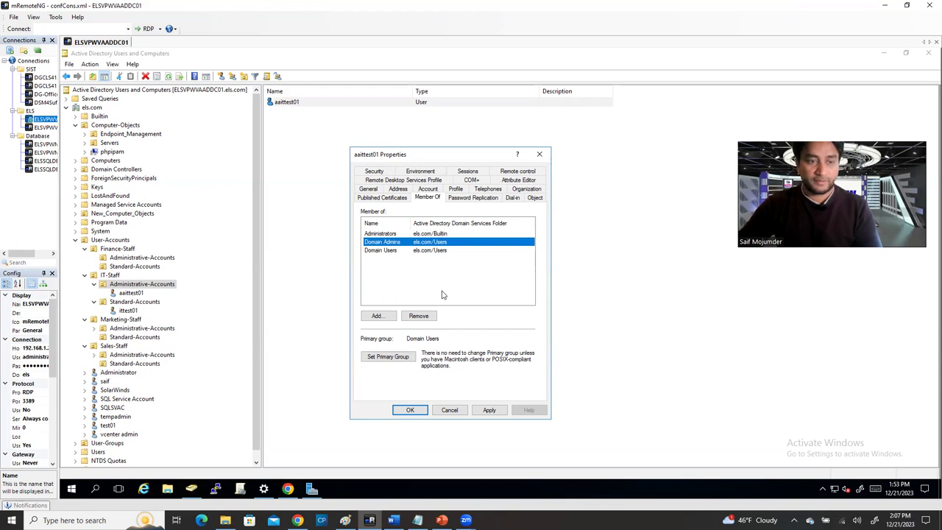
- Attempt removing Domain Users, dismiss the primary-group error, and save the properties
click(425, 251)
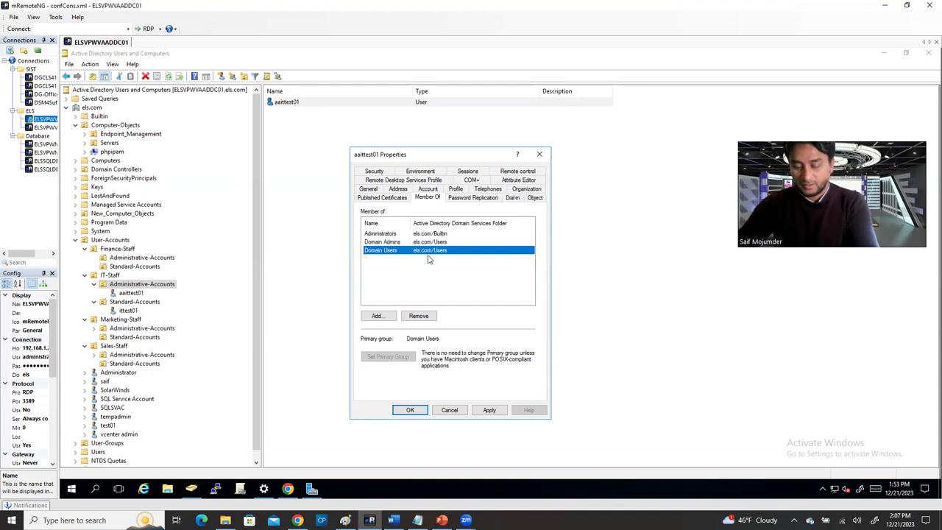
click(417, 316)
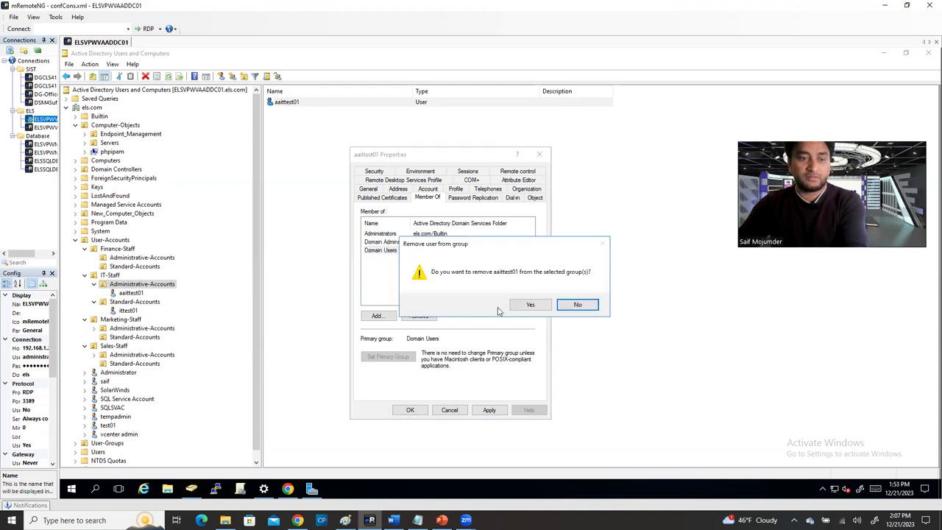
click(524, 306)
click(589, 305)
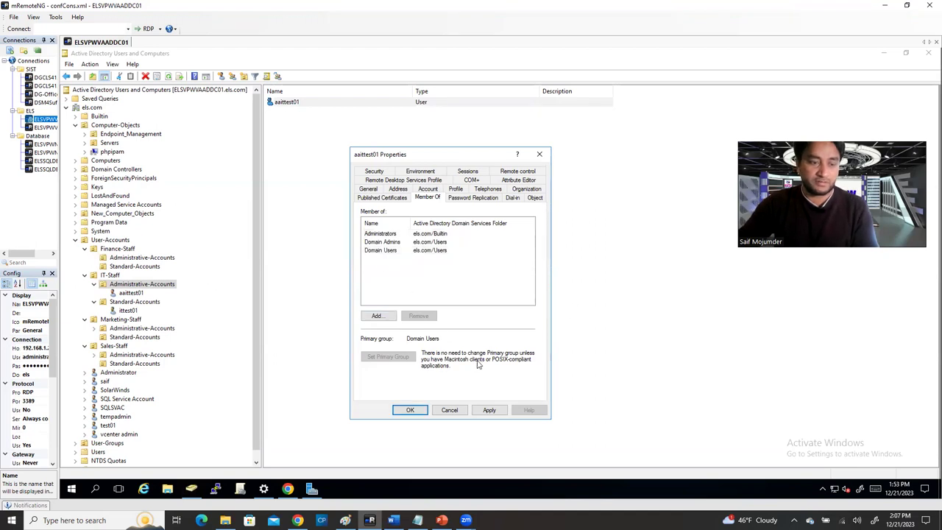
click(489, 411)
click(410, 410)
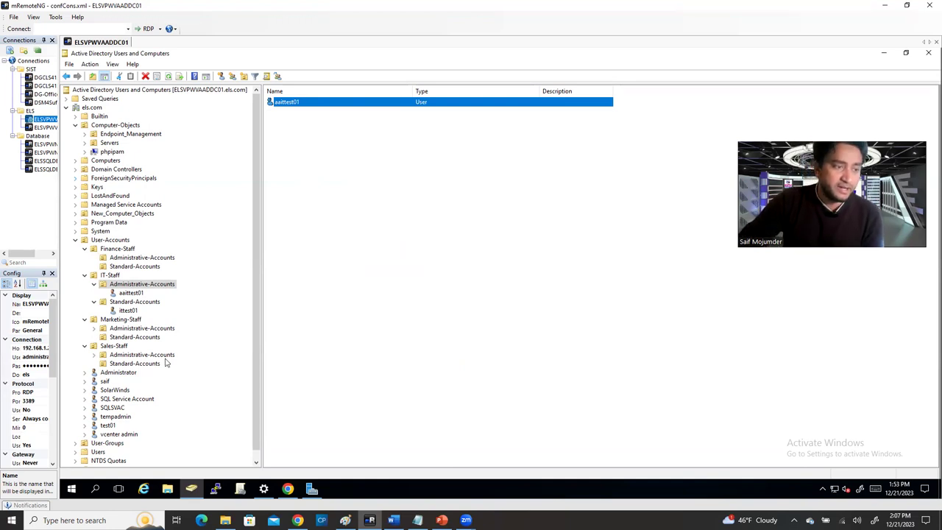
- Review aaittest01's group memberships and close its properties
click(136, 294)
click(133, 311)
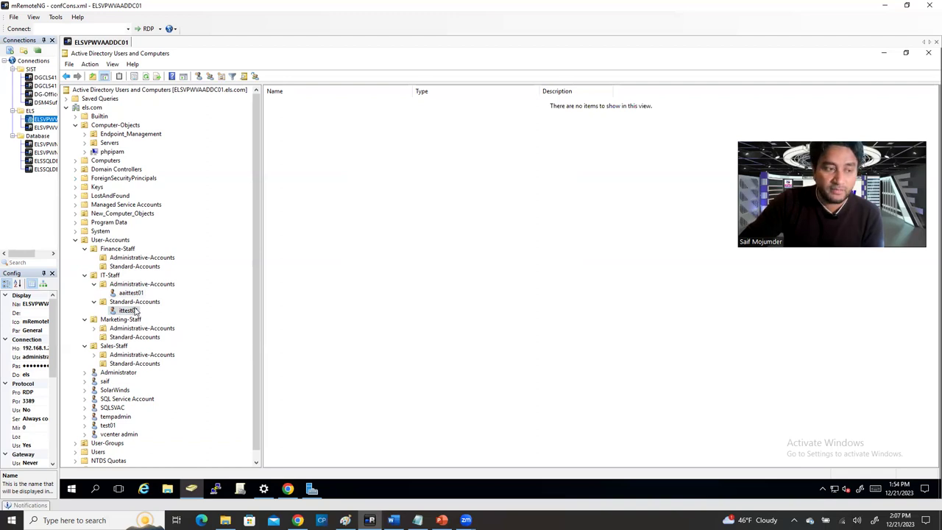
right_click(131, 293)
click(158, 277)
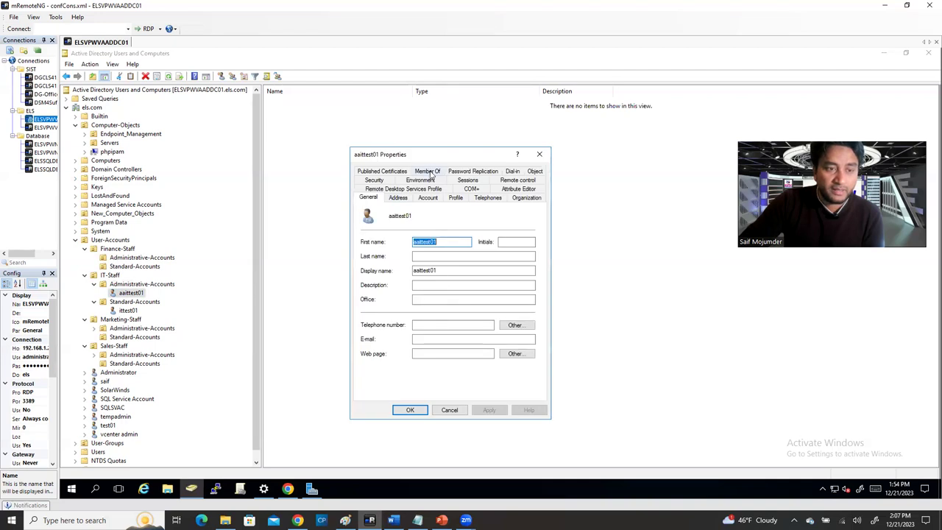
click(427, 171)
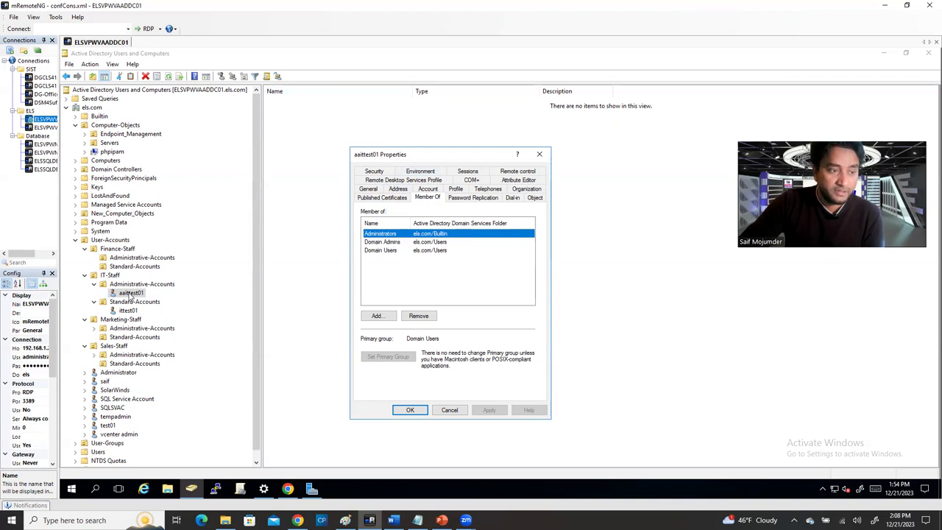
click(448, 410)
- Review ittest01's group memberships and close its properties
click(127, 310)
right_click(131, 310)
click(175, 288)
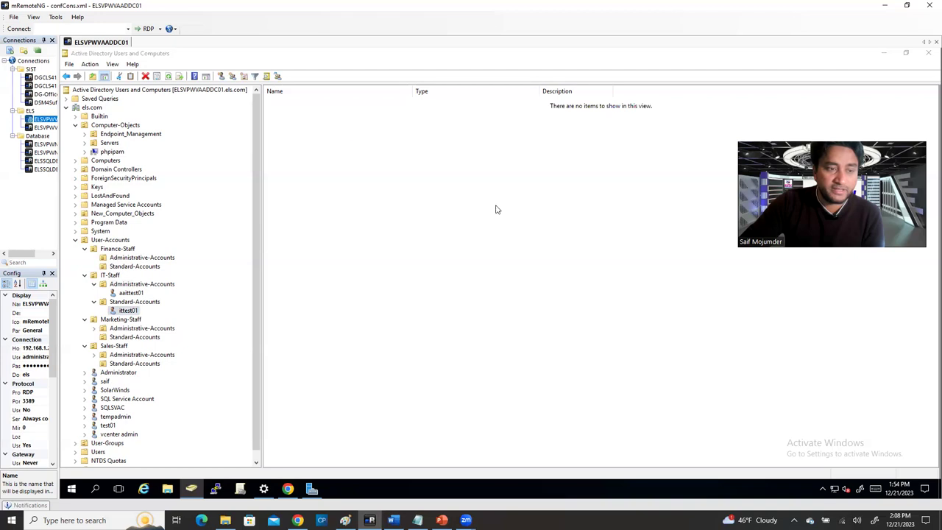
click(427, 176)
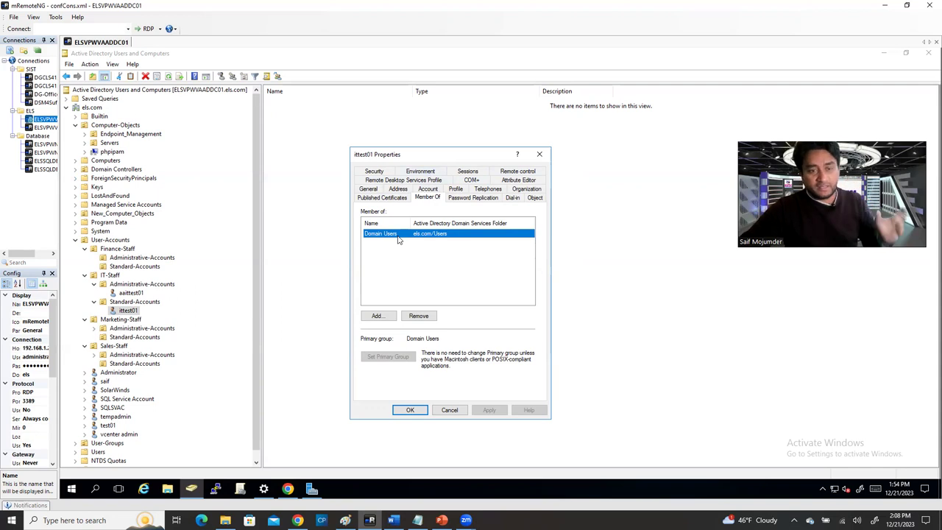
click(539, 154)
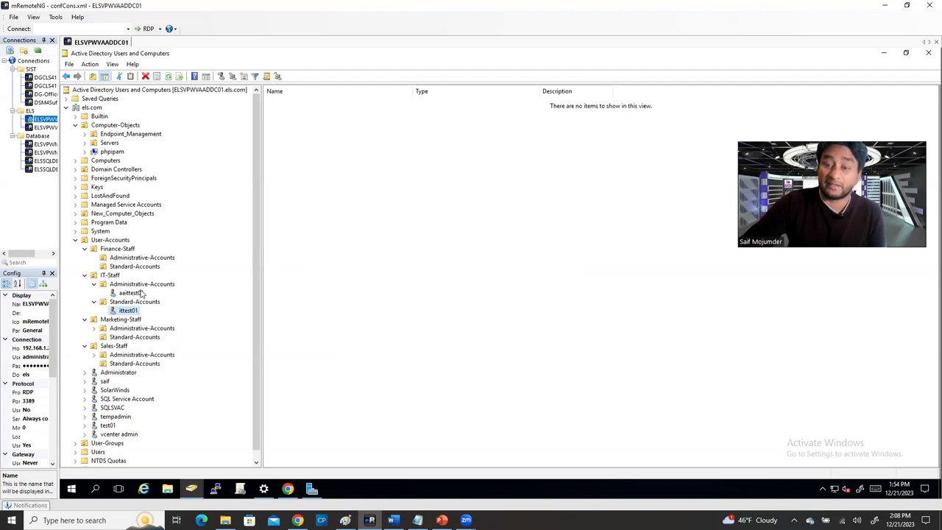
- List the Marketing-Staff OU contents, then bring up the PowerPoint presentation
click(136, 294)
click(132, 320)
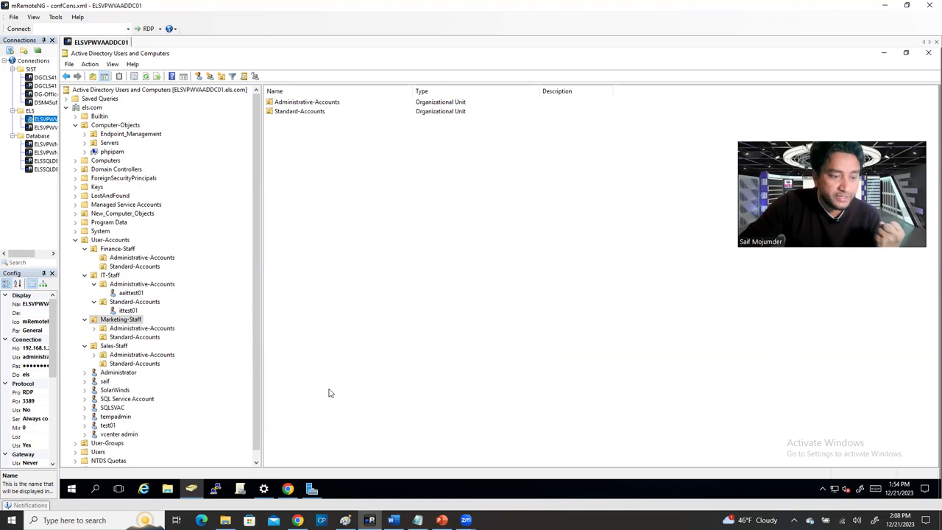
click(441, 520)
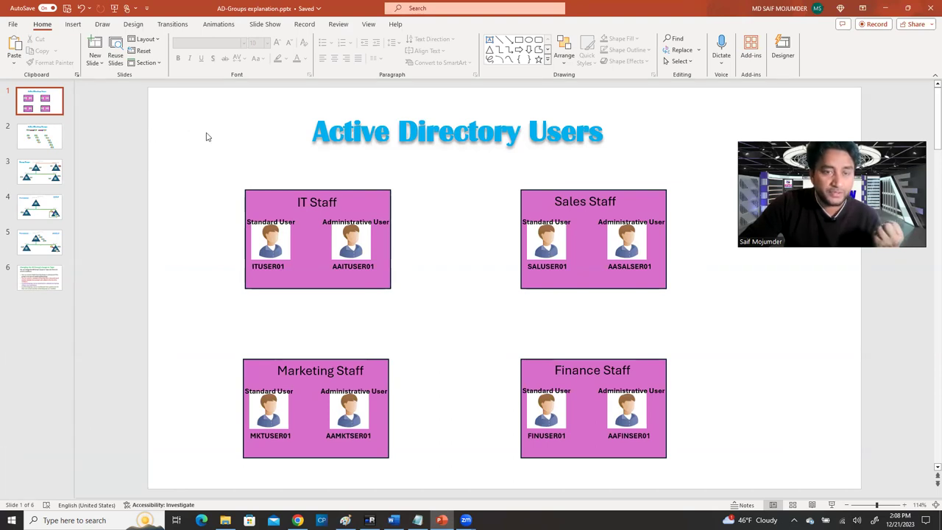
- Minimize PowerPoint to return to the directory console
click(887, 8)
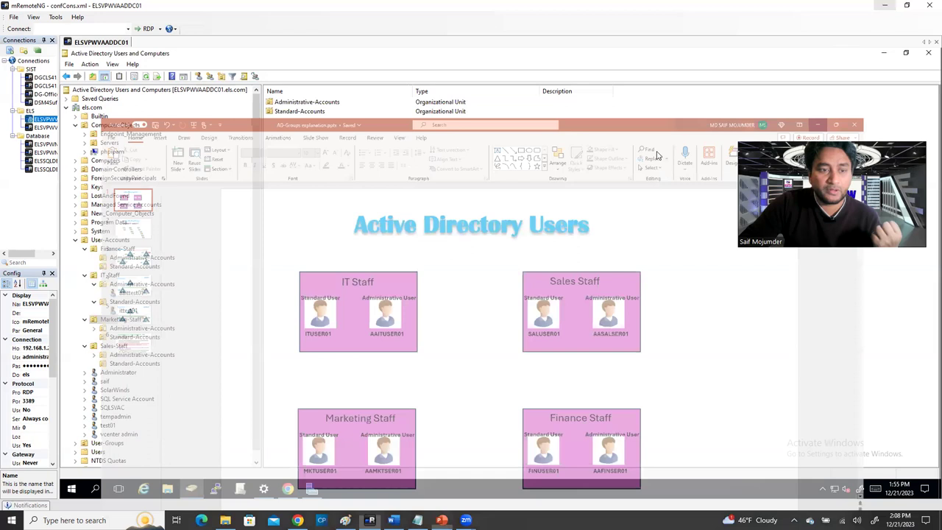
- Collapse User-Accounts and list the security groups in User-Groups
click(76, 241)
click(75, 248)
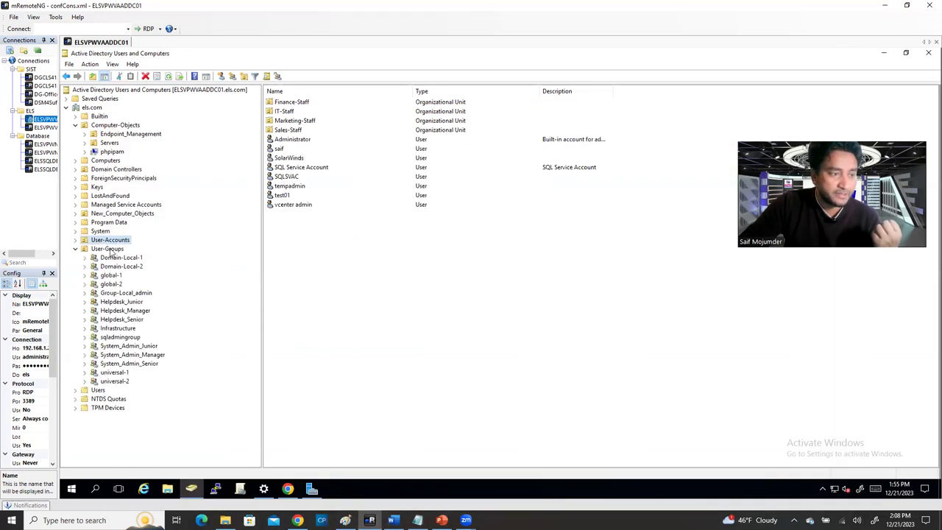
click(107, 248)
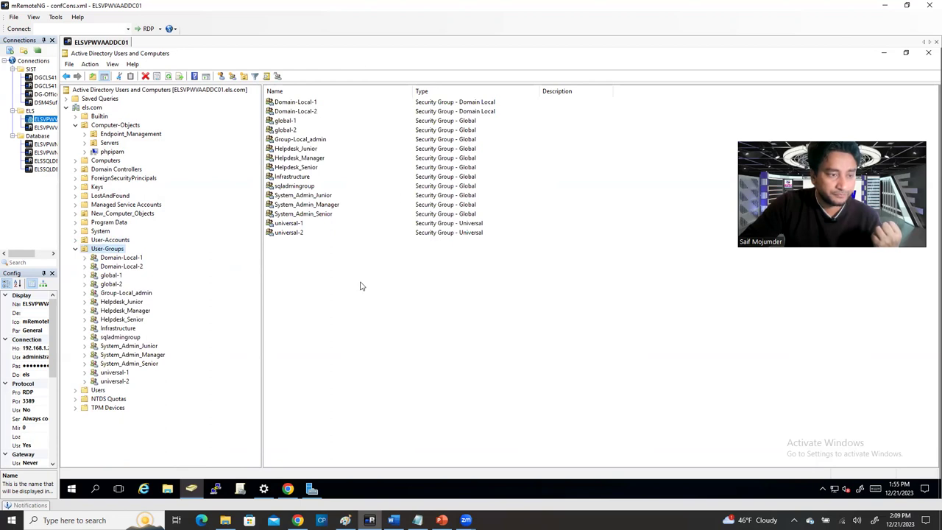
click(354, 315)
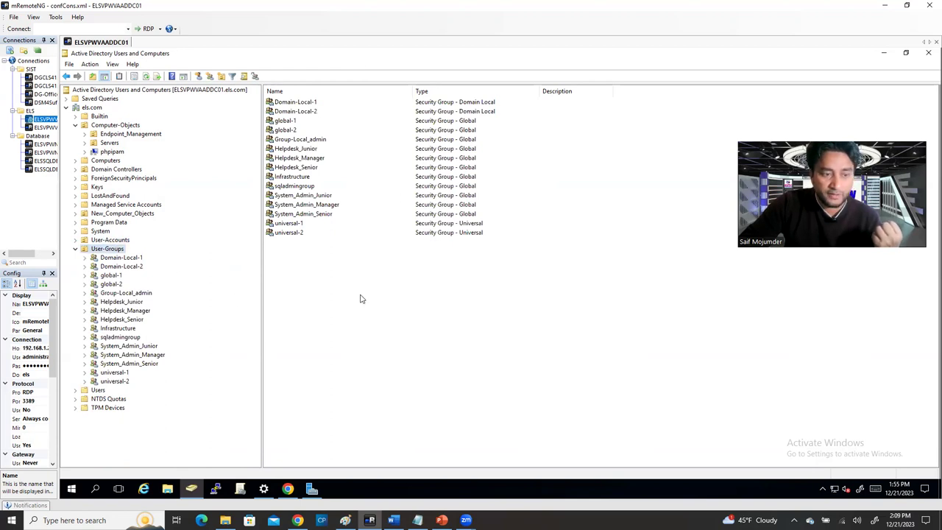
right_click(360, 298)
mouse_move(406, 338)
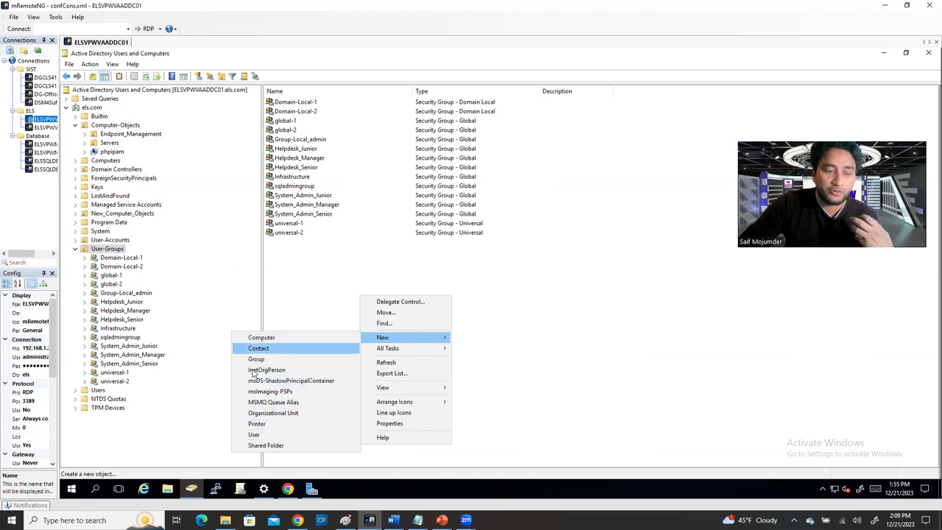
- Select the universal-2 group, then show PowerPoint slide 2 'Active Directory Groups'
click(696, 250)
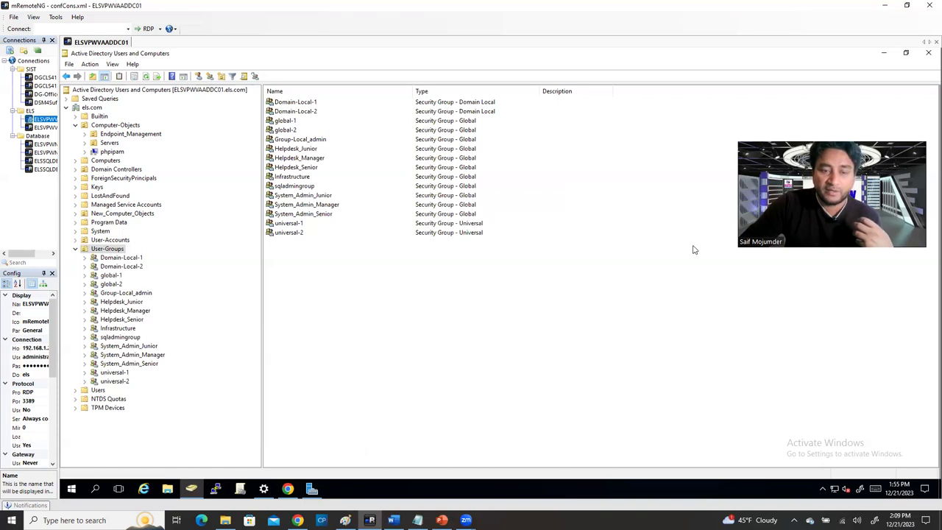
right_click(628, 265)
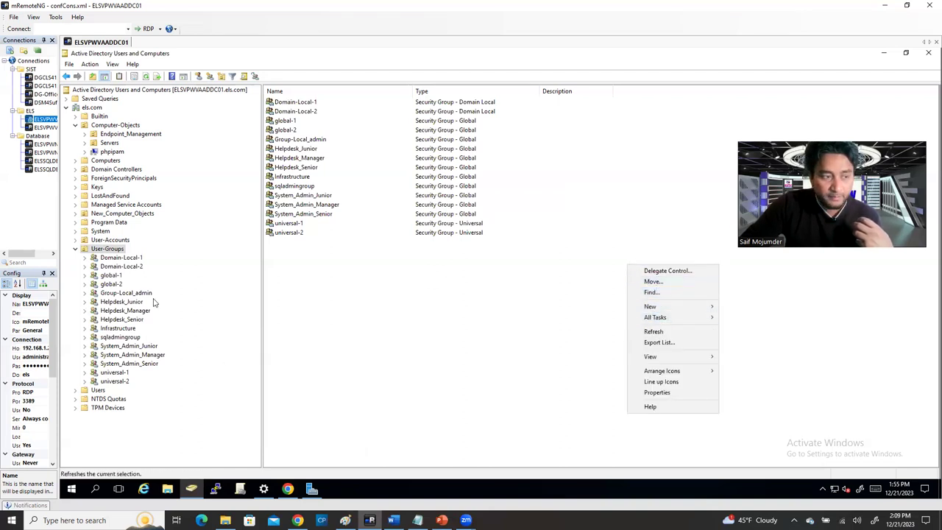
click(121, 250)
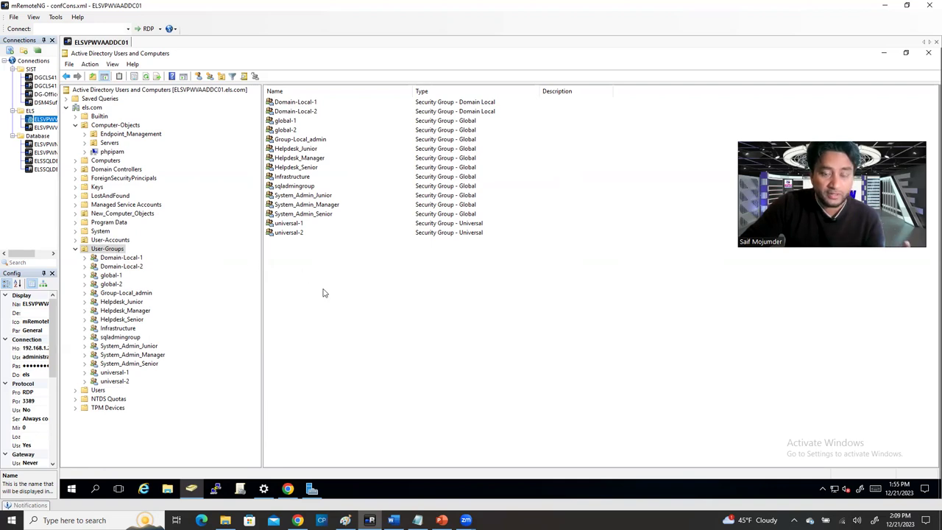
click(288, 234)
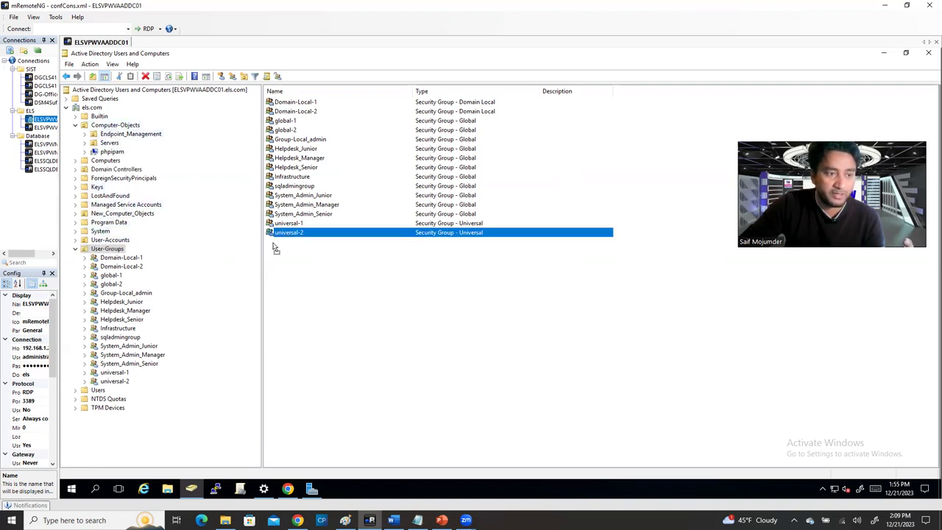
drag(312, 231, 396, 337)
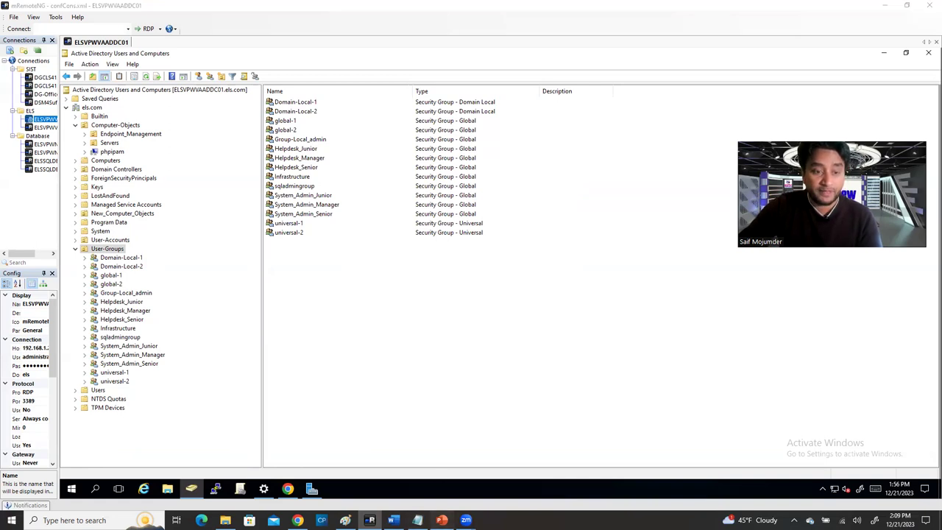
click(442, 521)
click(43, 135)
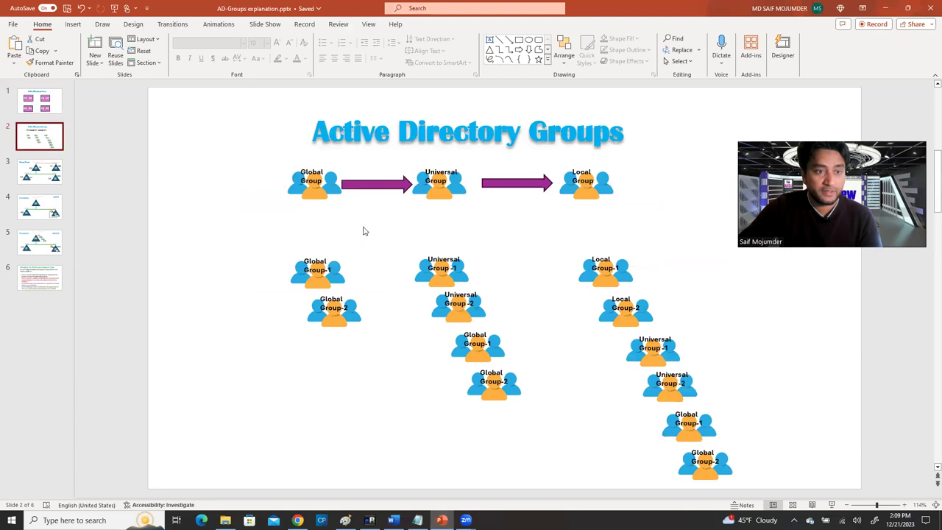
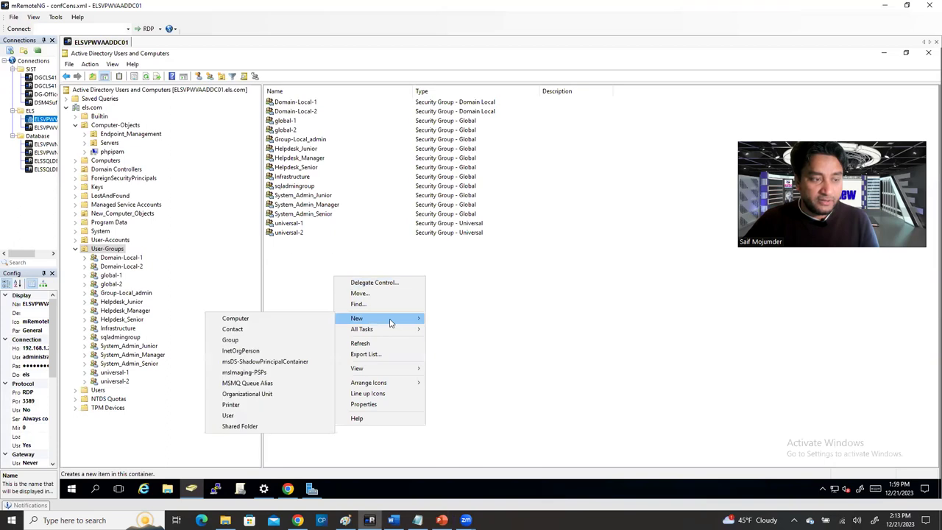
- Open a New Object – Group dialog for els.com/User-Groups and centre it on screen
click(106, 249)
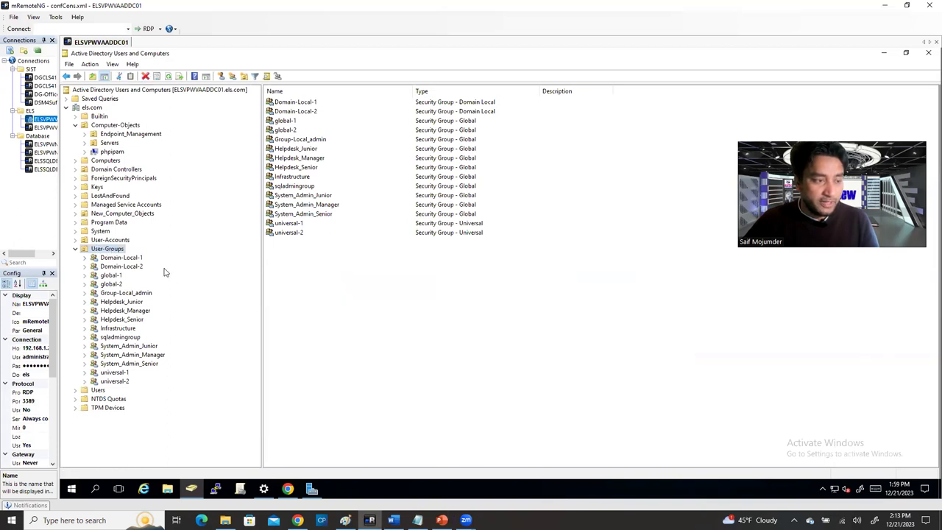
click(362, 311)
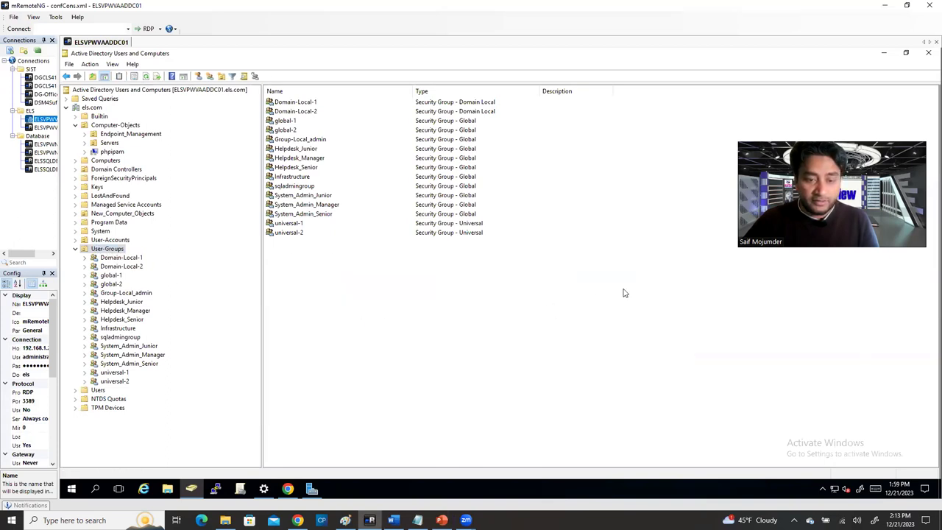
right_click(514, 309)
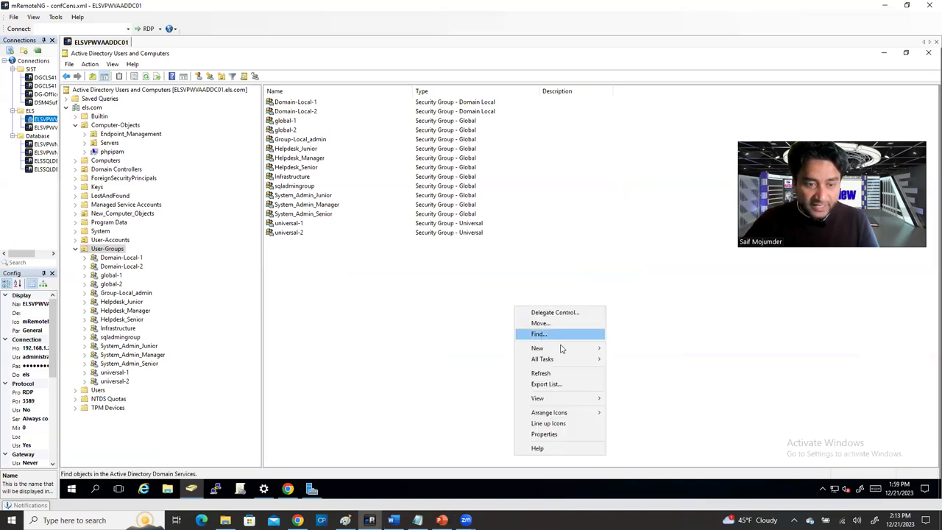
mouse_move(559, 348)
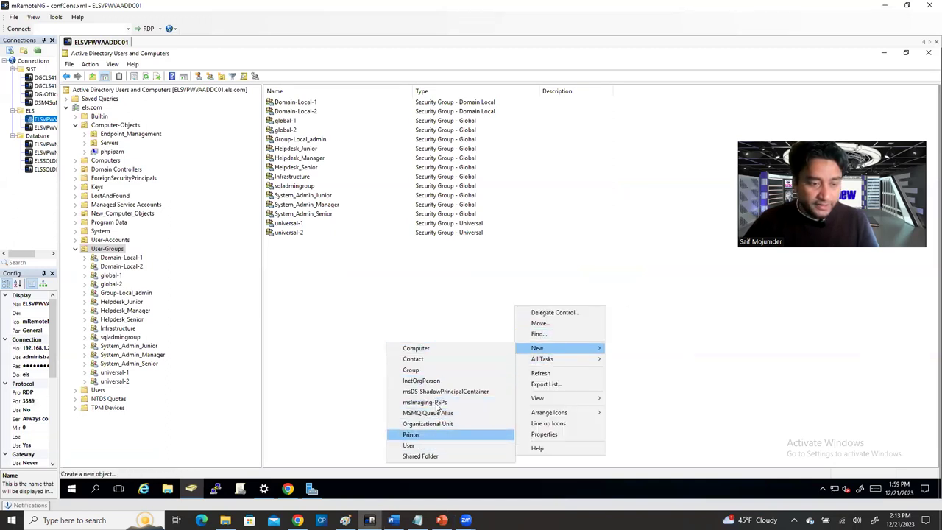
click(435, 371)
drag(211, 67, 636, 253)
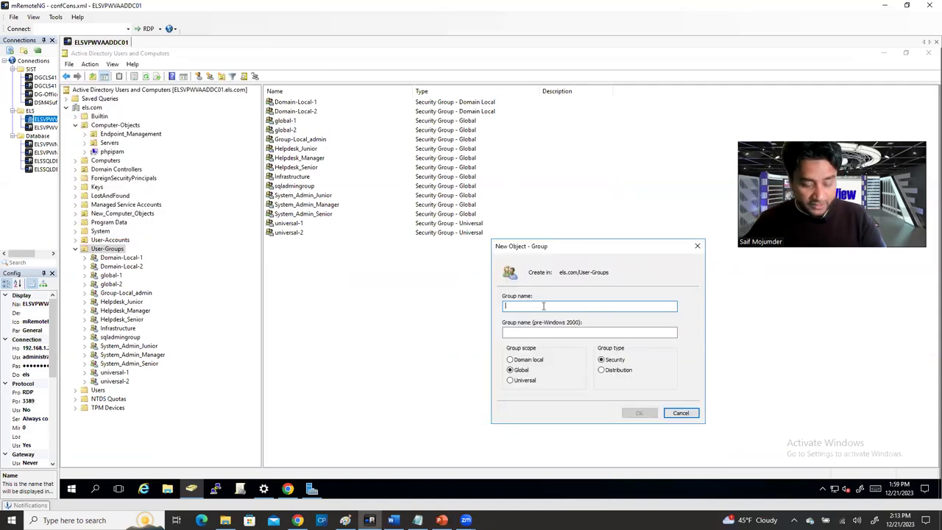
- Name the group test01, choose Universal scope with Security type, and submit it
text(test01)
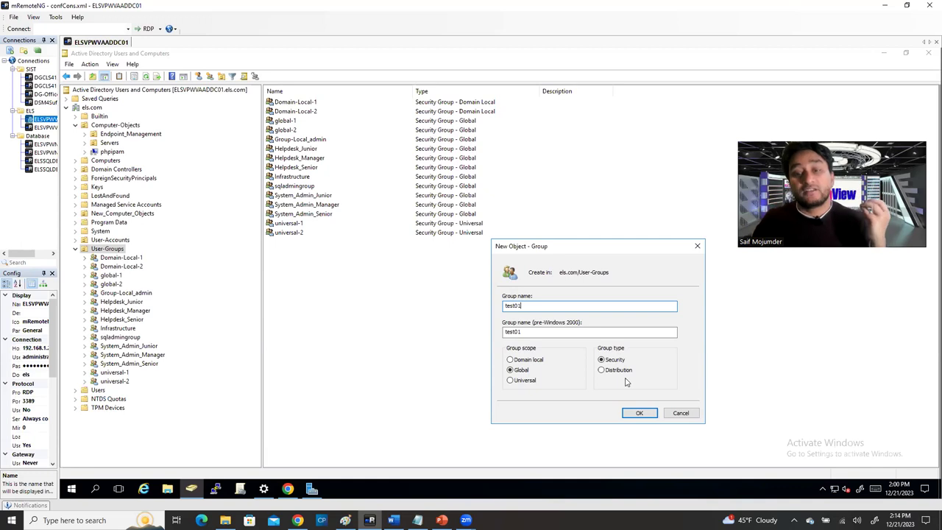
click(622, 370)
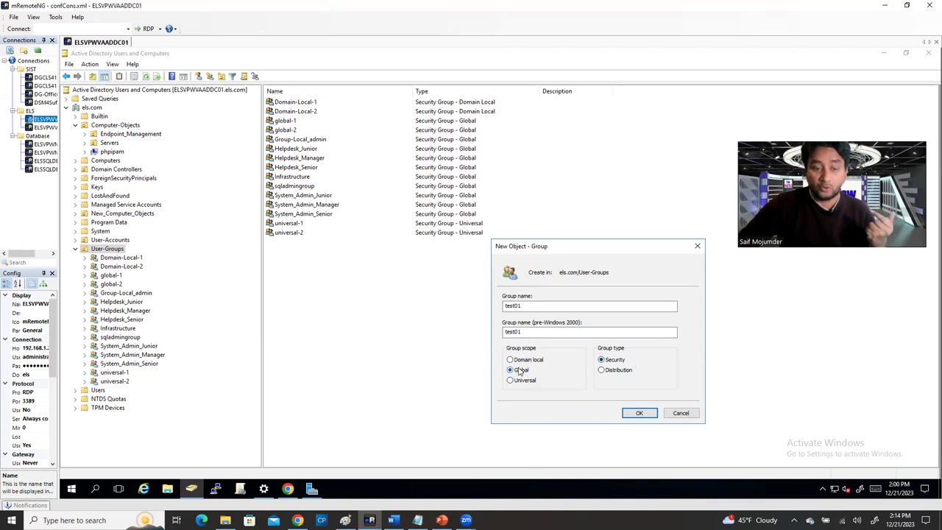
click(543, 303)
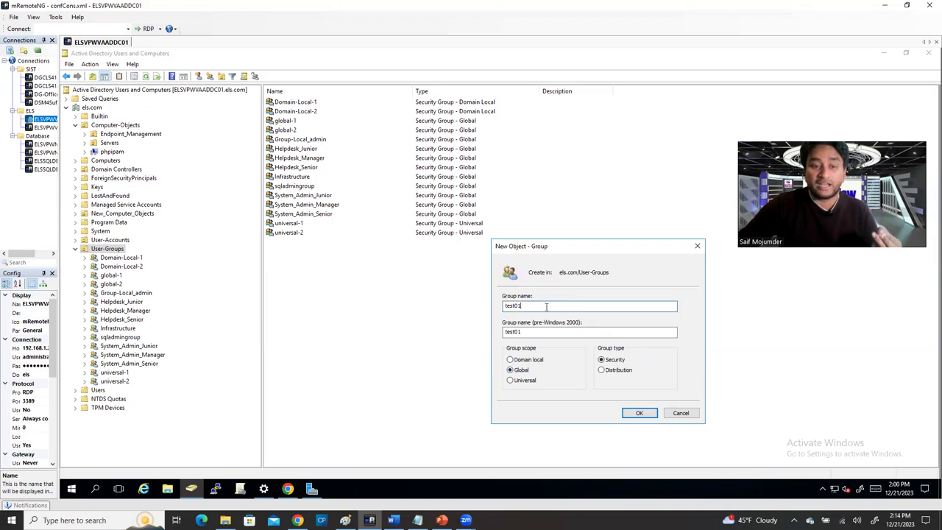
drag(547, 305, 466, 287)
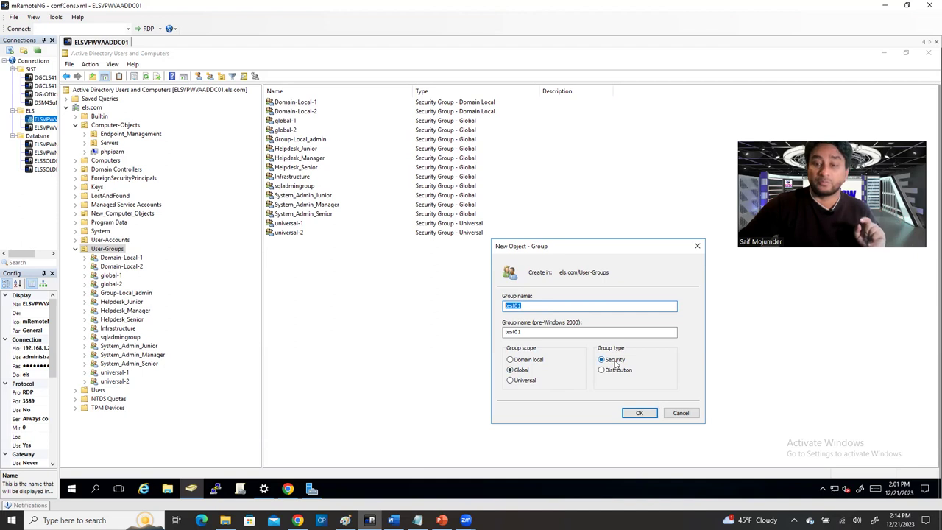
click(527, 360)
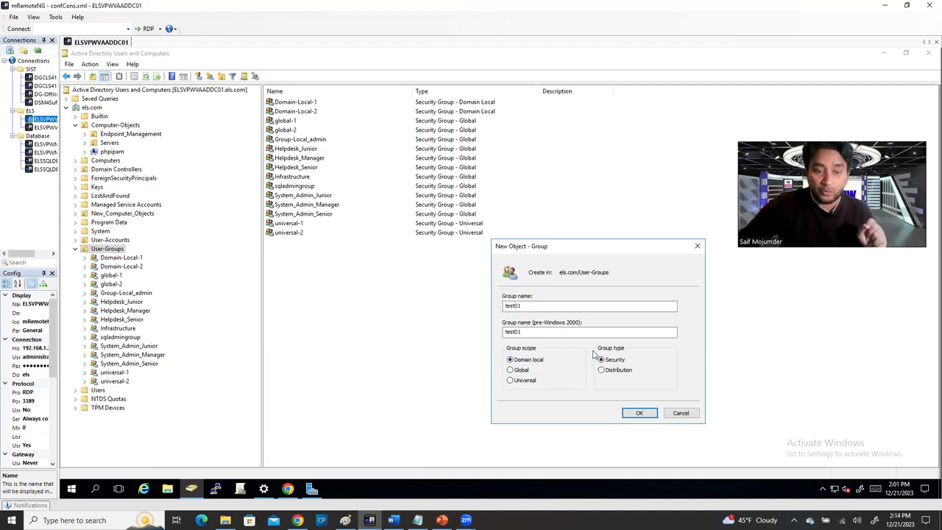
click(518, 382)
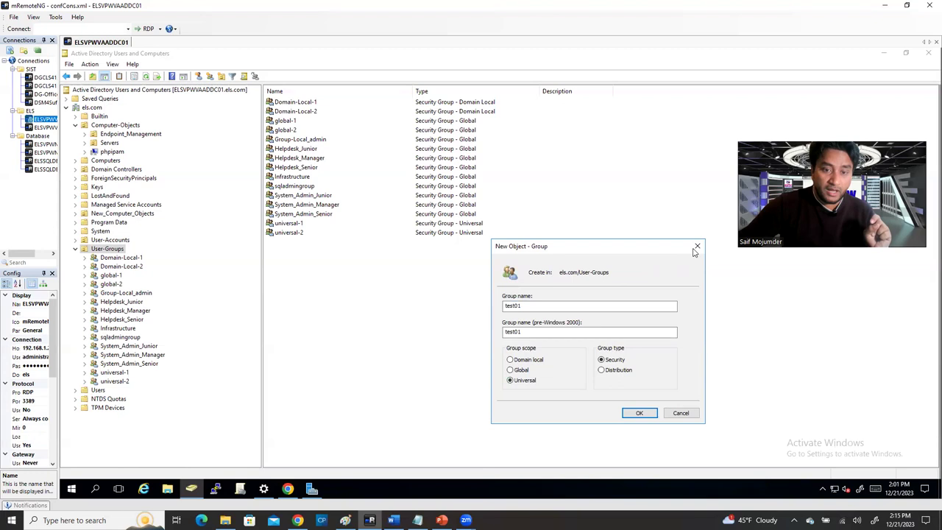
click(639, 413)
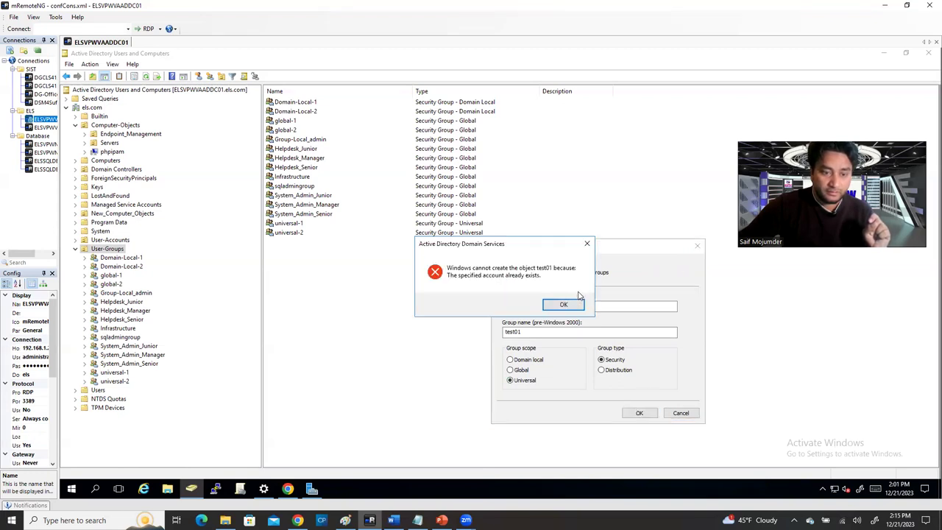
- Retry test01 as a Global group, then rename it test01gdfgdf and create it
click(587, 245)
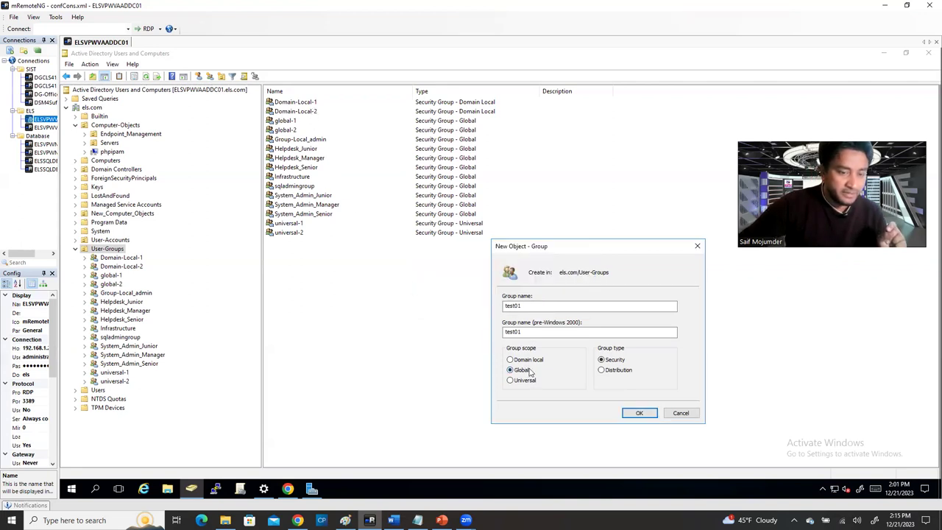
click(639, 413)
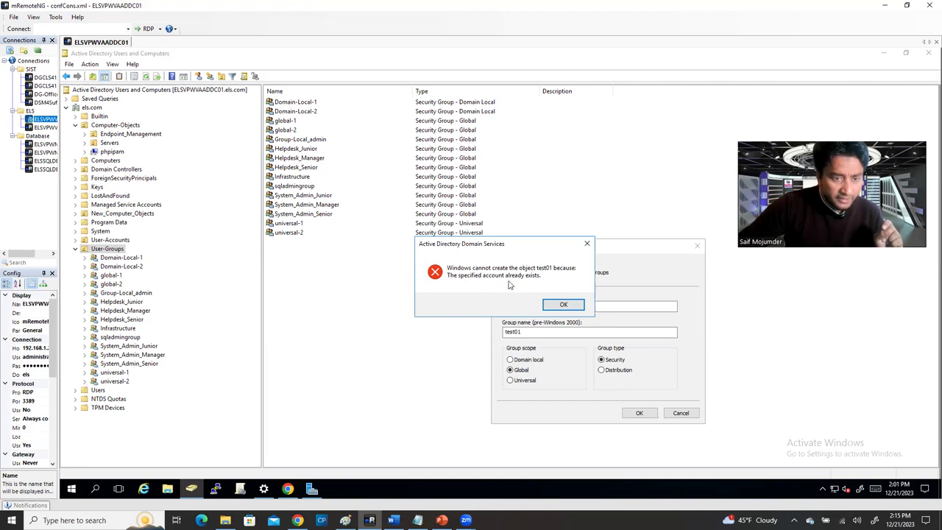
click(558, 305)
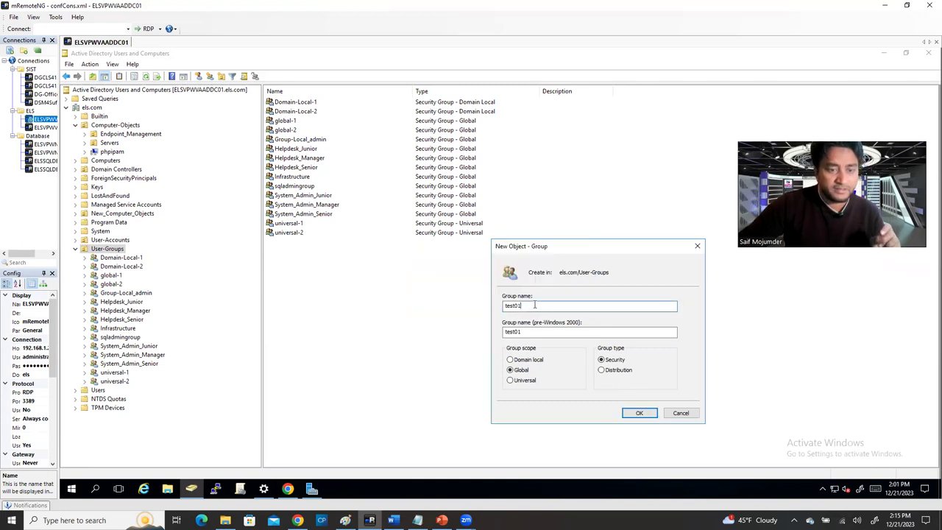
text(gdfgdf)
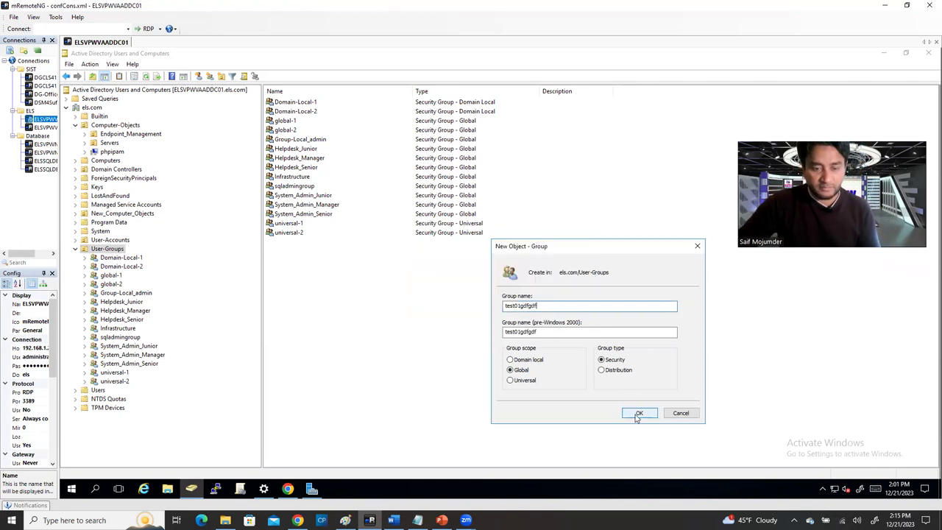
click(638, 413)
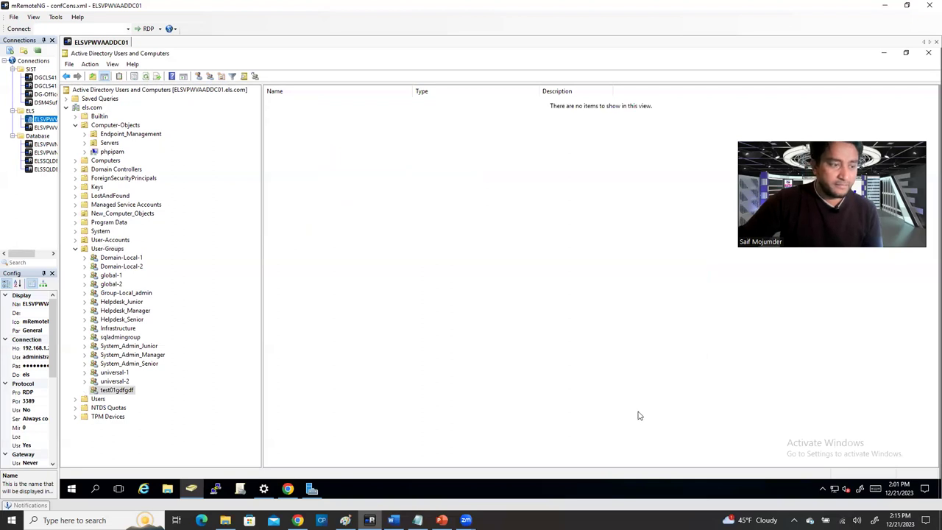
- Delete the test01gdfgdf group from the User-Groups list and confirm with Yes
click(110, 249)
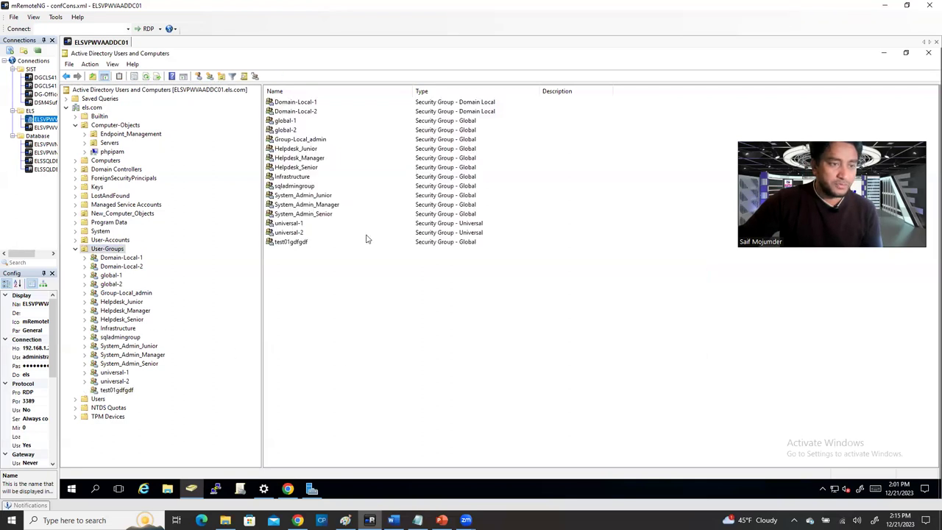
click(289, 245)
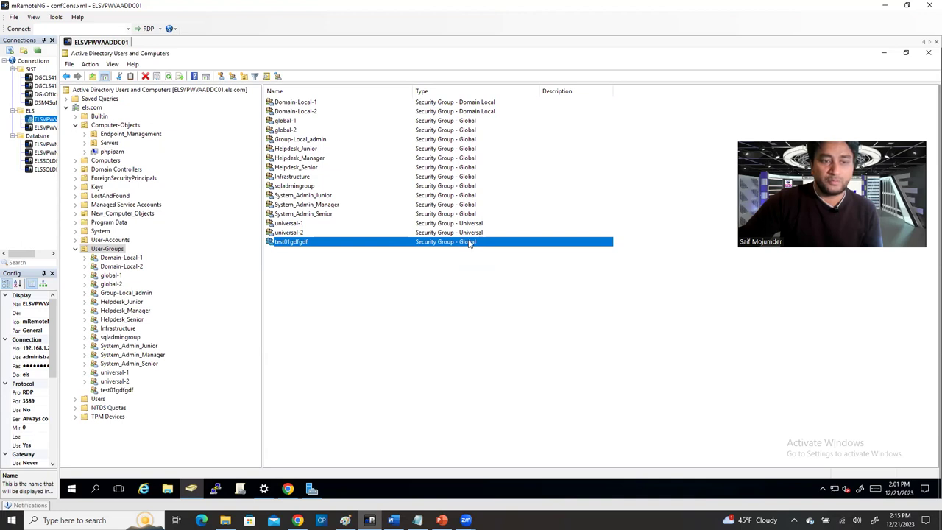
right_click(365, 247)
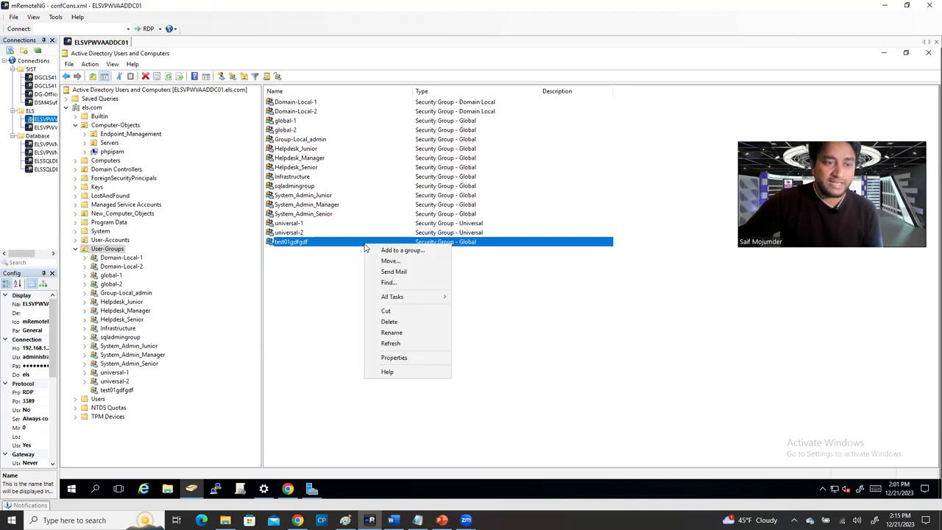
click(390, 321)
click(539, 306)
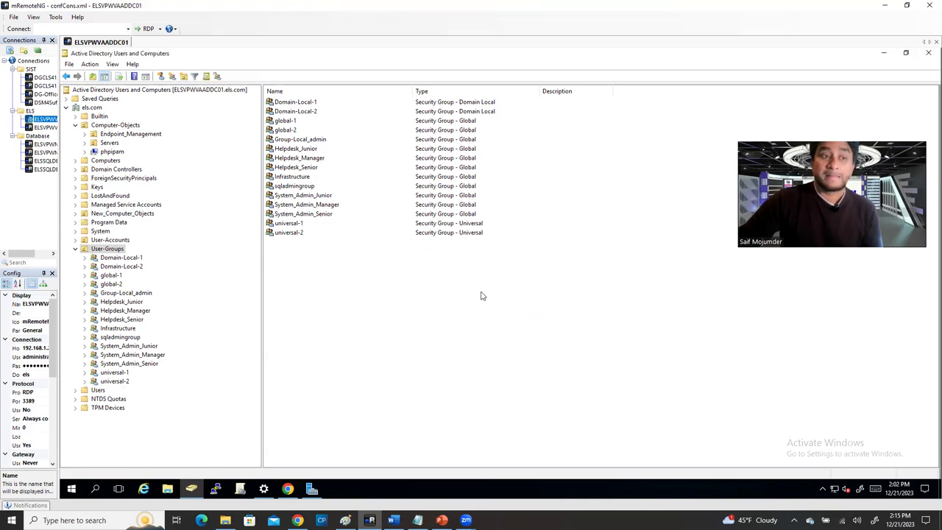
- Open Domain-Local-1's contents and its Properties dialog, then close them
click(313, 103)
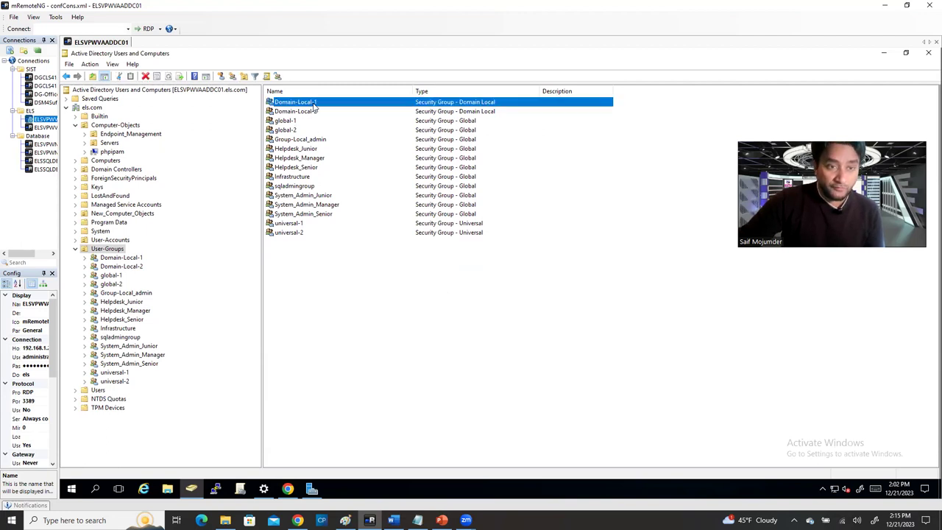
double_click(314, 105)
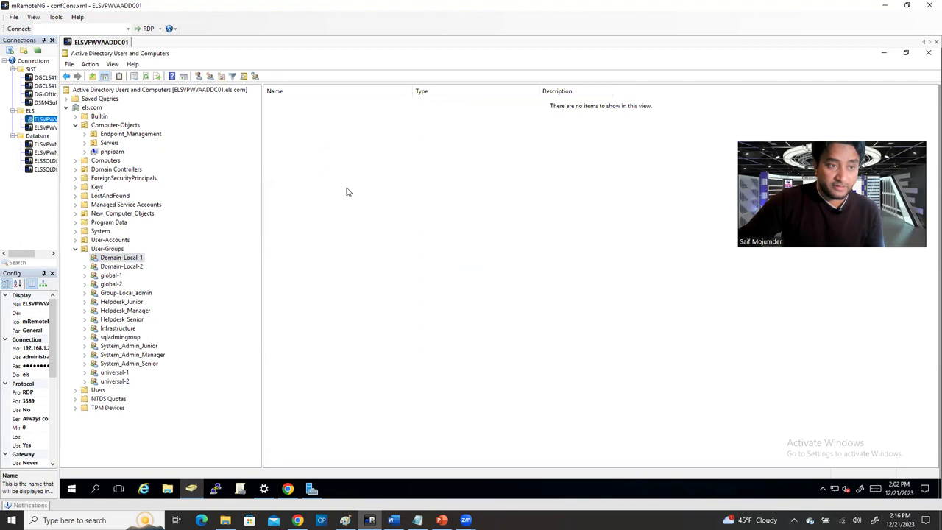
click(117, 249)
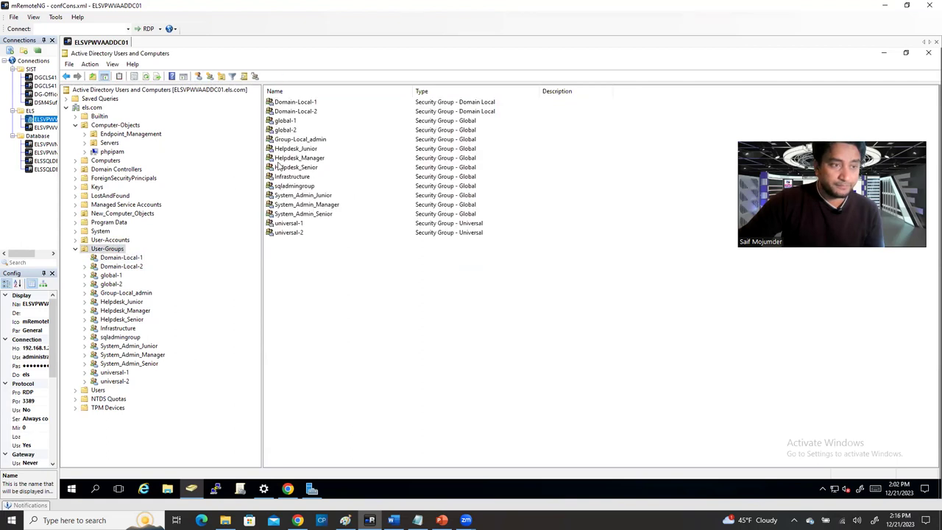
right_click(309, 103)
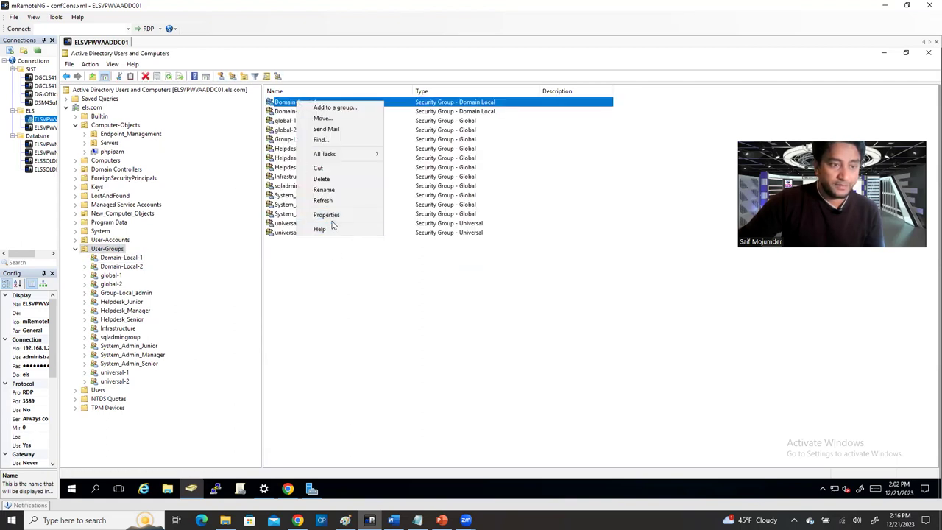
click(327, 214)
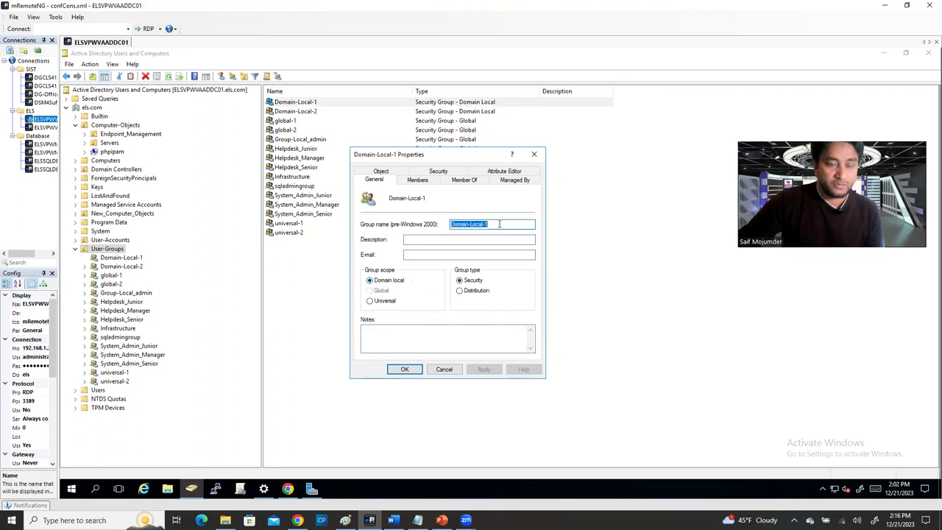
click(534, 154)
- Check Domain-Local-2's Properties, then bring up the Active Directory Groups slide in PowerPoint
click(313, 112)
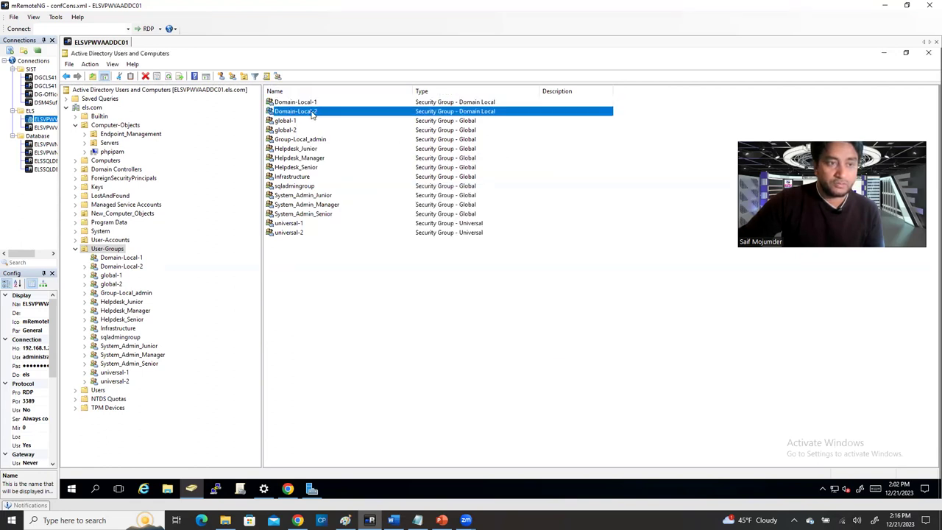
right_click(323, 113)
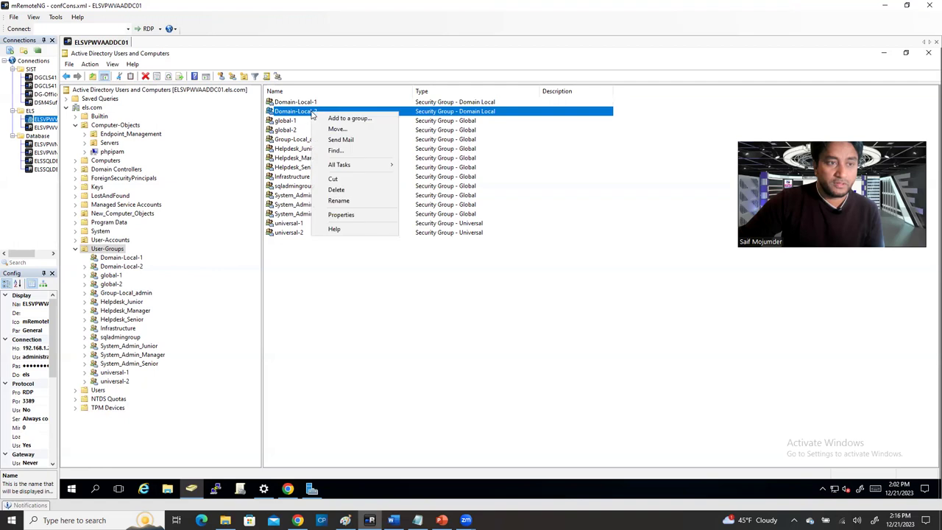
click(352, 221)
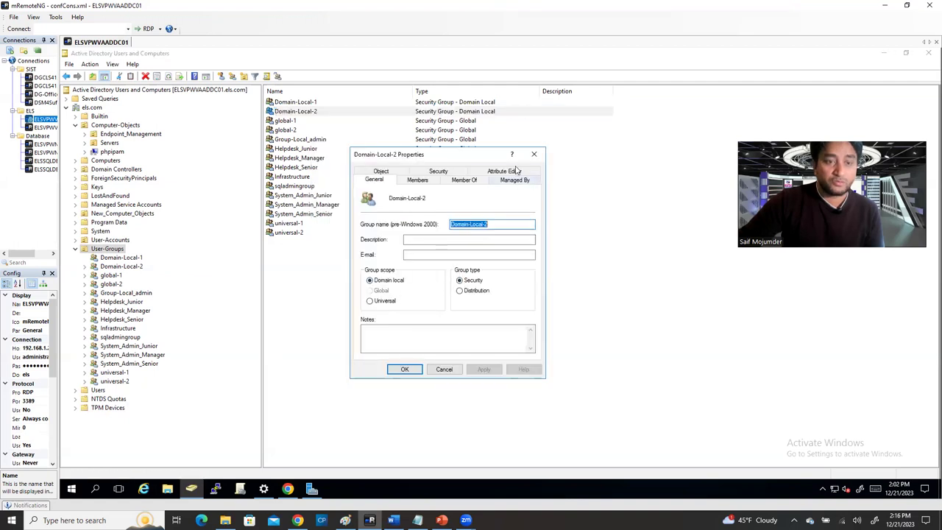
click(533, 154)
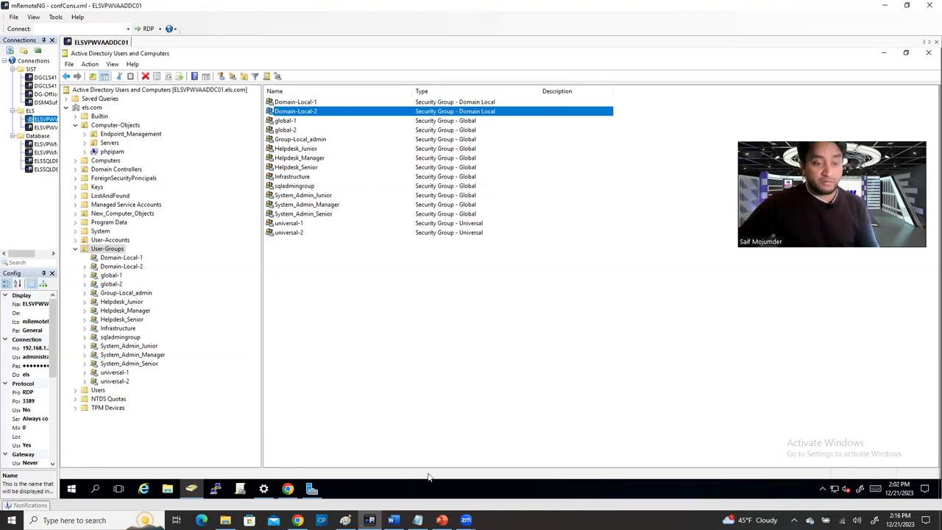
click(441, 520)
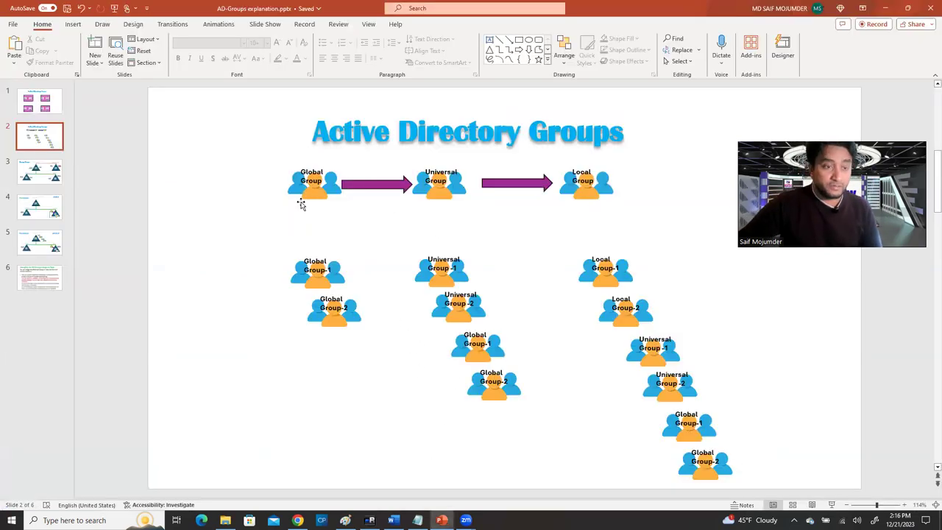
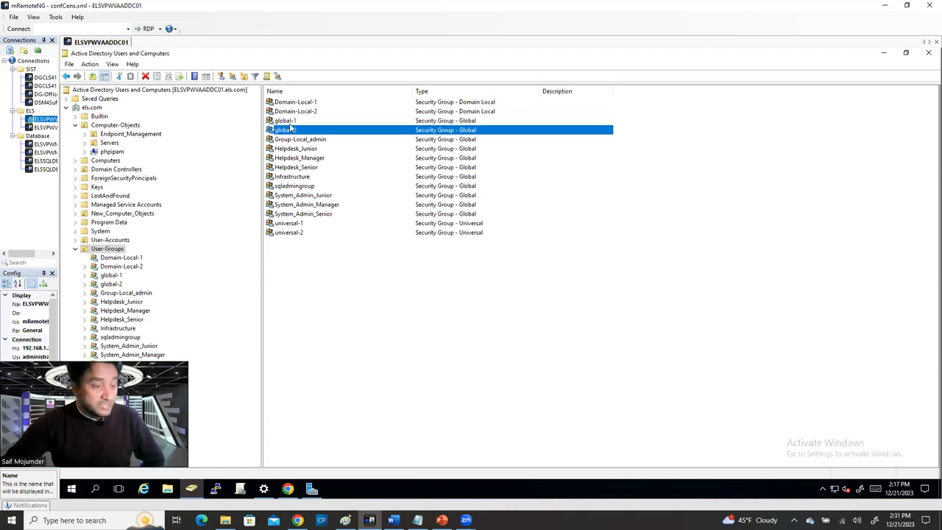
click(291, 122)
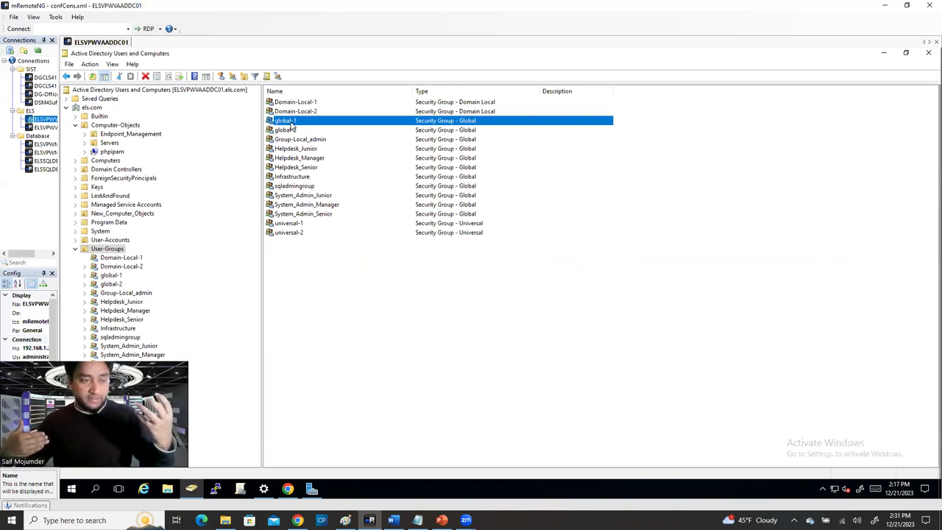
right_click(293, 126)
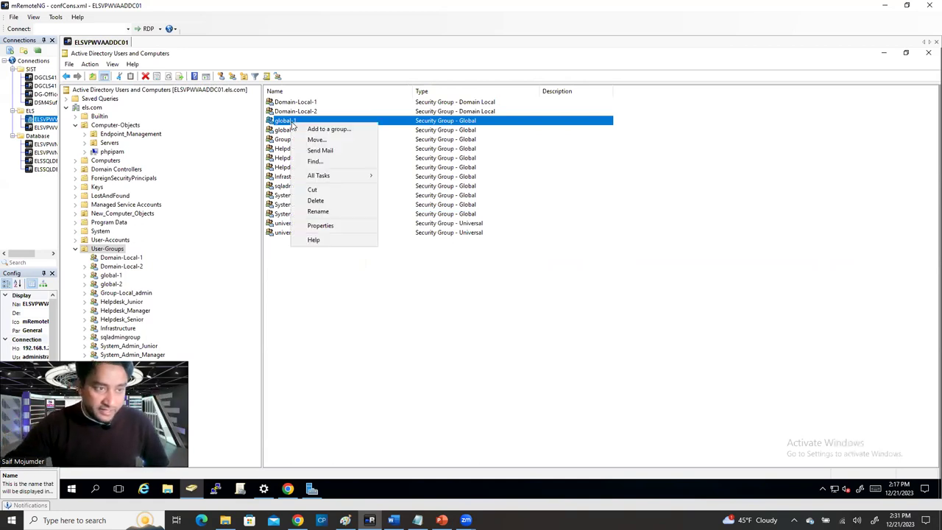
click(328, 226)
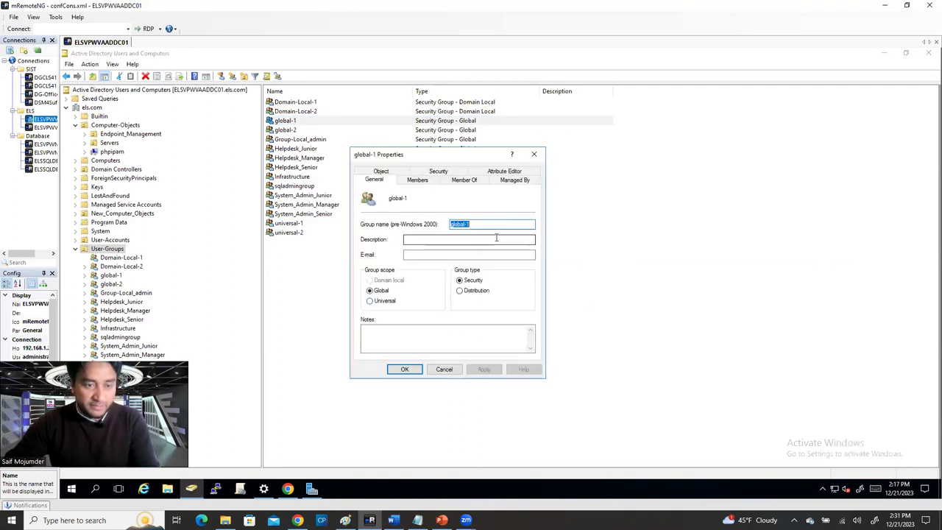
text(dsadsad)
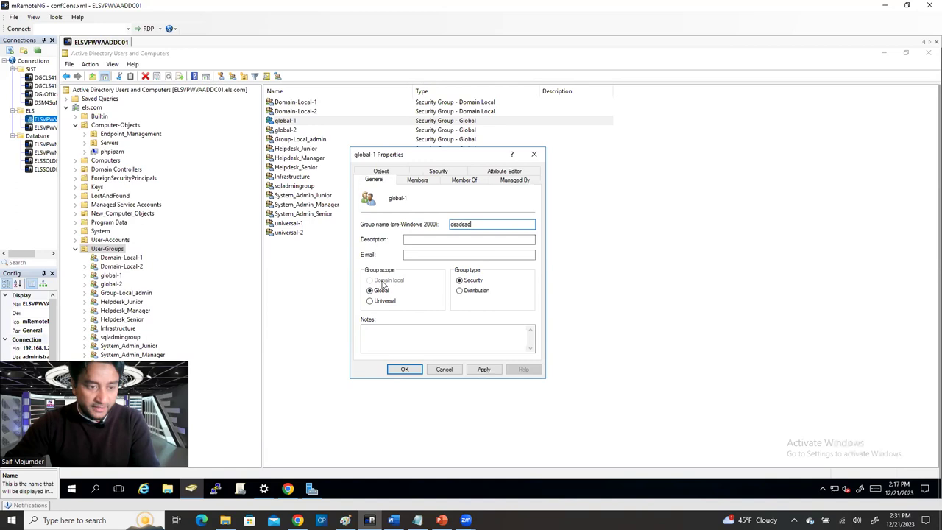
click(535, 154)
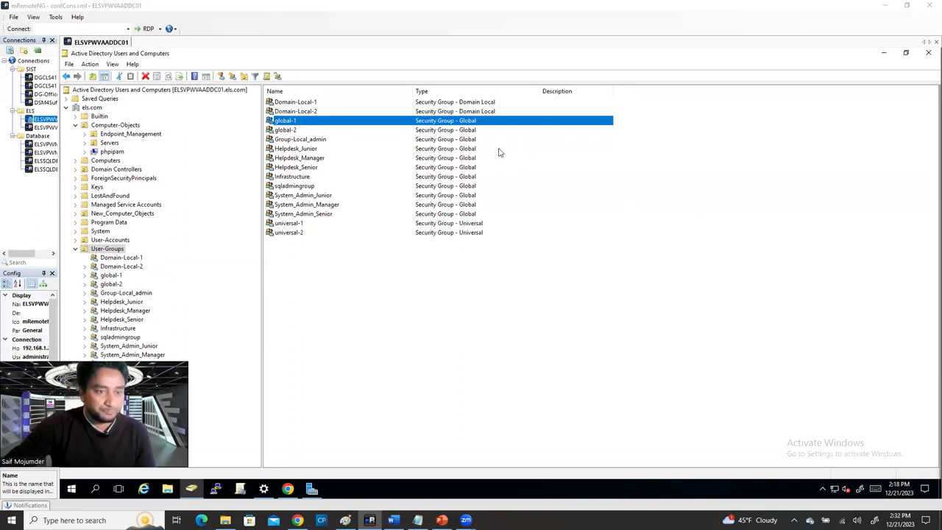
click(300, 130)
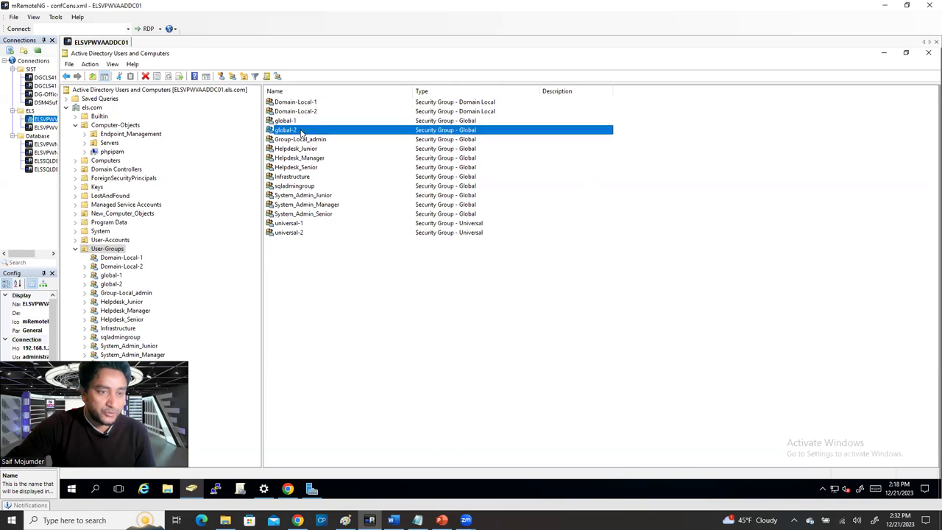
right_click(301, 130)
click(363, 235)
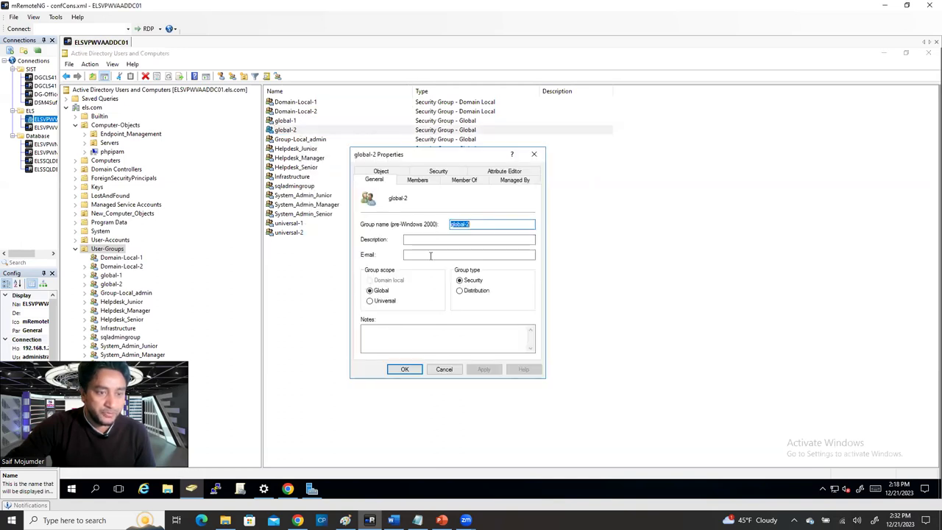
click(426, 182)
click(469, 182)
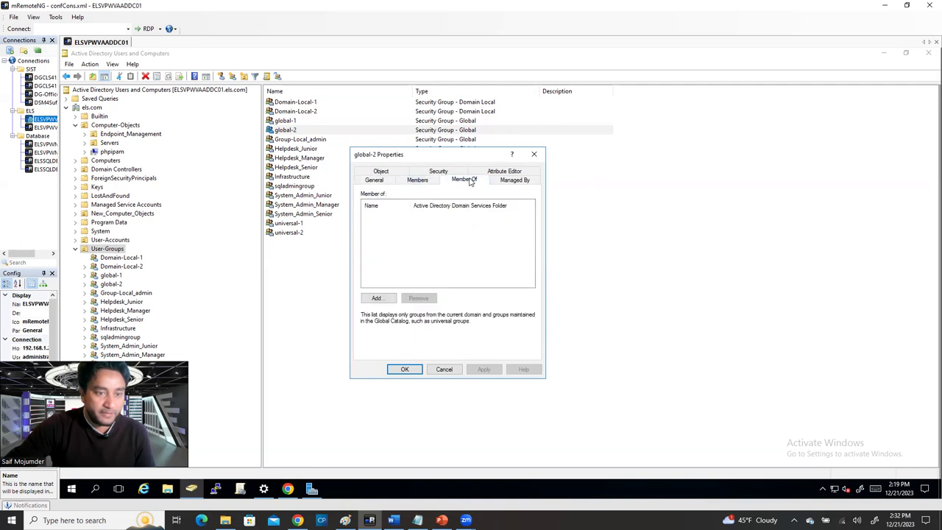
click(534, 154)
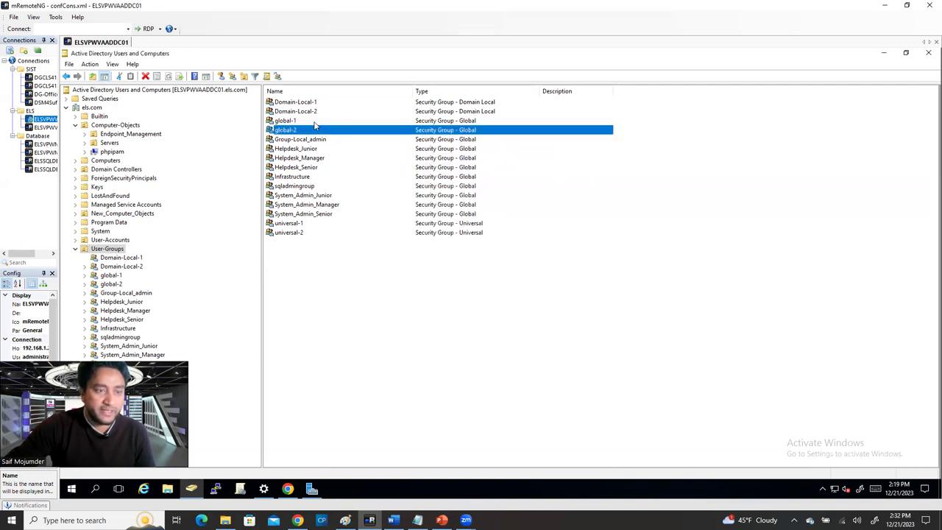
click(294, 121)
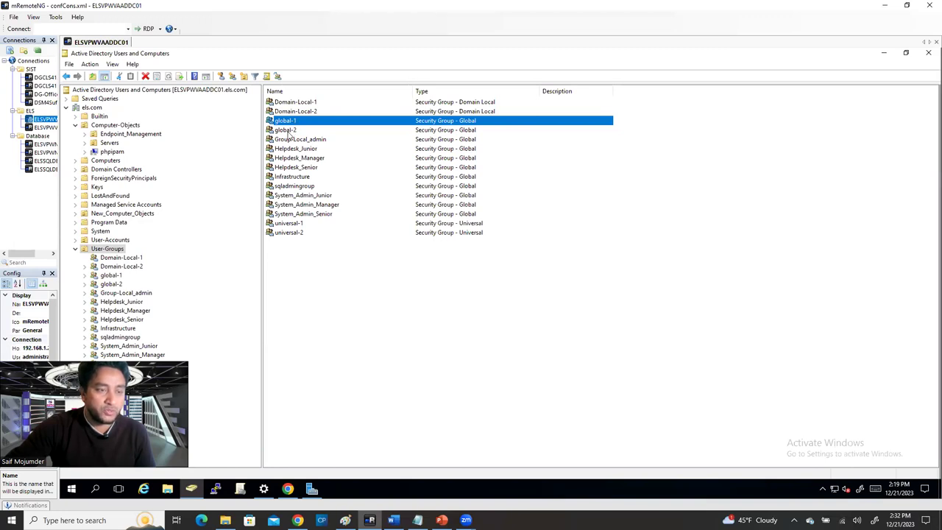
- Open global-1's properties and review its Members and Member Of tabs
right_click(292, 124)
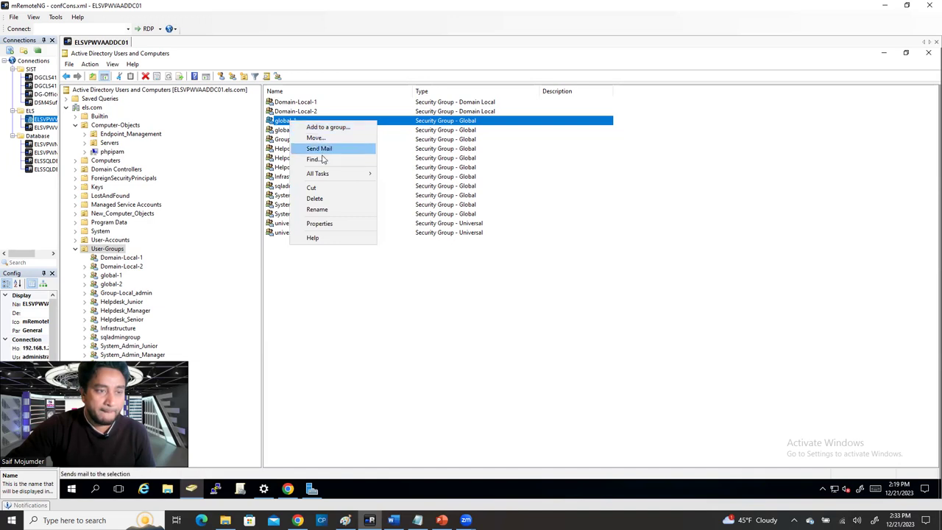
click(328, 225)
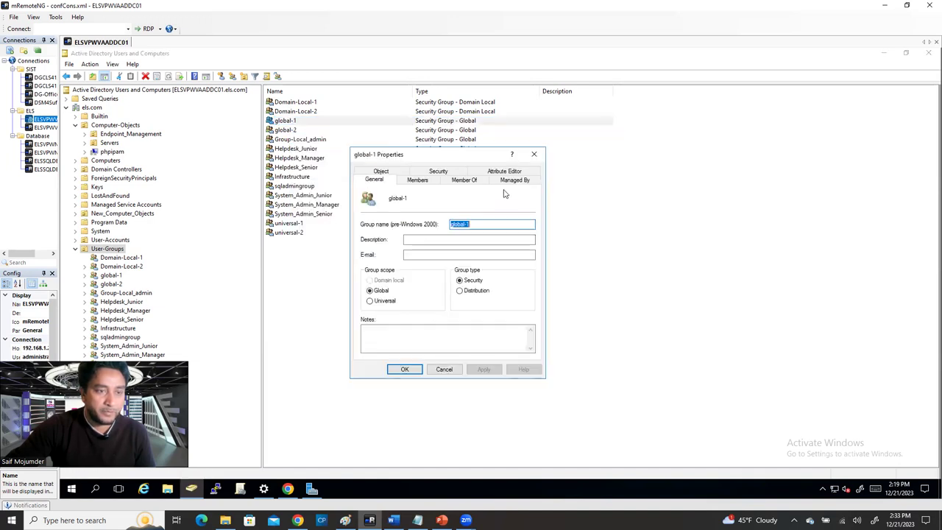
click(418, 182)
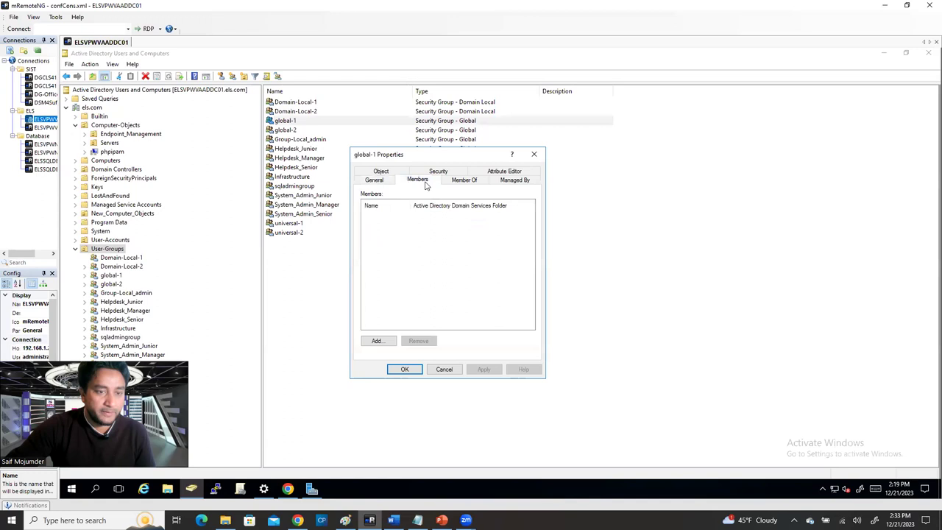
click(463, 180)
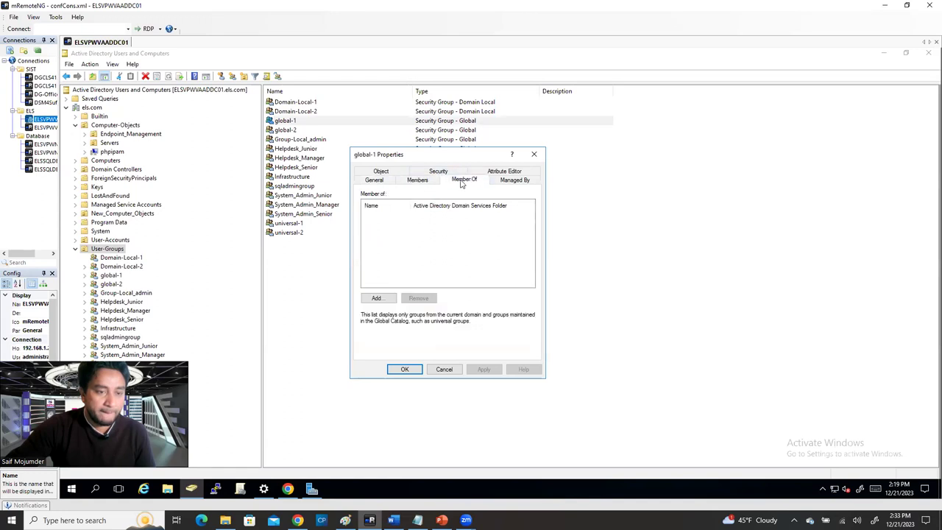
click(385, 299)
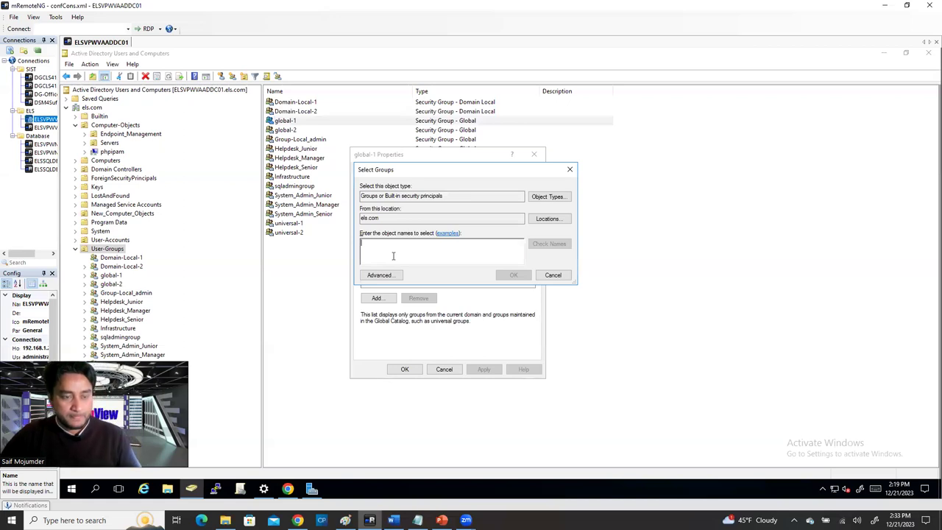
click(570, 171)
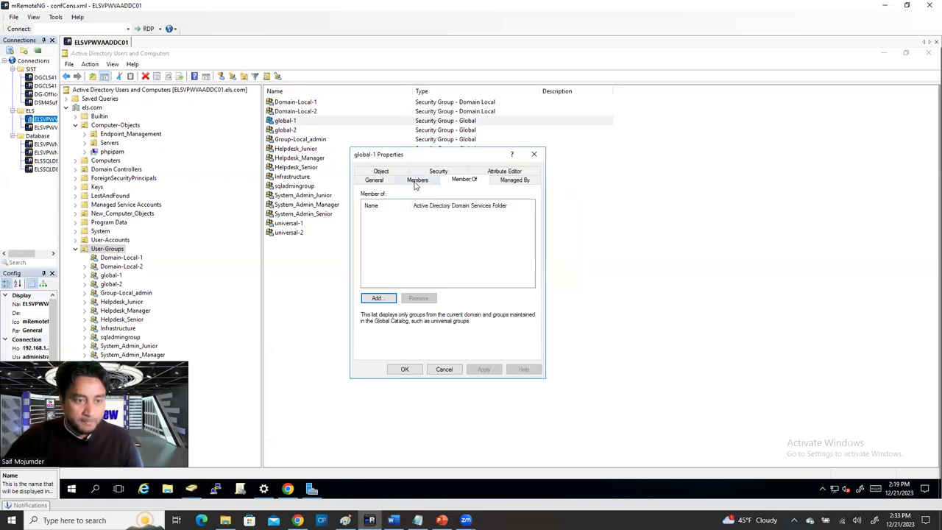
click(416, 181)
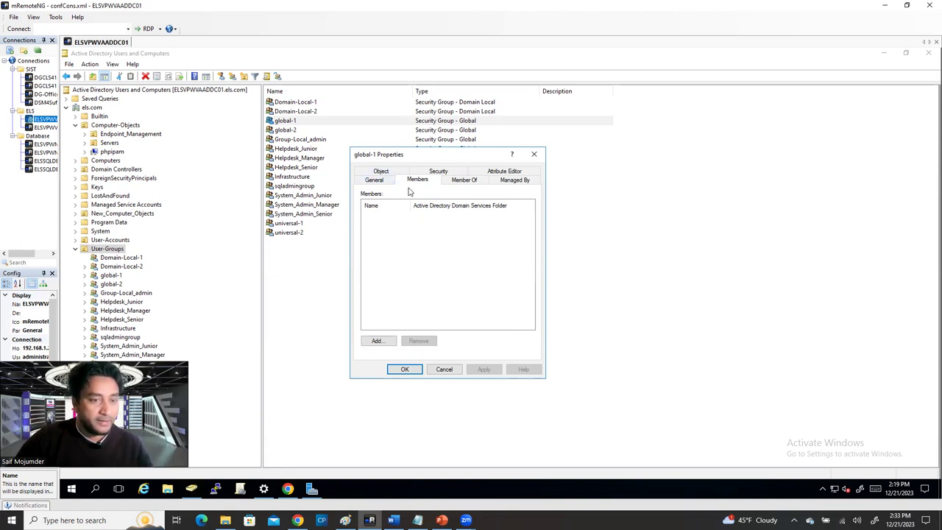
- Add global-2 to global-1's members via a 'glob' name lookup, then apply and close
click(376, 341)
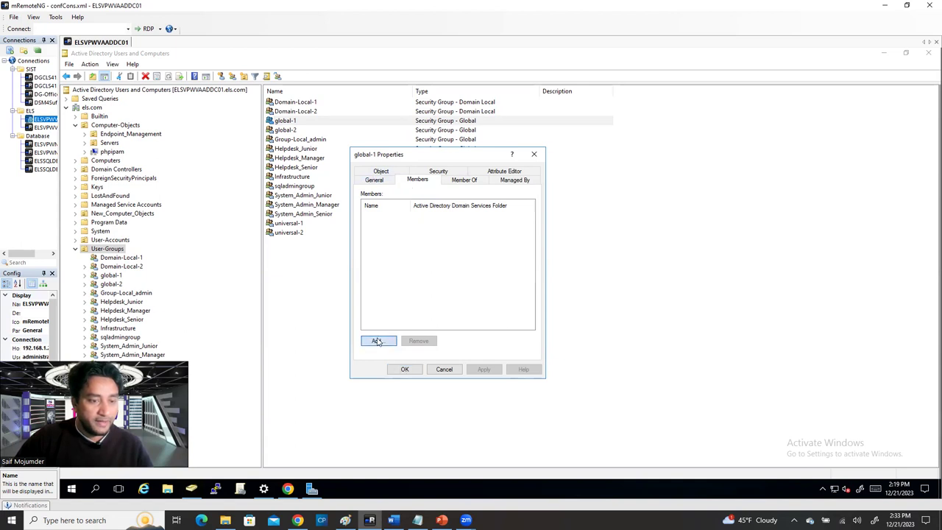
text(global)
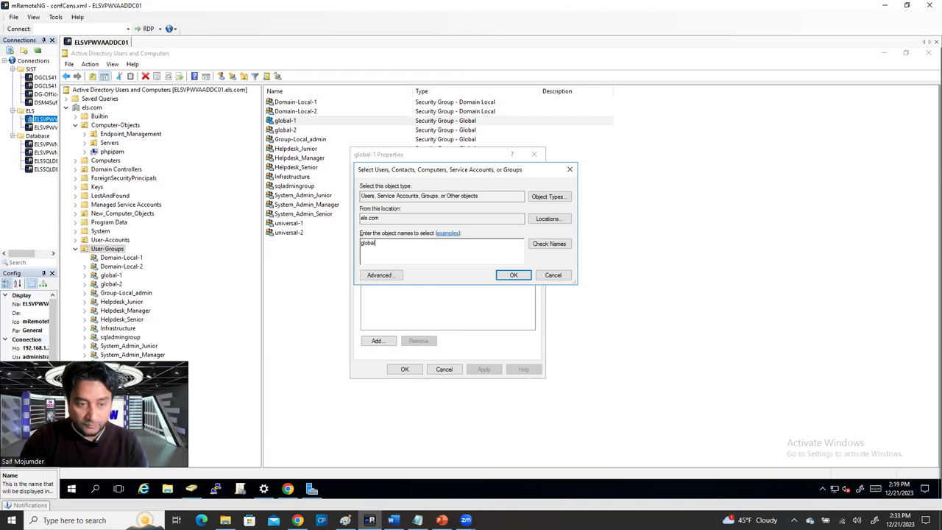
click(545, 246)
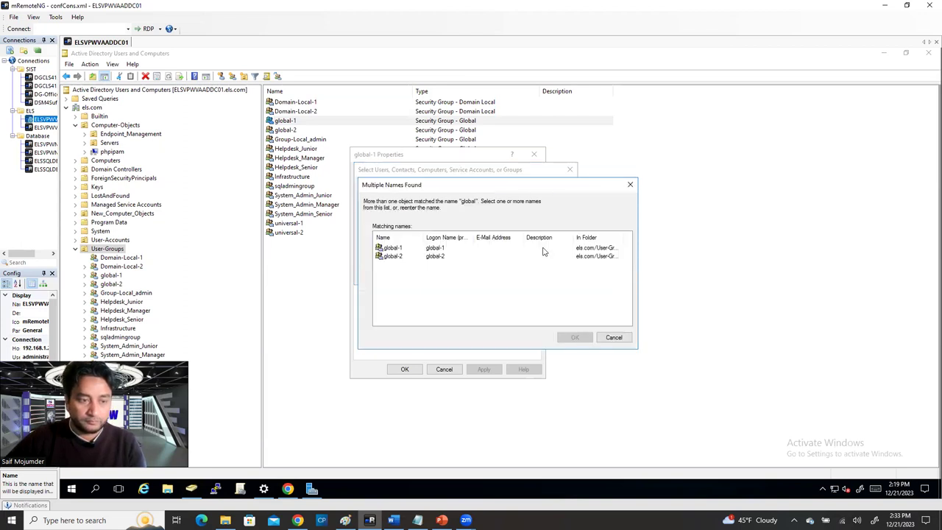
click(399, 259)
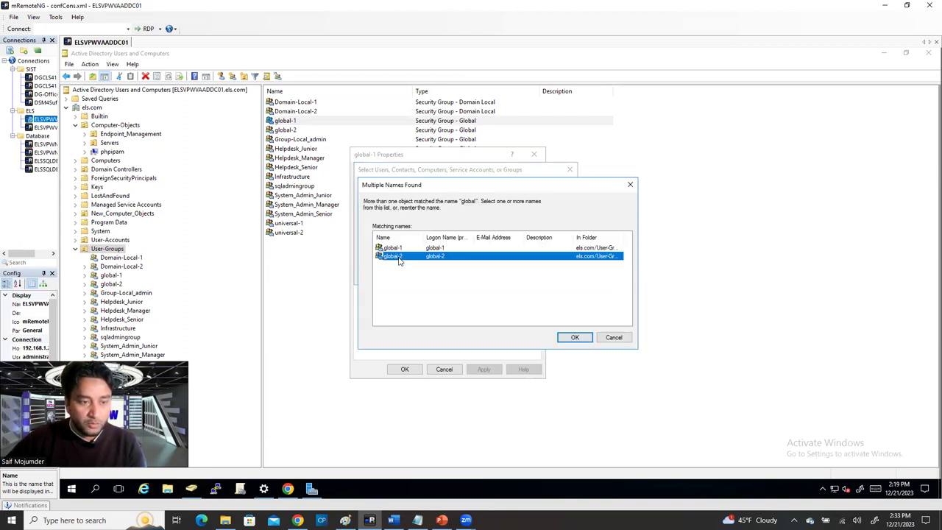
click(573, 338)
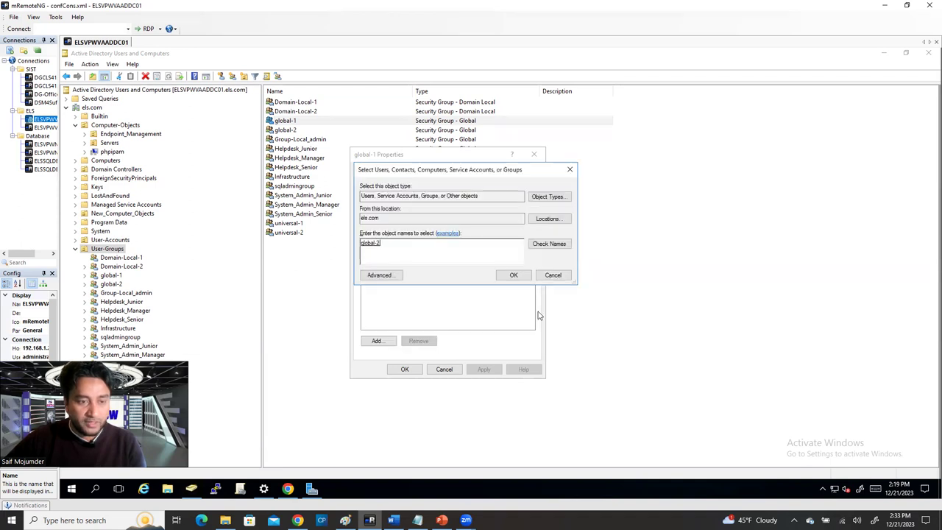
click(514, 275)
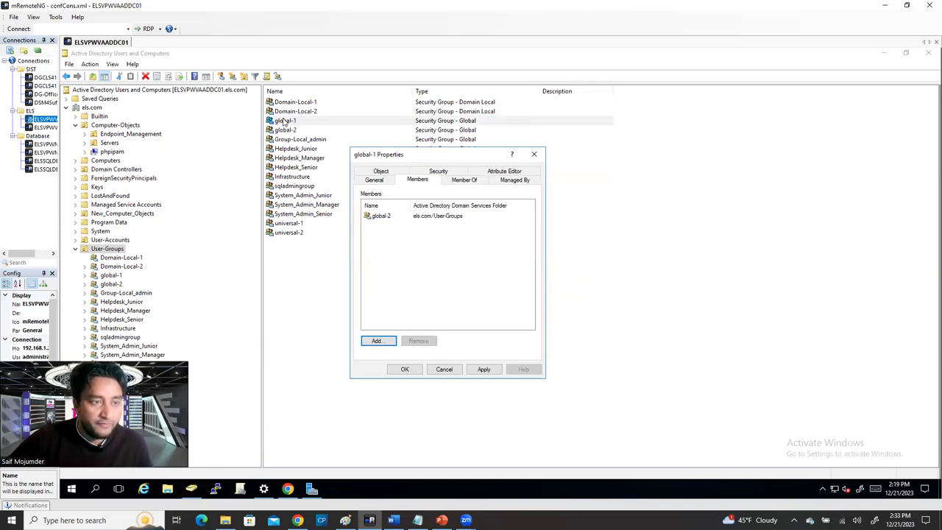
click(485, 369)
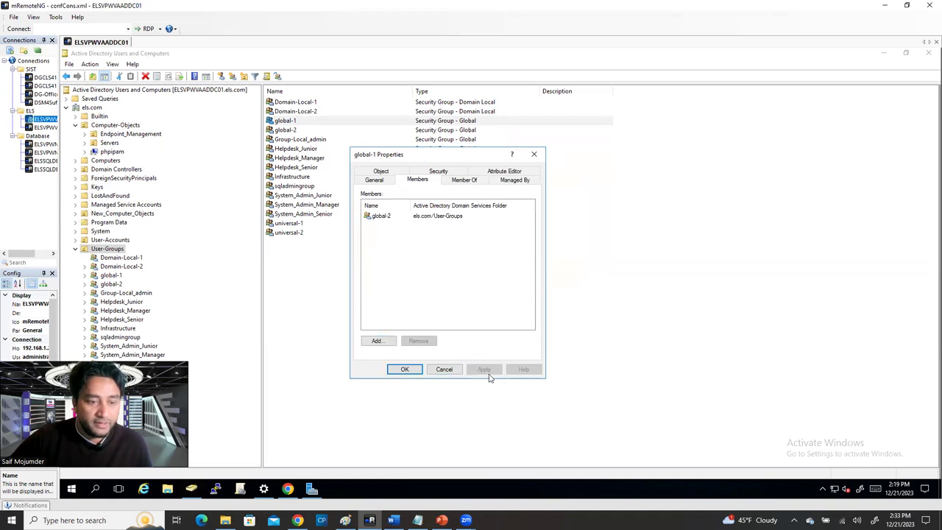
click(419, 371)
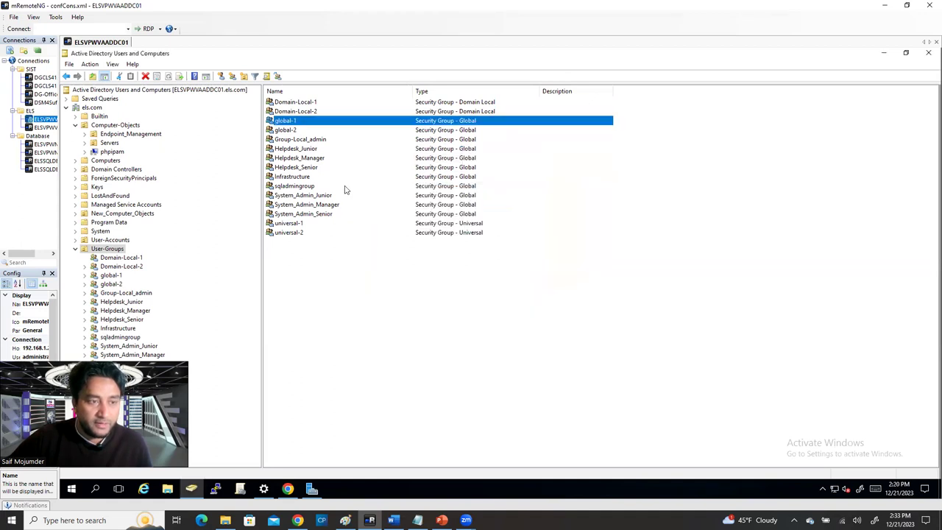
click(298, 131)
right_click(298, 132)
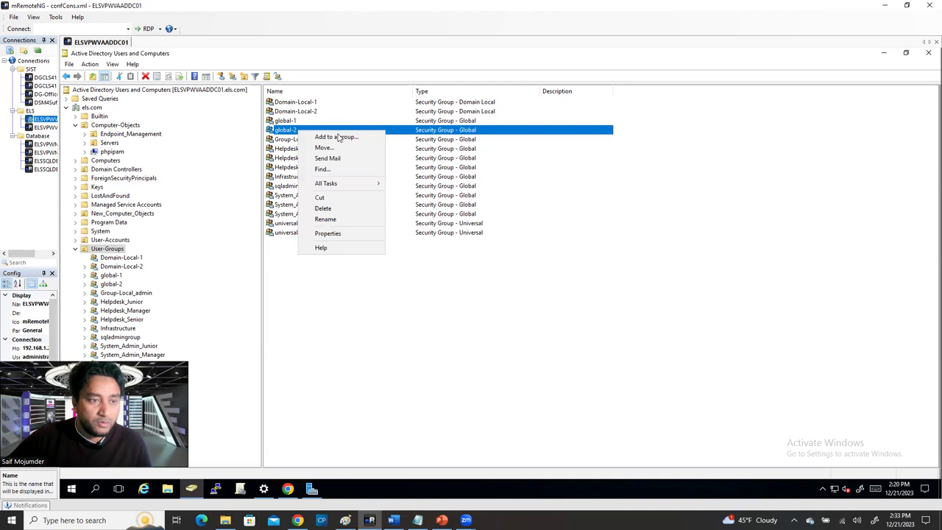
click(328, 233)
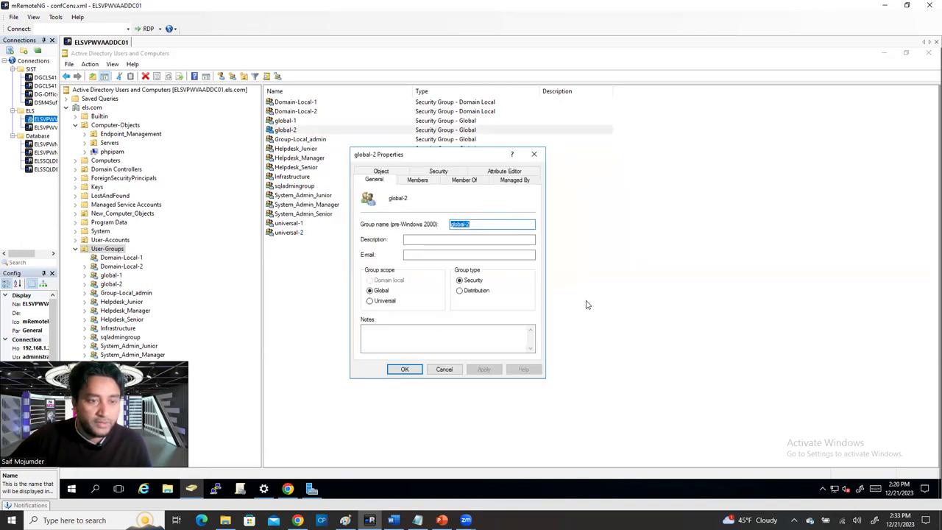
click(465, 180)
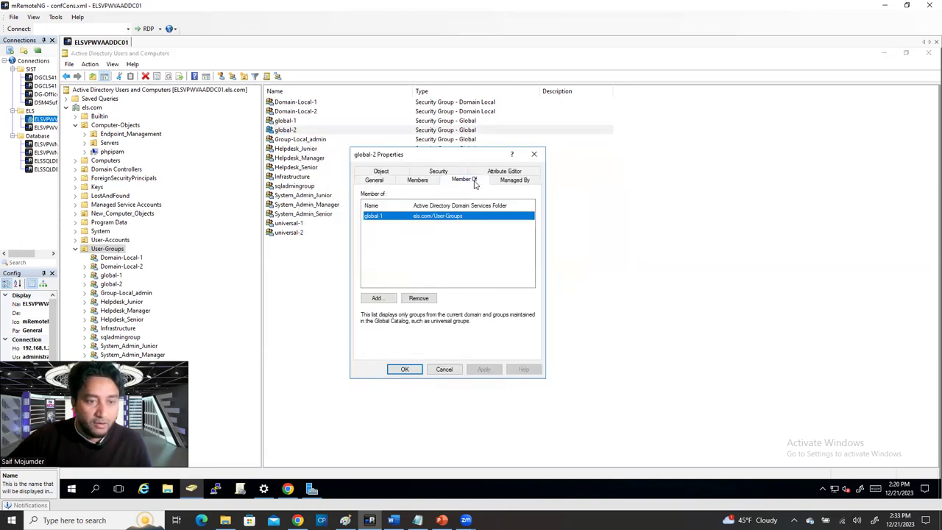
click(417, 180)
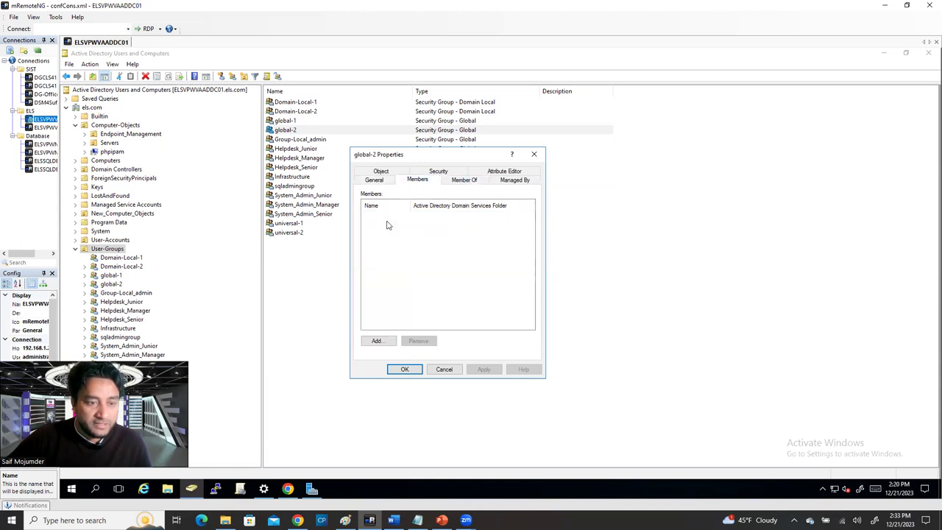
click(464, 180)
click(383, 215)
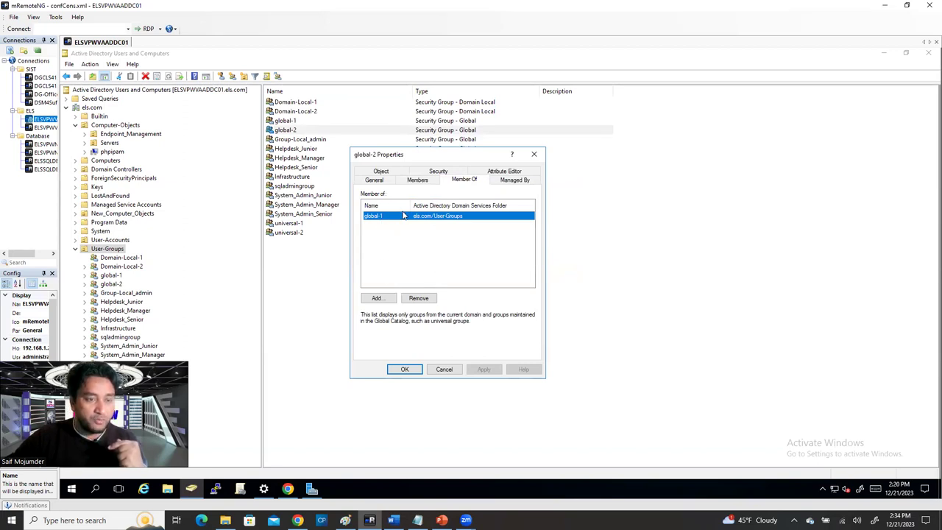
click(404, 369)
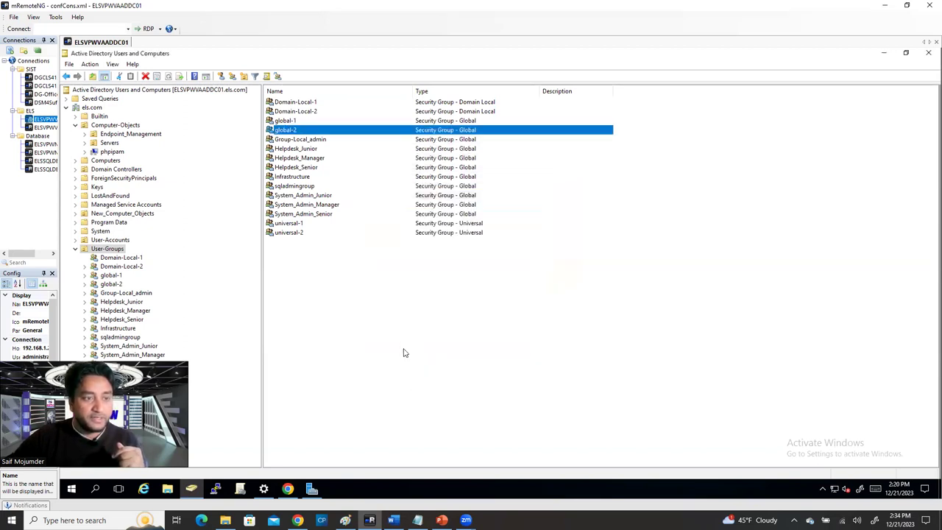
click(289, 122)
right_click(290, 121)
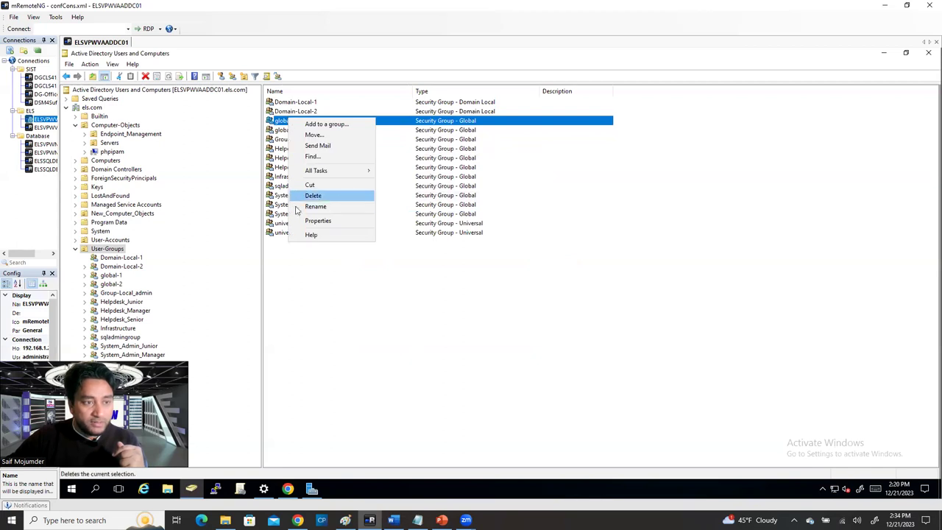
click(318, 219)
click(419, 180)
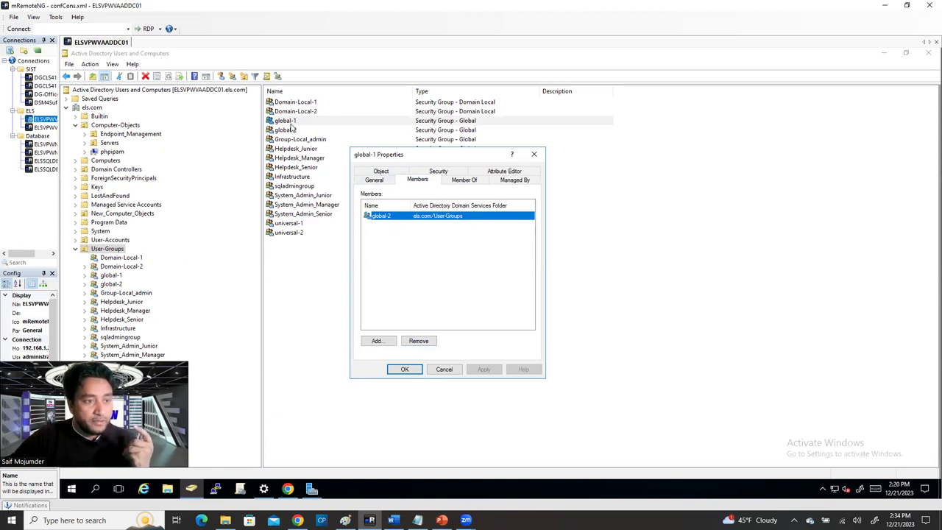
click(444, 369)
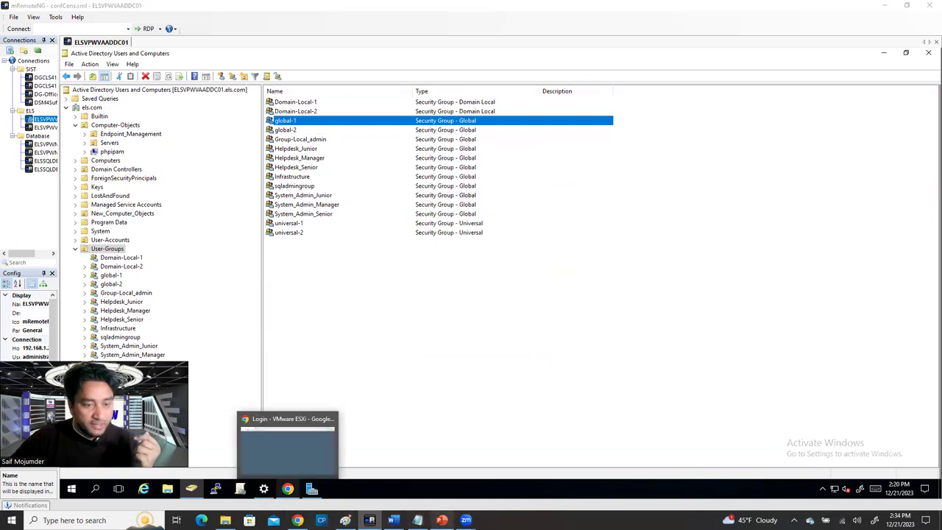
click(442, 520)
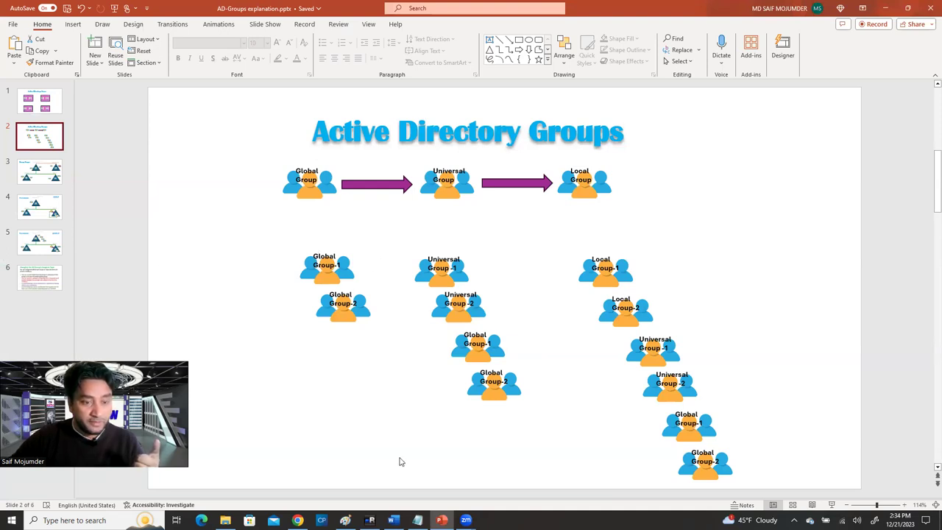
- Return from the PowerPoint nesting slide to the remote Active Directory console
mouse_move(297, 520)
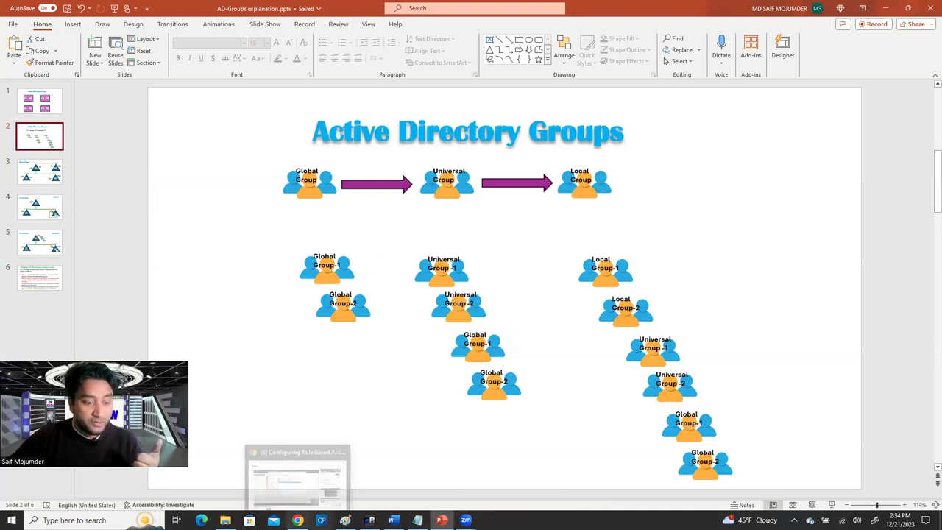
click(370, 520)
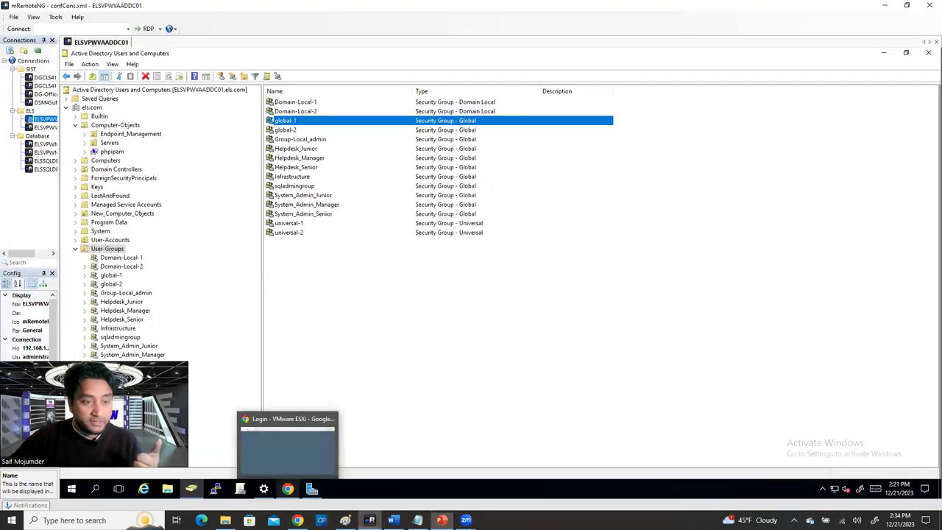
- Open global-1's properties on the Members tab
click(346, 298)
click(297, 226)
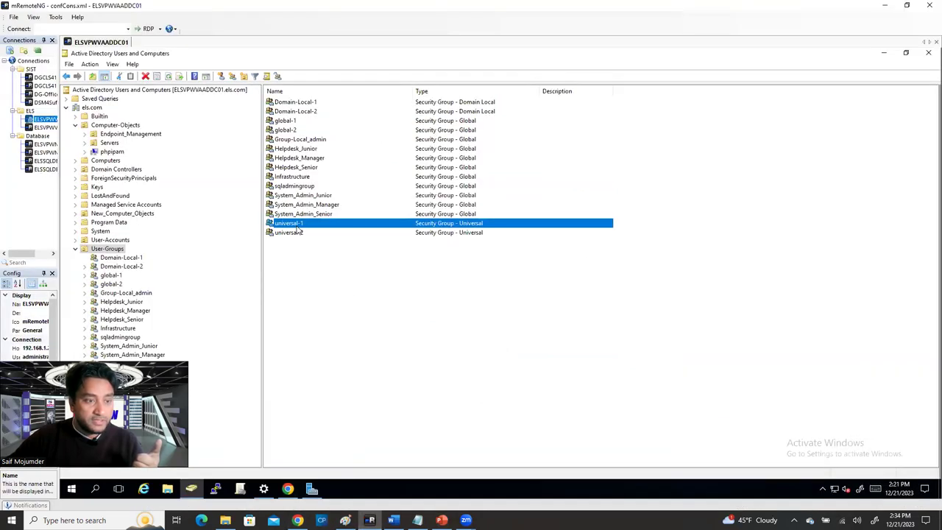
click(286, 122)
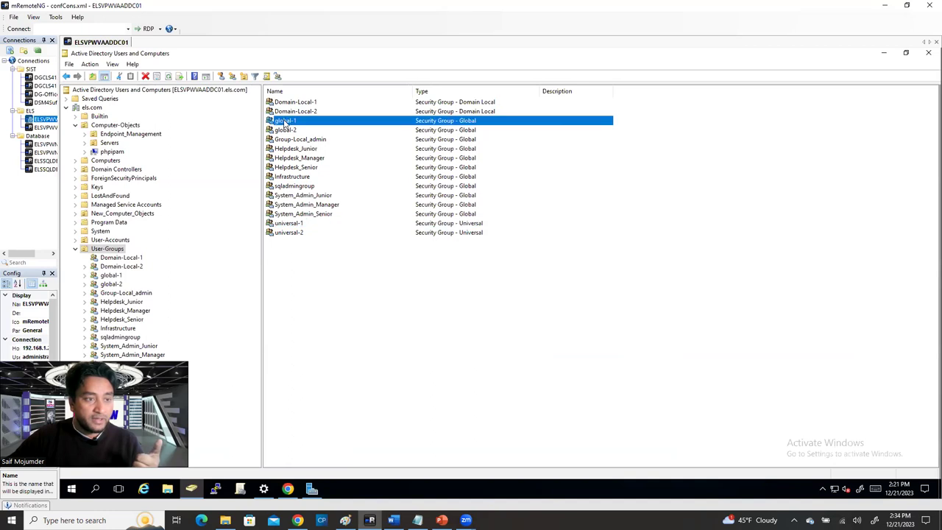
right_click(286, 122)
click(314, 223)
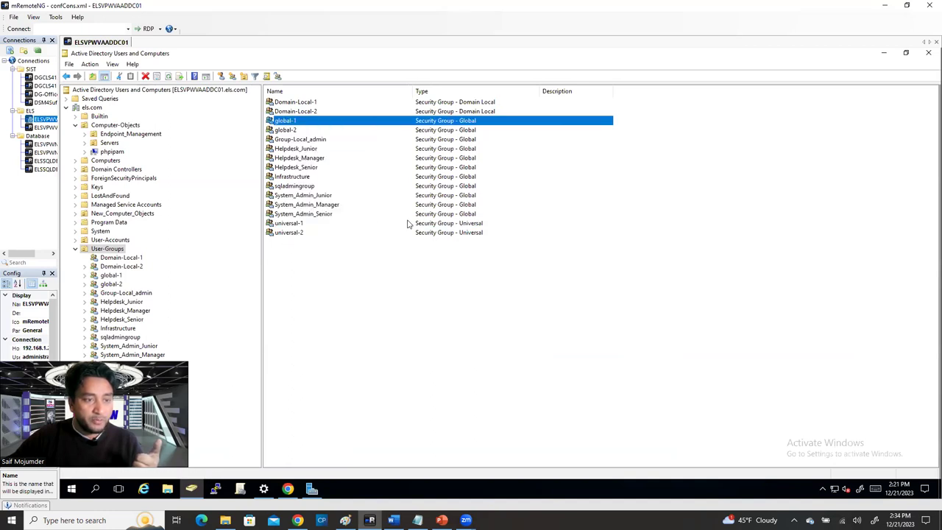
click(418, 180)
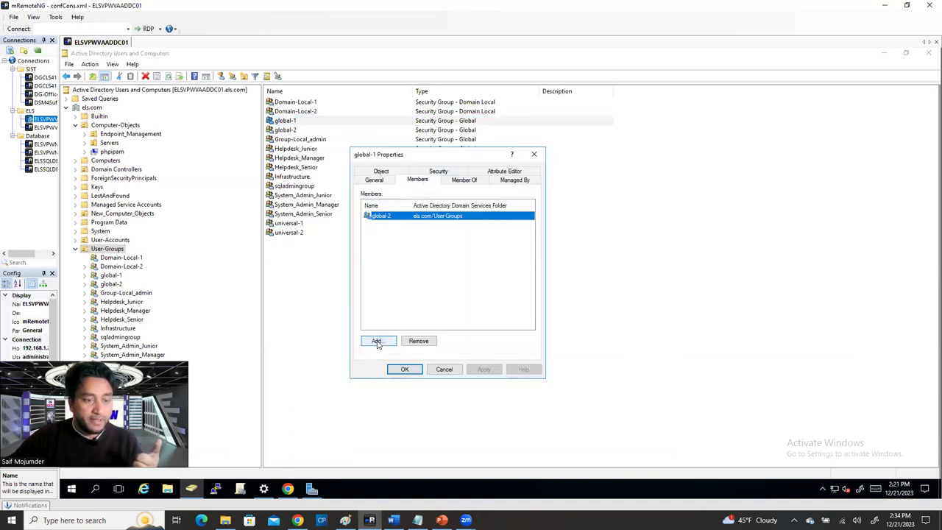
- Look up 'univer' as a new global-1 member; no name is found, so close the picker
click(376, 340)
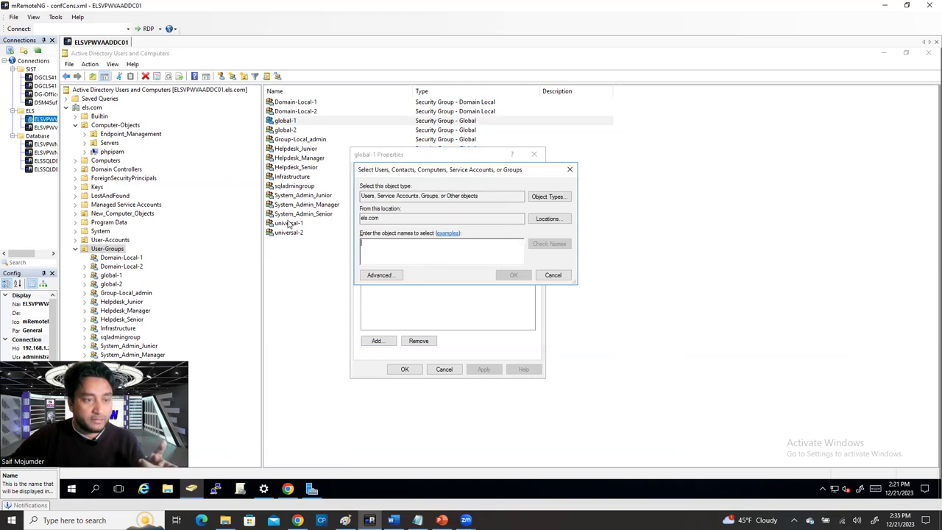
text(universal)
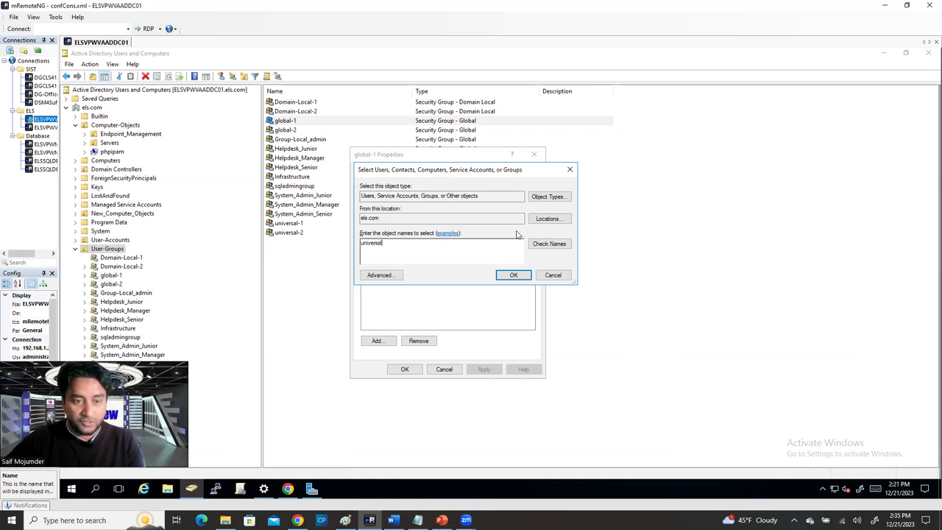
click(541, 243)
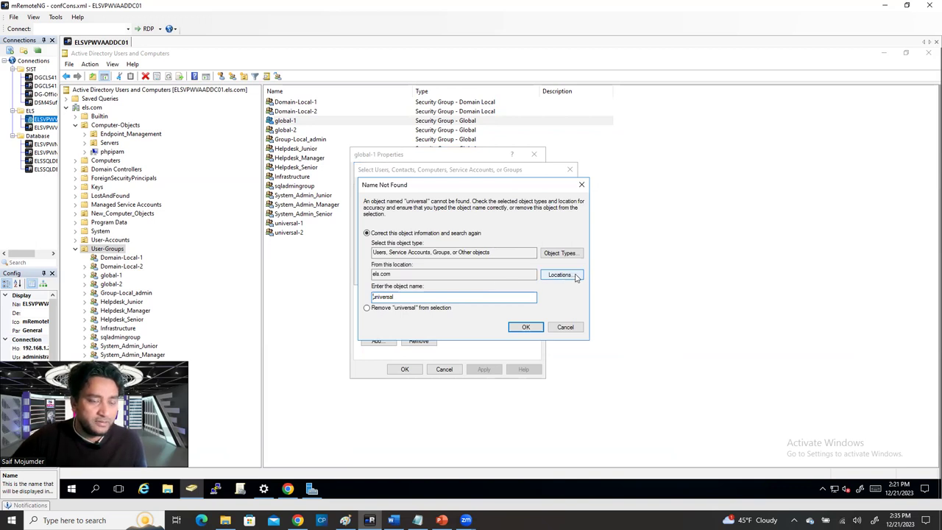
click(582, 185)
click(569, 169)
- Close global-1's properties and open universal-1's Members tab
click(534, 154)
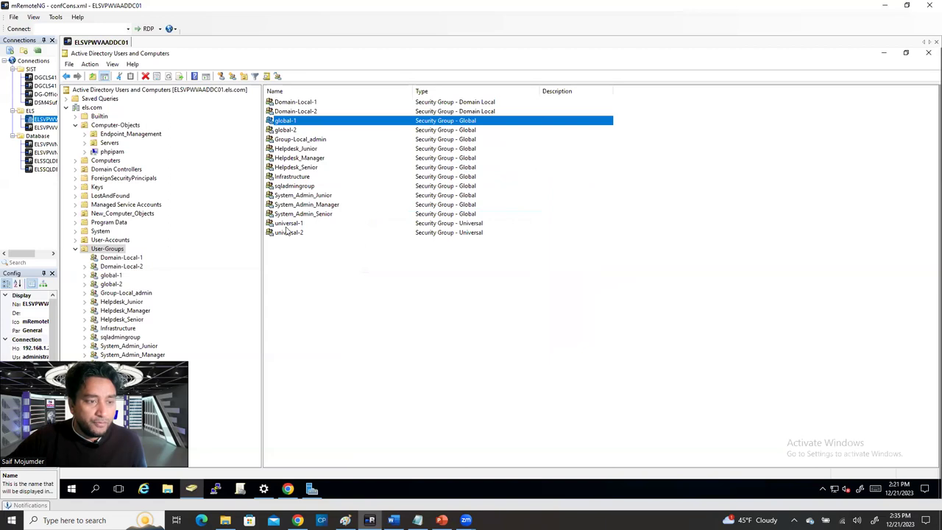
click(289, 223)
right_click(291, 224)
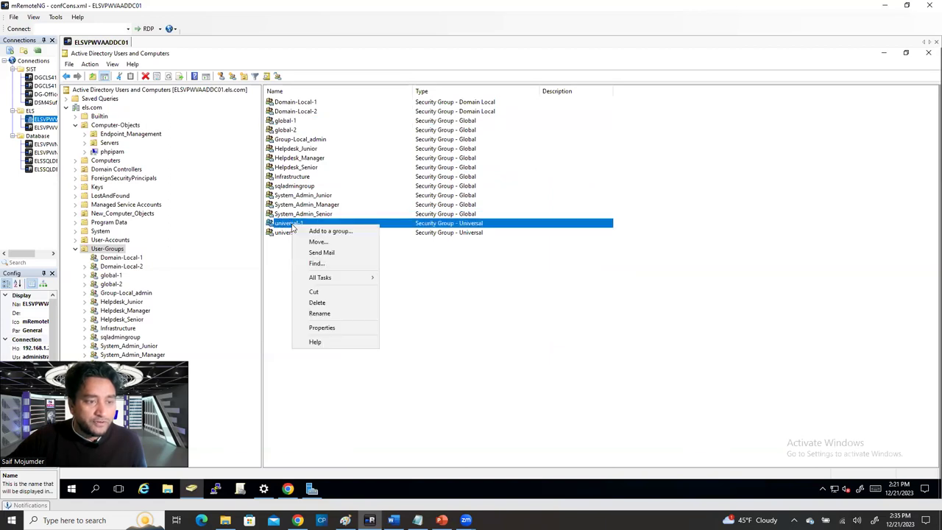
click(322, 327)
click(415, 182)
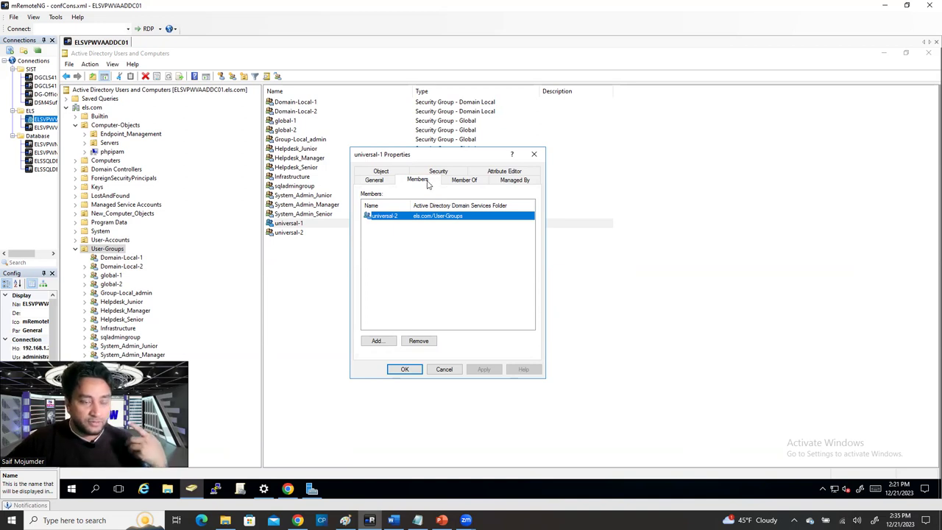
- Add global-1 to universal-1's members by resolving the name 'gl'
click(376, 340)
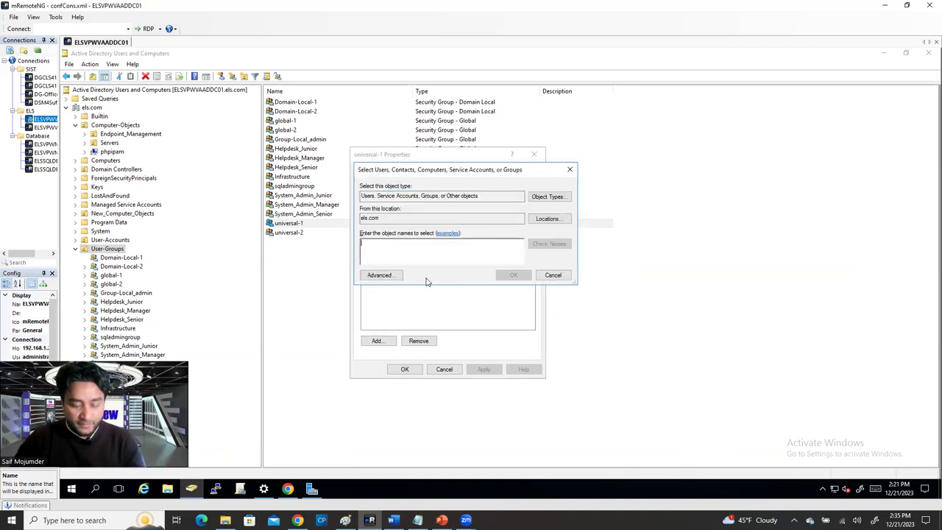
text(global)
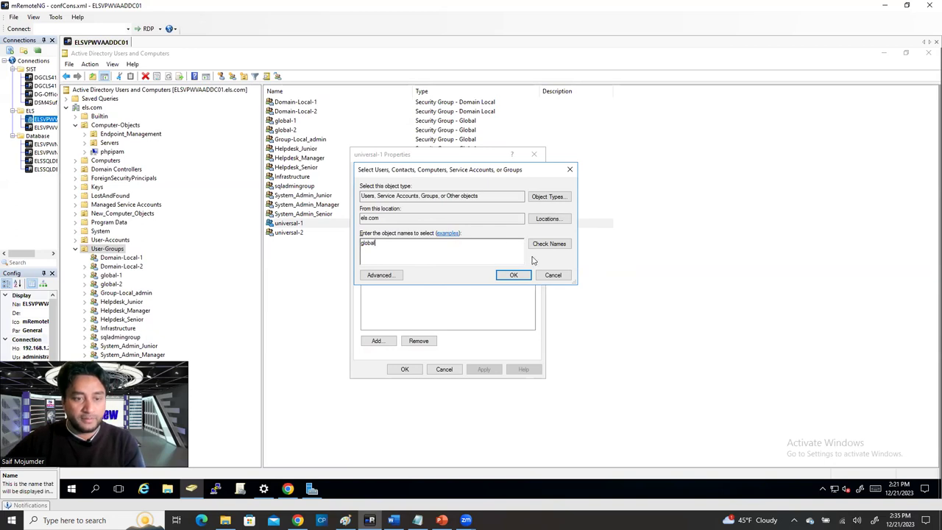
click(549, 244)
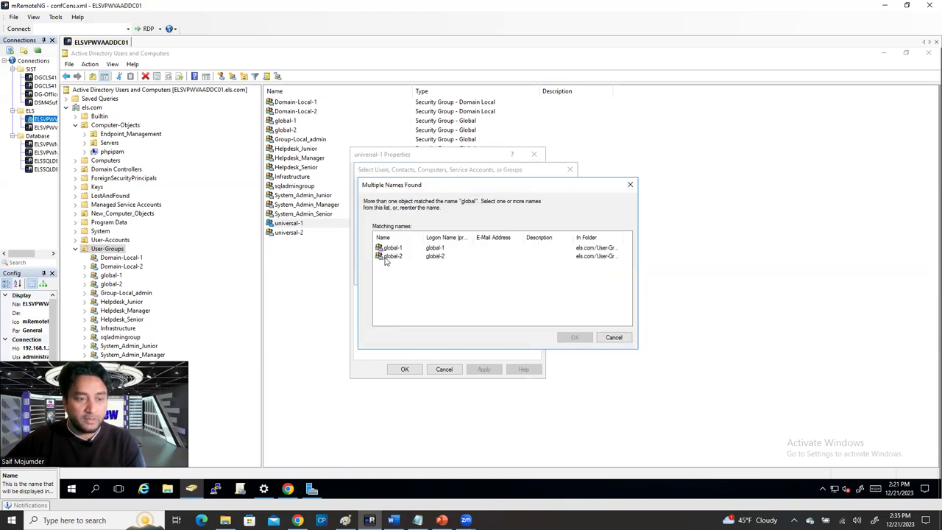
click(404, 249)
click(578, 337)
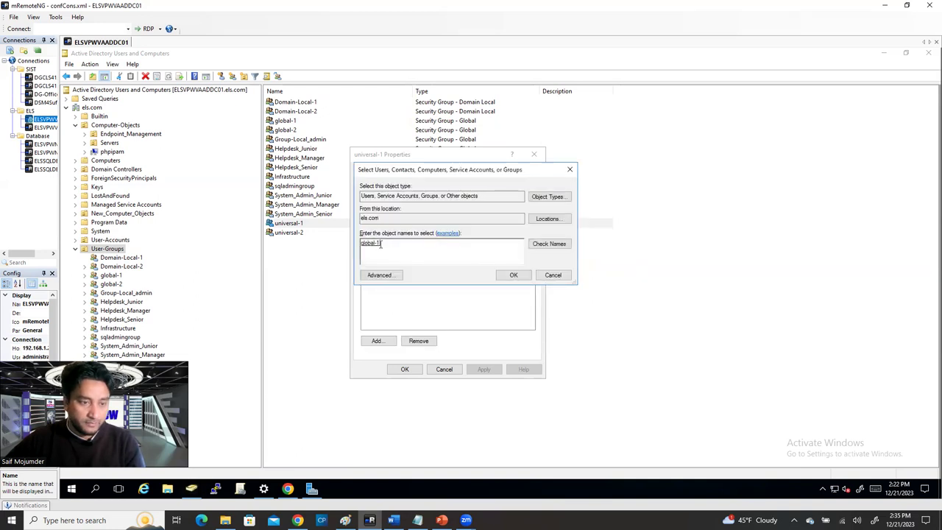
click(514, 275)
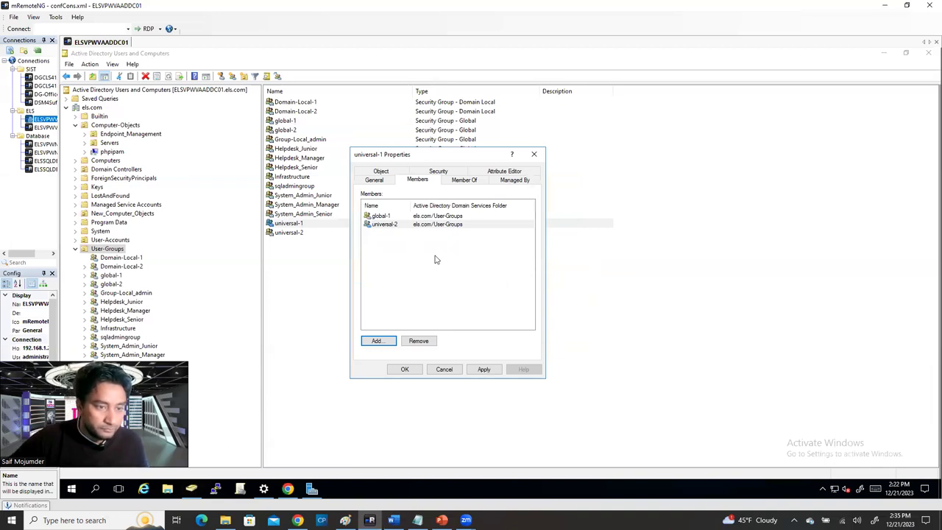
click(382, 216)
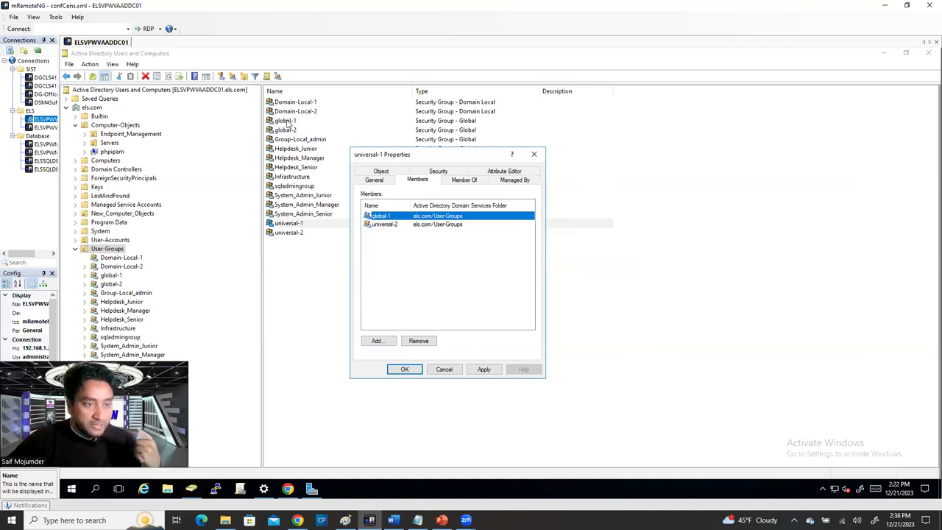
- Check universal-1's Member Of tab, then save and close its properties
click(289, 223)
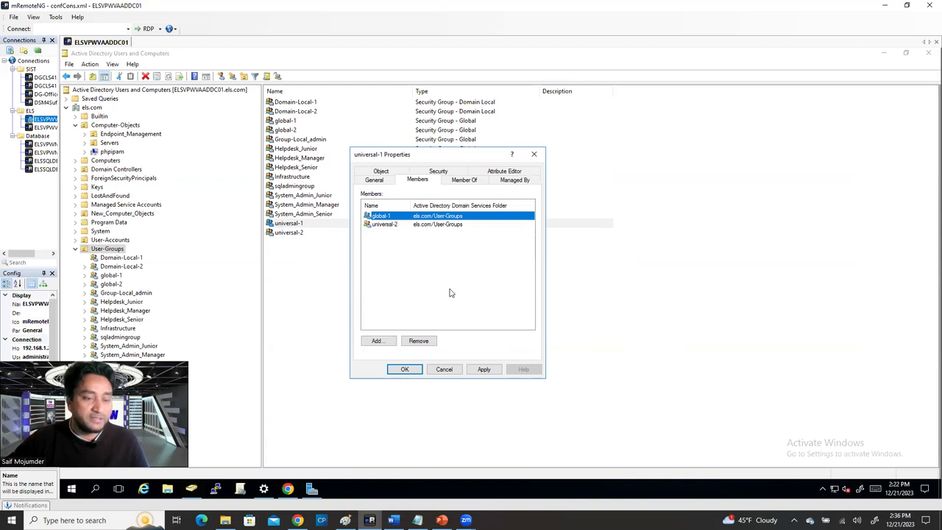
click(472, 184)
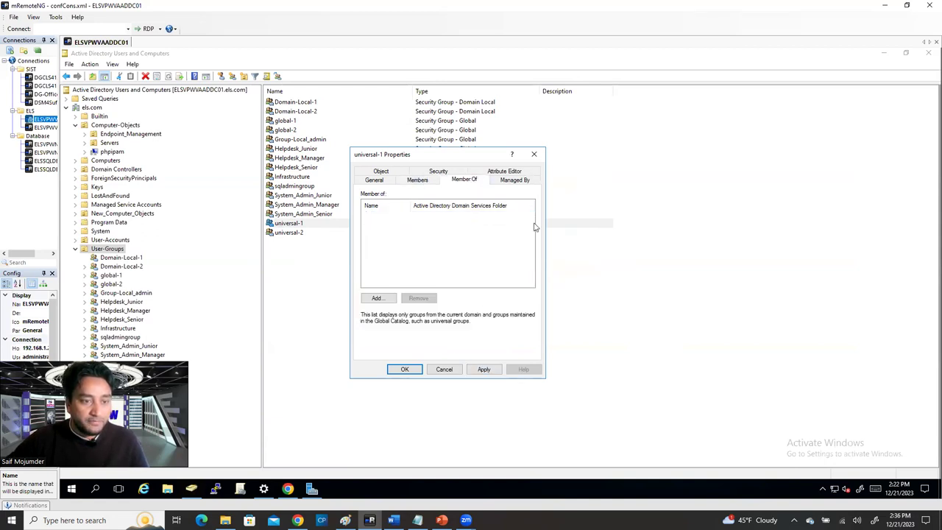
click(401, 369)
- Confirm global-1's Member Of tab lists universal-1, then bring up global-1's context menu
click(294, 121)
right_click(300, 120)
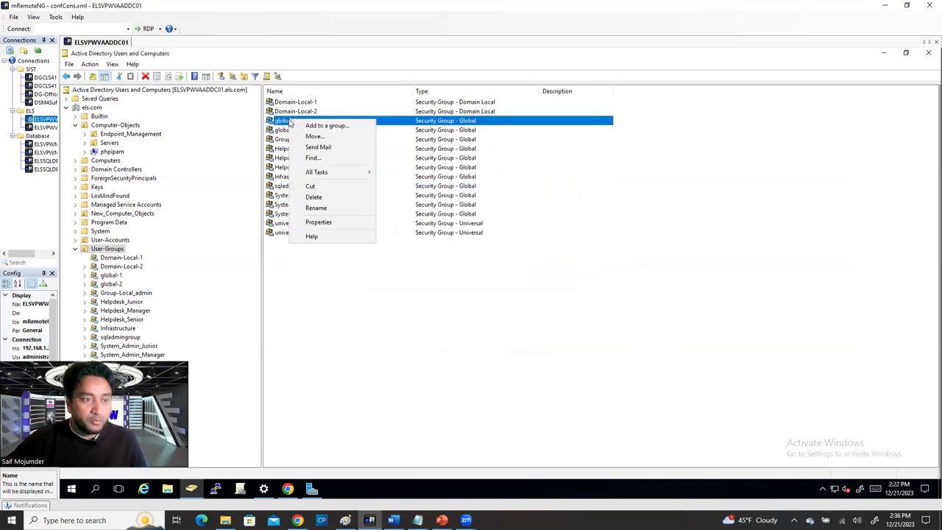
click(318, 222)
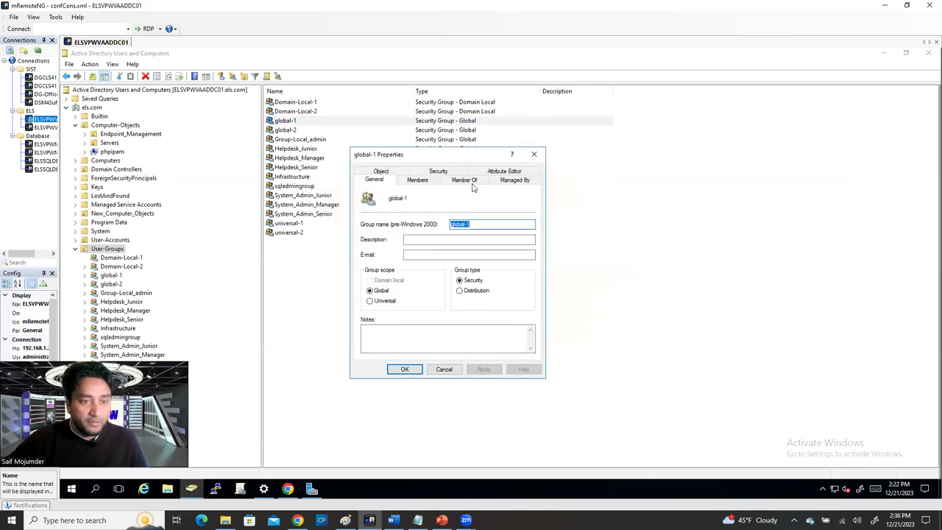
click(472, 180)
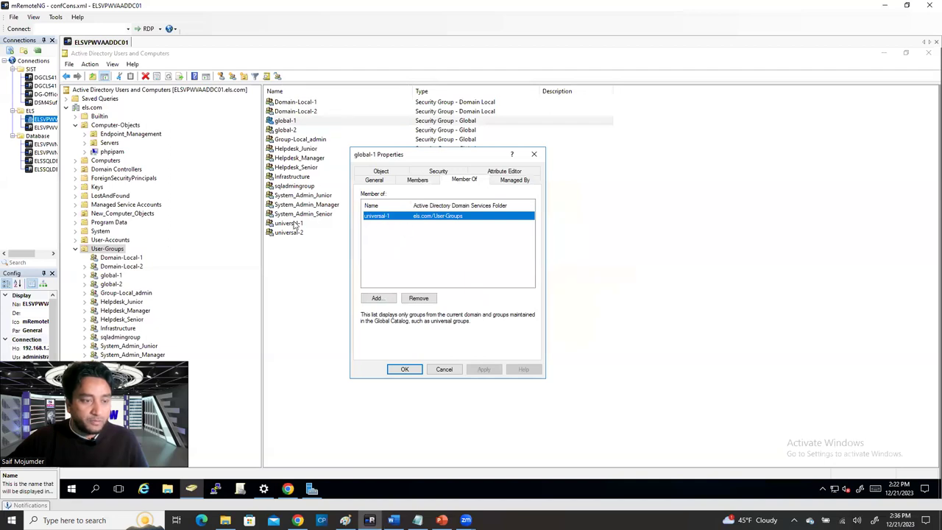
click(443, 369)
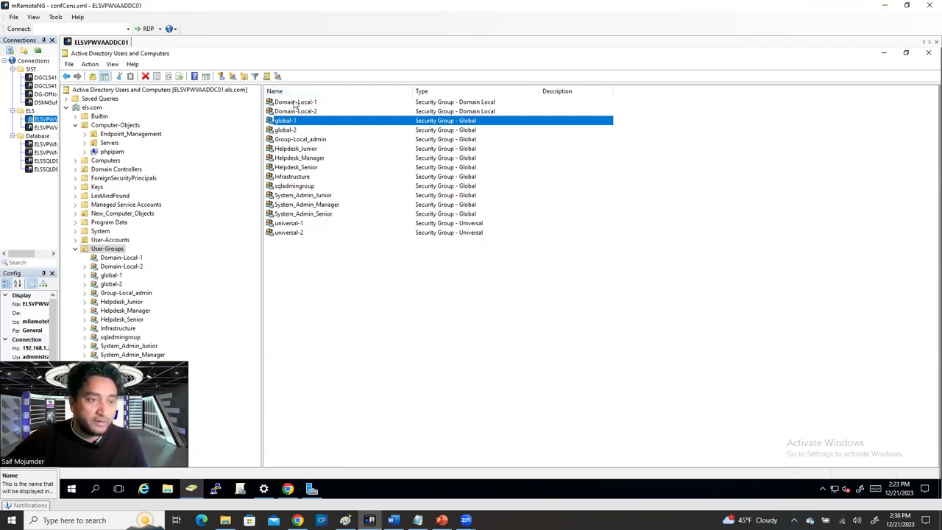
click(294, 103)
right_click(287, 122)
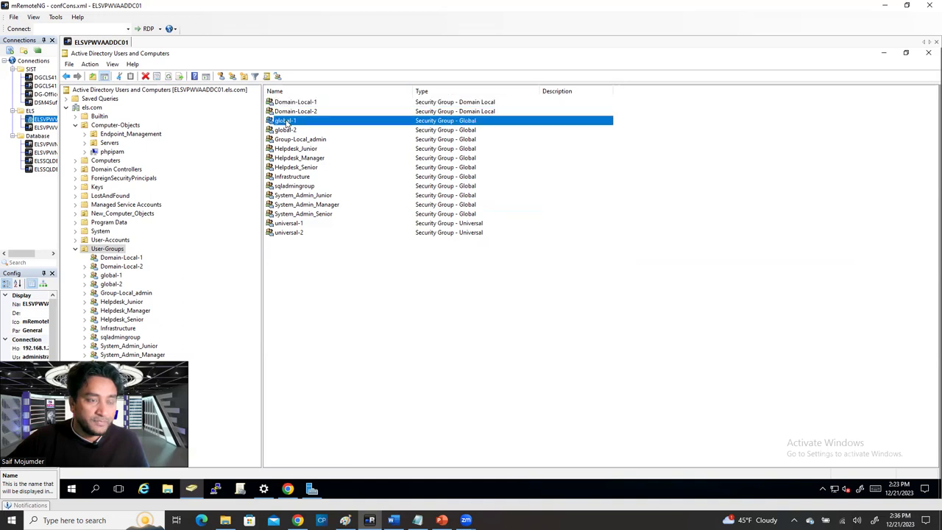
click(328, 226)
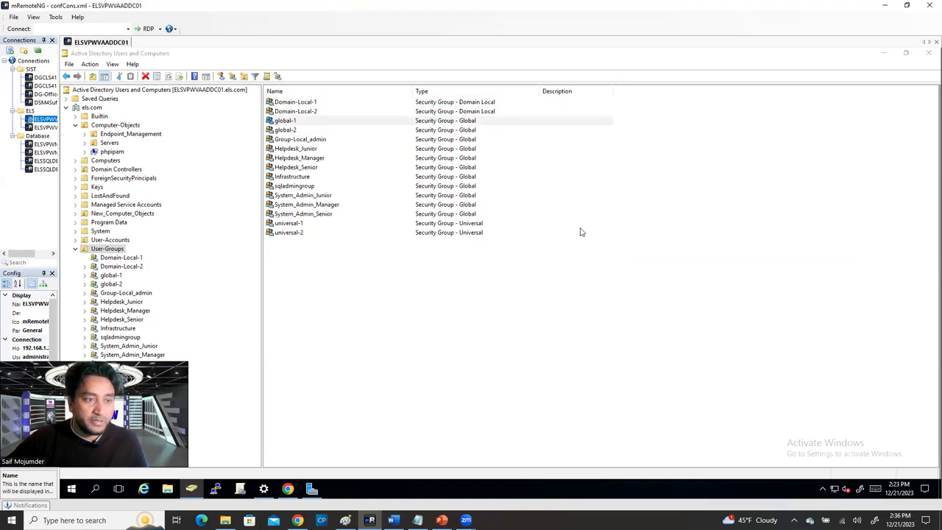
click(449, 240)
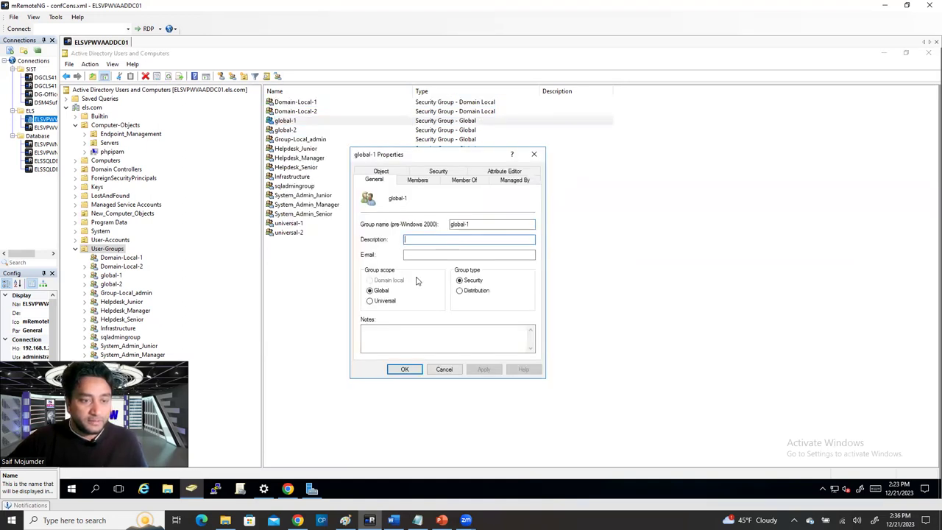
click(419, 181)
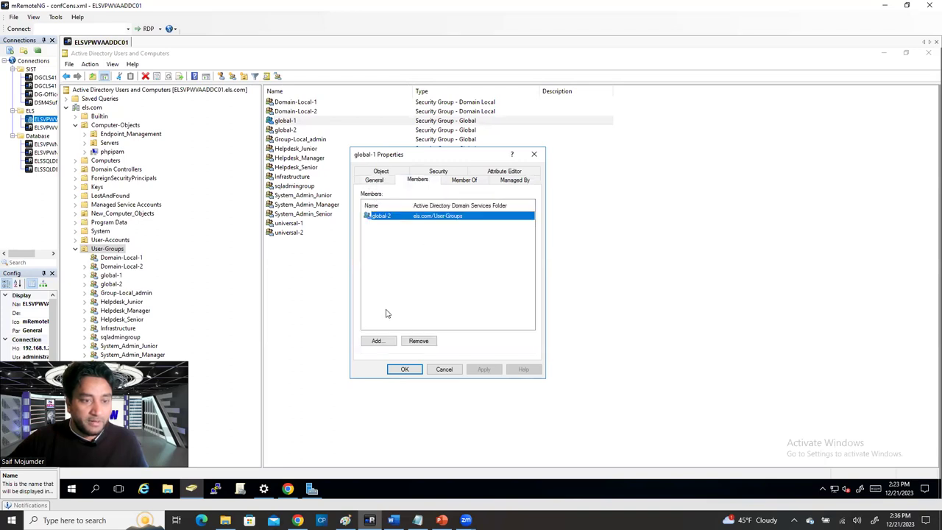
click(383, 342)
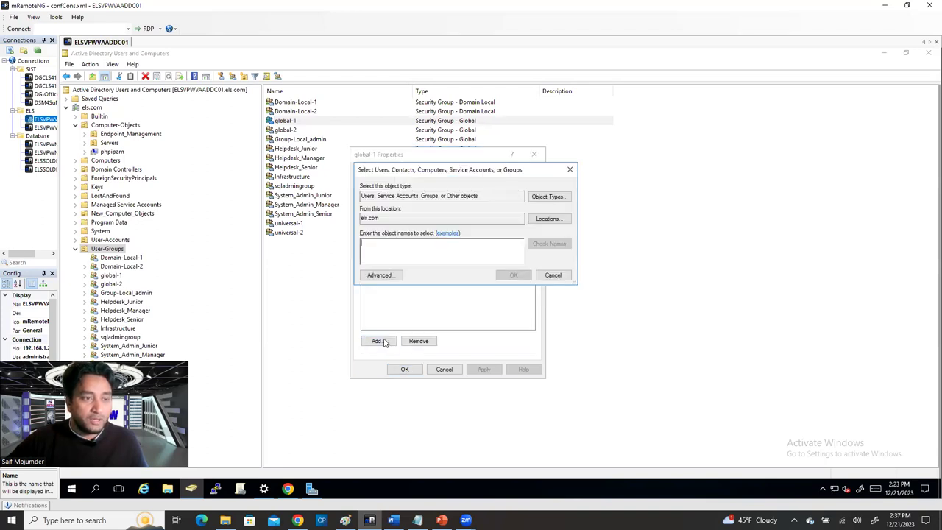
text(domain-local)
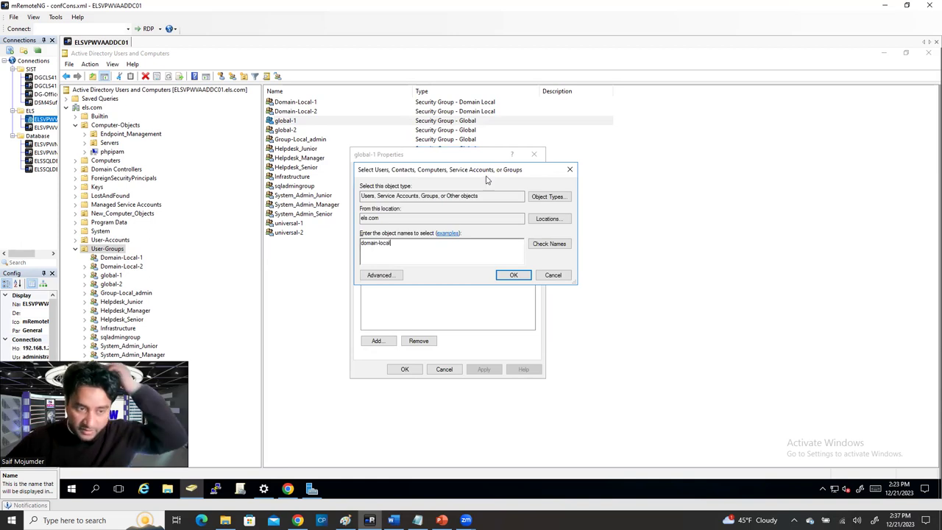
click(547, 245)
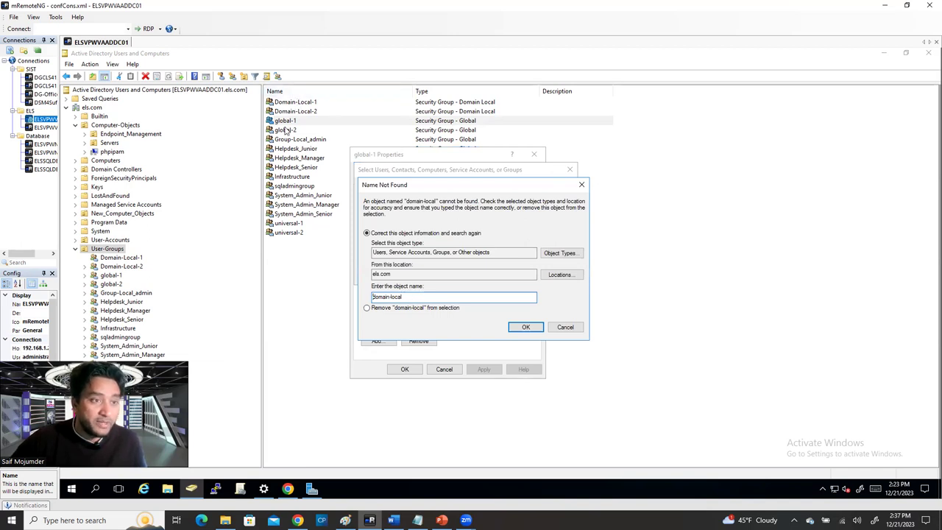
click(581, 185)
click(570, 170)
click(534, 154)
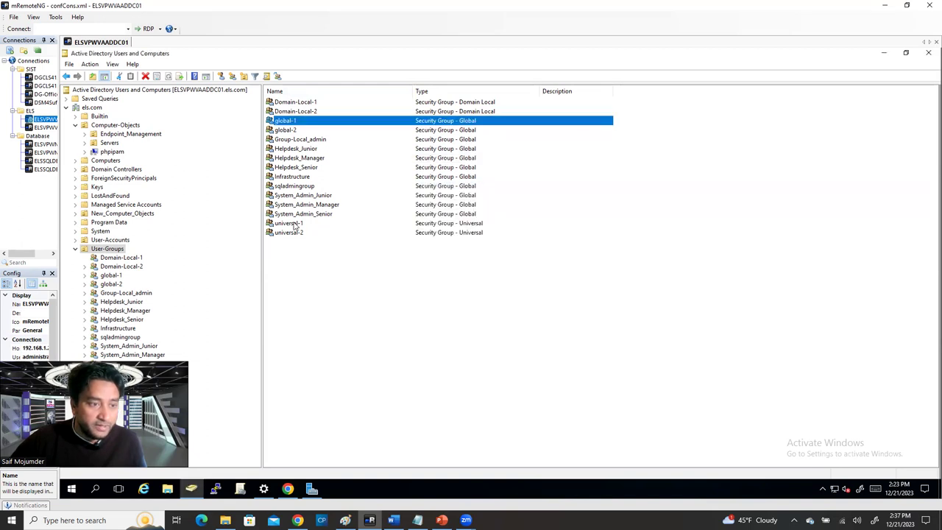
- Select universal-1, then switch to the PowerPoint group-nesting slide
click(295, 224)
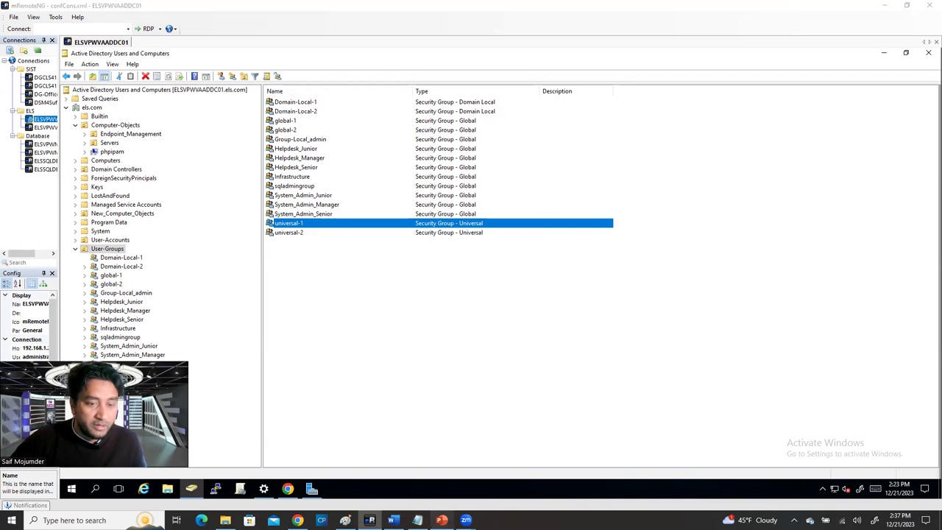
click(442, 521)
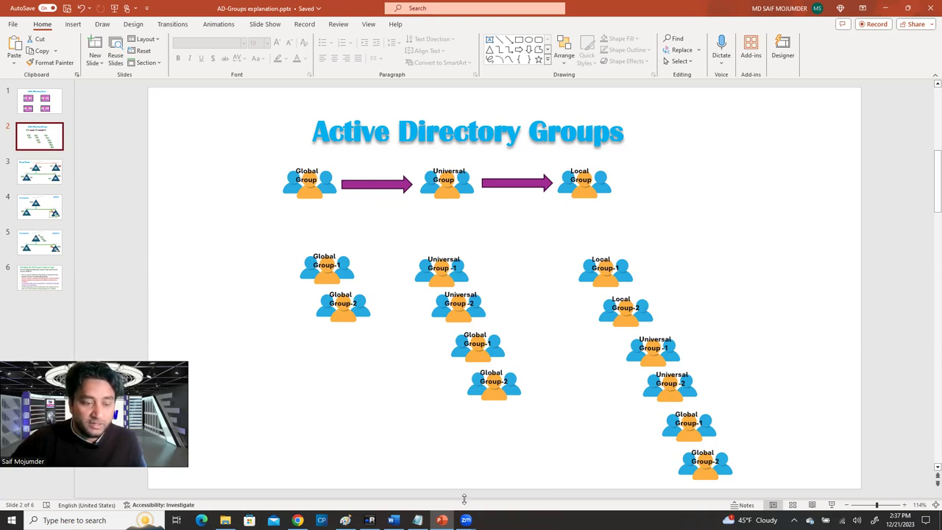
- Try adding 'do' to universal-1's members; the name isn't found, so close the dialogs
click(369, 520)
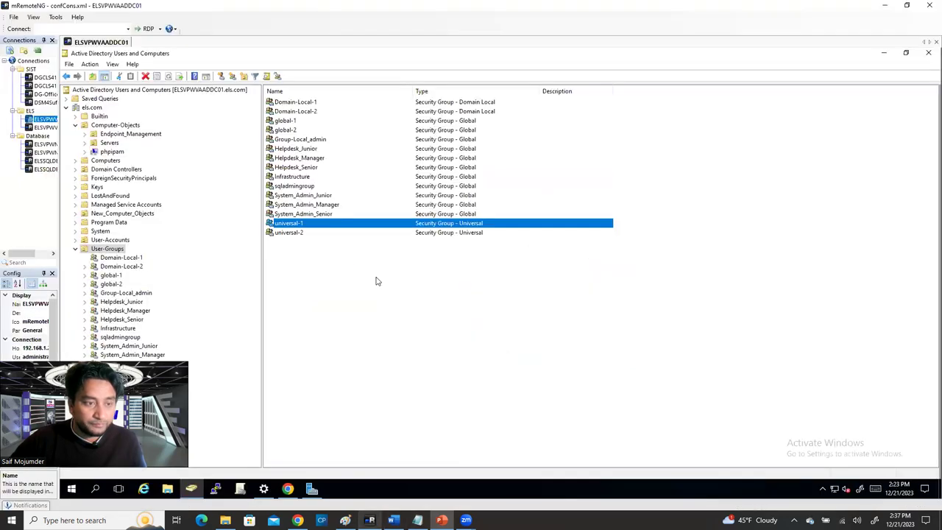
right_click(301, 229)
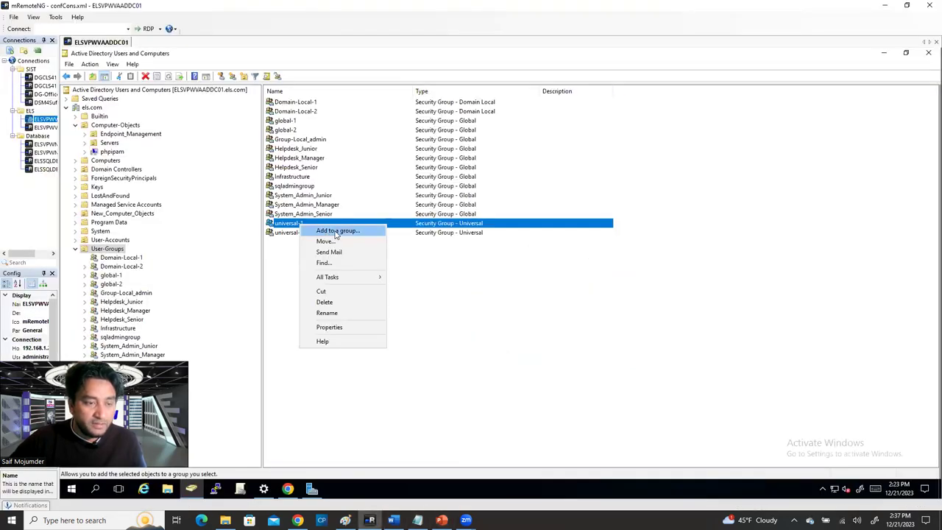
click(346, 326)
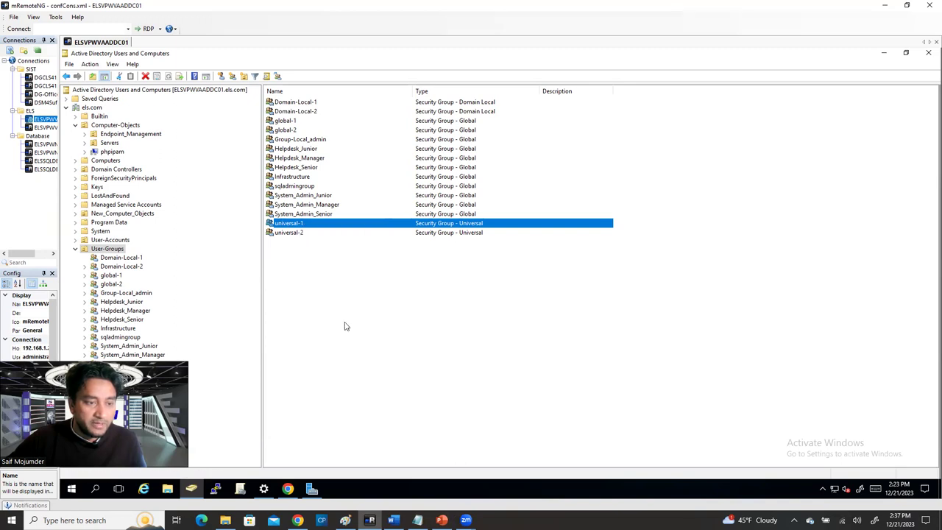
click(416, 179)
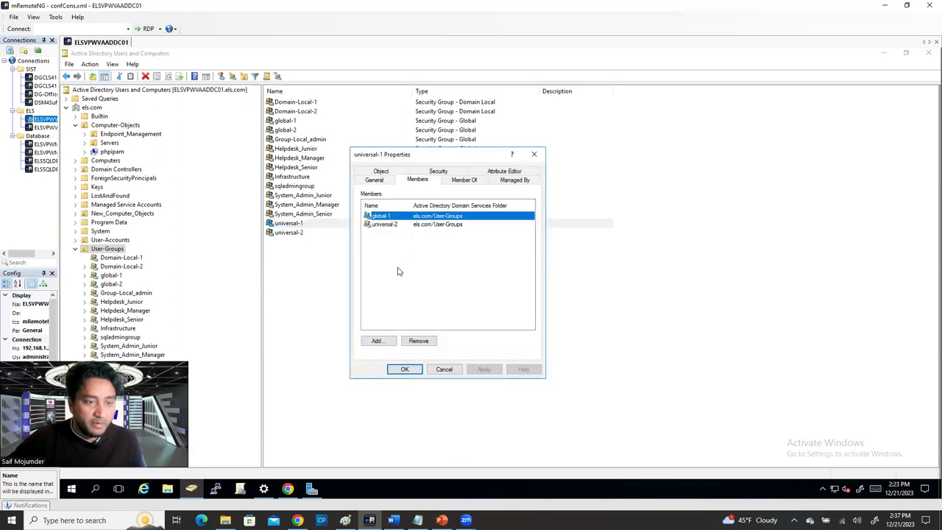
click(376, 343)
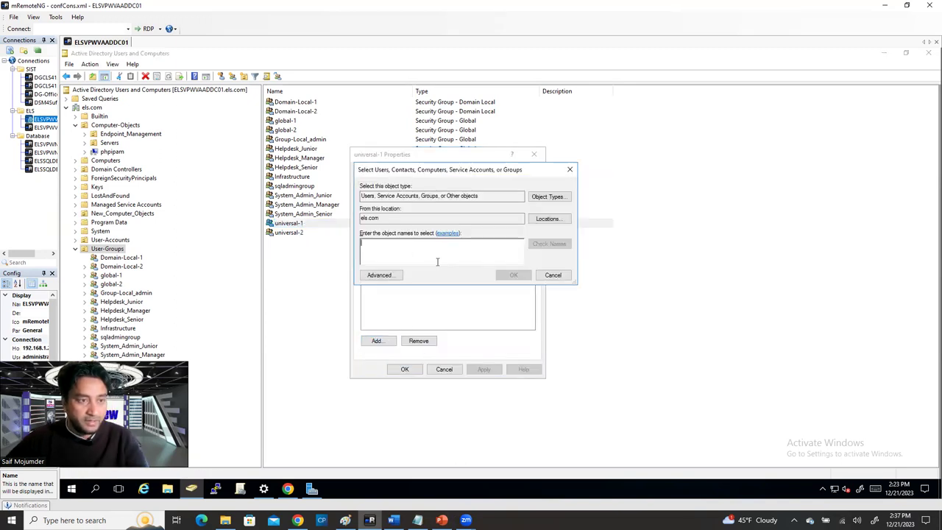
text(domain local)
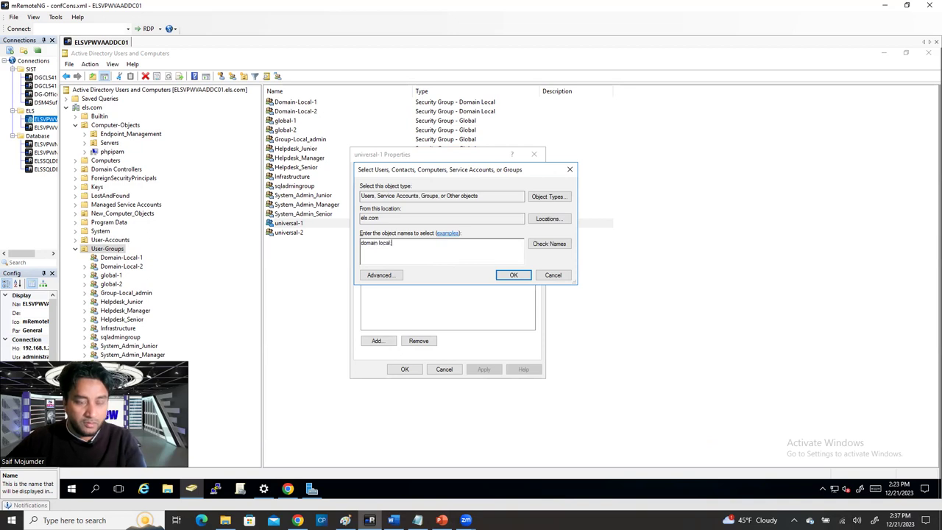
click(549, 244)
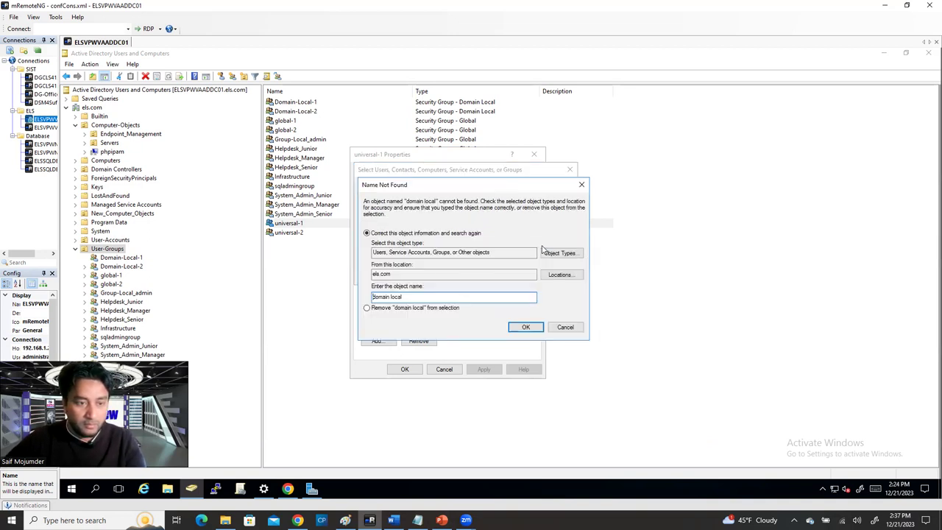
click(391, 296)
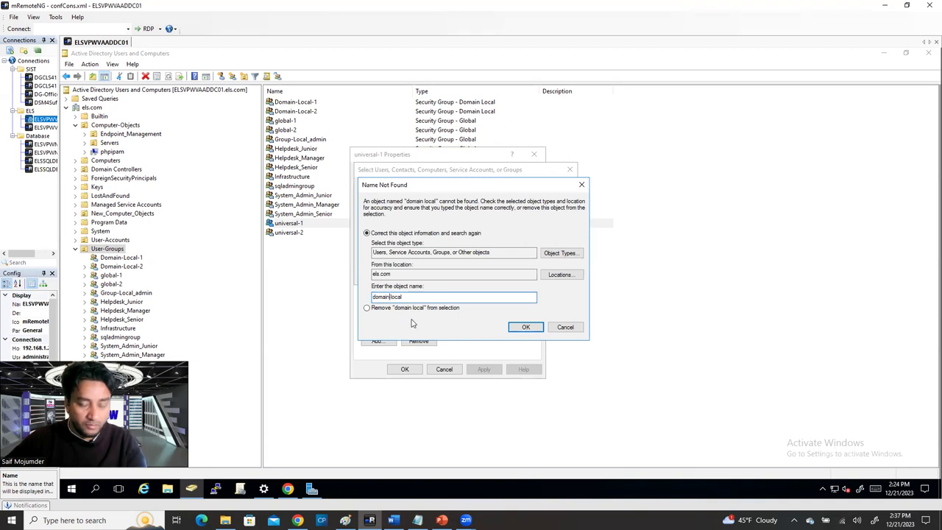
click(581, 185)
click(570, 169)
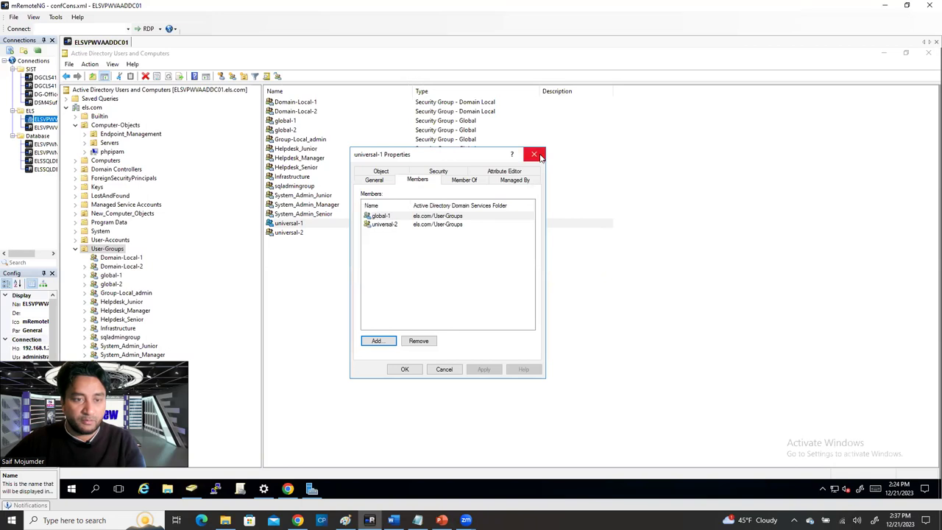
click(535, 154)
- Select Domain-Local-1 and cancel out of renaming it
click(299, 104)
right_click(300, 106)
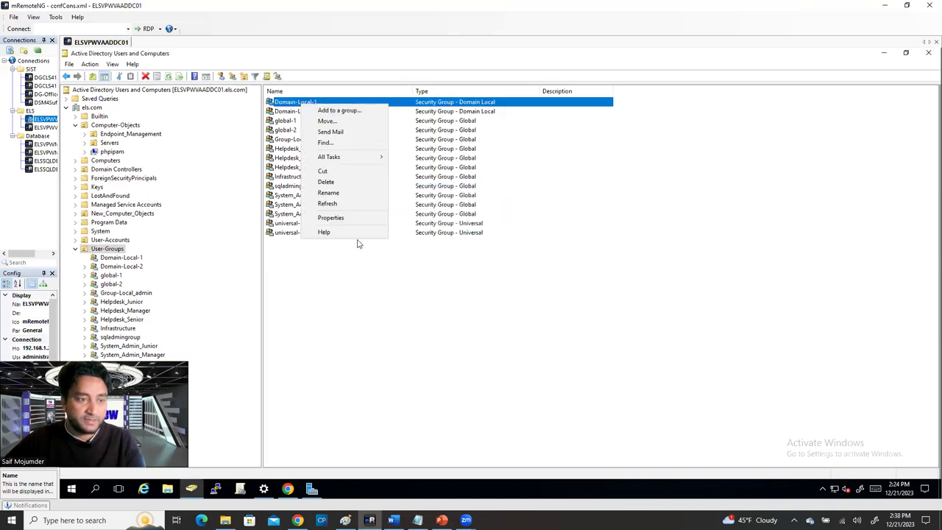
click(352, 195)
key(Escape)
- Retry adding the pasted name Domain-Local-1 to universal-1; it isn't found, so close everything
click(294, 223)
right_click(295, 225)
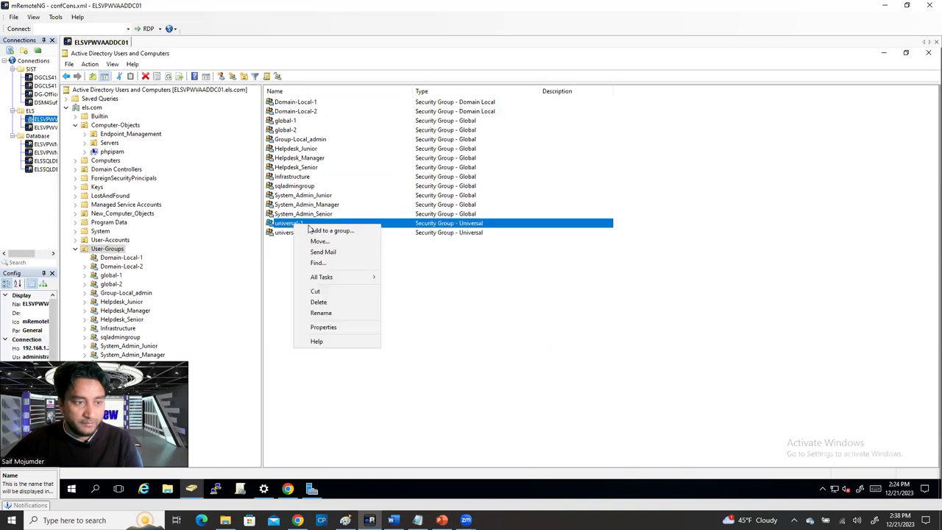
click(339, 328)
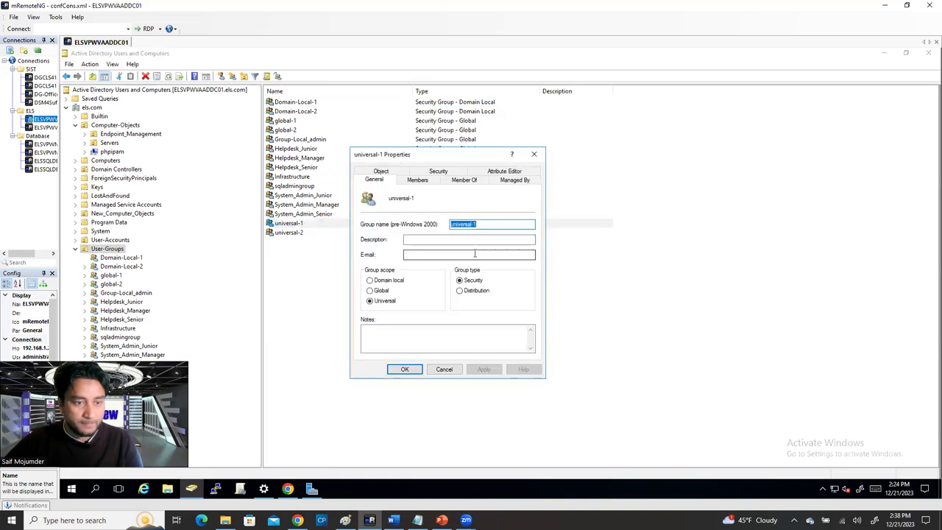
click(425, 183)
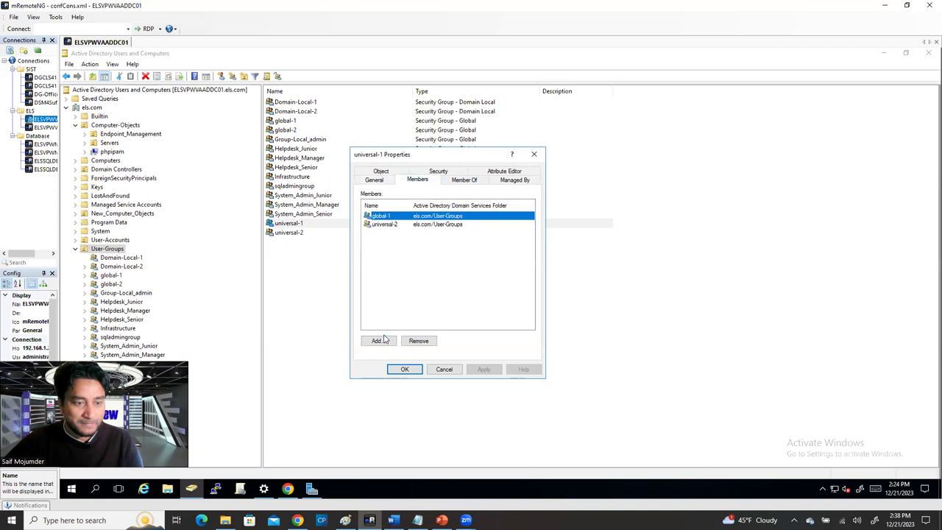
click(377, 341)
text(Domain-Local-1)
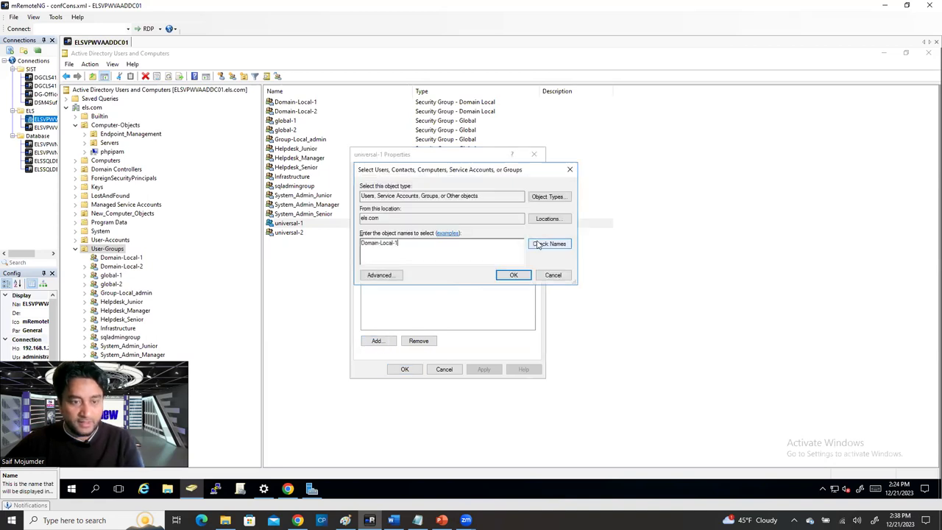
click(548, 244)
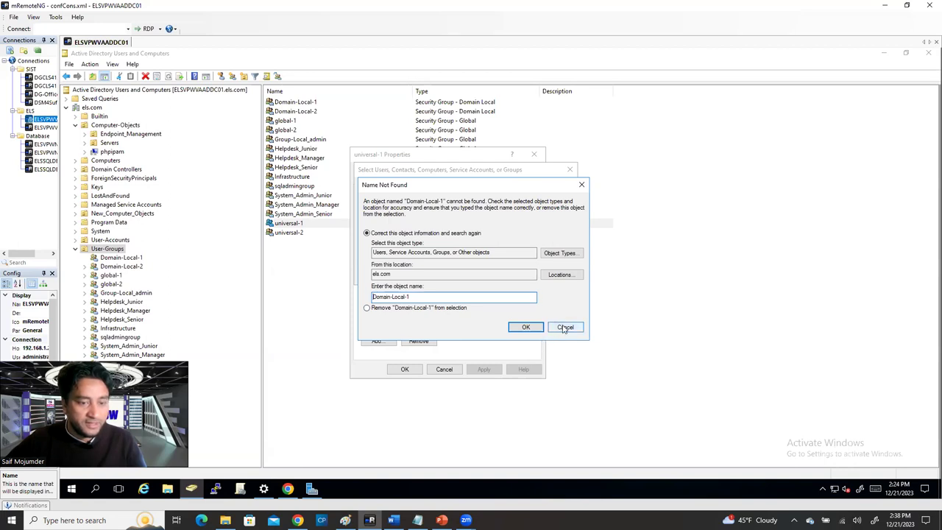
click(564, 327)
click(569, 171)
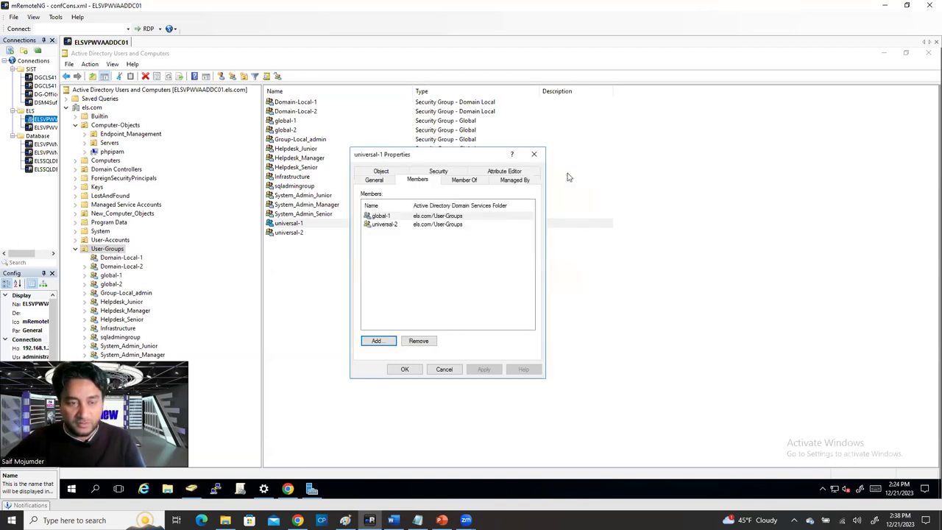
click(535, 155)
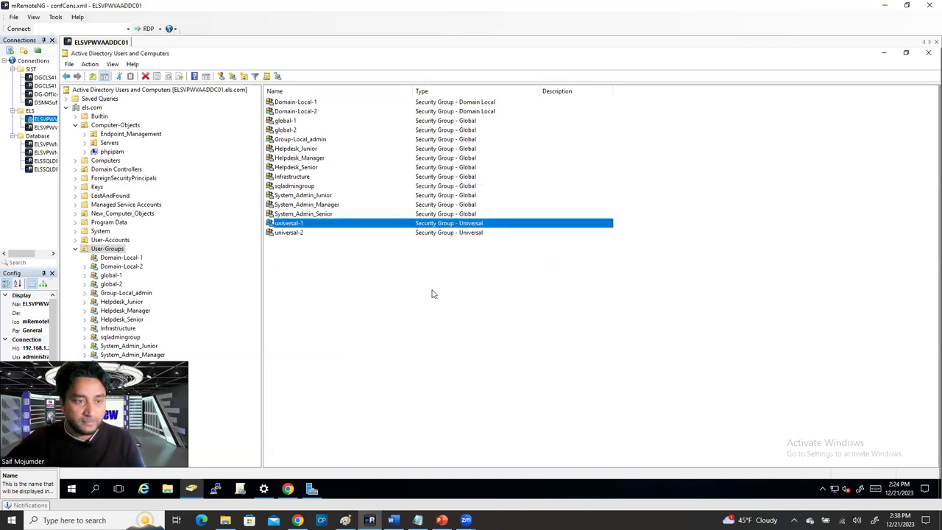
- Open Domain-Local-1's Members tab, which lists Domain-Local-2, and start adding a member
click(306, 103)
right_click(307, 103)
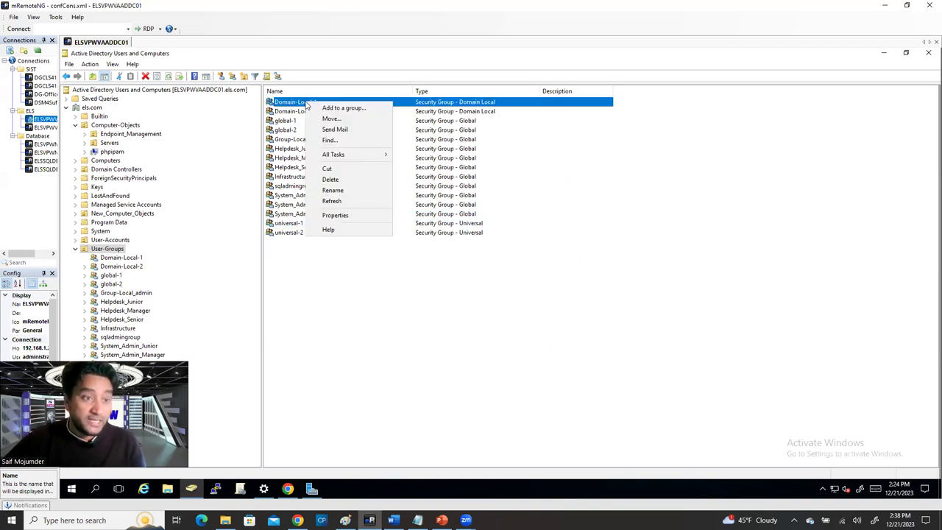
click(352, 218)
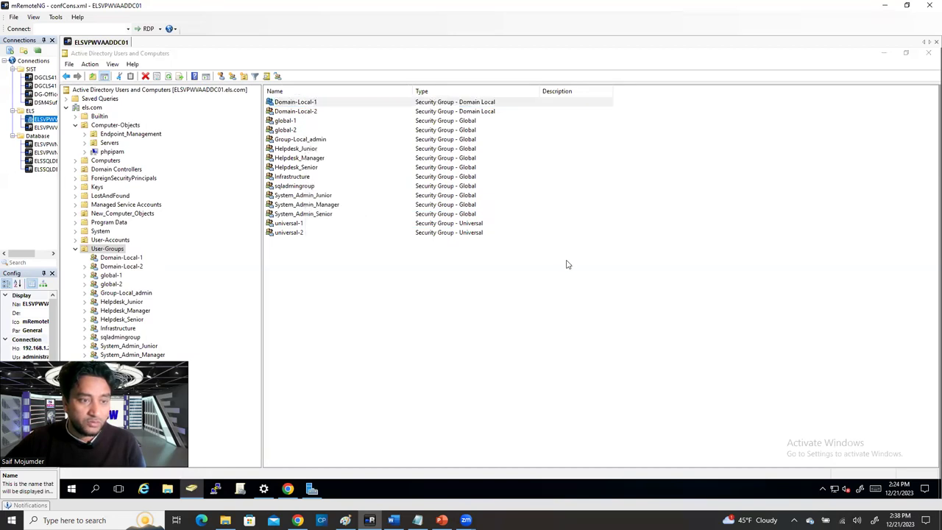
click(416, 181)
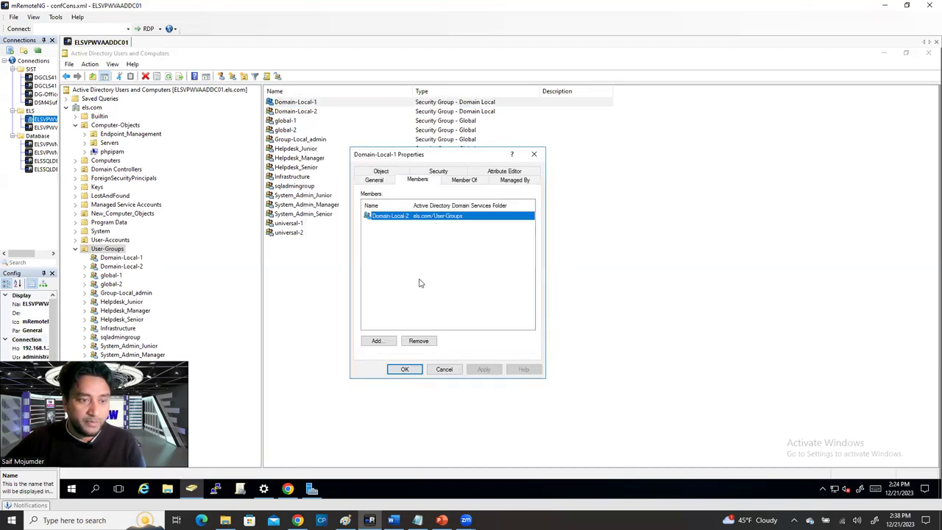
click(376, 341)
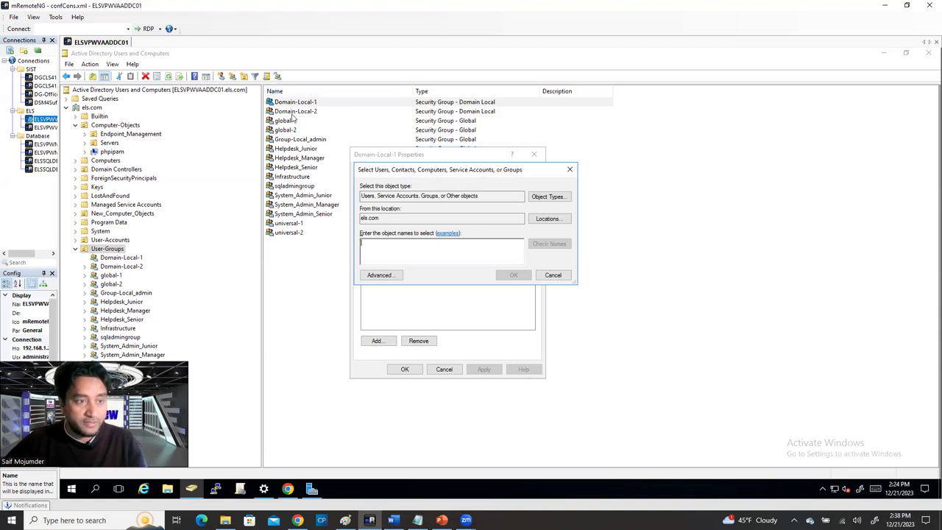
- Look up groups matching 'gl', then back out of the global matches
text(global)
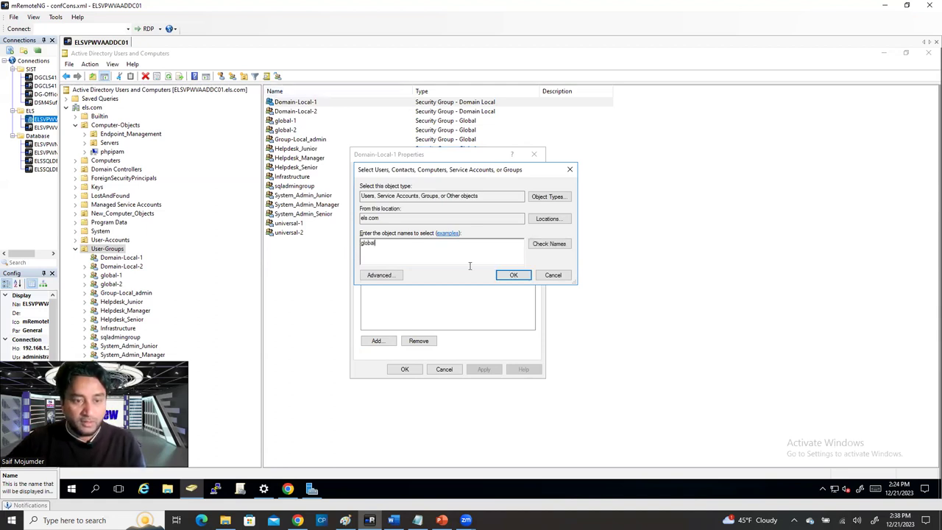
click(549, 244)
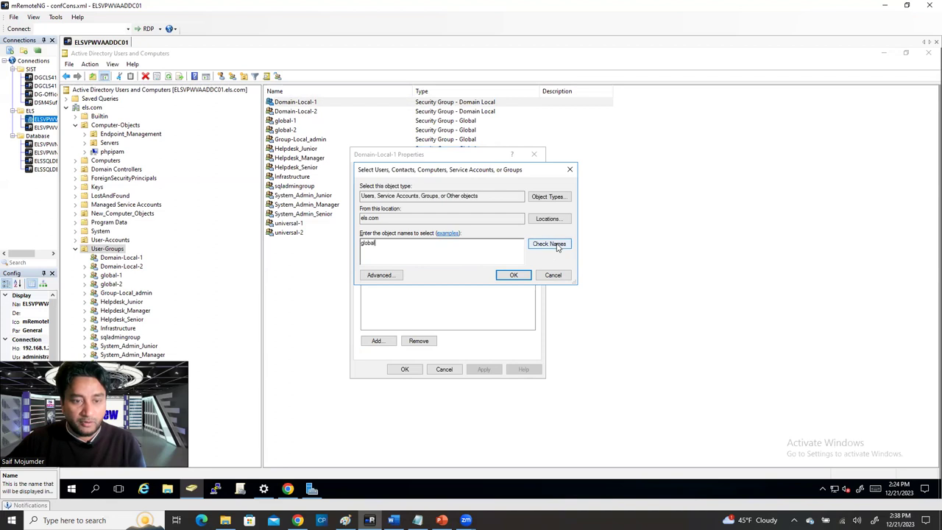
click(392, 249)
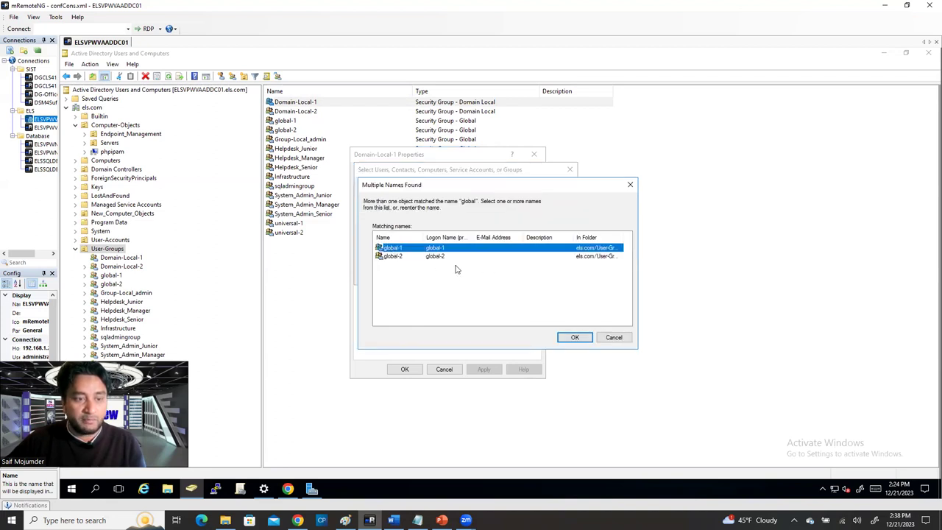
click(614, 338)
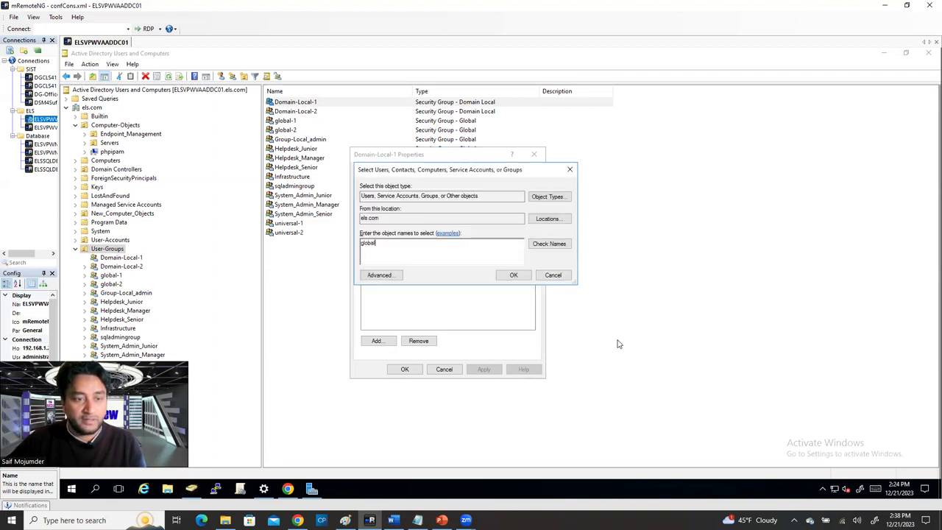
- Replace the name with 'universal', resolve it to universal-1, and add it as a member
key(ctrl+a)
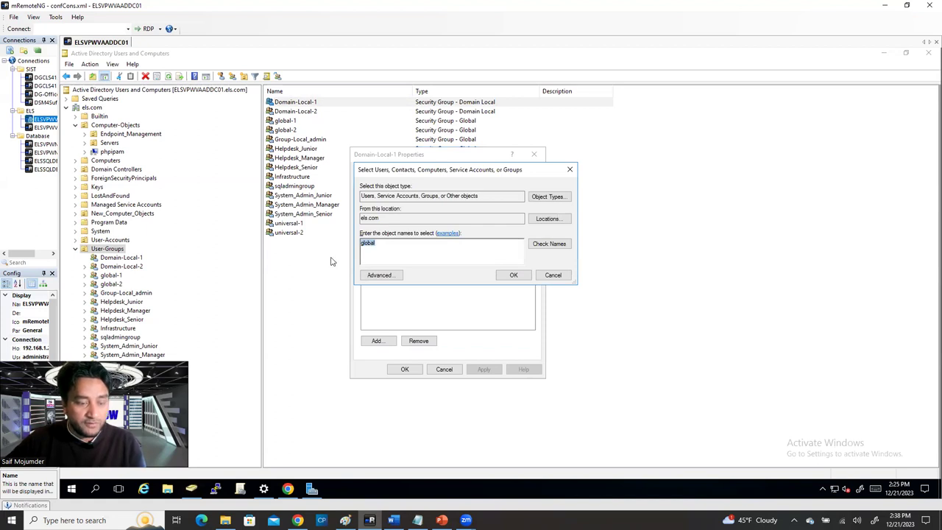
text(universal)
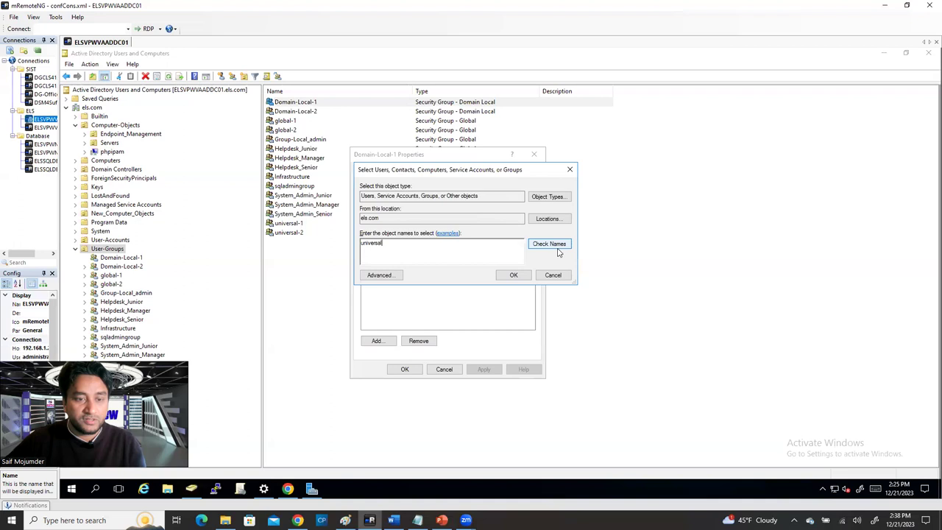
click(550, 245)
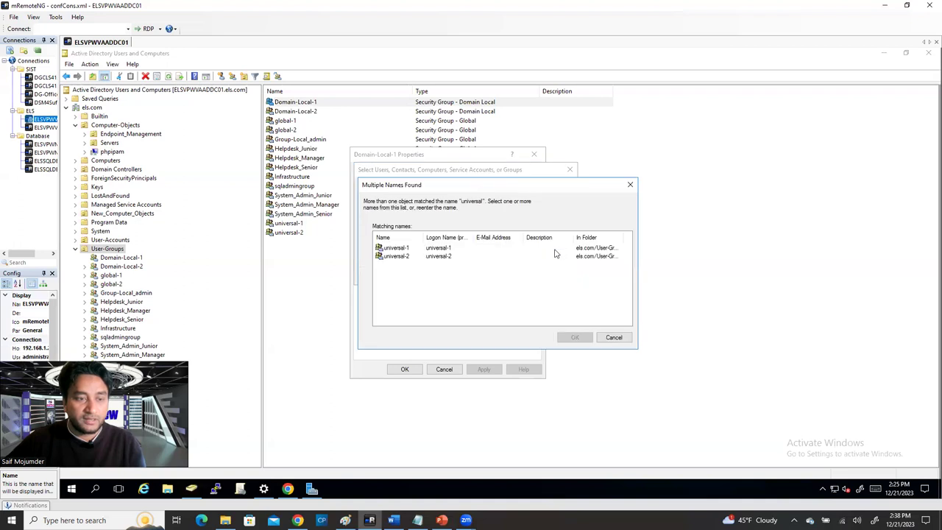
click(401, 249)
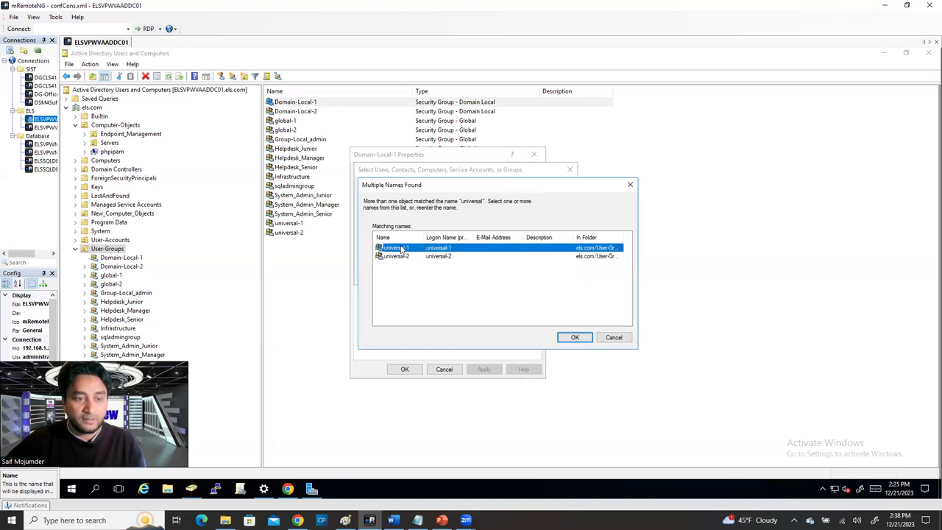
click(574, 338)
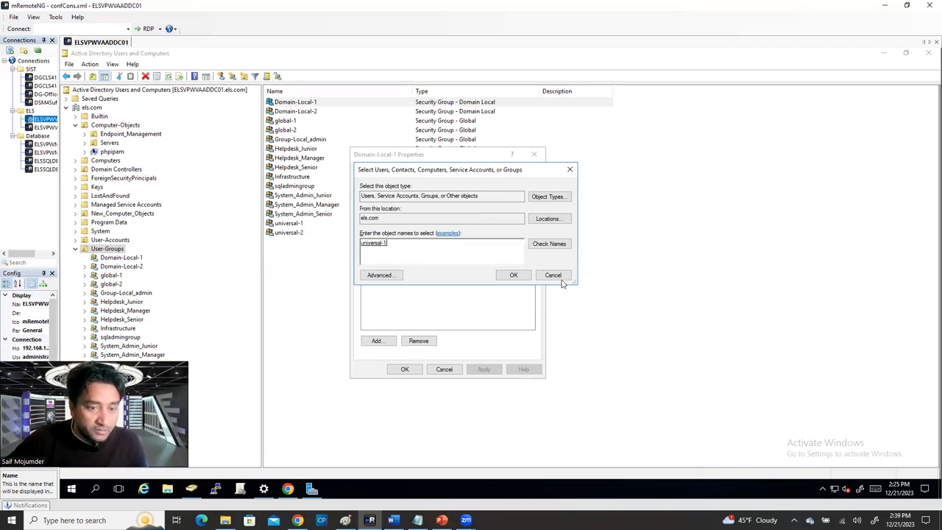
click(513, 275)
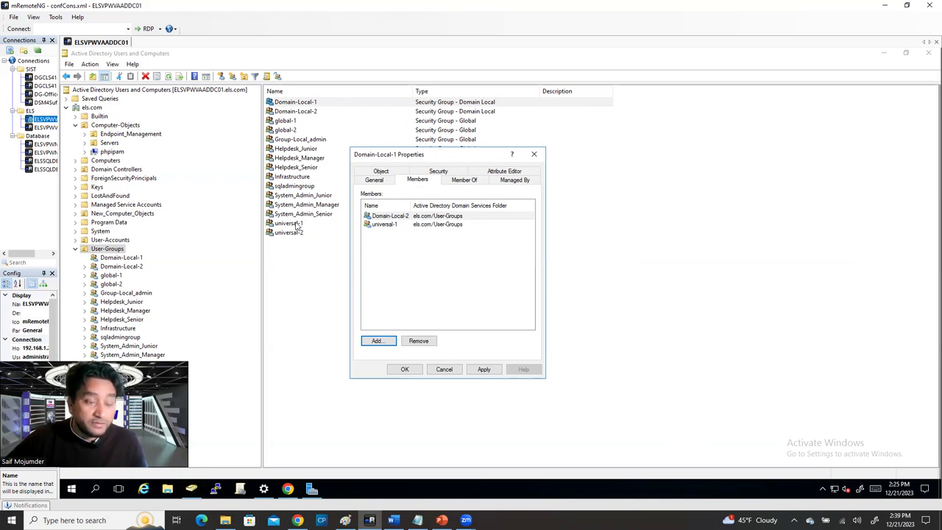
- Point out global-1, global-2 and Domain-Local-1 in the list, then switch to PowerPoint
click(293, 123)
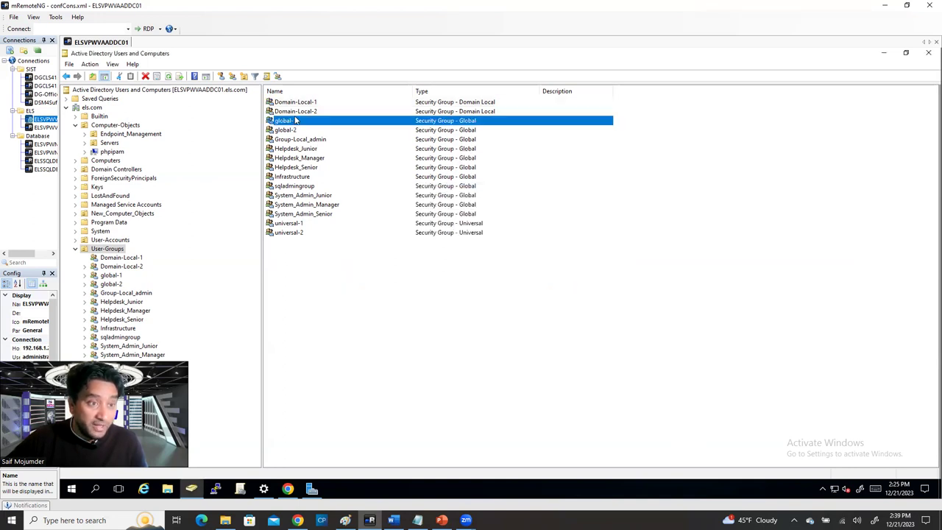
click(287, 131)
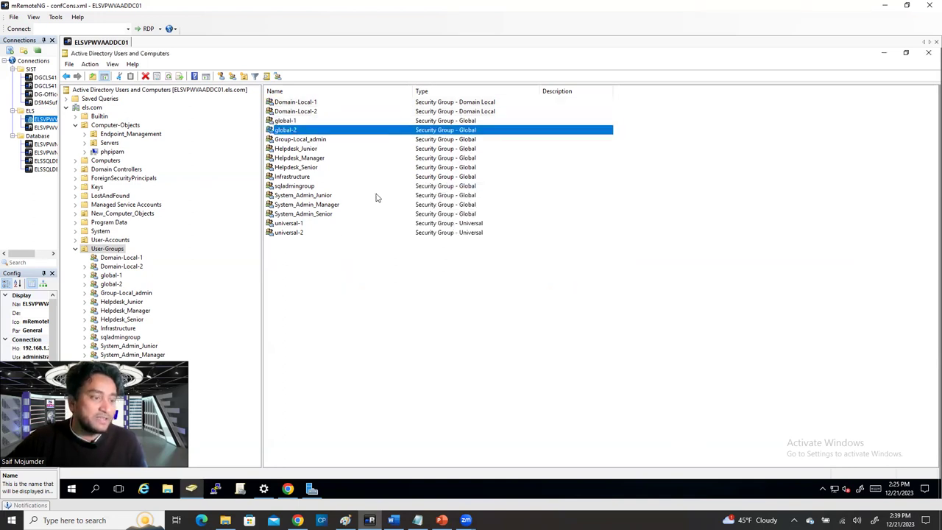
click(313, 103)
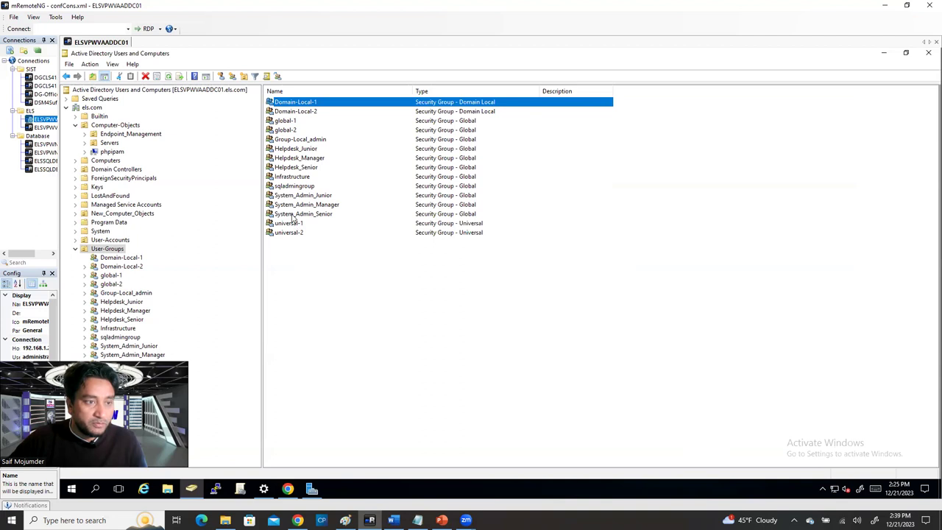
click(409, 318)
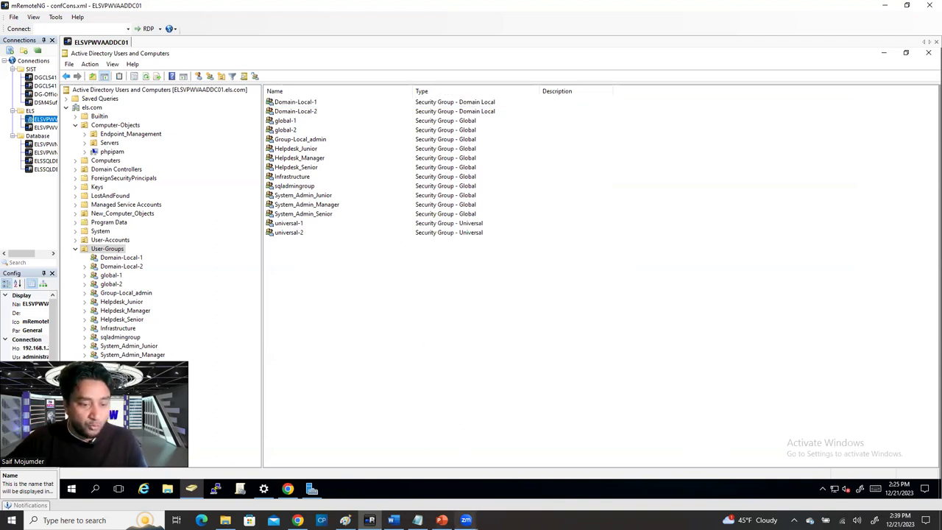
click(442, 519)
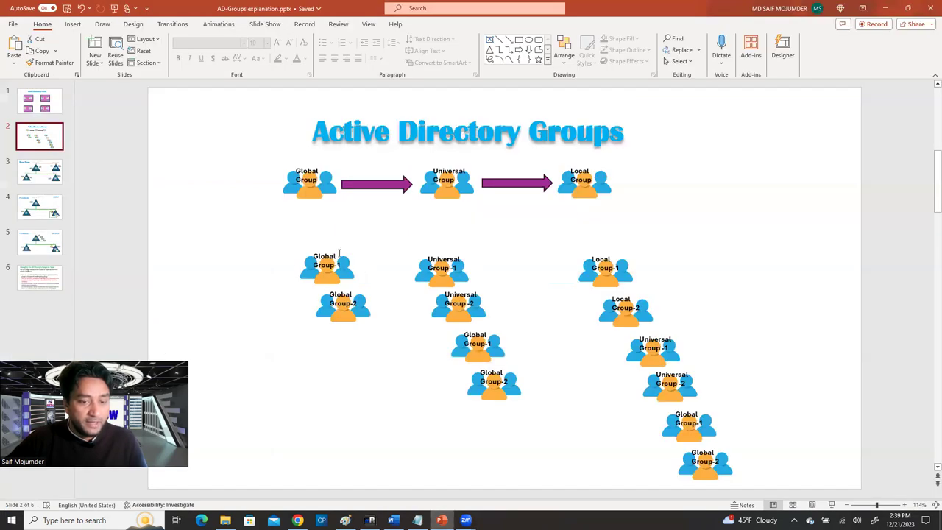
- Review slide 6 on changing an AD group's scope or type, then return to the remote console
click(28, 287)
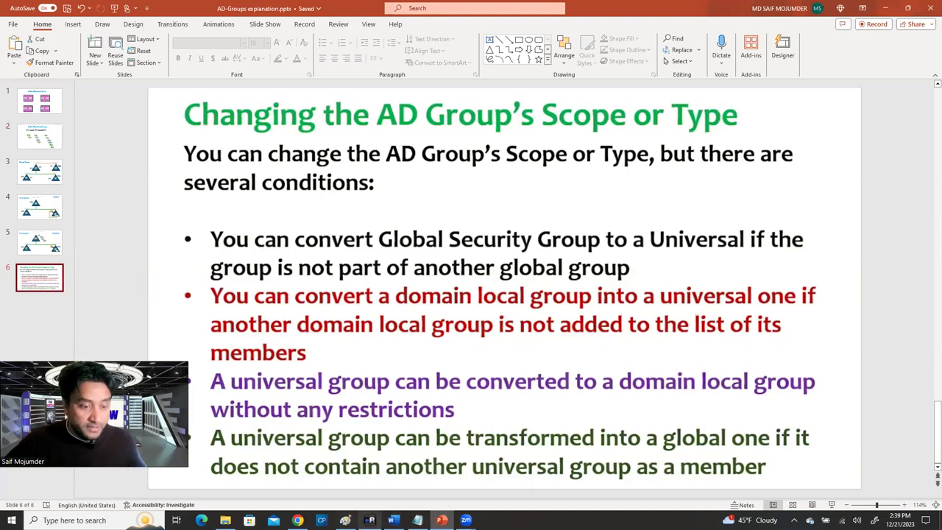
click(369, 520)
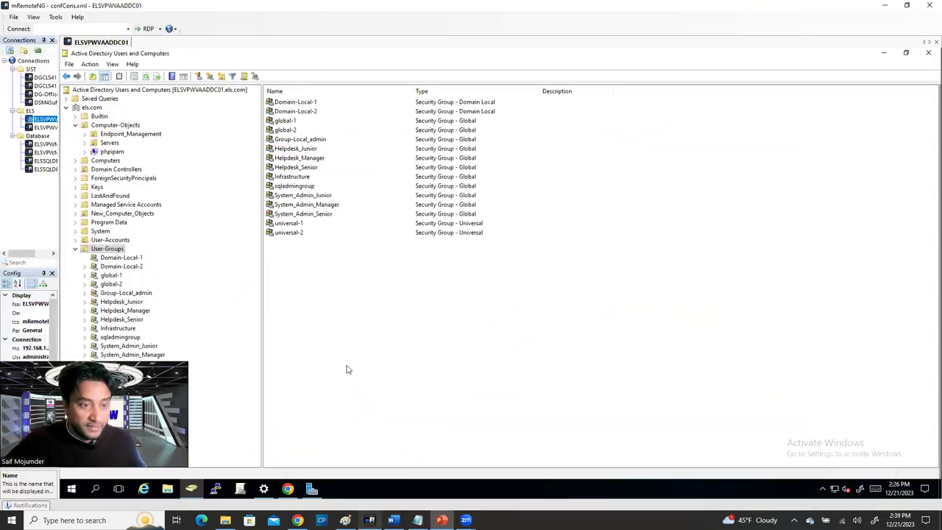
click(293, 122)
click(290, 130)
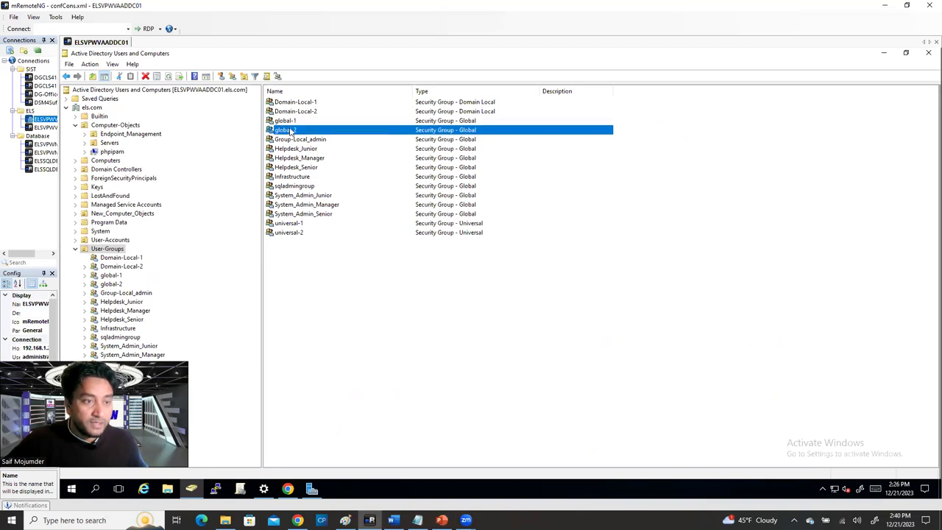
double_click(298, 131)
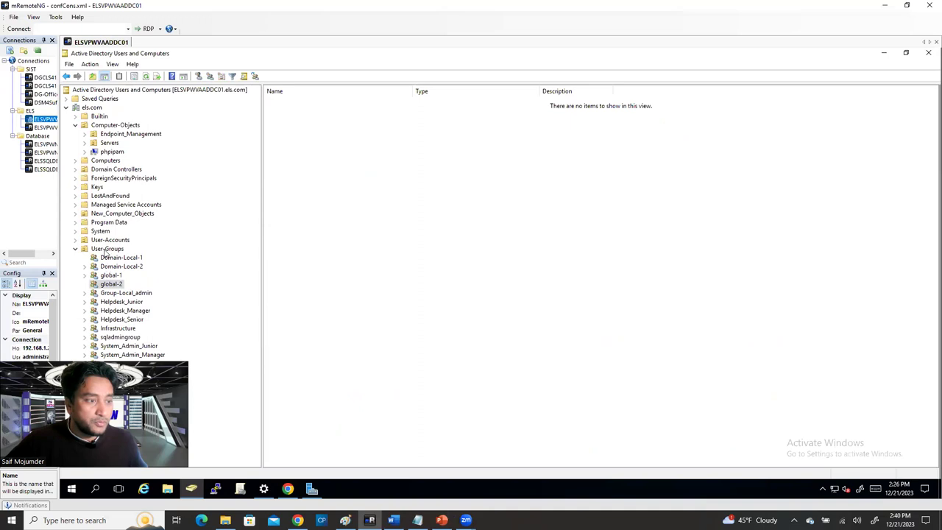
click(107, 250)
click(291, 131)
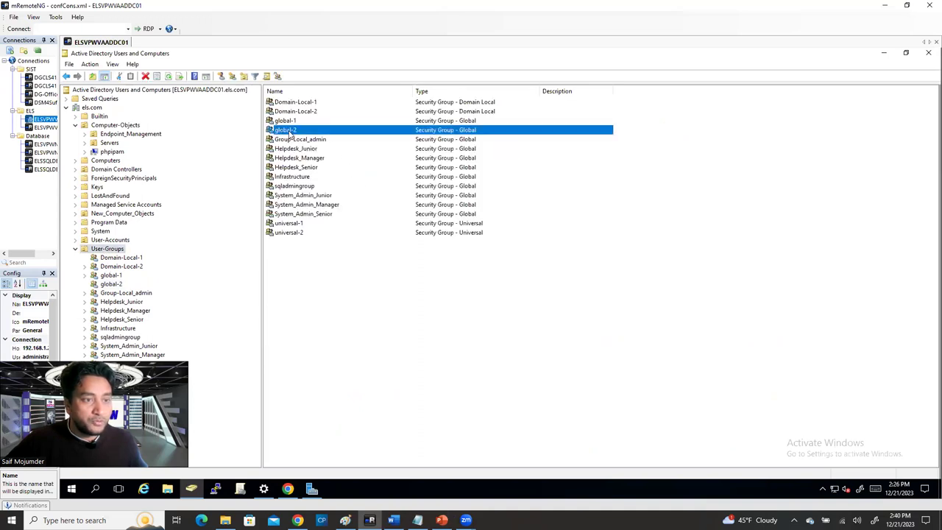
right_click(289, 131)
click(316, 248)
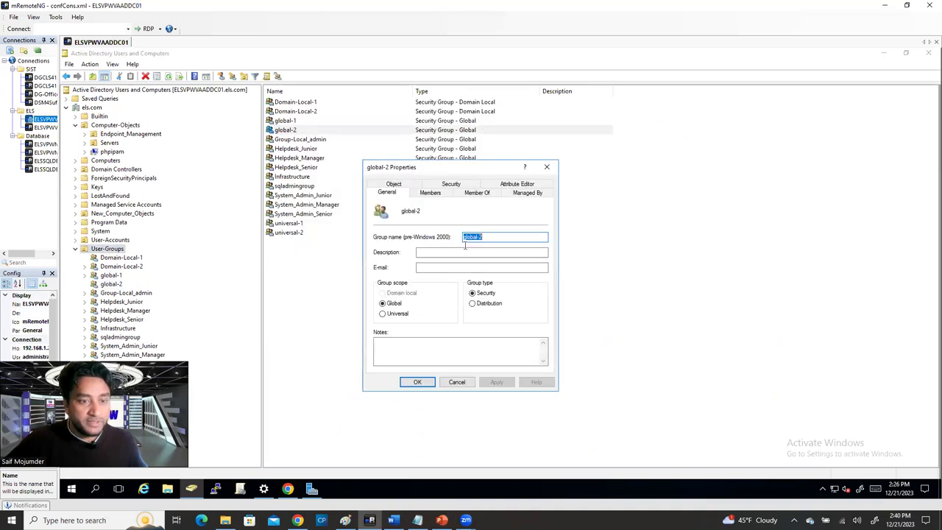
click(477, 193)
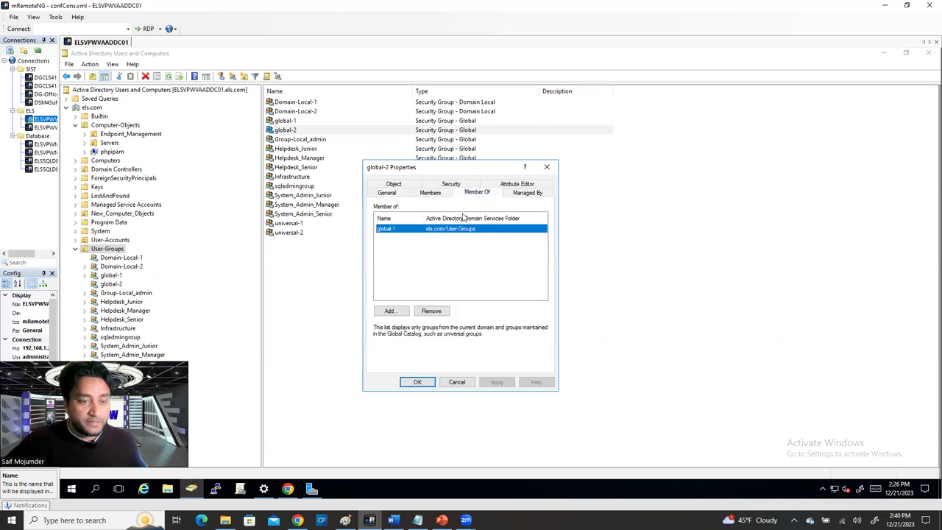
click(546, 167)
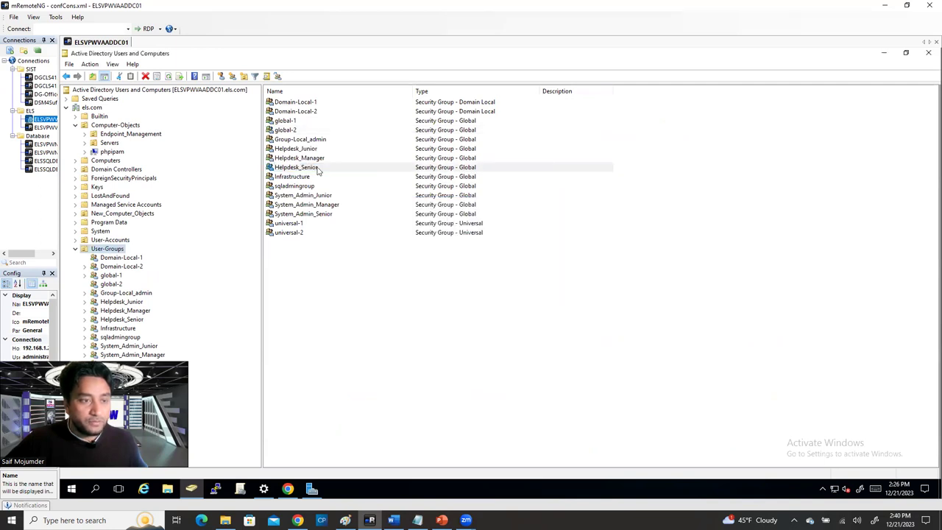
right_click(291, 133)
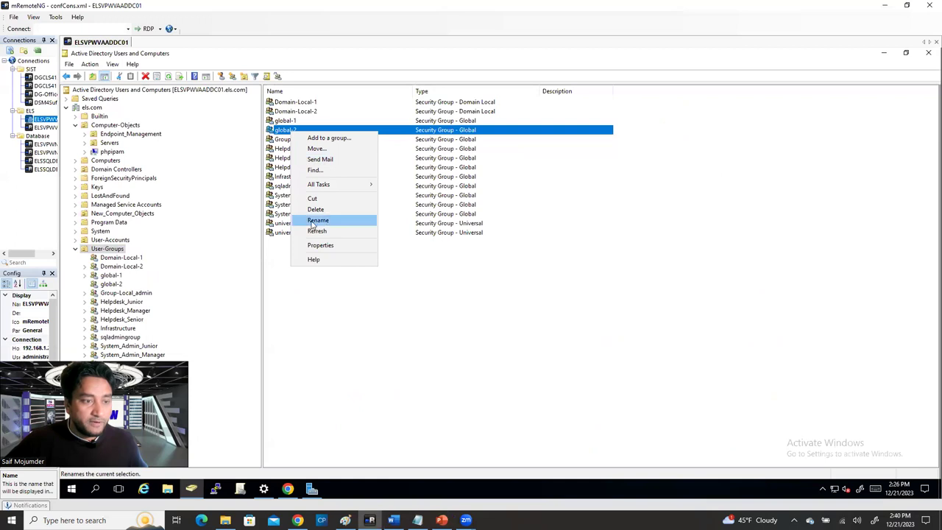
click(320, 246)
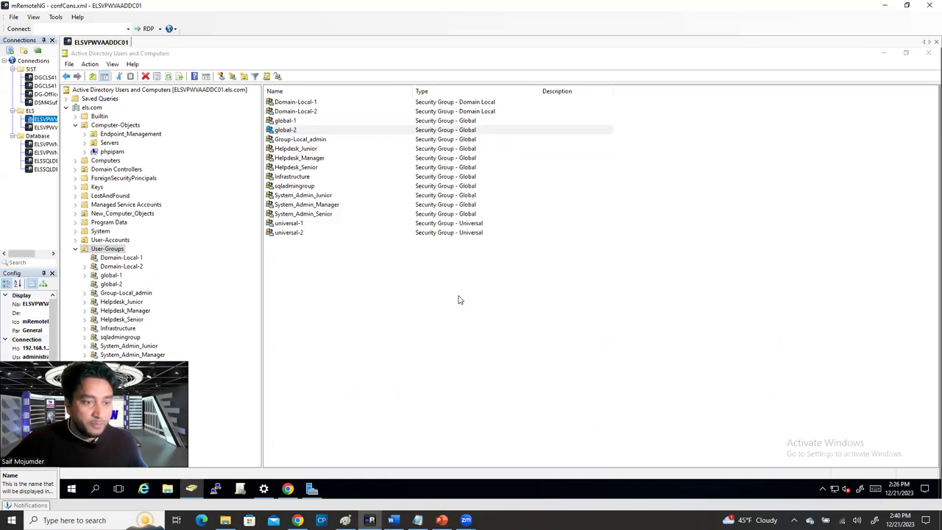
click(383, 314)
click(497, 382)
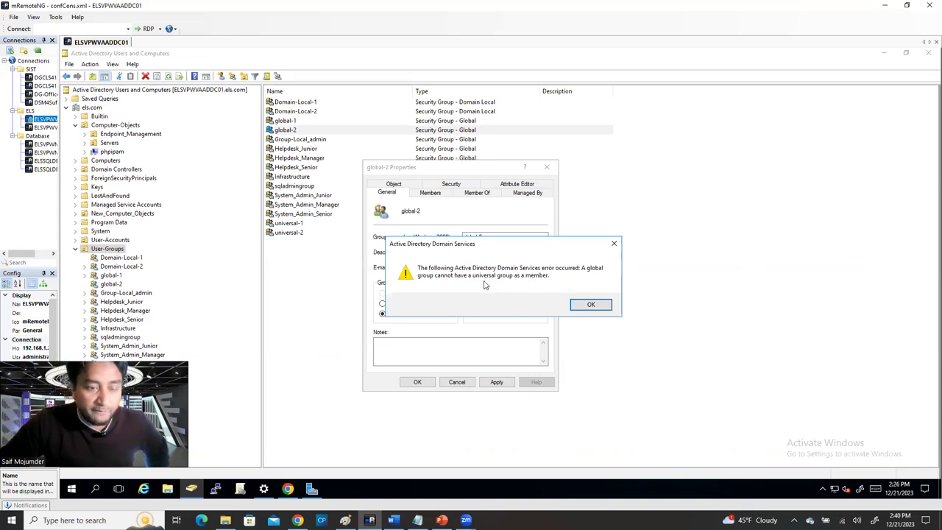
click(596, 305)
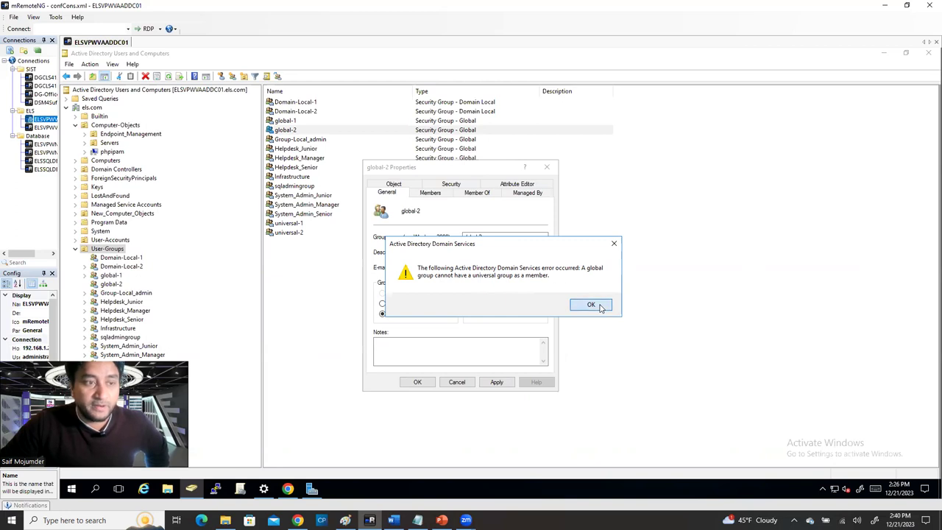
click(545, 169)
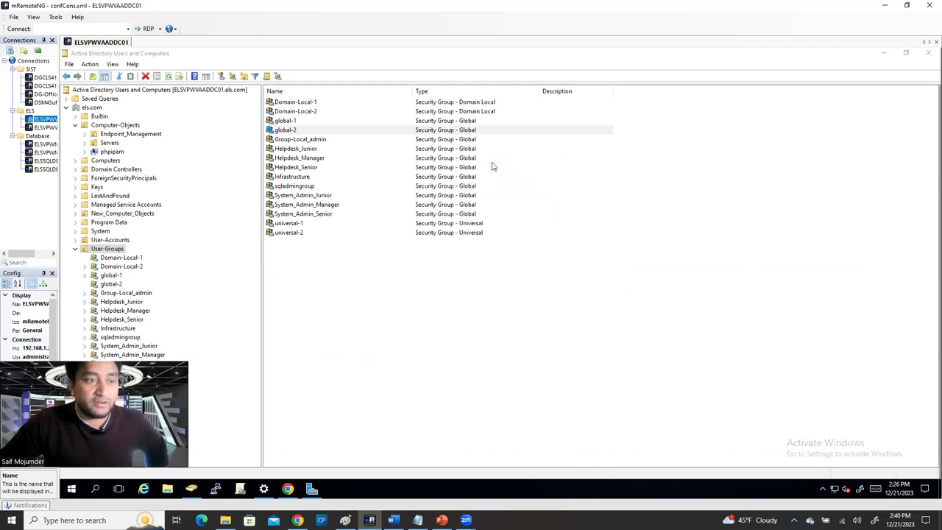
- Point out the global-1 and global-2 groups in the User-Groups list
click(295, 121)
click(298, 130)
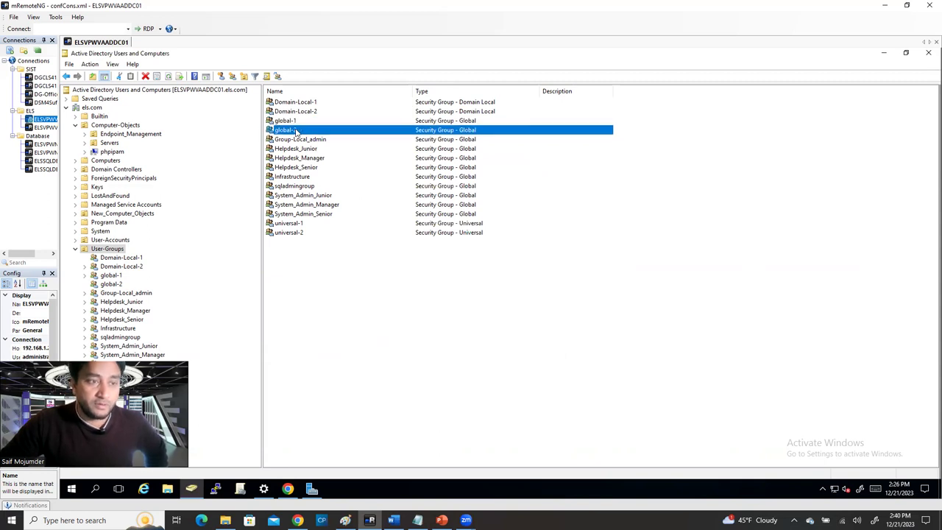
click(291, 122)
click(292, 130)
right_click(293, 131)
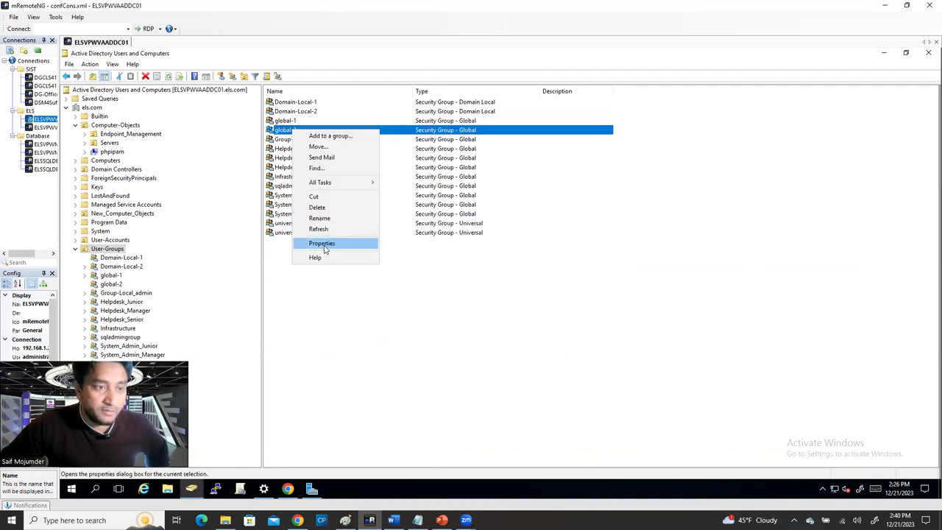
- Open global-1's properties and check which groups it is a member of
click(284, 121)
right_click(285, 122)
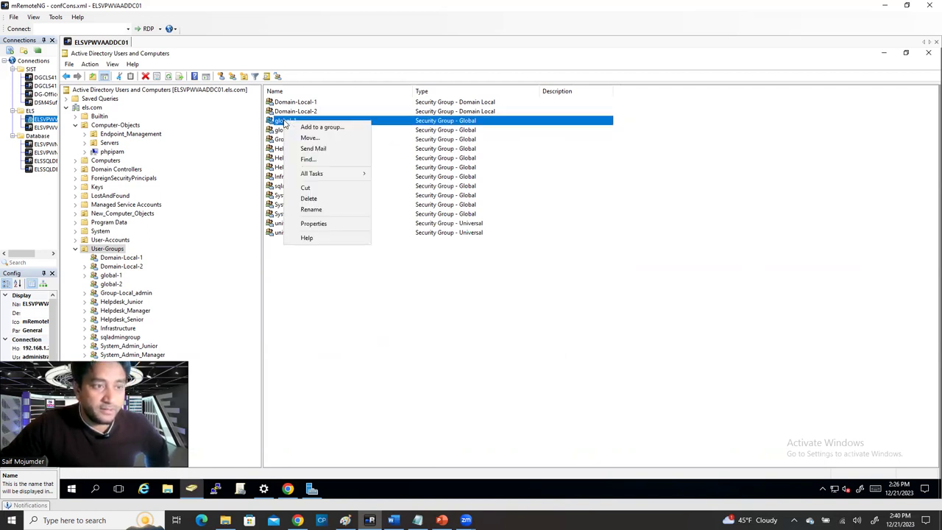
click(313, 223)
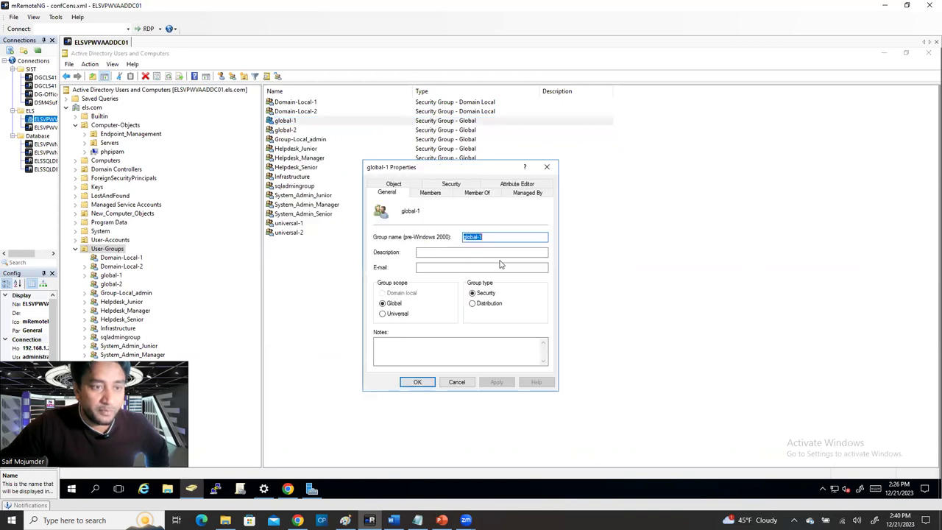
click(476, 192)
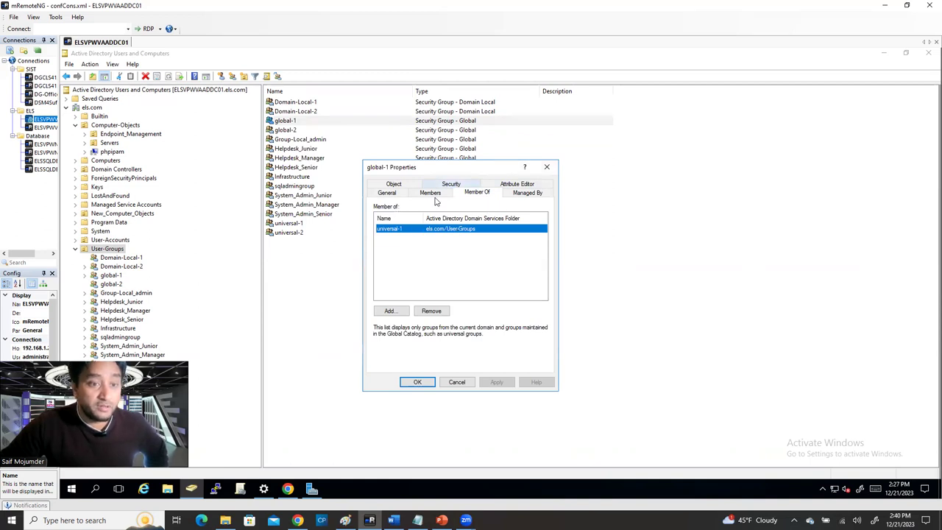
- Set global-1's scope to Universal, apply and close, then return to the slides
click(386, 193)
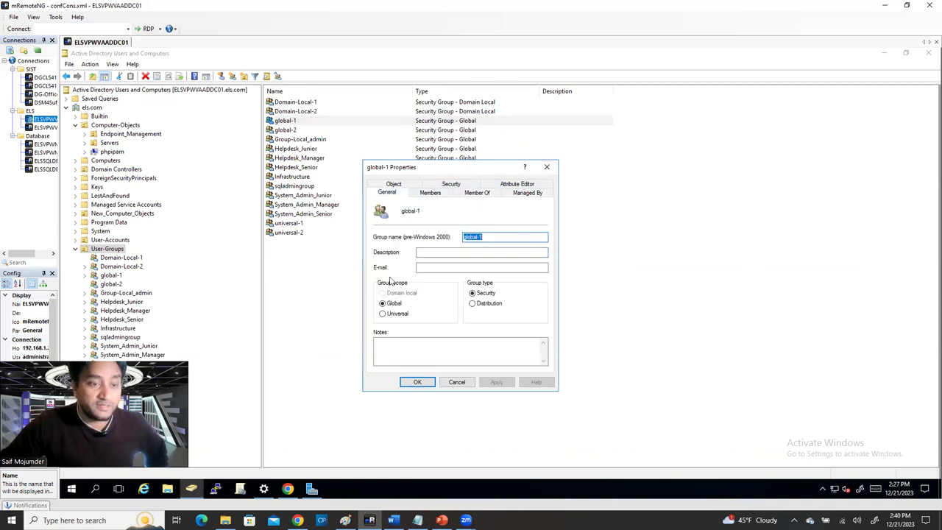
click(382, 315)
click(494, 382)
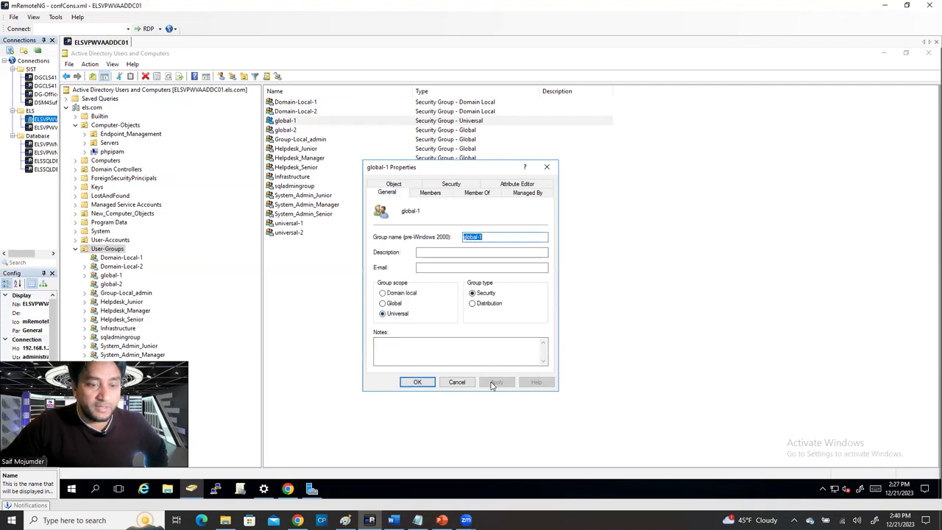
click(419, 382)
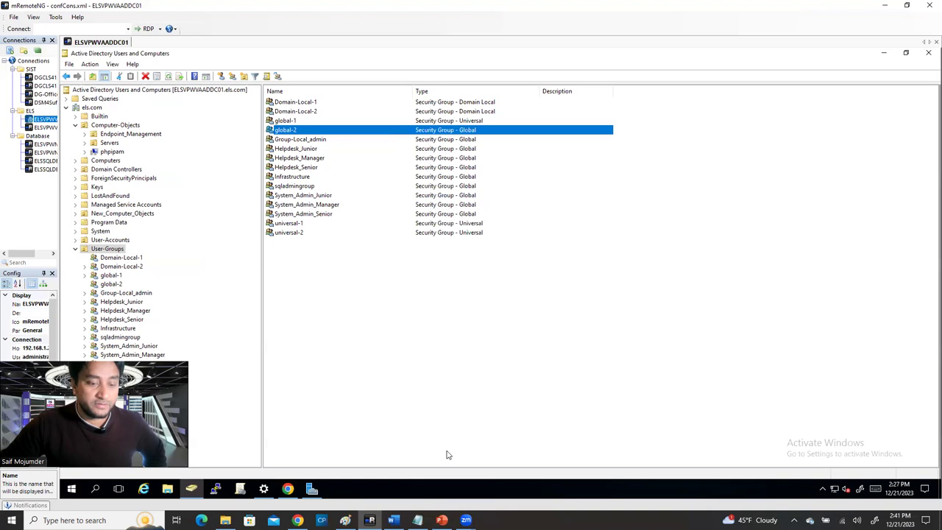
click(441, 520)
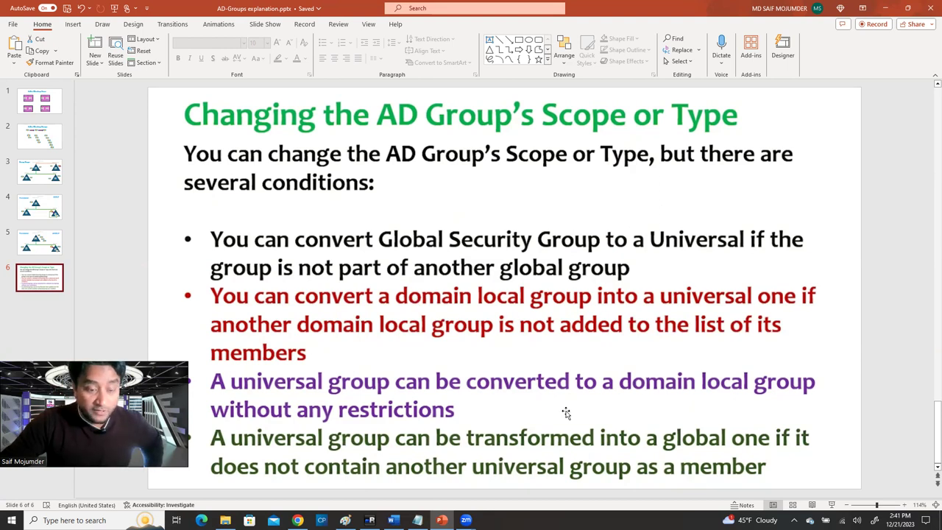
- Open Domain-Local-2's properties and review which groups it belongs to
click(370, 519)
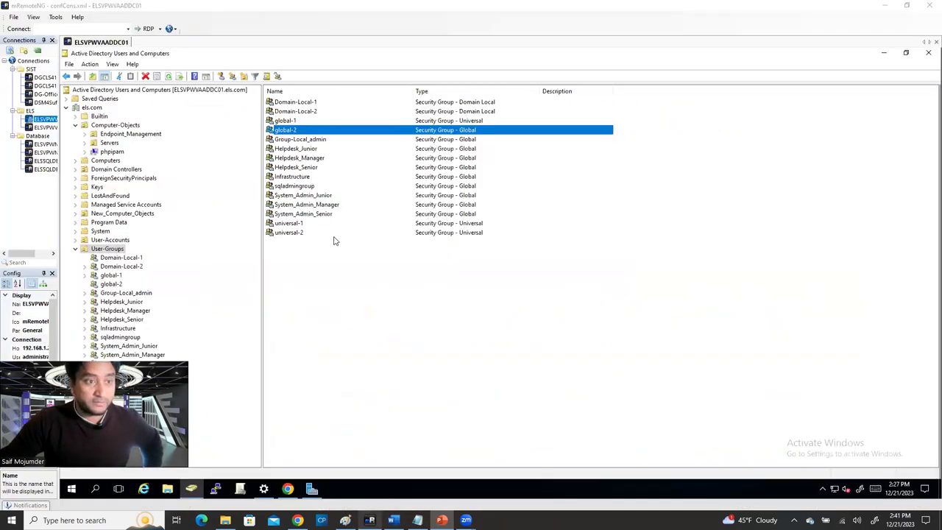
click(310, 105)
right_click(310, 103)
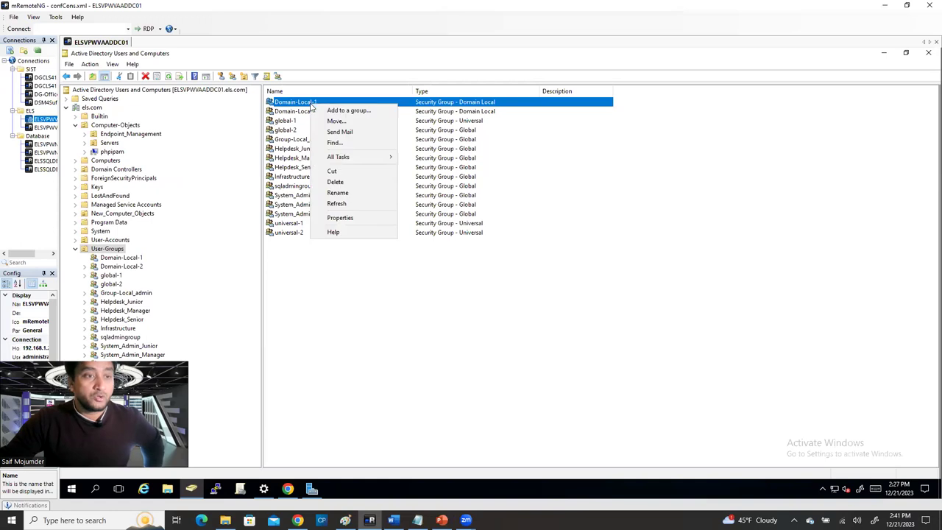
click(298, 111)
click(299, 112)
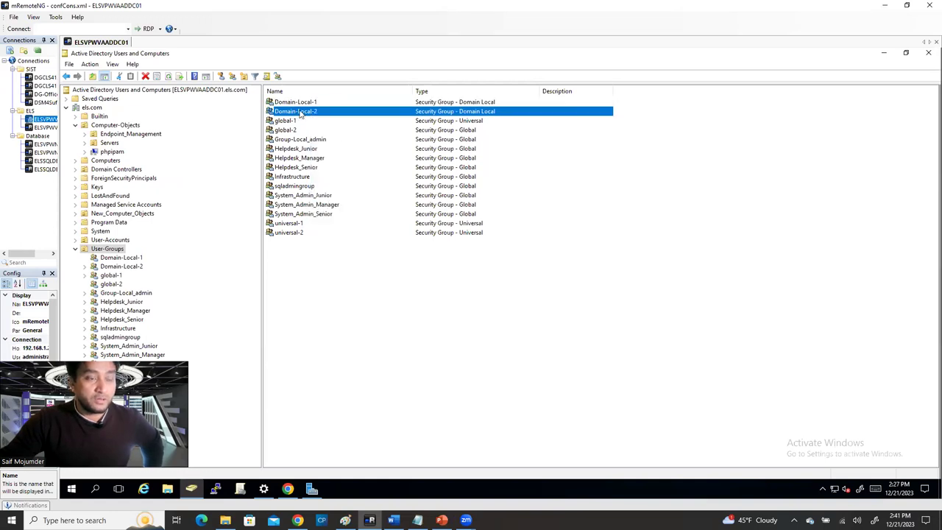
right_click(299, 112)
click(331, 212)
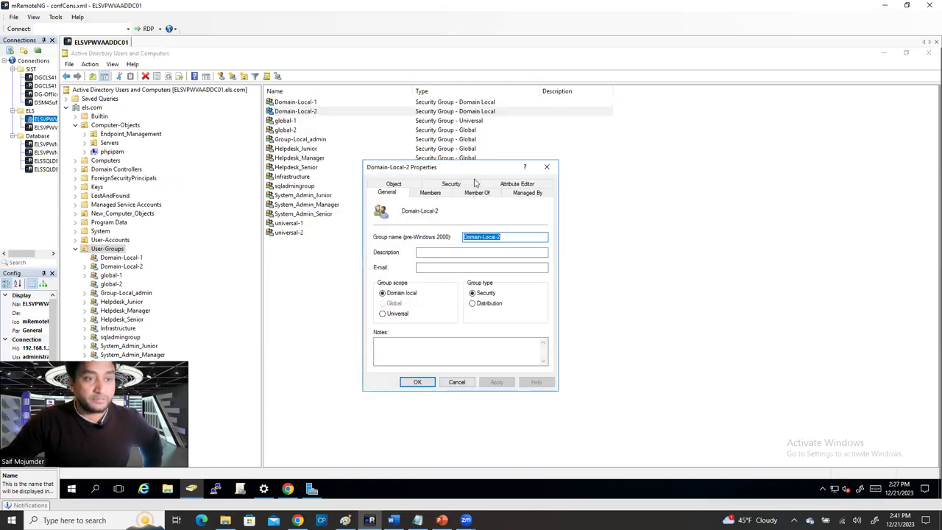
click(477, 192)
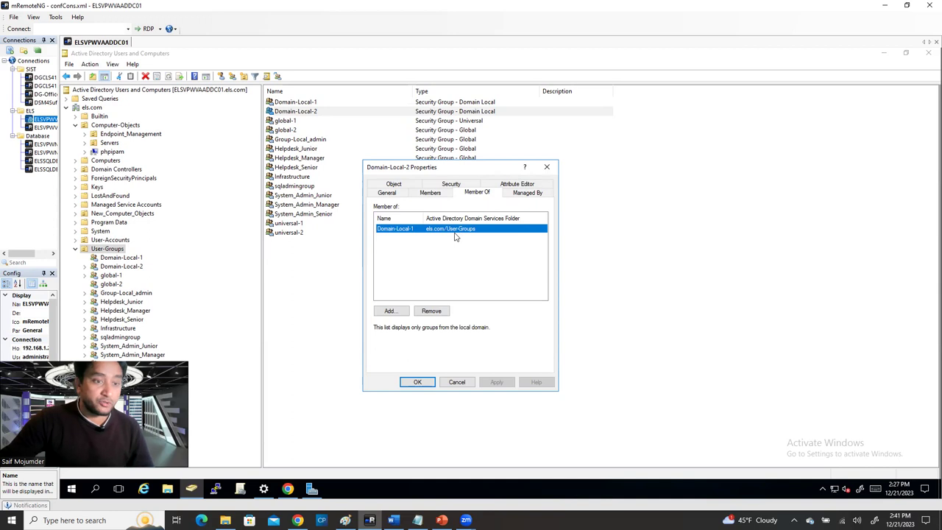
- Apply Universal scope to Domain-Local-2, then reselect Domain local
click(388, 194)
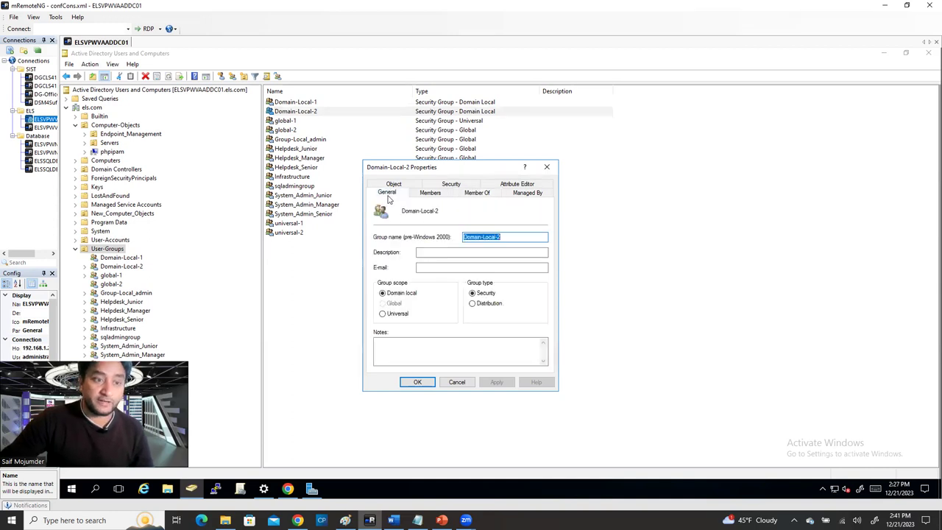
click(383, 314)
click(497, 382)
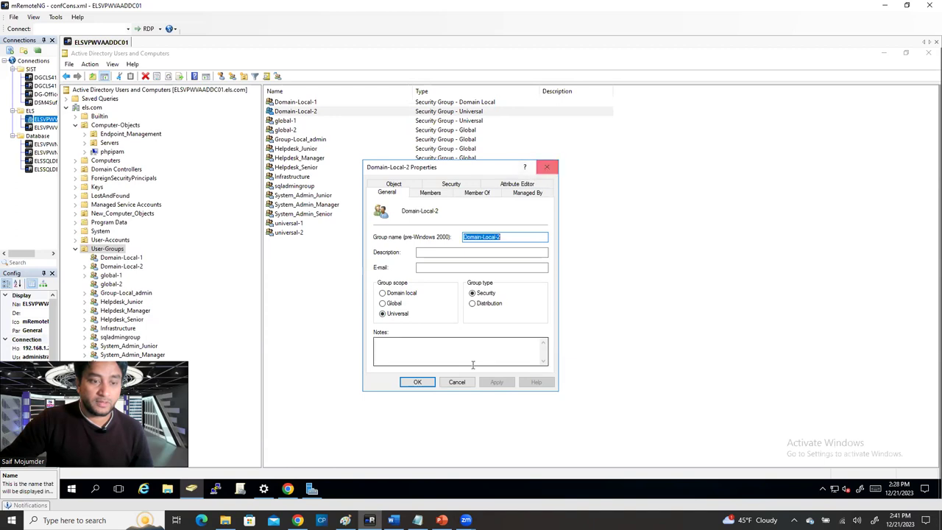
click(403, 294)
- Reapply Domain local to Domain-Local-2, then try converting Domain-Local-1 to Universal and dismiss the error
click(497, 382)
click(549, 168)
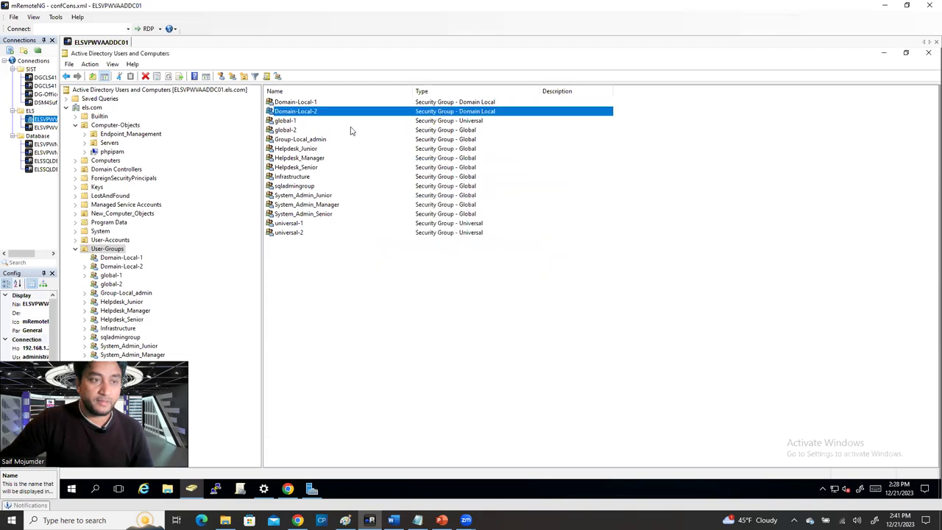
click(327, 104)
right_click(326, 103)
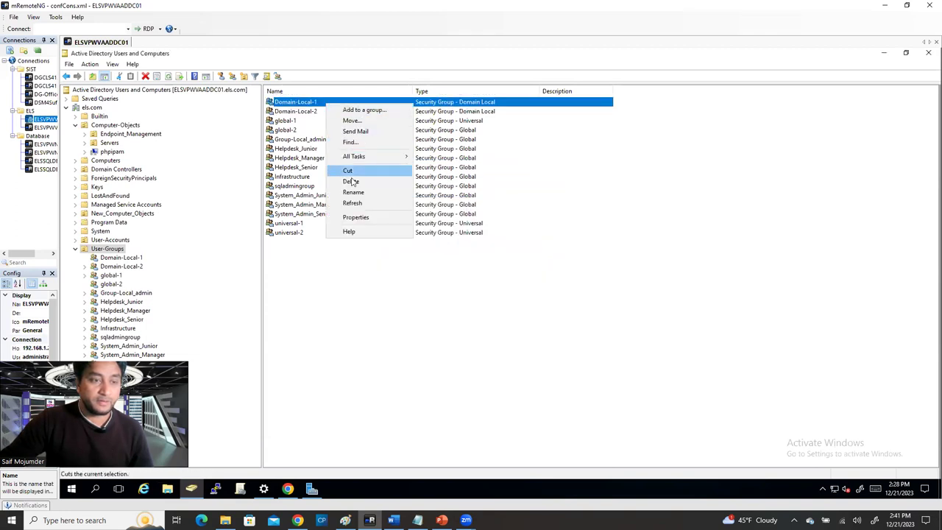
click(370, 218)
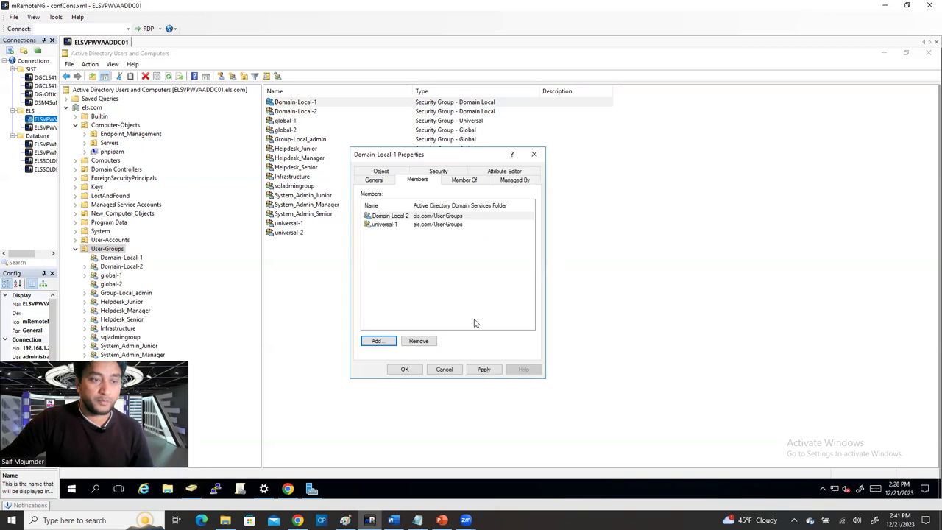
click(373, 179)
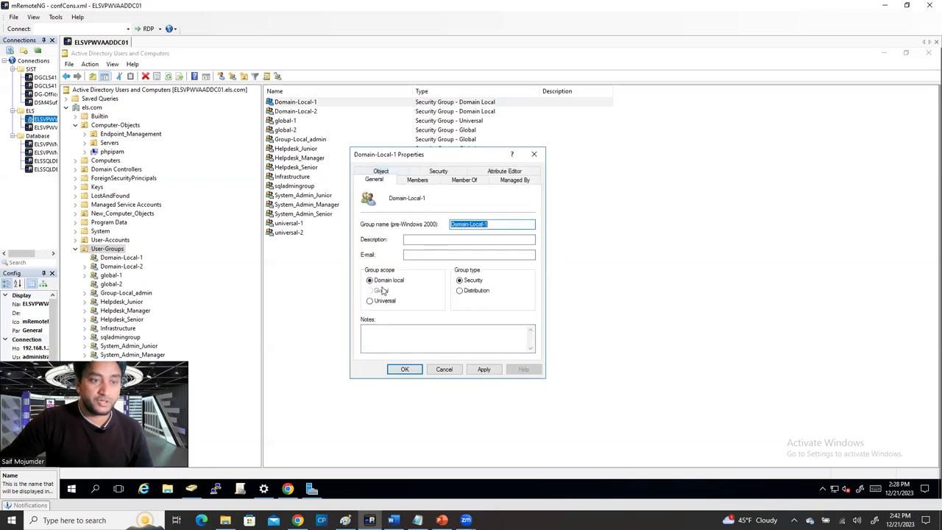
click(370, 301)
click(484, 370)
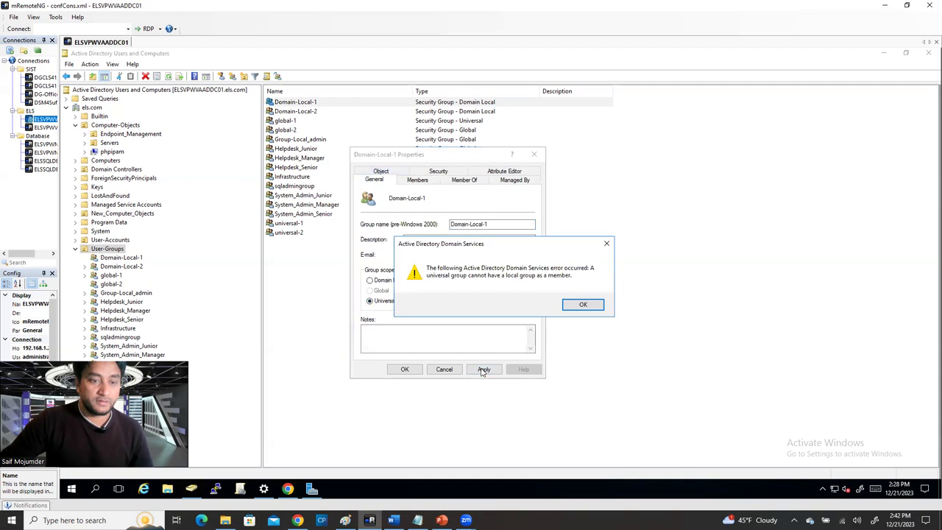
click(593, 304)
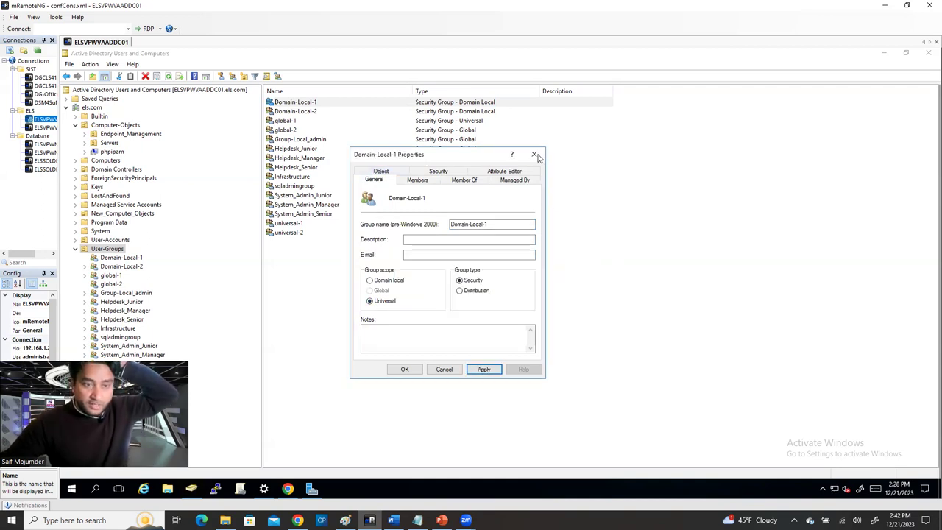
- Remove universal-1 from Domain-Local-1's members, apply, dismiss the error, and cancel
click(465, 179)
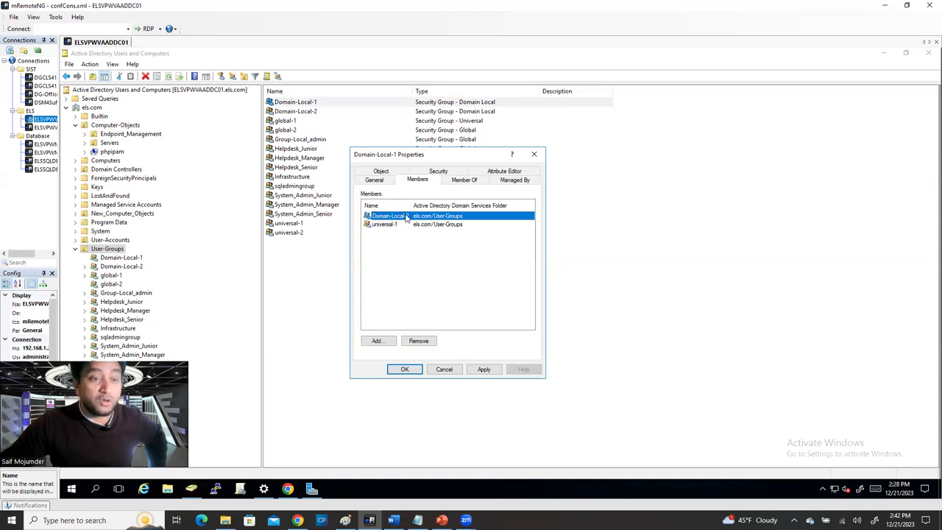
click(396, 225)
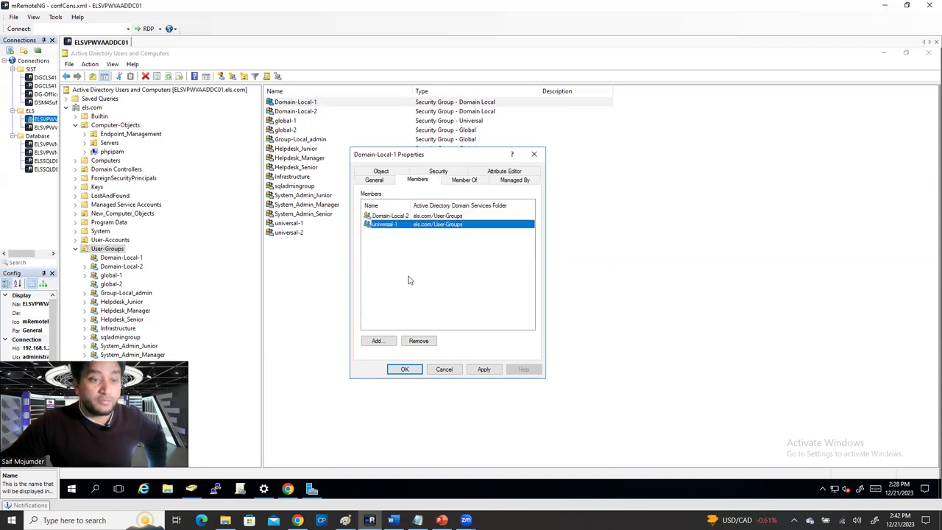
click(419, 343)
click(533, 304)
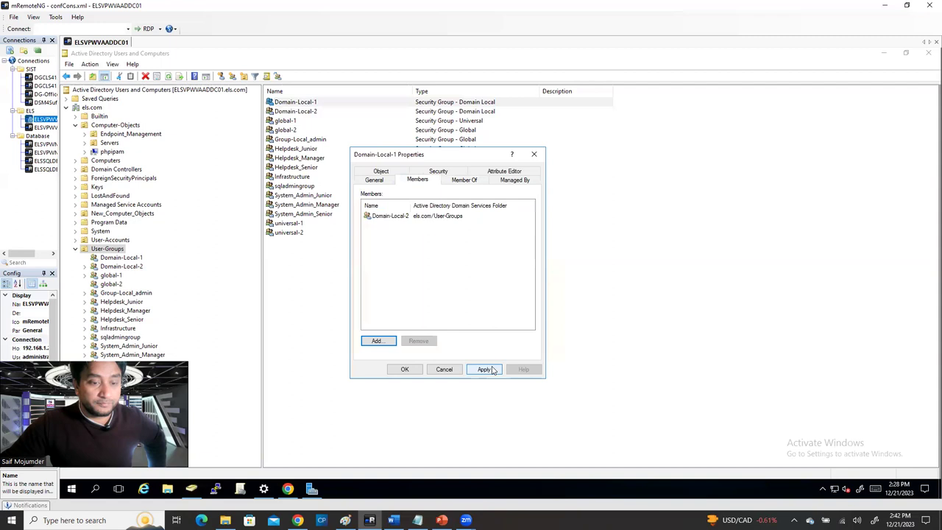
click(580, 307)
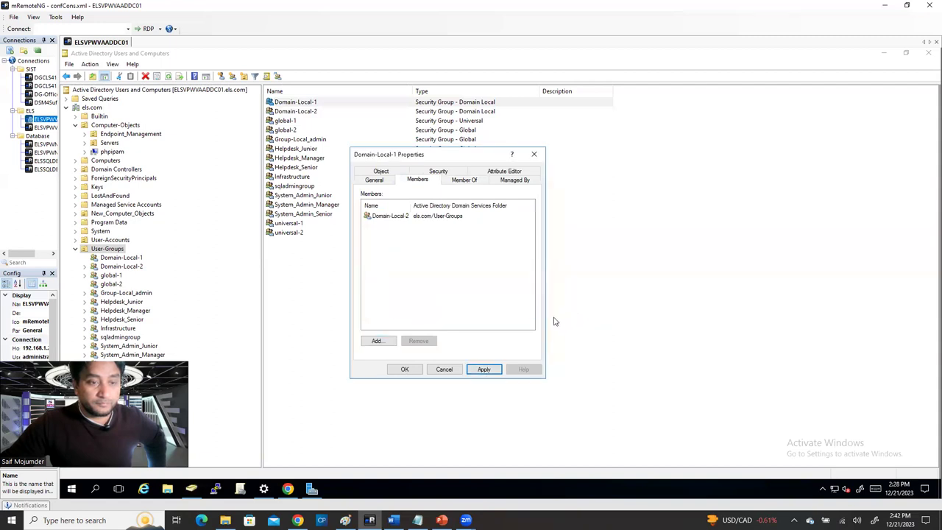
click(407, 371)
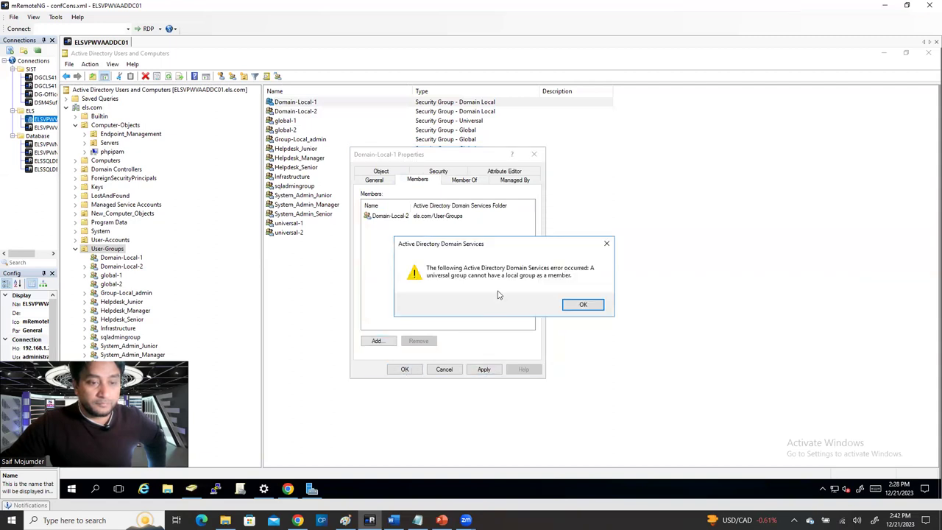
click(579, 305)
click(446, 369)
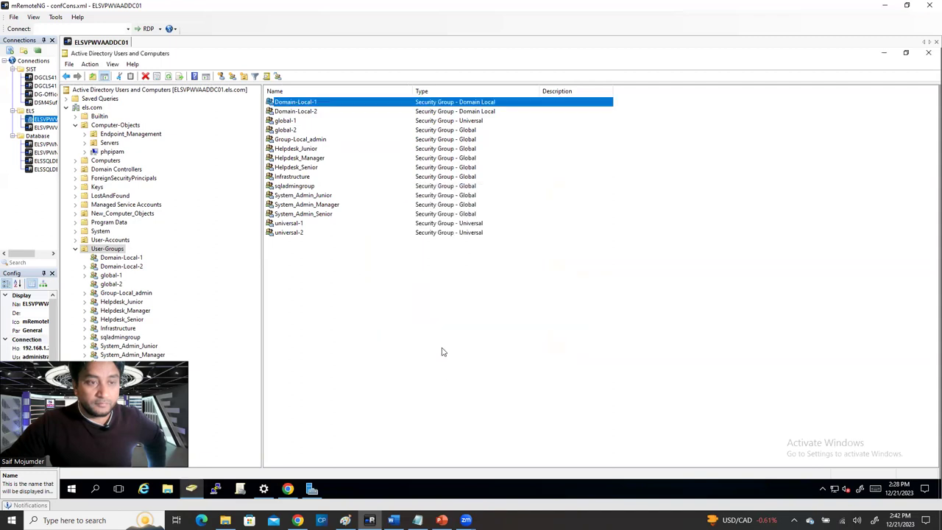
- Retry converting Domain-Local-1 to Universal, dismiss the nesting error, and cancel the change
right_click(312, 105)
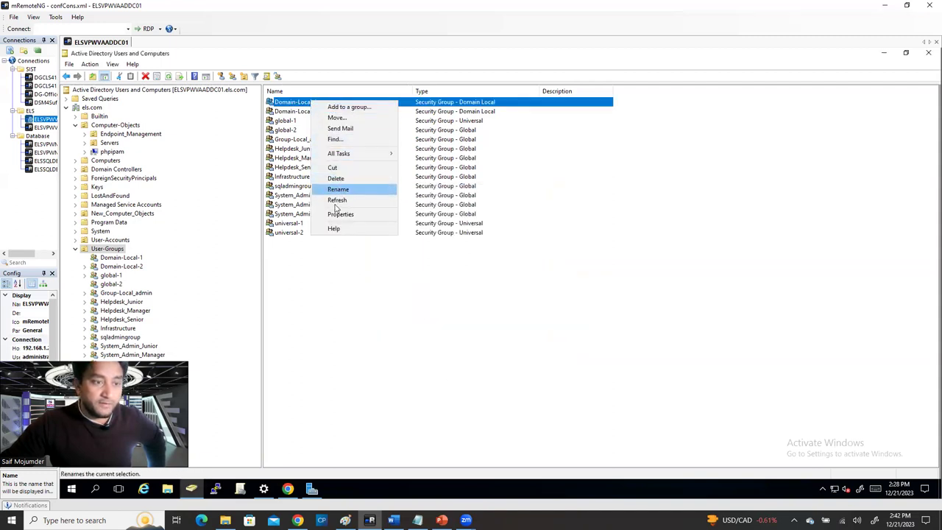
click(359, 213)
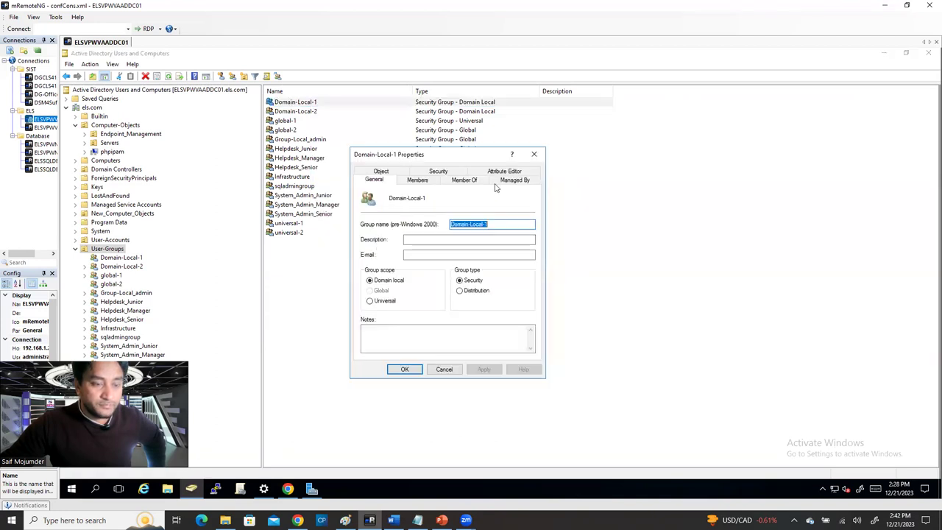
click(418, 180)
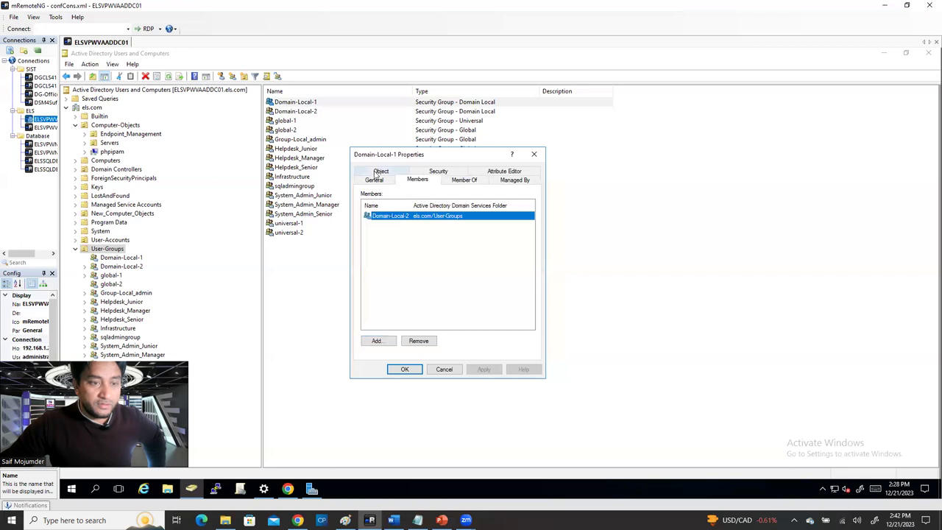
click(376, 180)
click(377, 302)
click(483, 370)
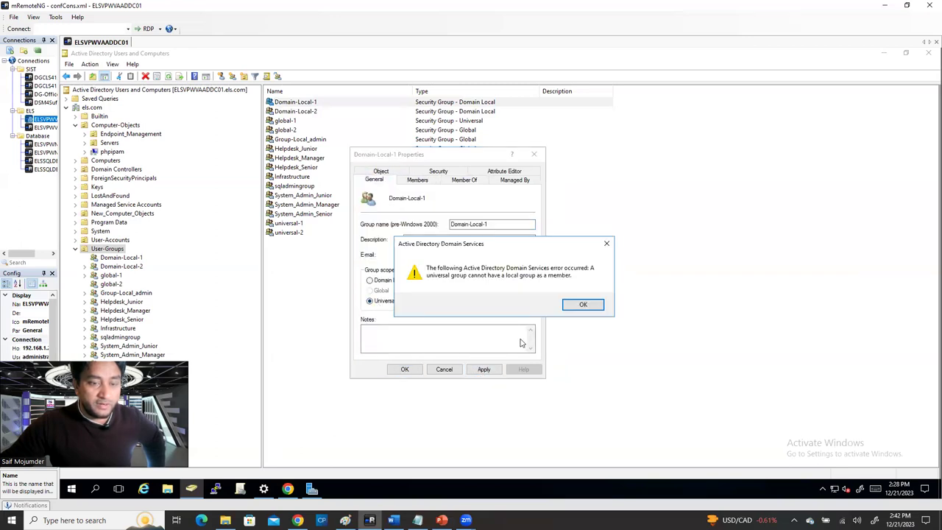
click(583, 305)
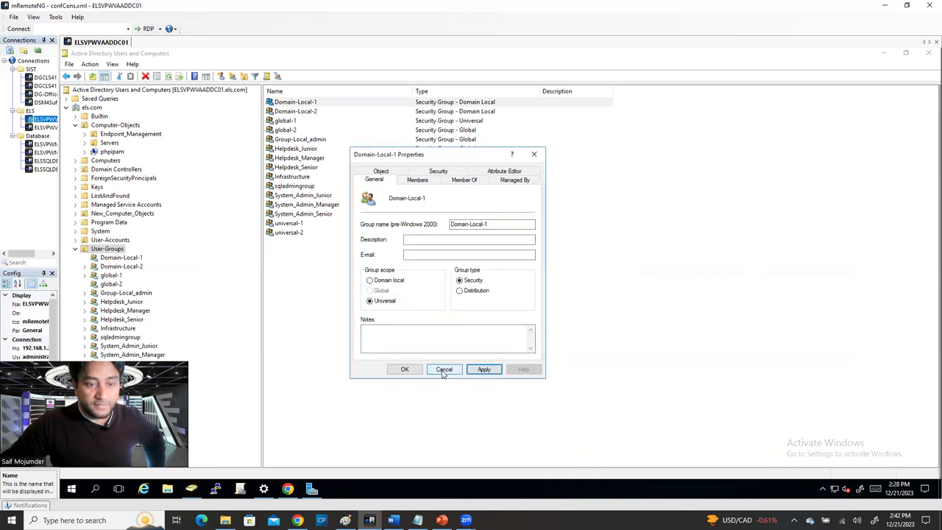
click(443, 369)
click(298, 225)
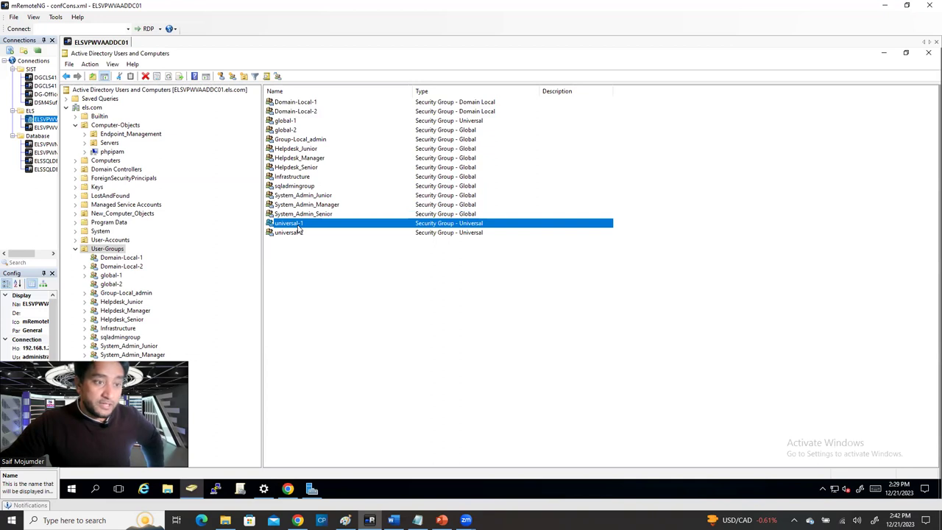
- Try switching universal-1 to Global scope, dismiss the membership error, and close without saving
right_click(299, 231)
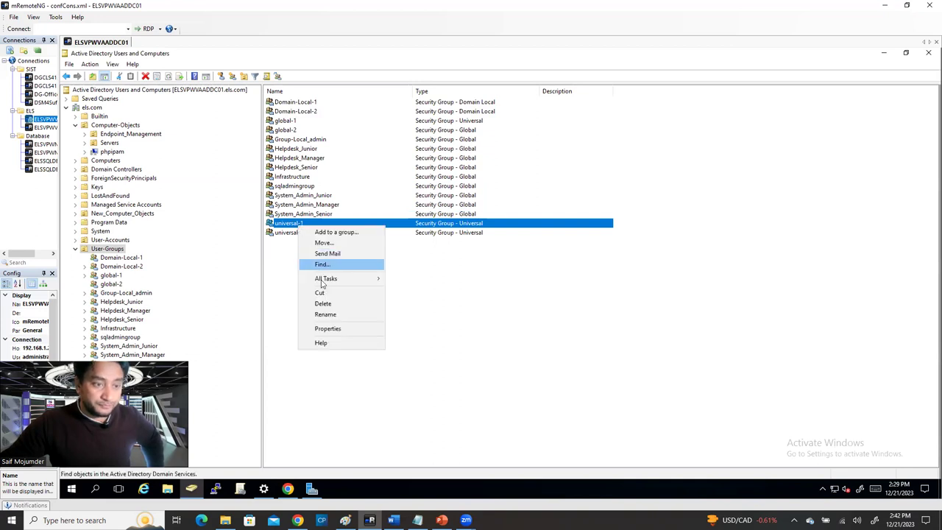
click(333, 329)
click(419, 181)
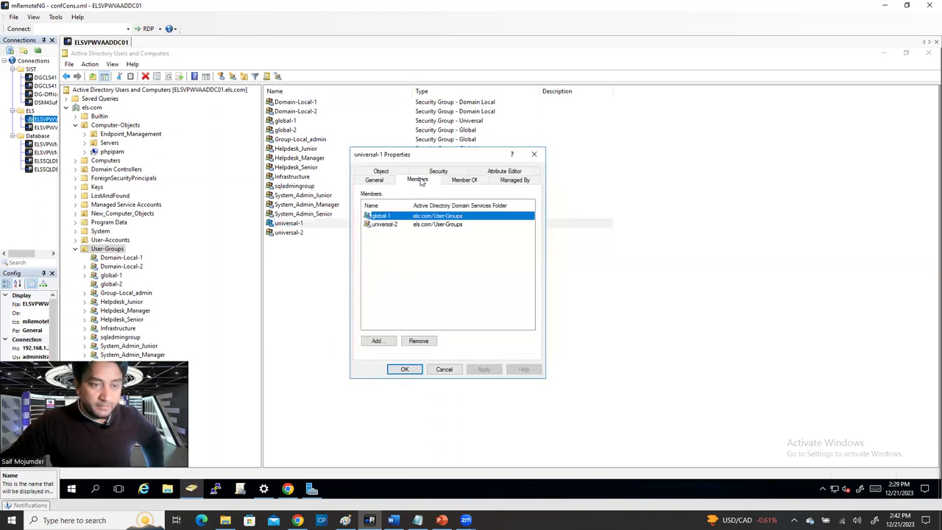
click(465, 181)
click(417, 179)
click(376, 180)
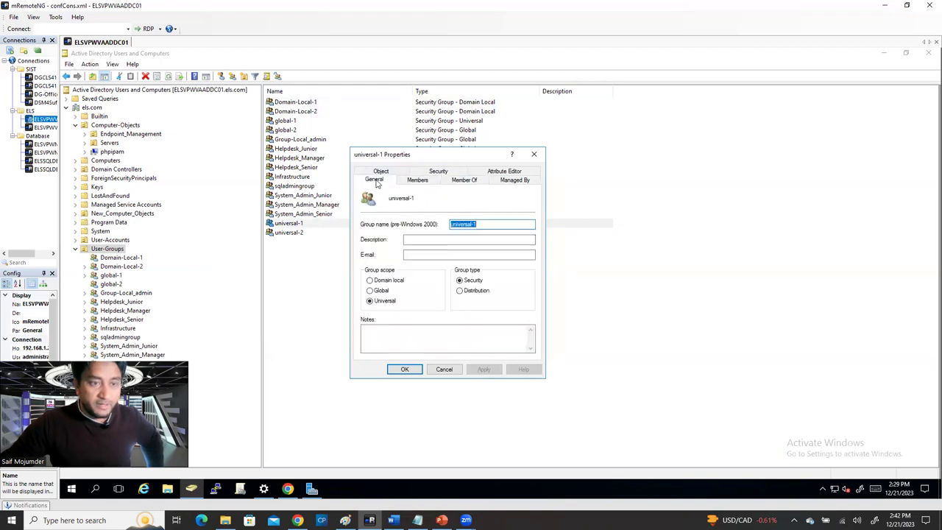
click(381, 290)
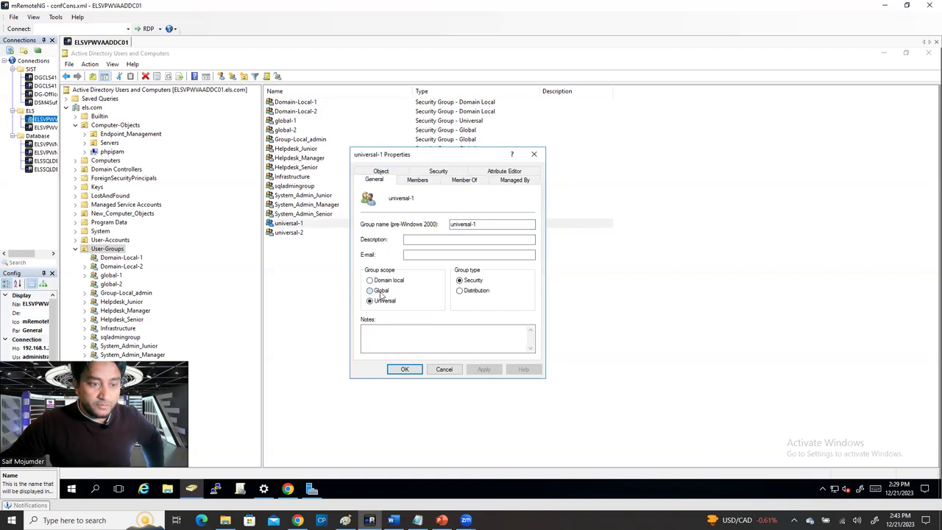
click(484, 370)
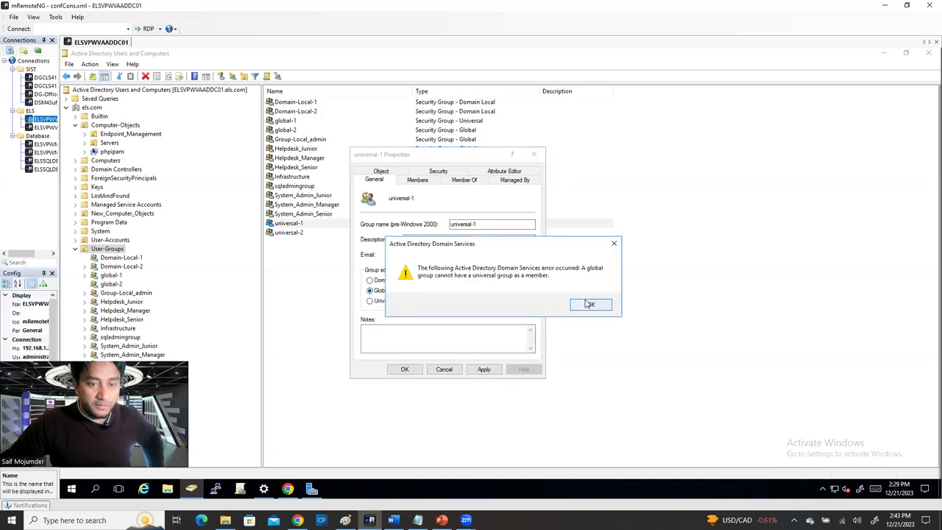
click(588, 304)
click(483, 370)
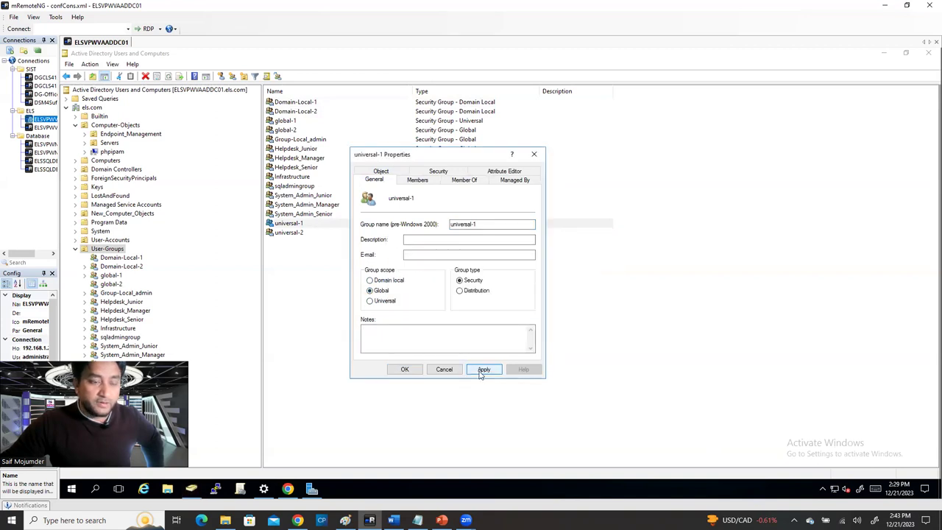
click(445, 370)
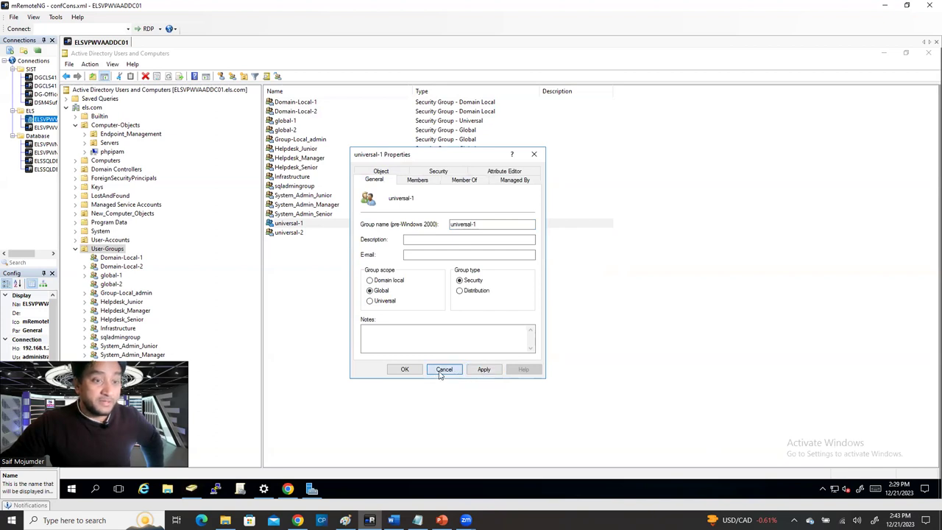
- Remove global-1 and universal-2 from universal-1's members, then apply and close
right_click(306, 229)
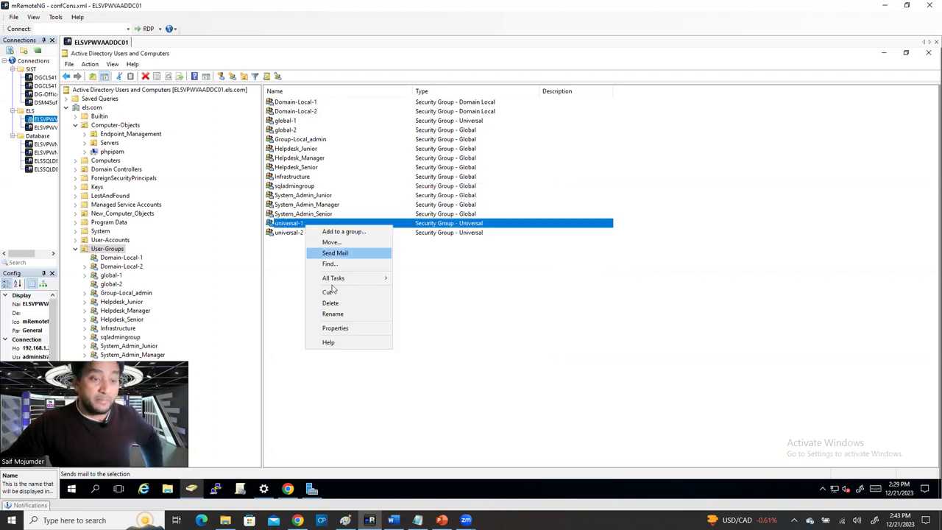
click(336, 328)
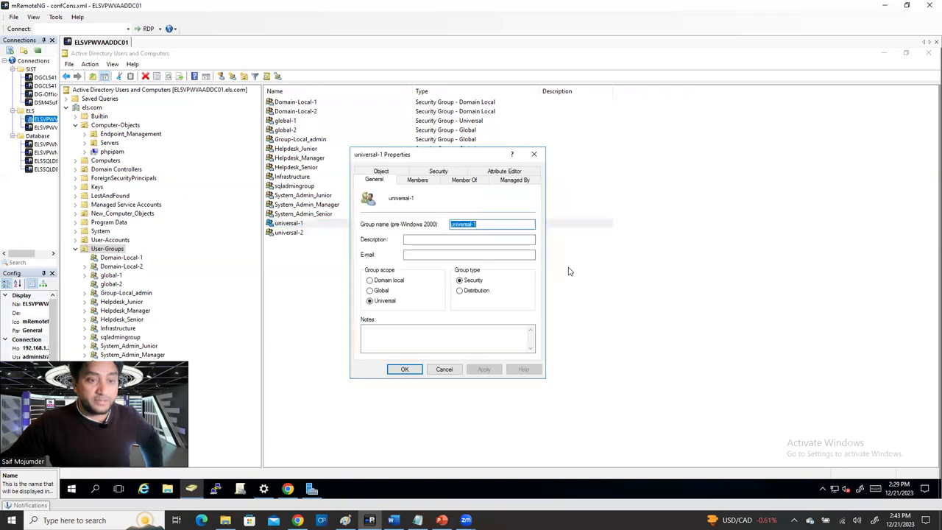
click(417, 180)
click(419, 342)
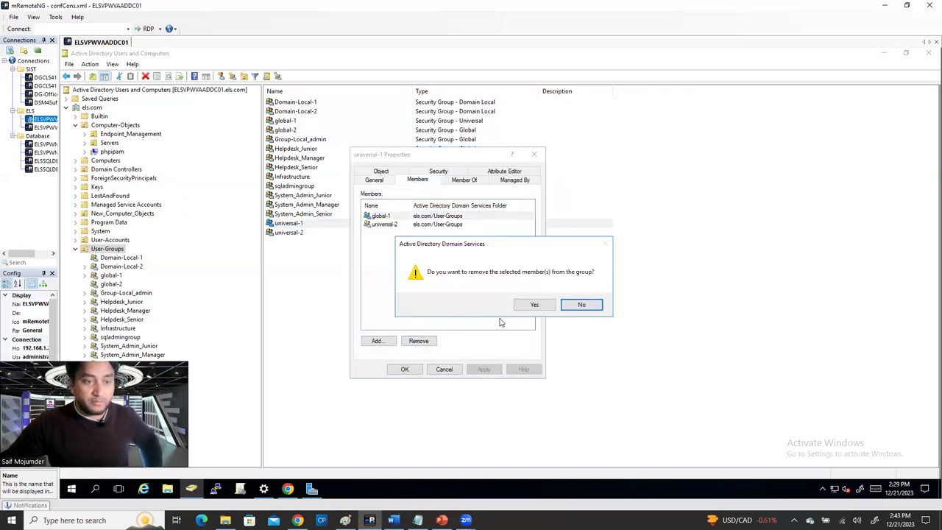
click(536, 305)
click(388, 215)
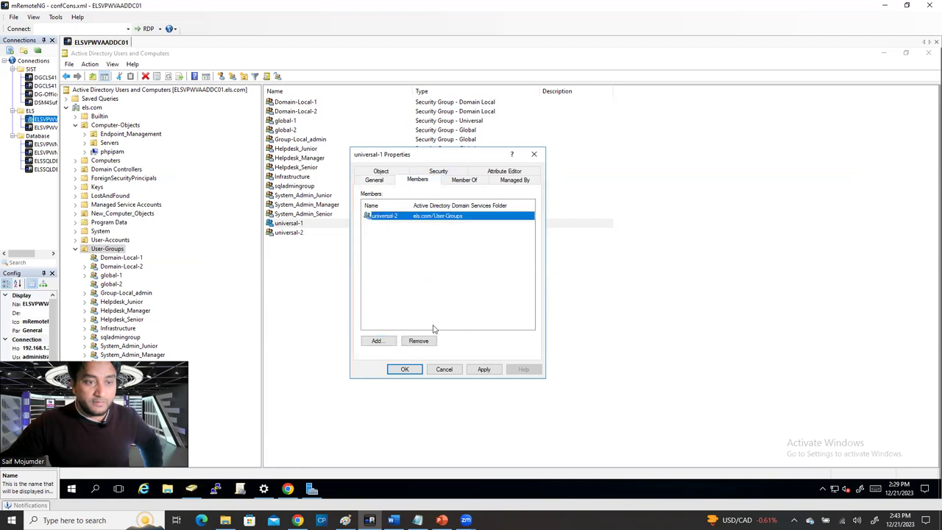
click(418, 341)
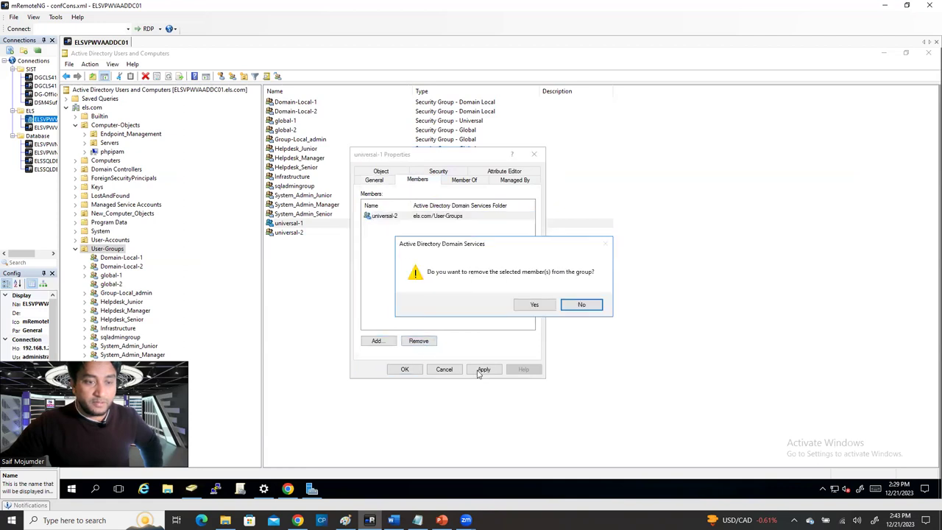
click(536, 305)
click(484, 369)
click(416, 371)
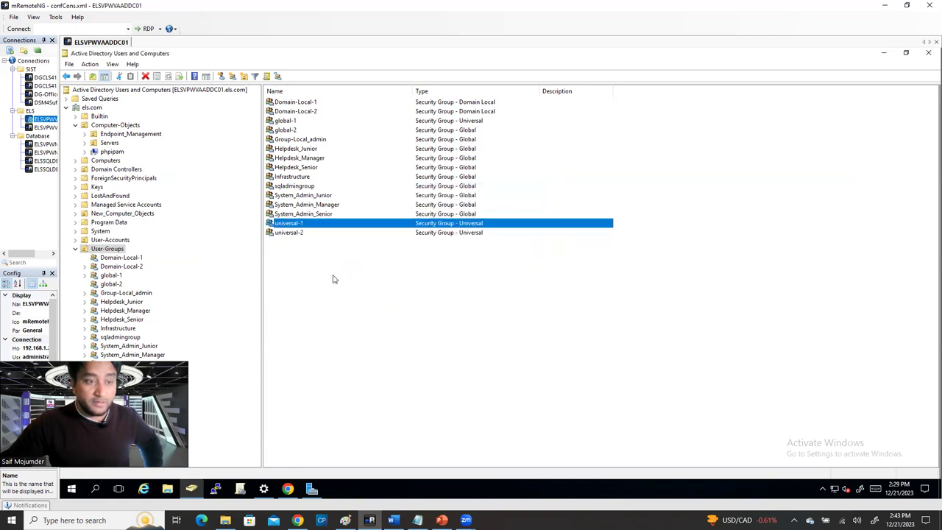
- Apply Global scope to universal-1, toggling between Global and Universal to demonstrate
right_click(304, 228)
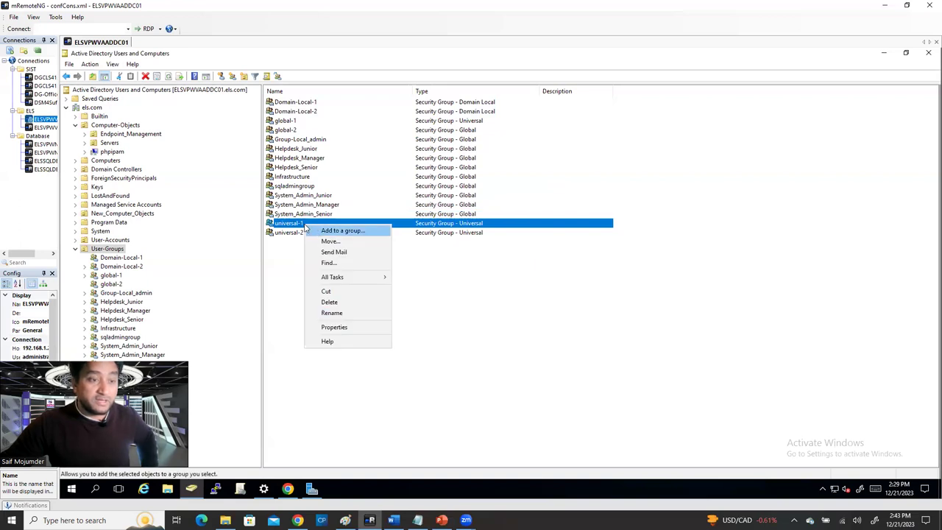
click(336, 328)
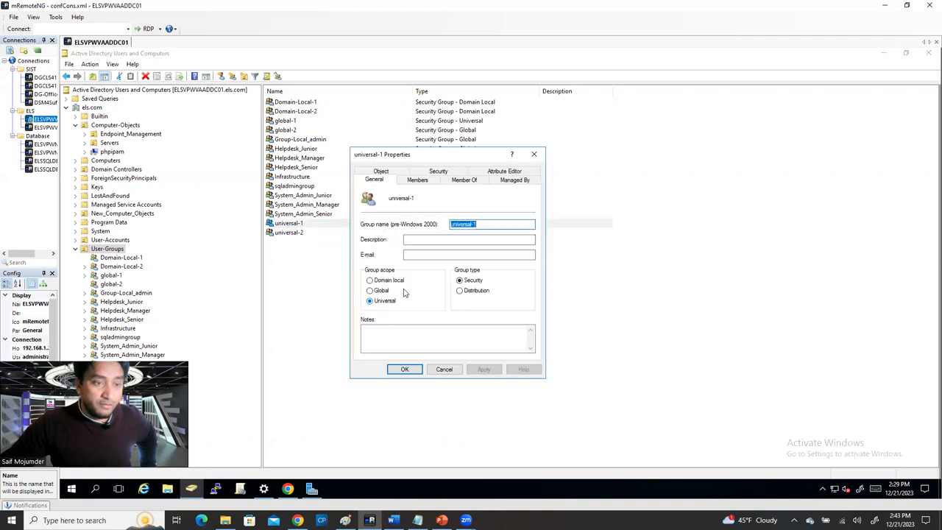
click(371, 291)
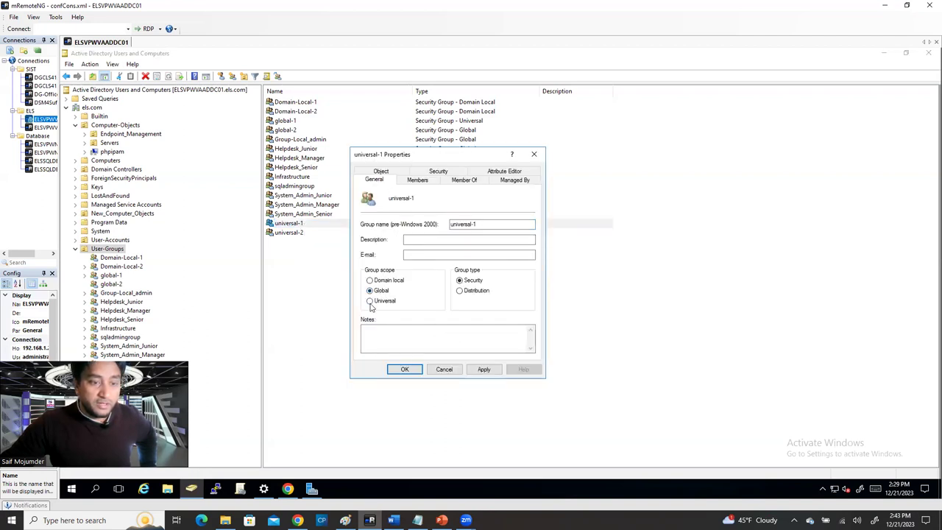
click(477, 369)
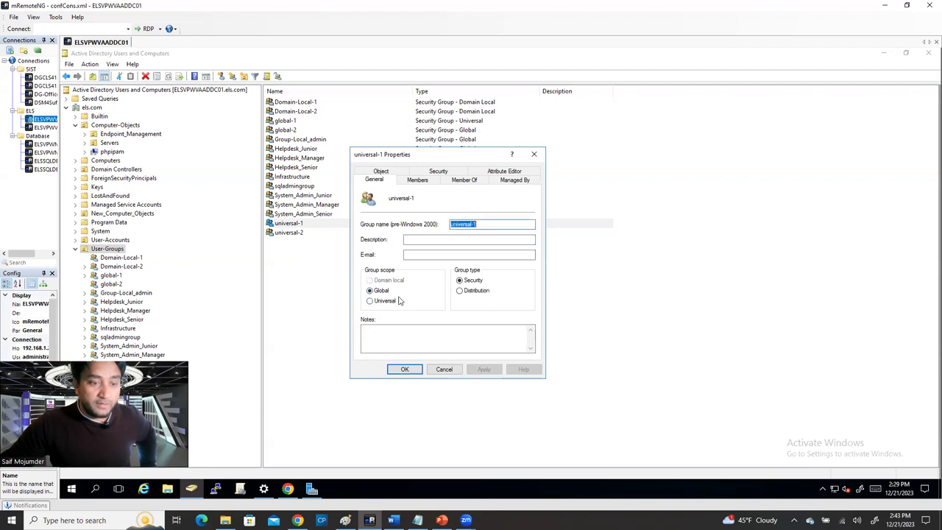
click(371, 302)
click(484, 369)
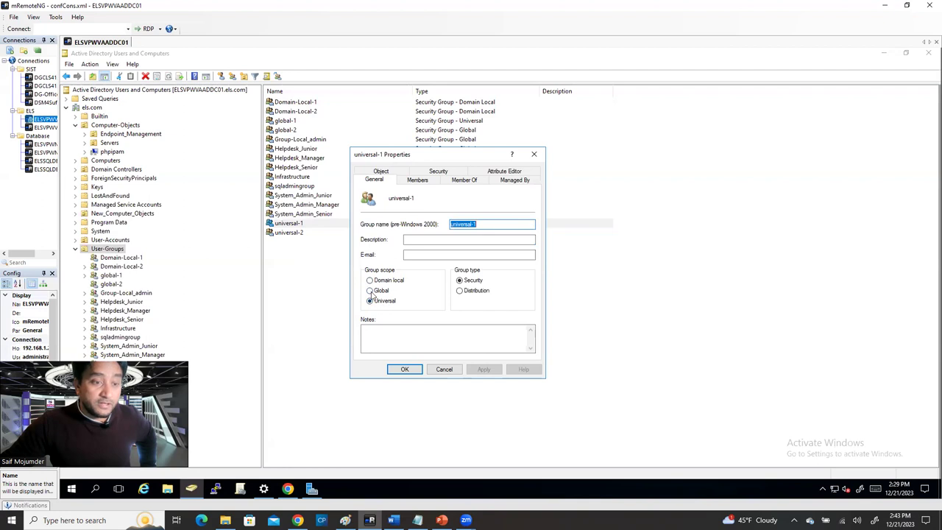
click(384, 290)
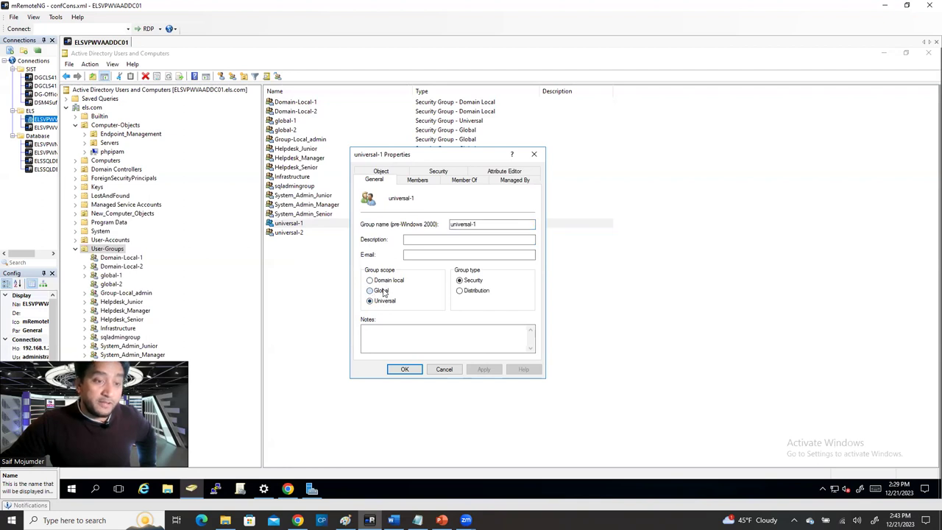
click(484, 370)
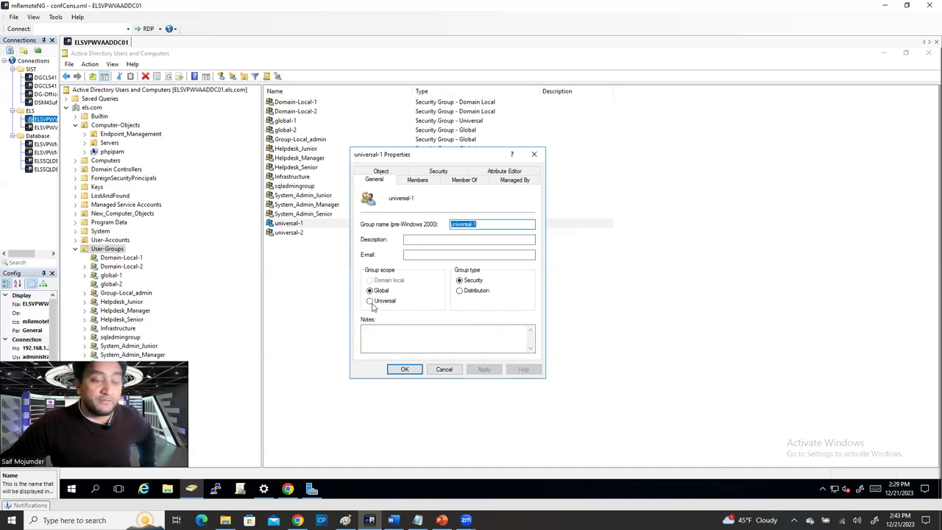
click(372, 307)
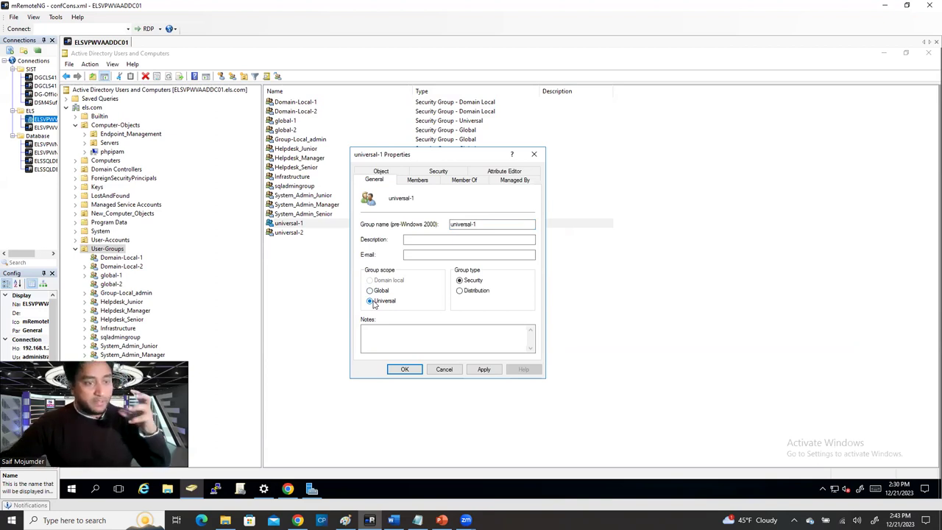
- Confirm universal-1 has no members or memberships, show the rules slide, then close its properties
click(413, 182)
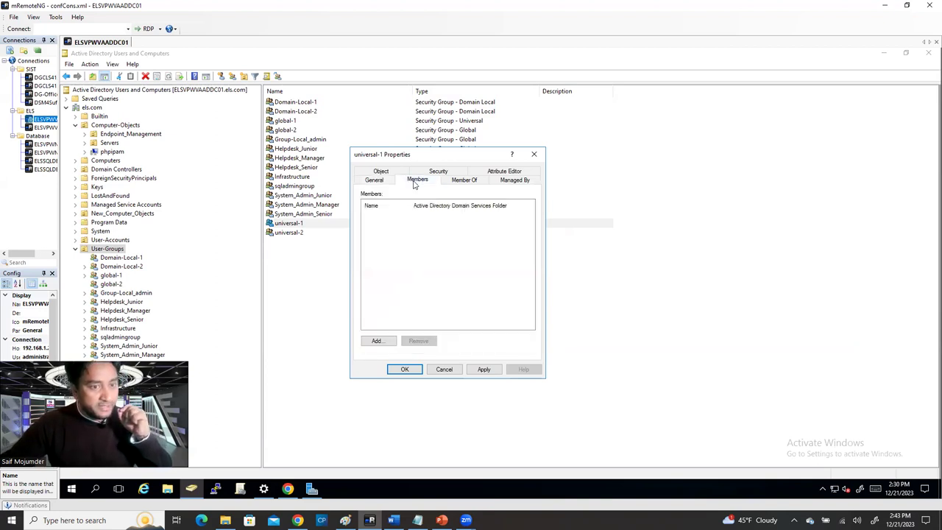
click(466, 182)
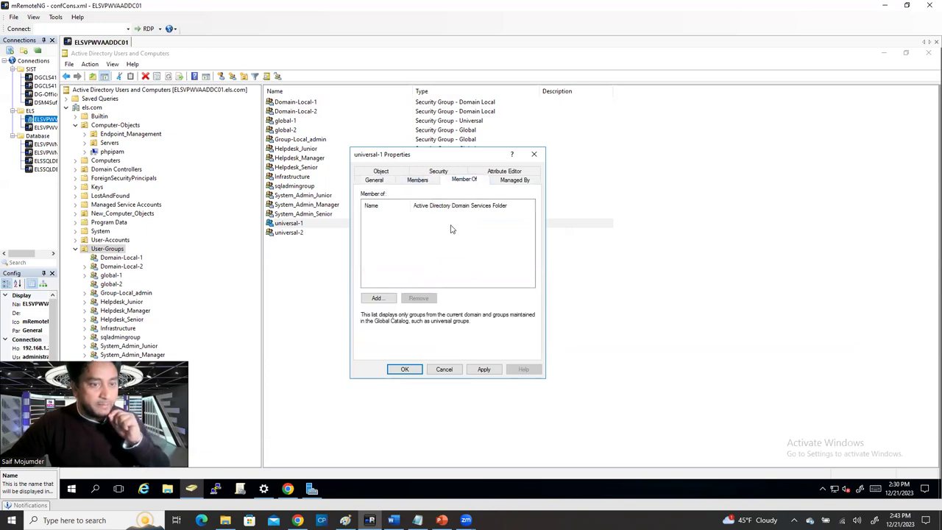
click(417, 180)
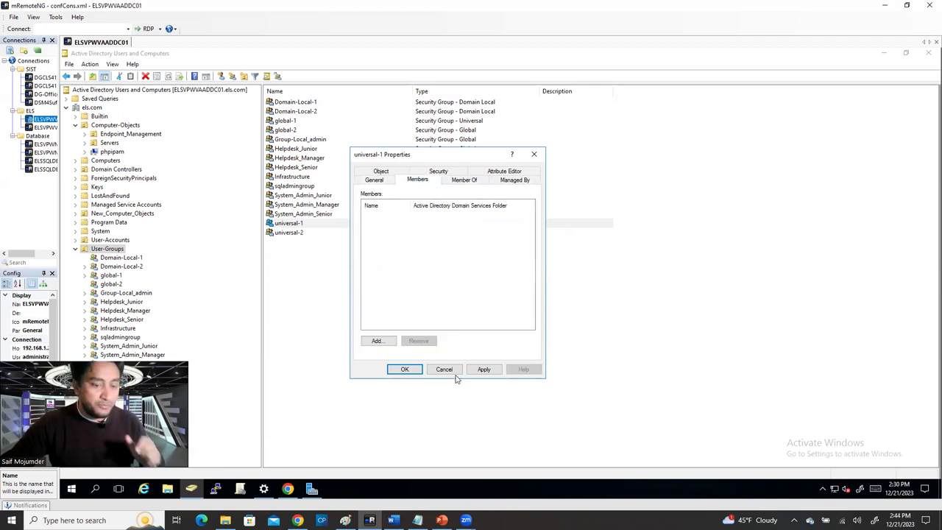
click(442, 519)
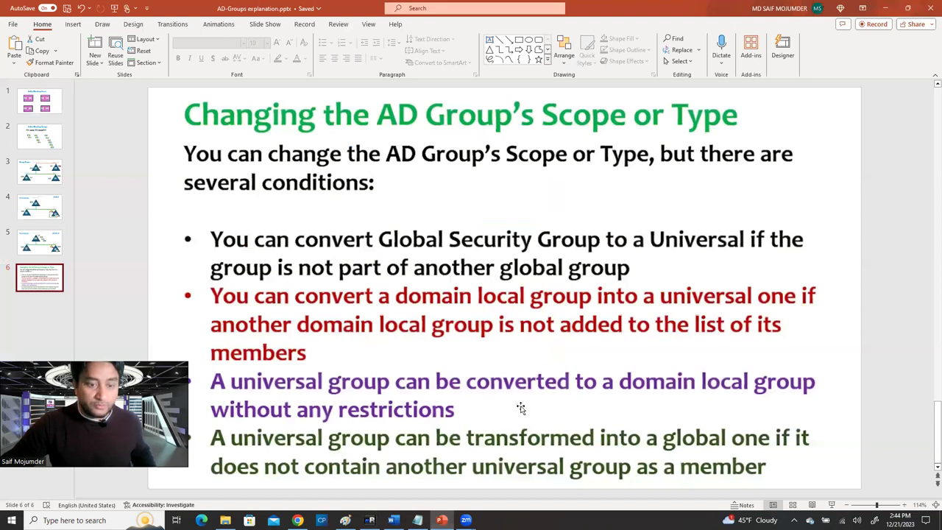
key(super+Down)
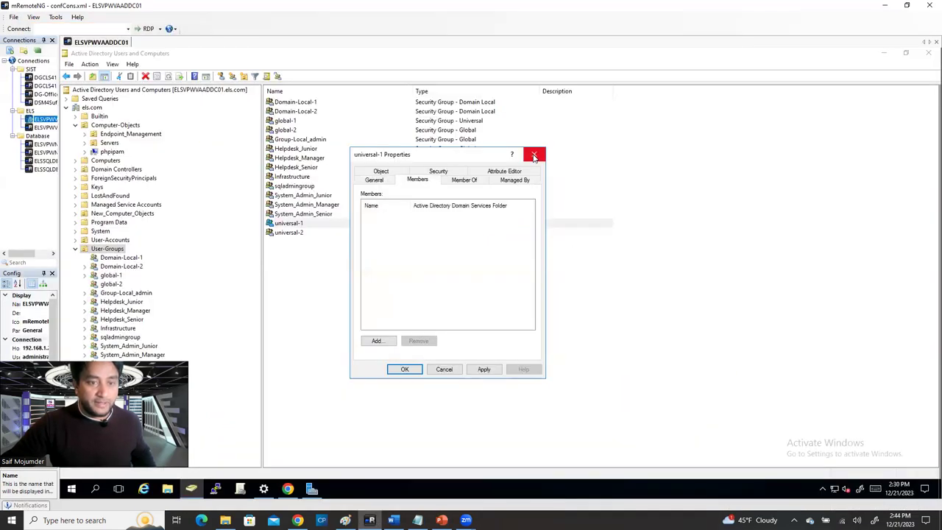
click(532, 153)
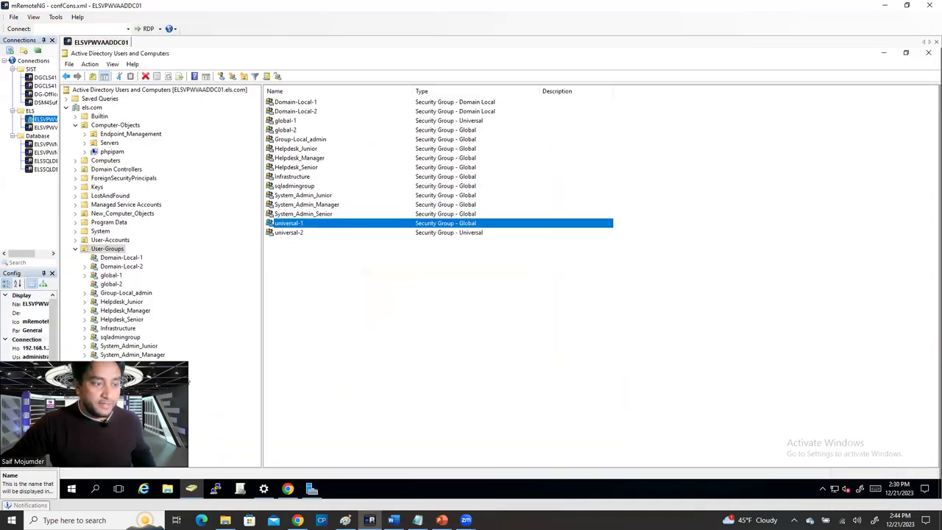